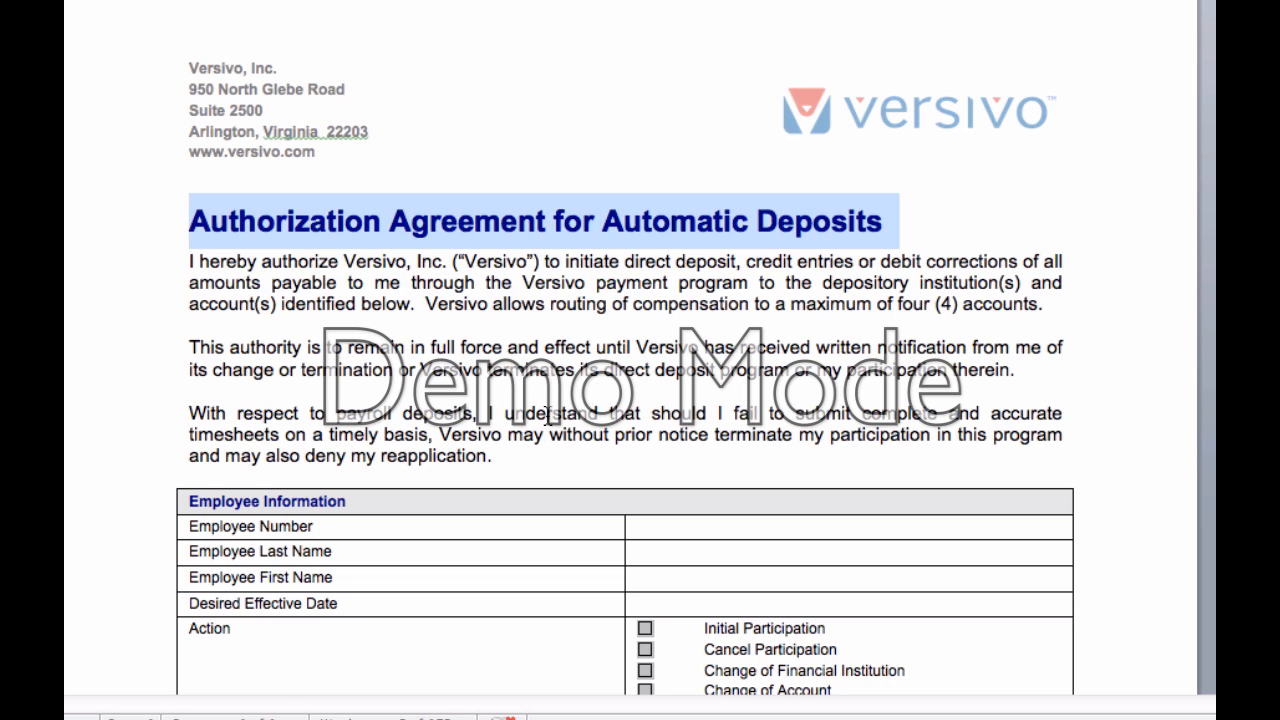
Step: Scroll through the Word direct deposit authorization form to review its sections
{"action": "scroll", "coordinate": [760, 469], "scroll_direction": "down", "scroll_amount": 3}
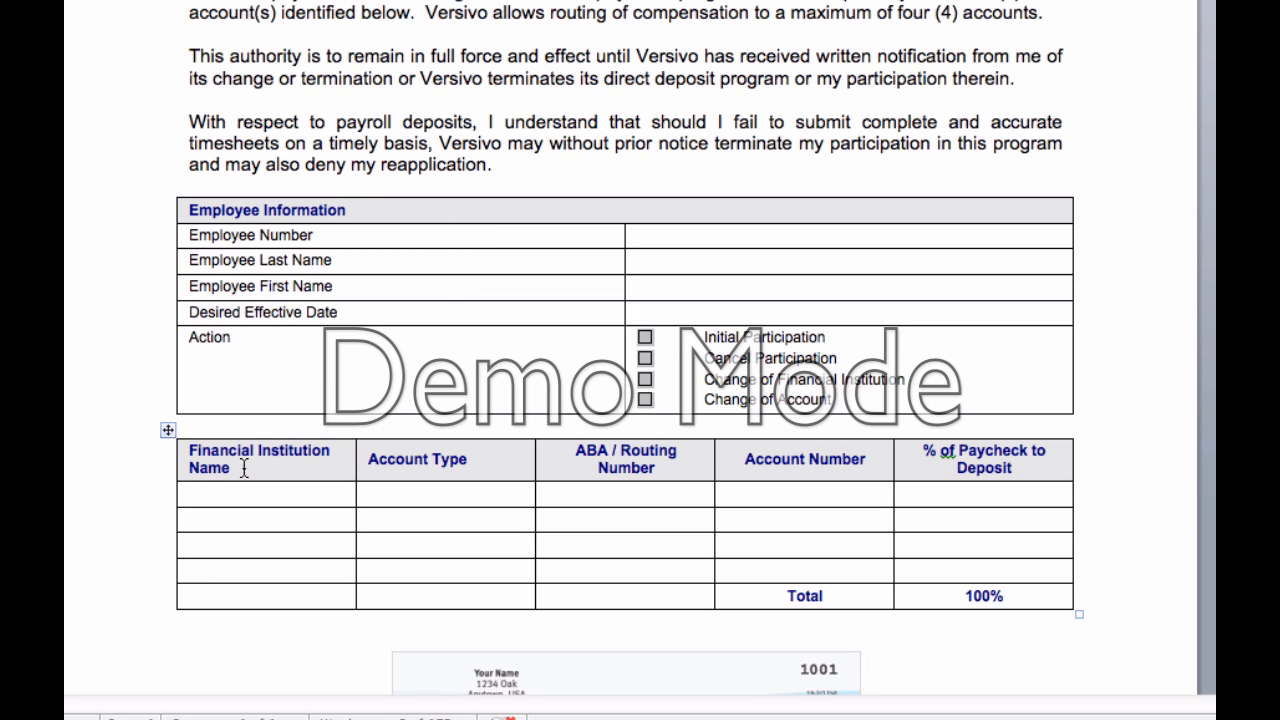
{"action": "scroll", "coordinate": [491, 480], "scroll_direction": "down", "scroll_amount": 5}
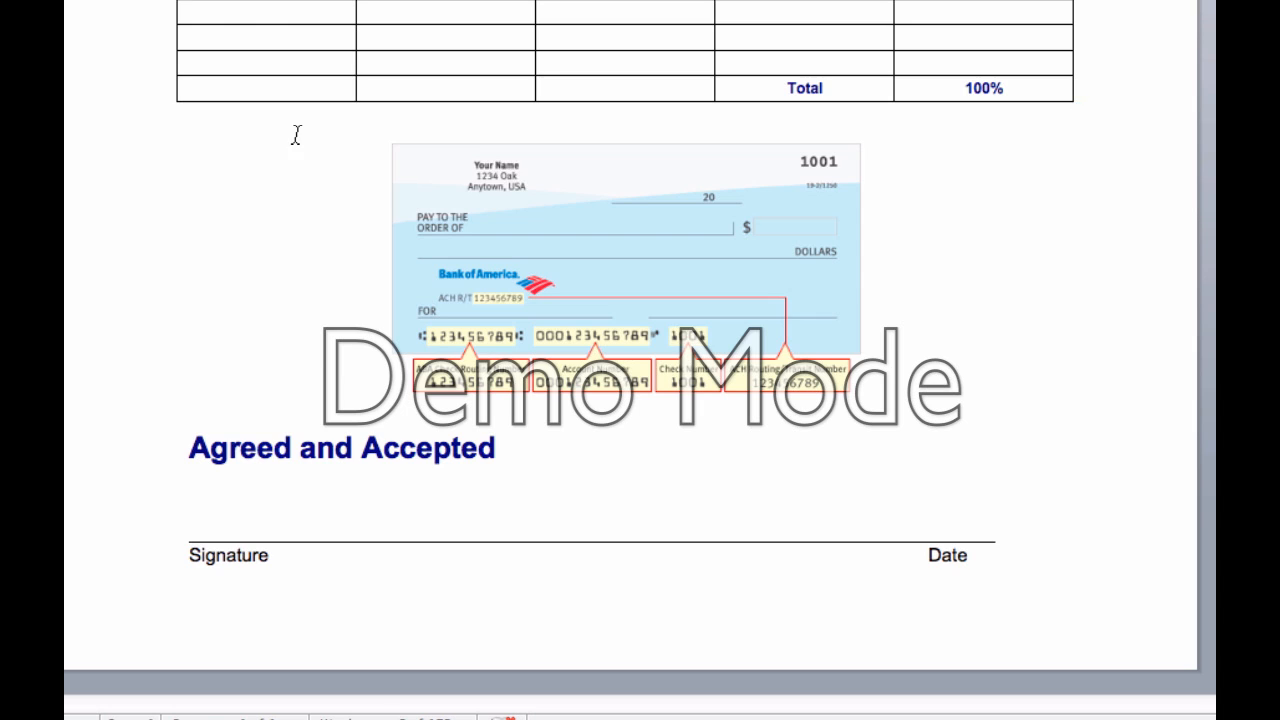
{"action": "scroll", "coordinate": [296, 133], "scroll_direction": "up", "scroll_amount": 4}
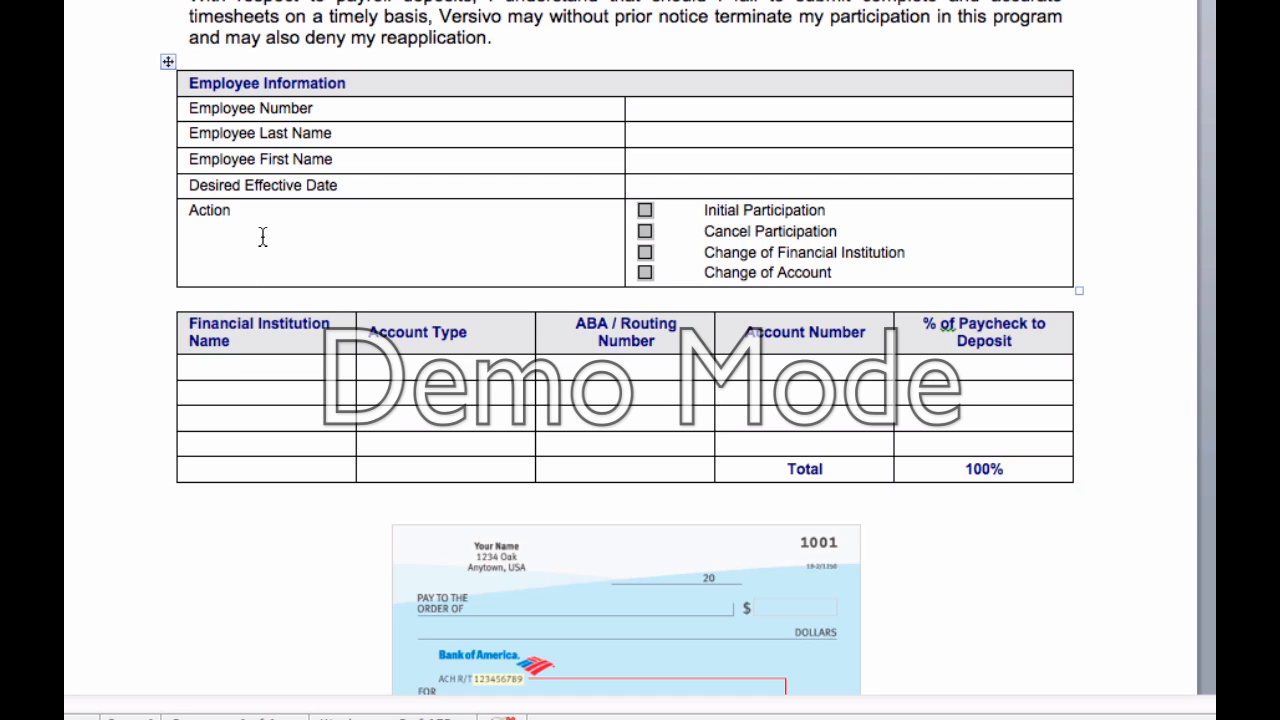
{"action": "scroll", "coordinate": [304, 290], "scroll_direction": "down", "scroll_amount": 5}
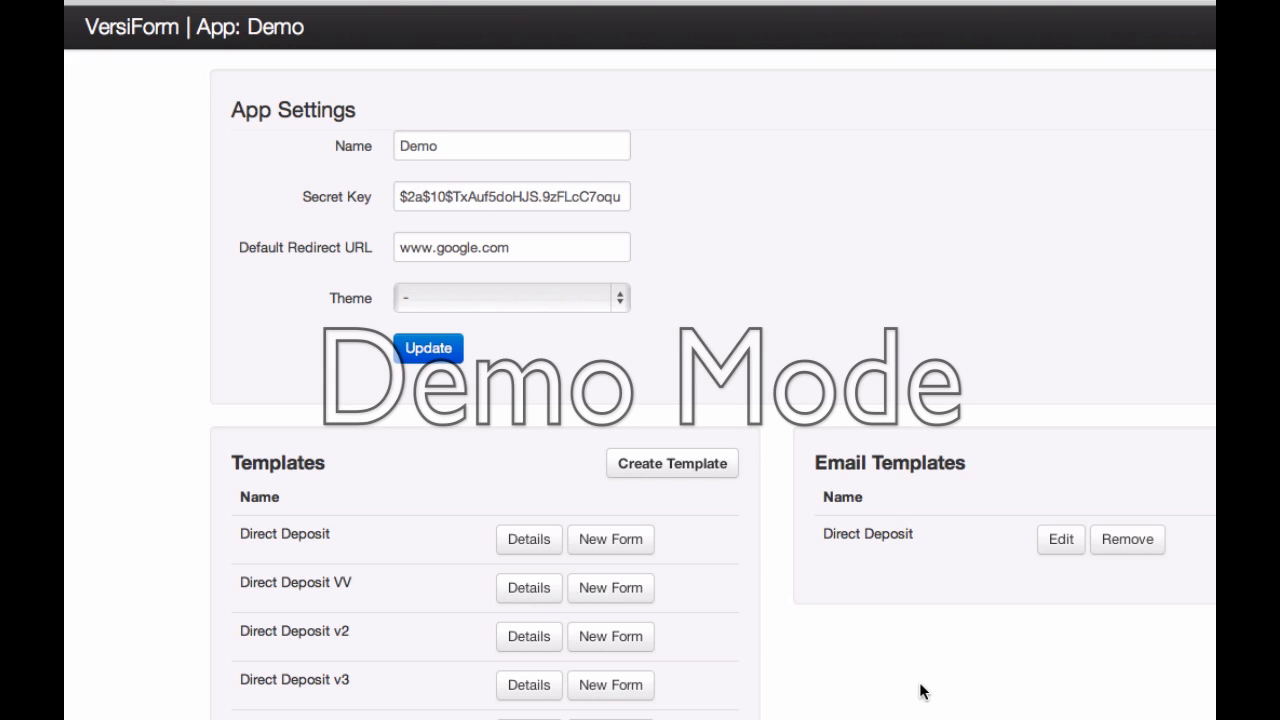
Step: Create the 'Direct Deposit - Demo' template, taking the name from the autocomplete suggestion
{"action": "scroll", "coordinate": [960, 686], "scroll_direction": "down", "scroll_amount": 10}
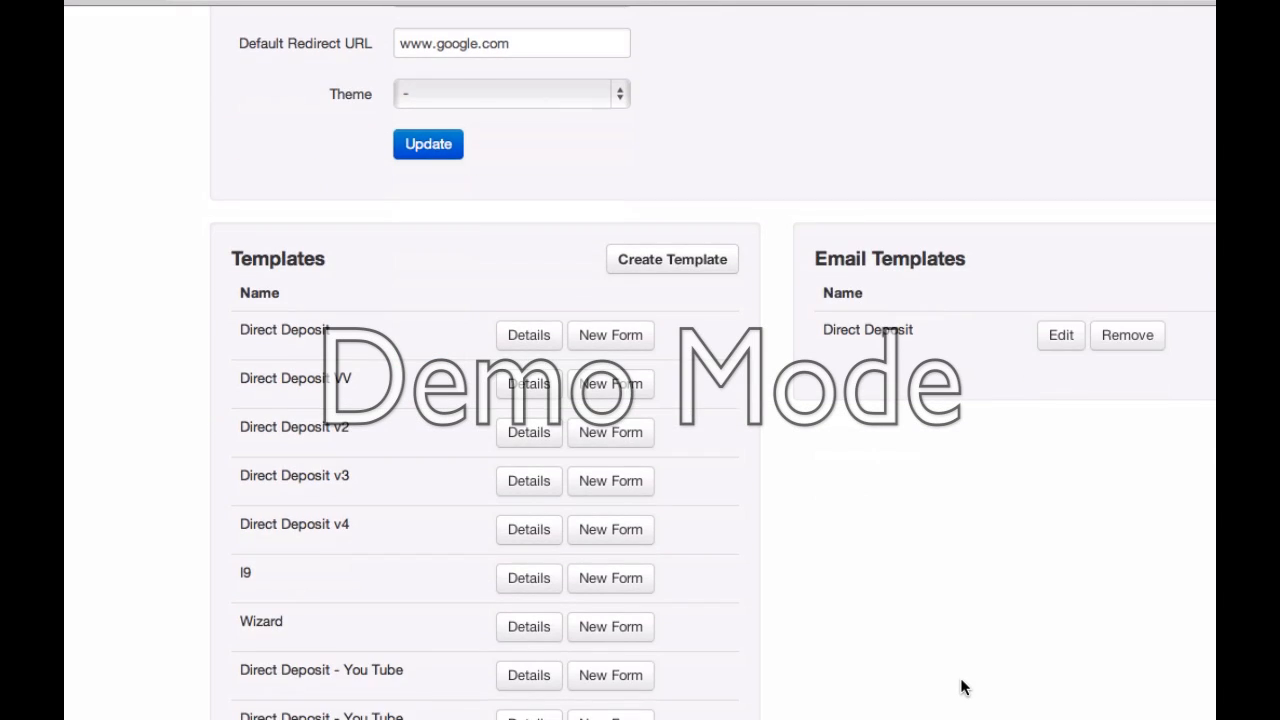
{"action": "scroll", "coordinate": [962, 687], "scroll_direction": "up", "scroll_amount": 5}
{"action": "scroll", "coordinate": [960, 686], "scroll_direction": "up", "scroll_amount": 2}
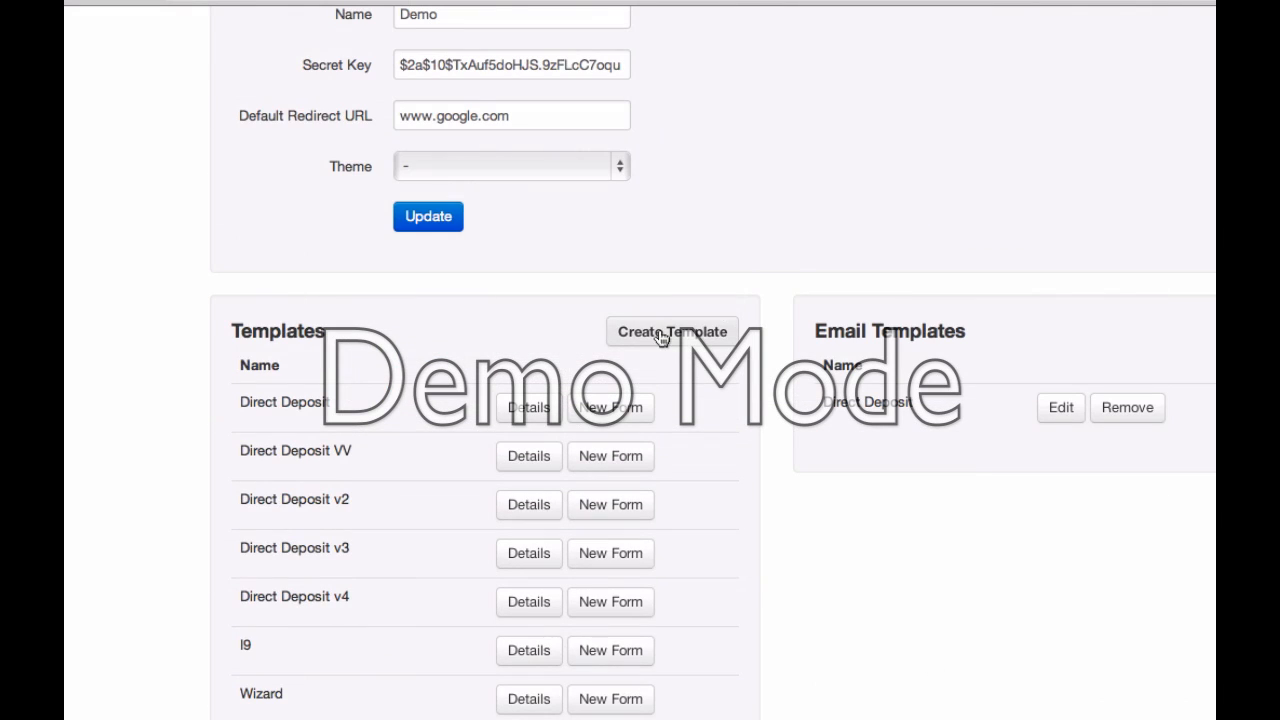
{"action": "left_click", "coordinate": [658, 330]}
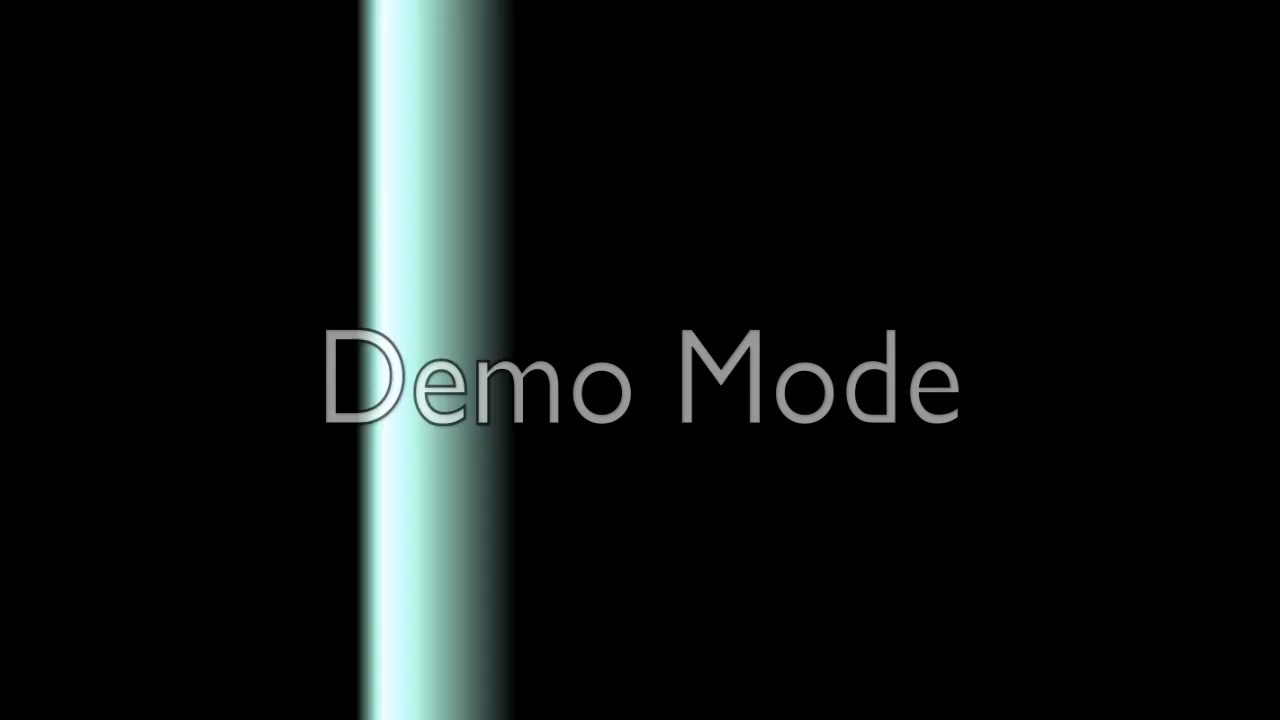
{"action": "type", "text": "Di"}
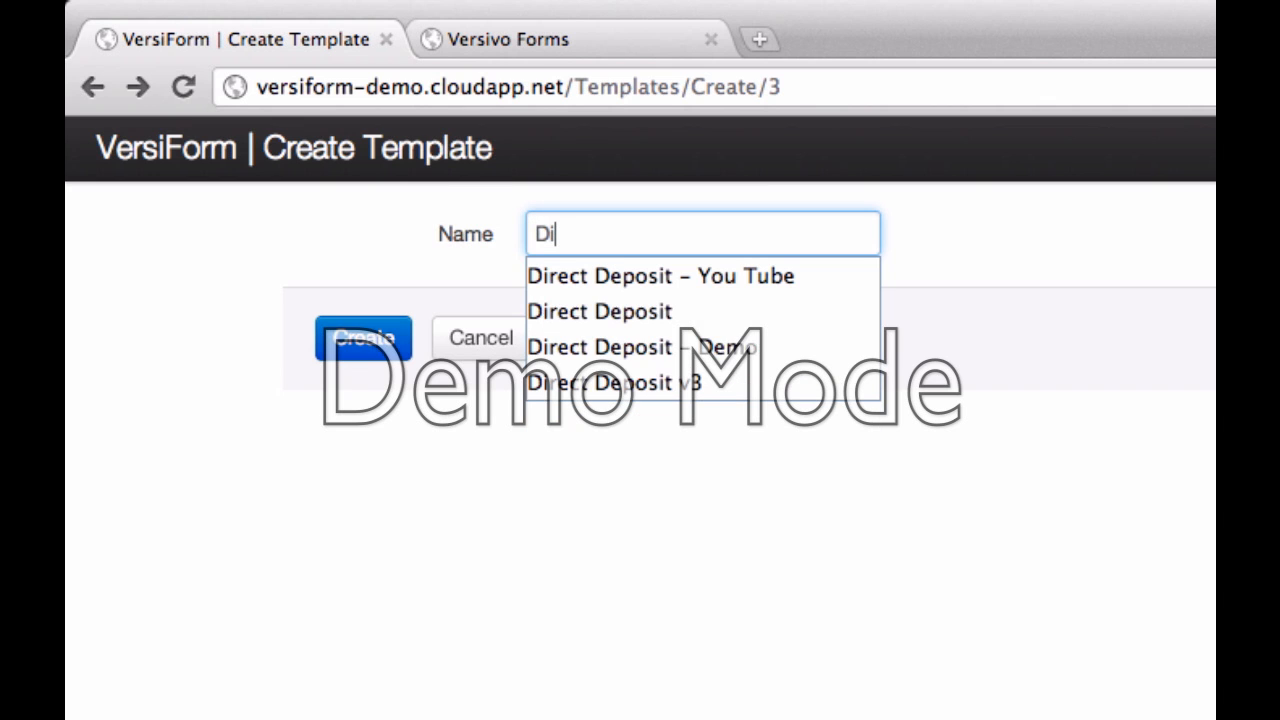
{"action": "left_click", "coordinate": [638, 344]}
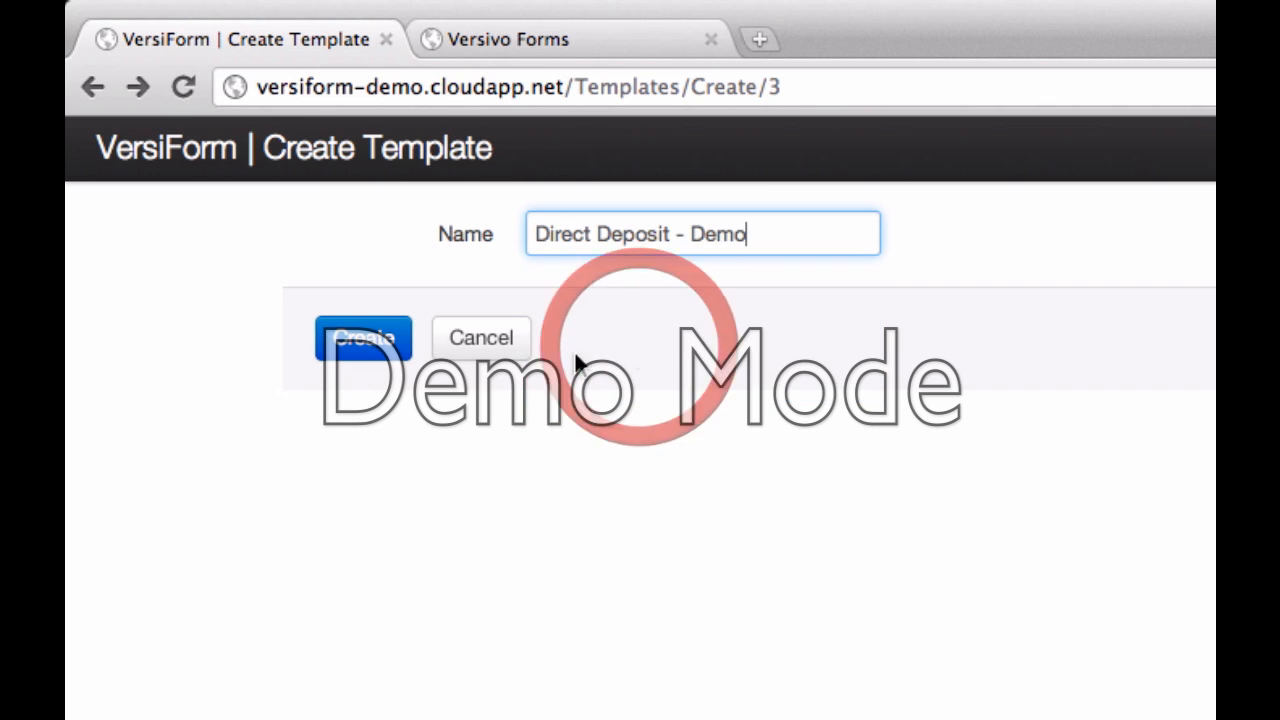
{"action": "left_click", "coordinate": [398, 345]}
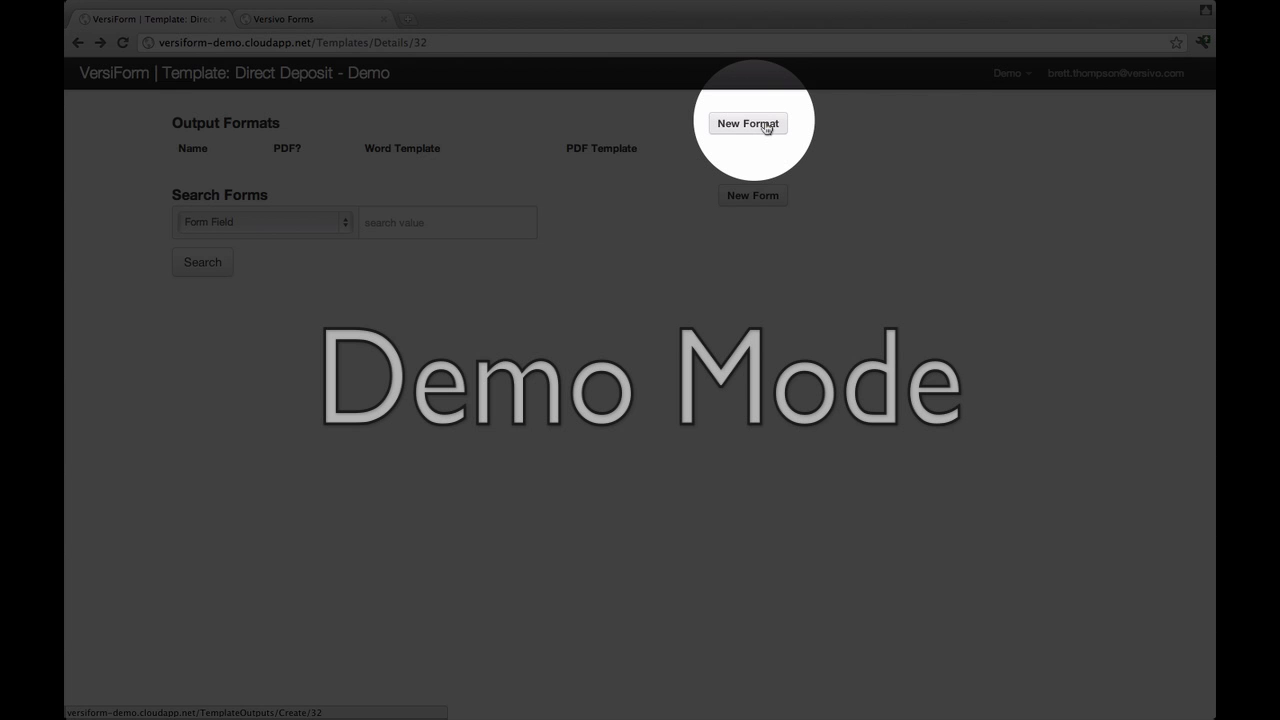
Step: Add a 'Wizard' output format with the PDF option left unchecked
{"action": "left_click", "coordinate": [766, 125]}
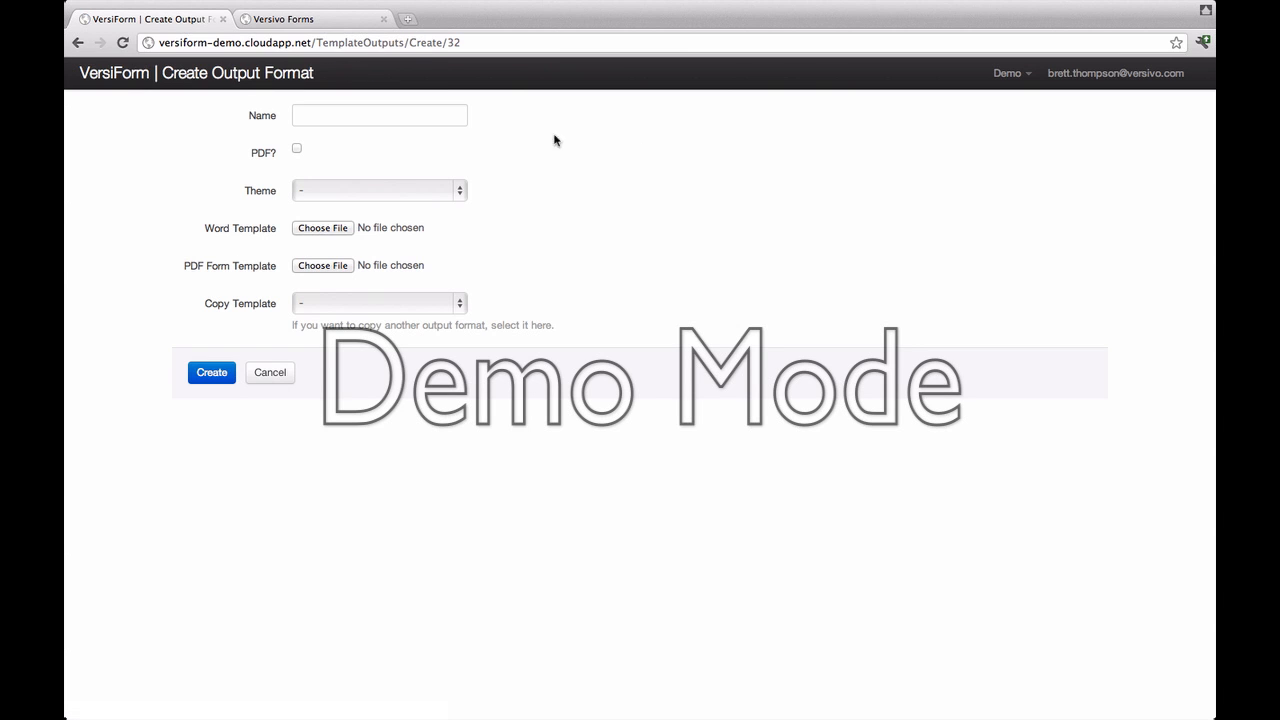
{"action": "left_click", "coordinate": [434, 119]}
{"action": "type", "text": "Wi"}
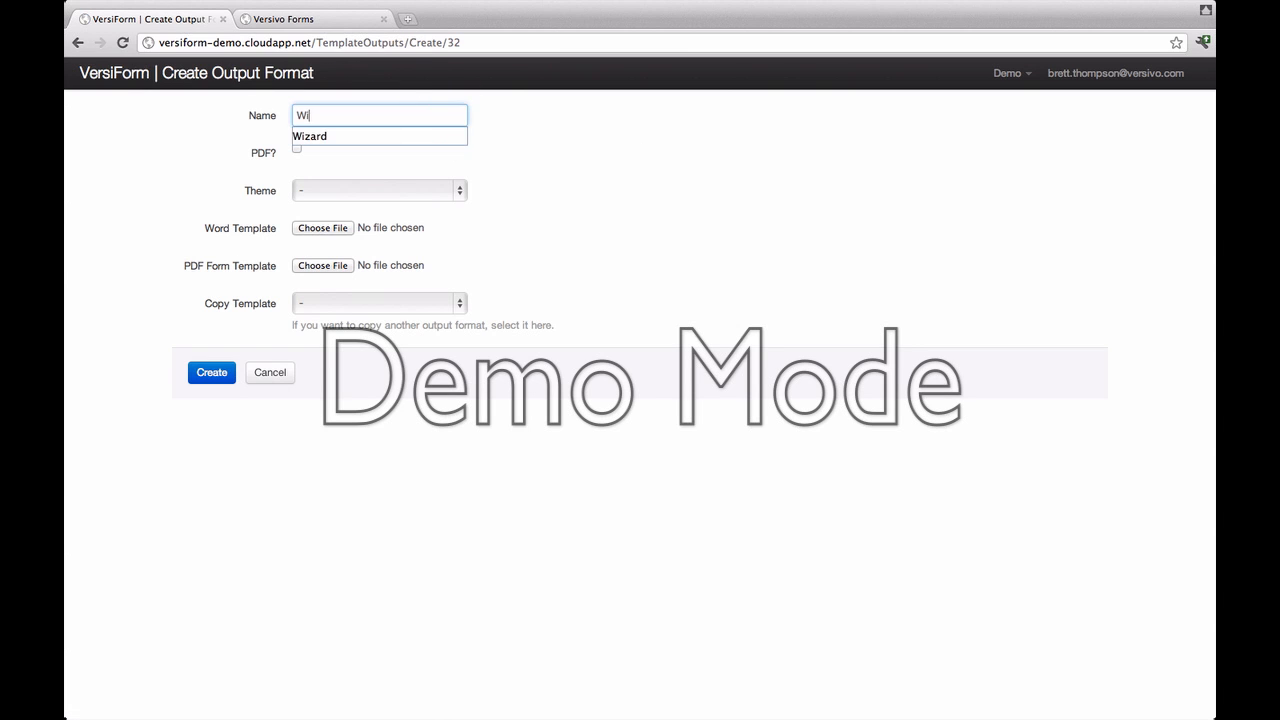
{"action": "key", "text": "Down"}
{"action": "key", "text": "Tab"}
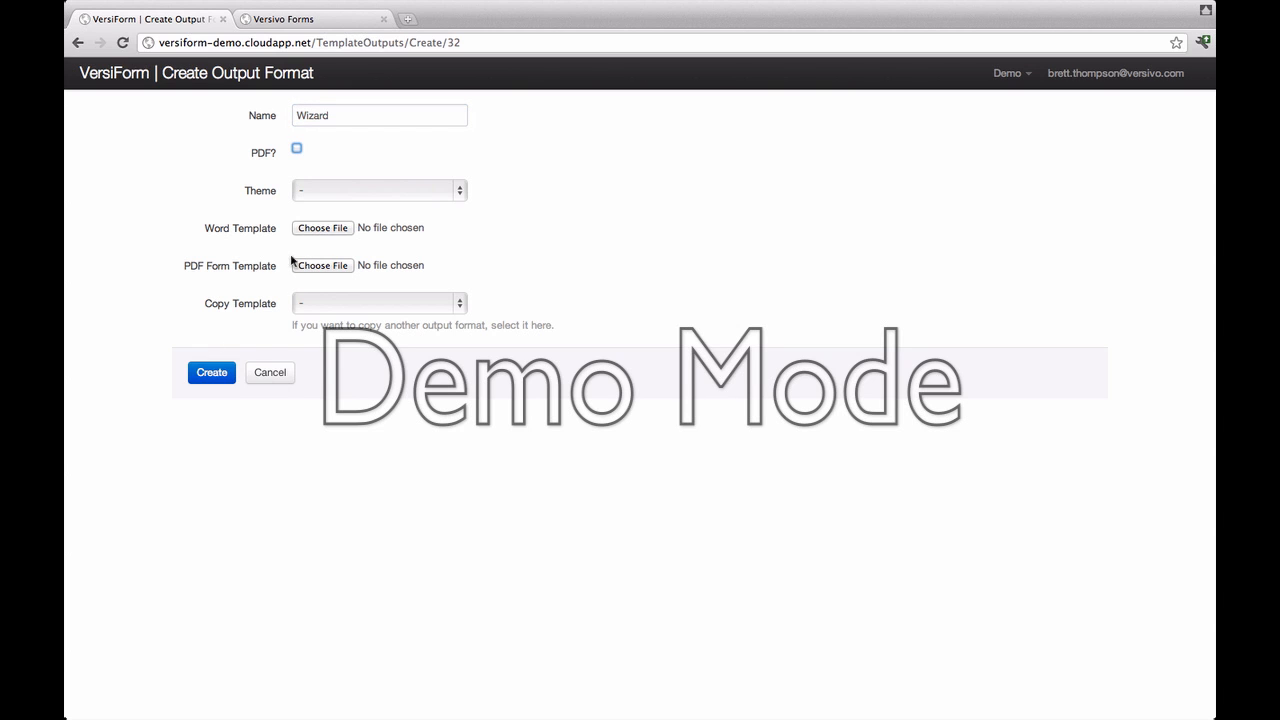
{"action": "left_click", "coordinate": [212, 378]}
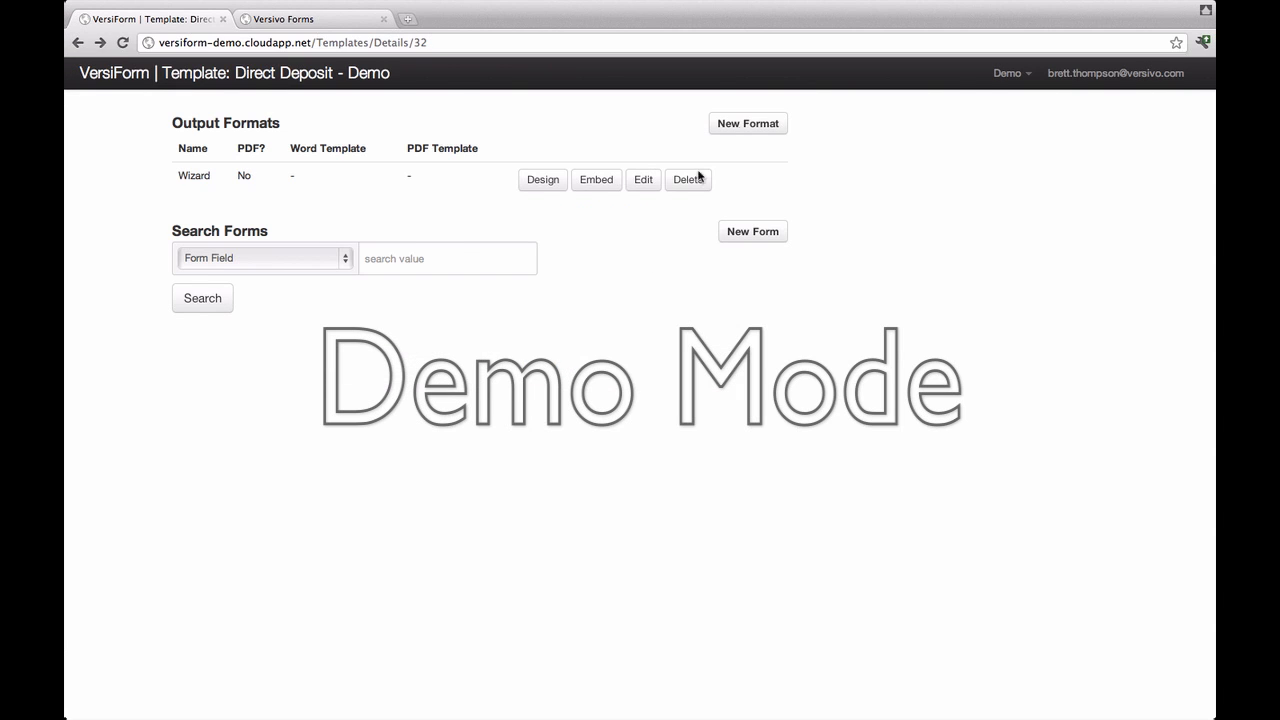
Step: Add a 'PDF' output format with PDF ticked and Direct-Deposit-AllFields as its Word template
{"action": "left_click", "coordinate": [755, 124]}
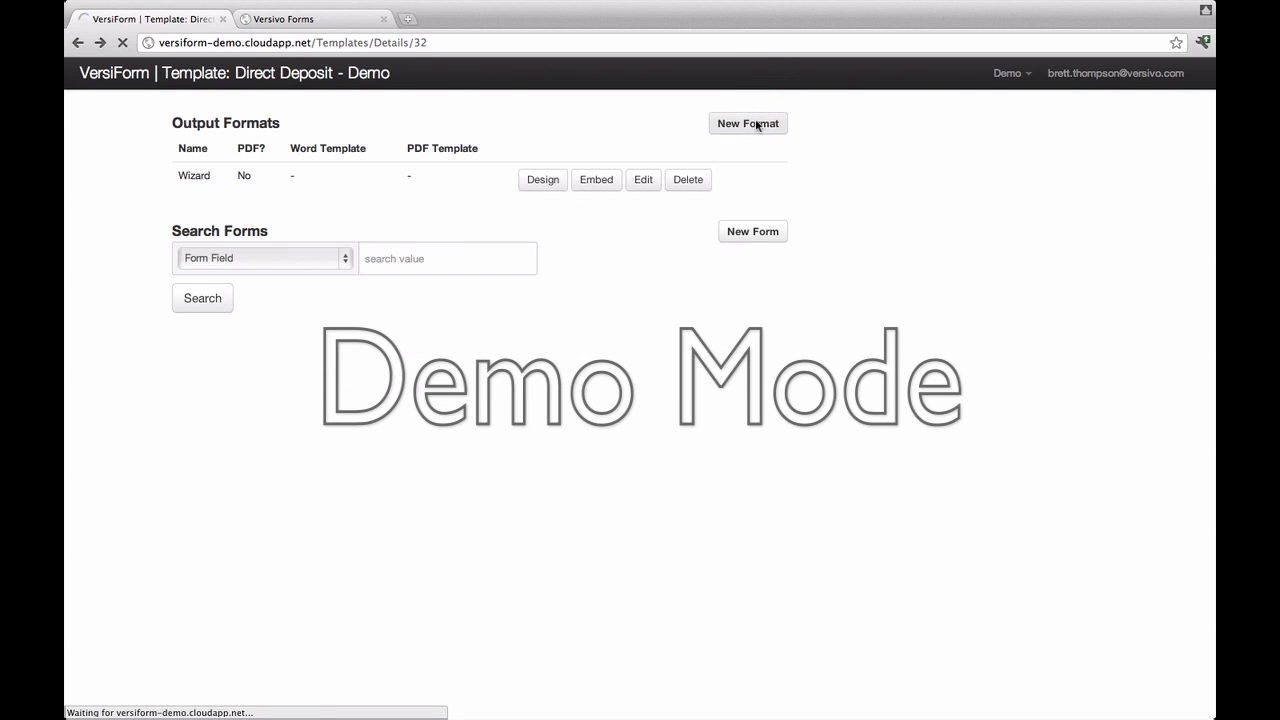
{"action": "left_click", "coordinate": [414, 117]}
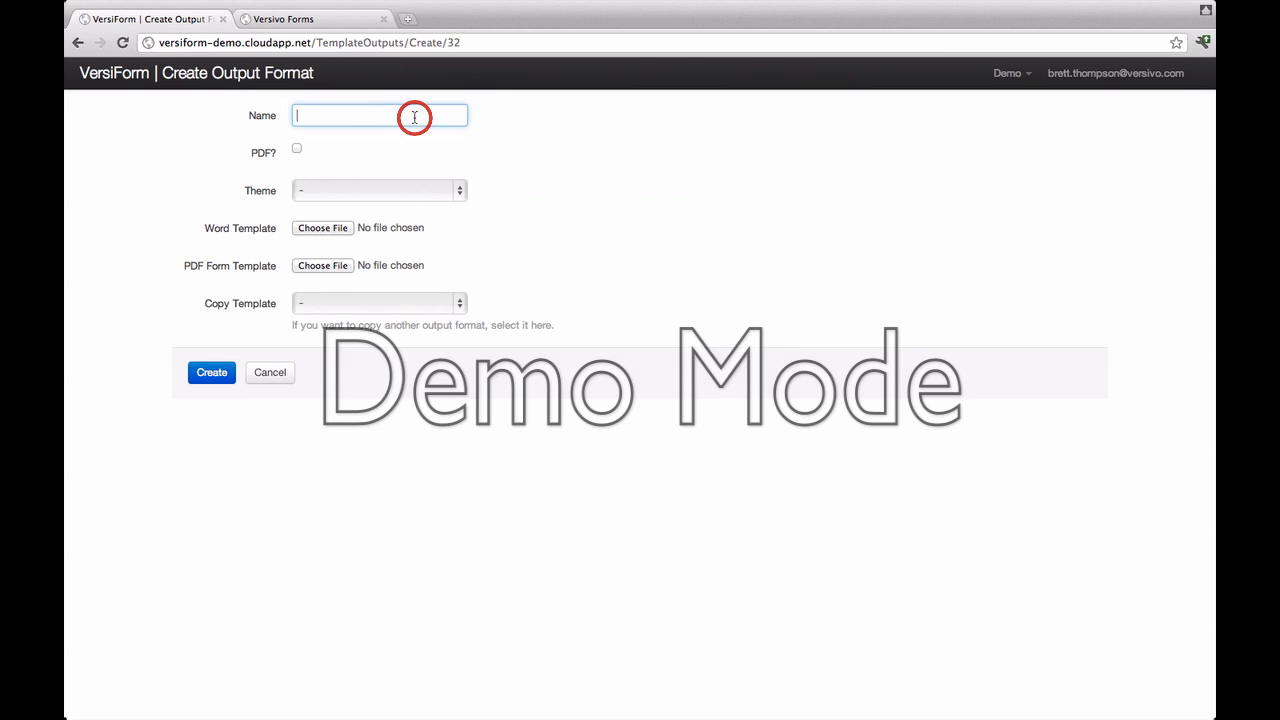
{"action": "type", "text": "PDF"}
{"action": "key", "text": "Tab"}
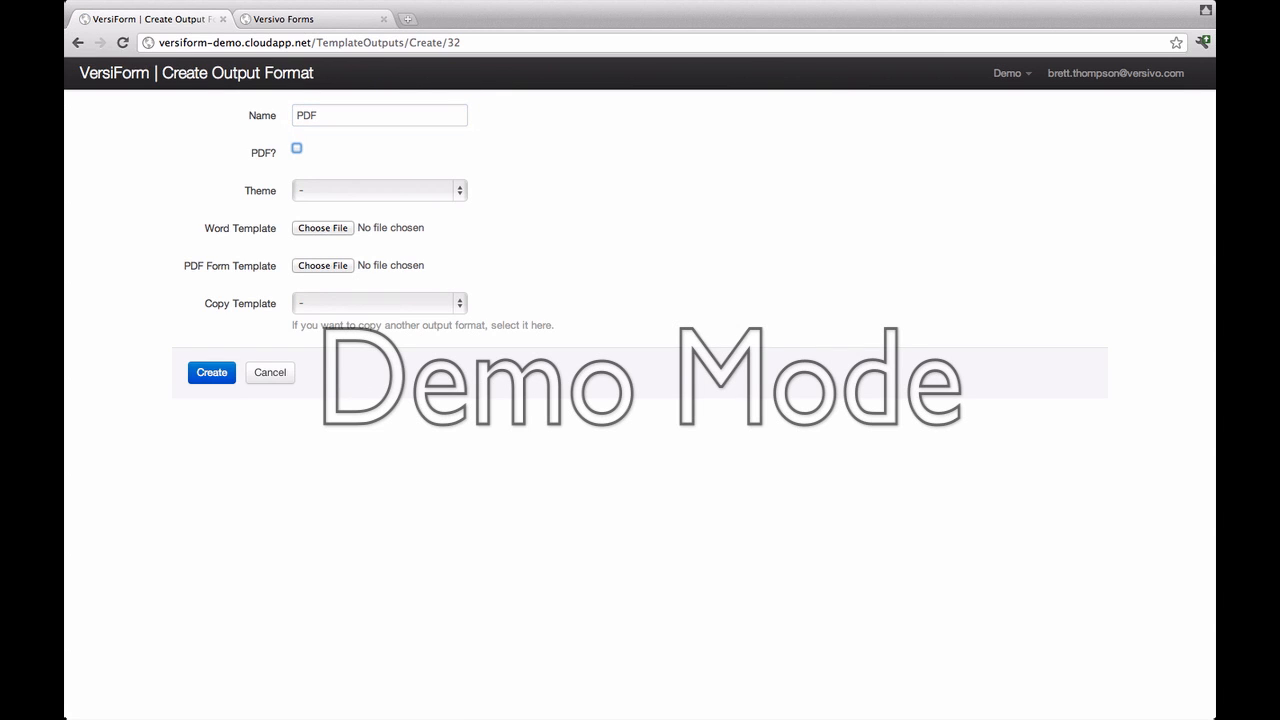
{"action": "left_click", "coordinate": [297, 149]}
{"action": "left_click", "coordinate": [329, 230]}
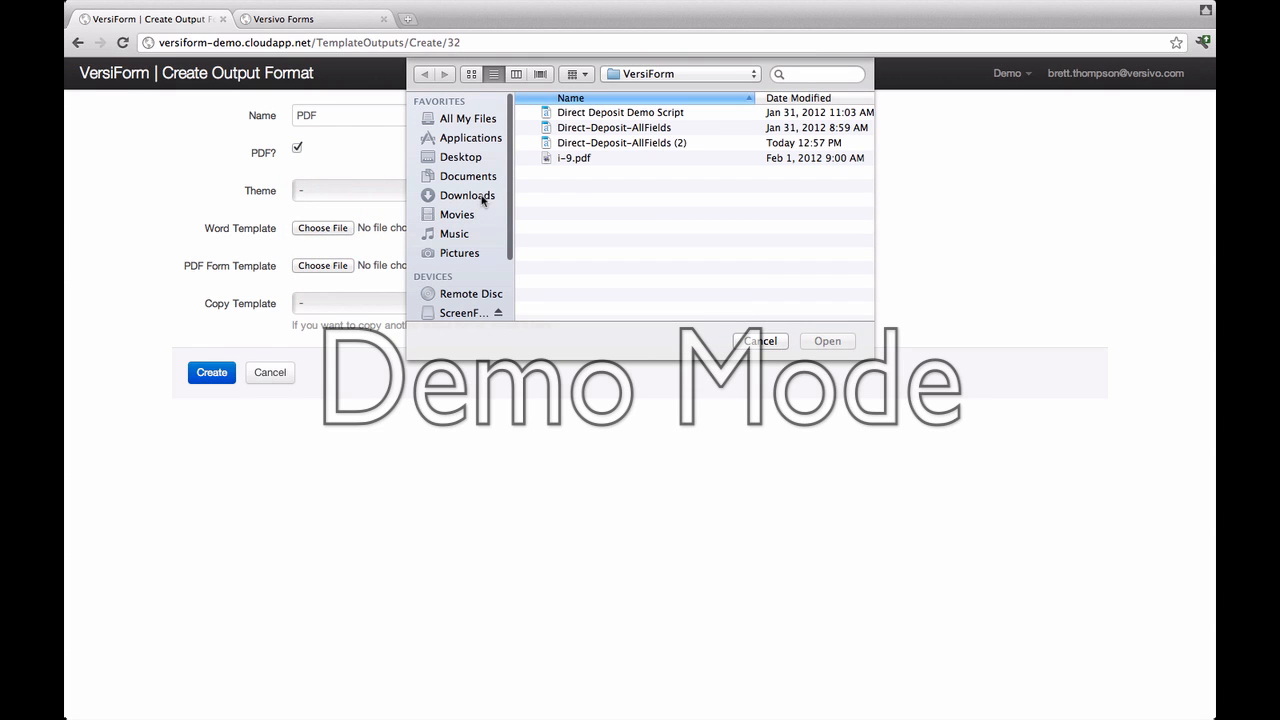
{"action": "left_click", "coordinate": [613, 130]}
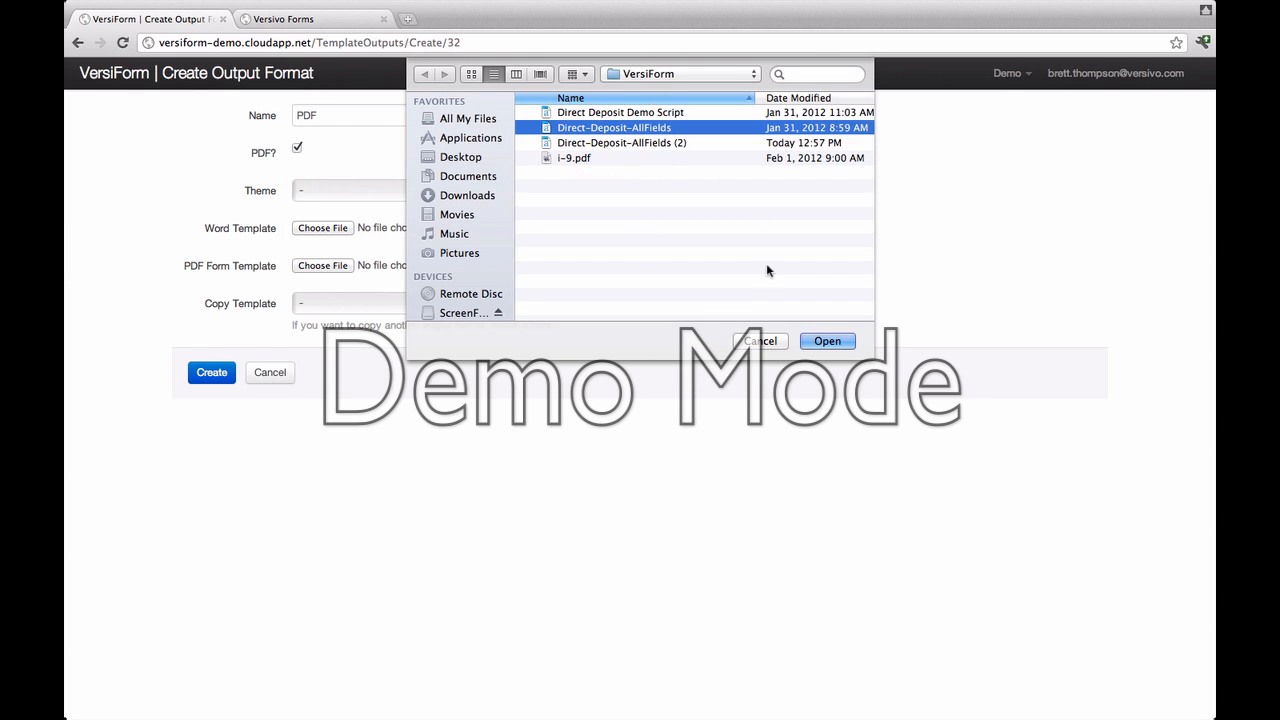
{"action": "left_click", "coordinate": [820, 342]}
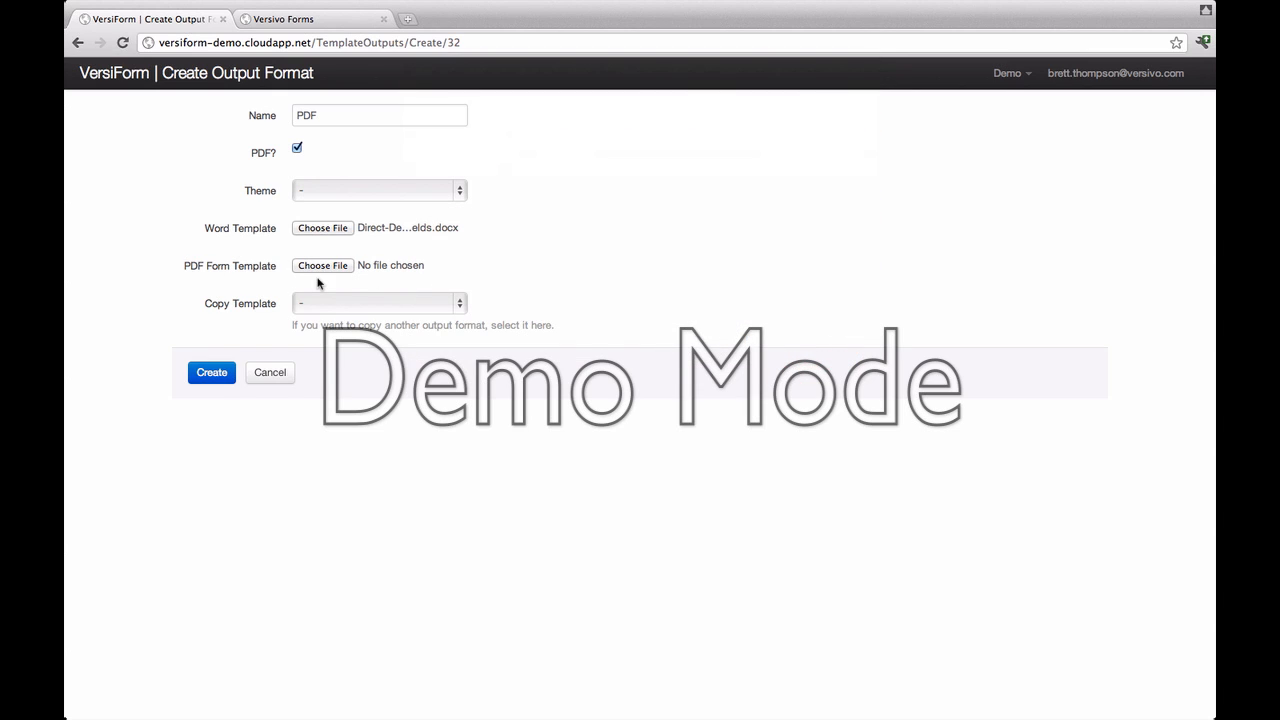
{"action": "left_click", "coordinate": [212, 372]}
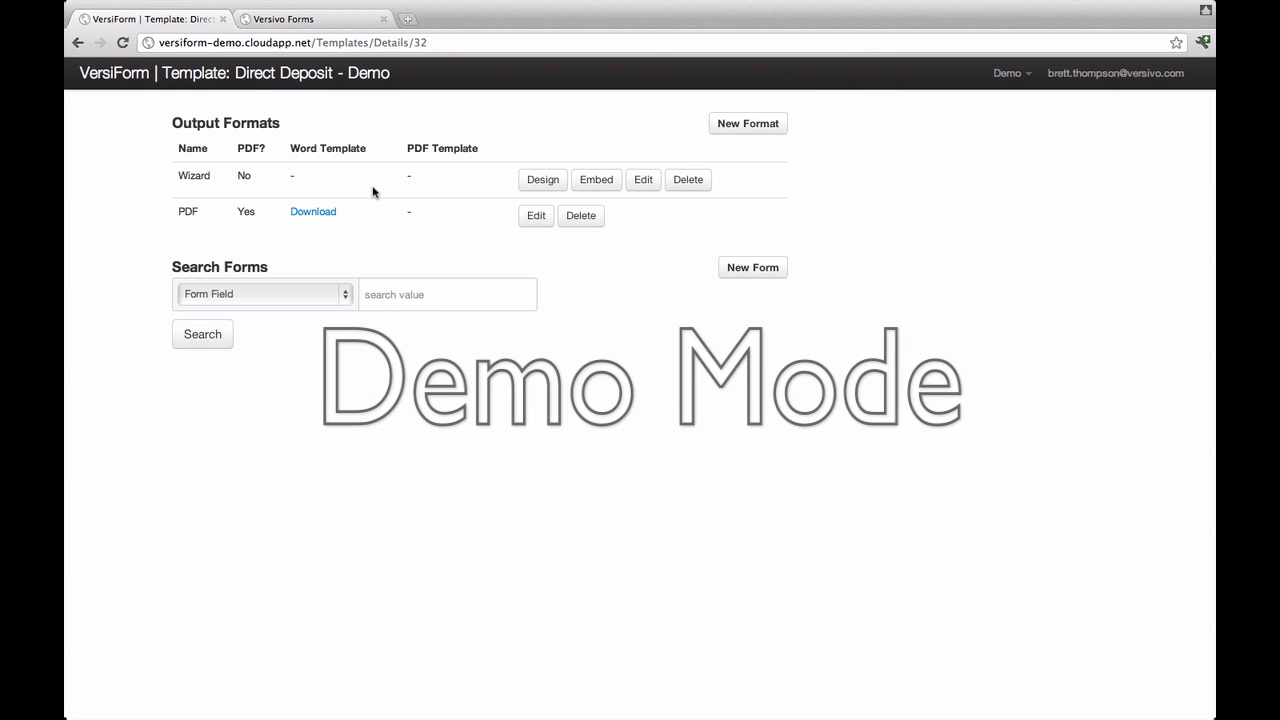
Step: In the Wizard designer, rename First Page to 'Employee Information' and add a 'Bank Information' page
{"action": "left_click", "coordinate": [541, 186]}
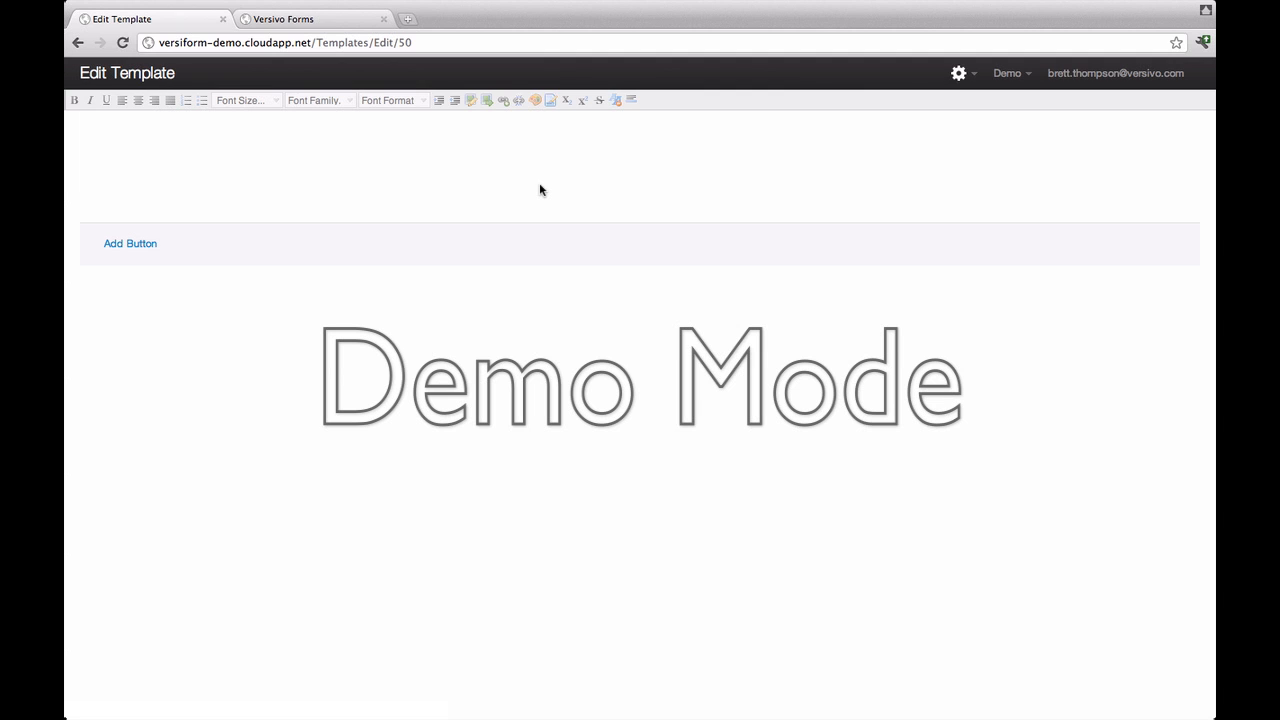
{"action": "left_click", "coordinate": [973, 77]}
{"action": "left_click", "coordinate": [972, 127]}
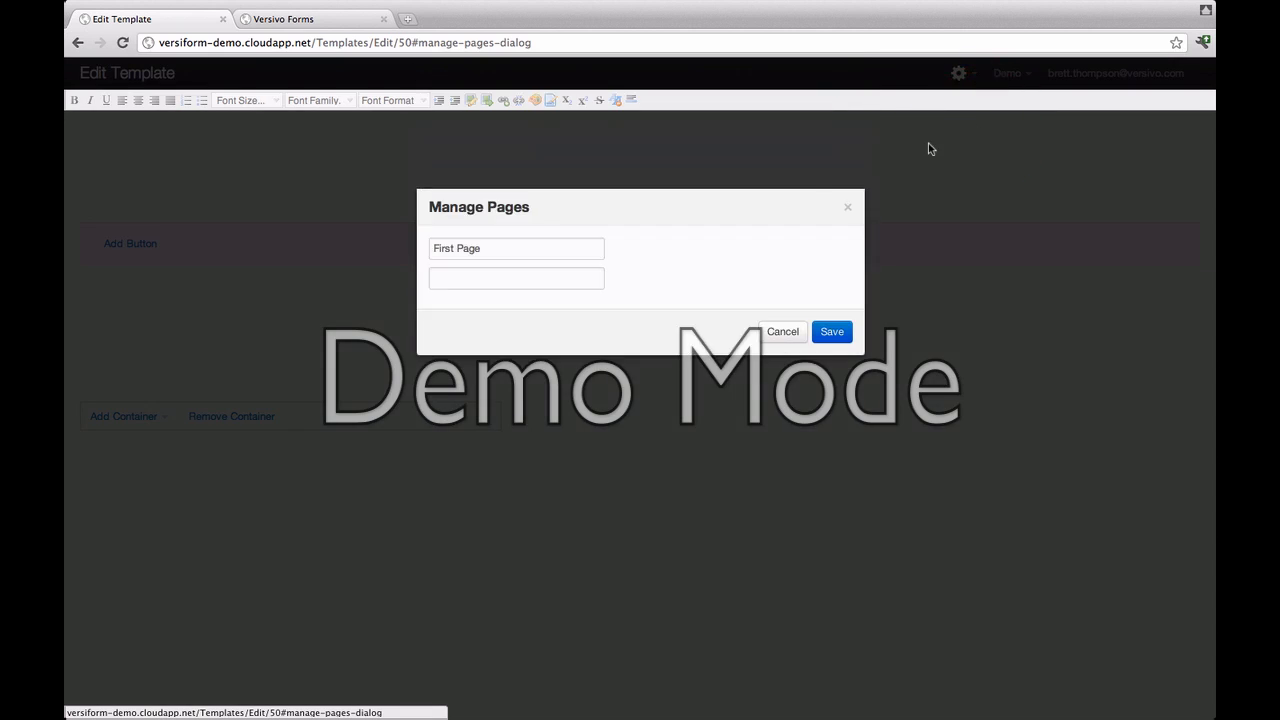
{"action": "left_click", "coordinate": [530, 240]}
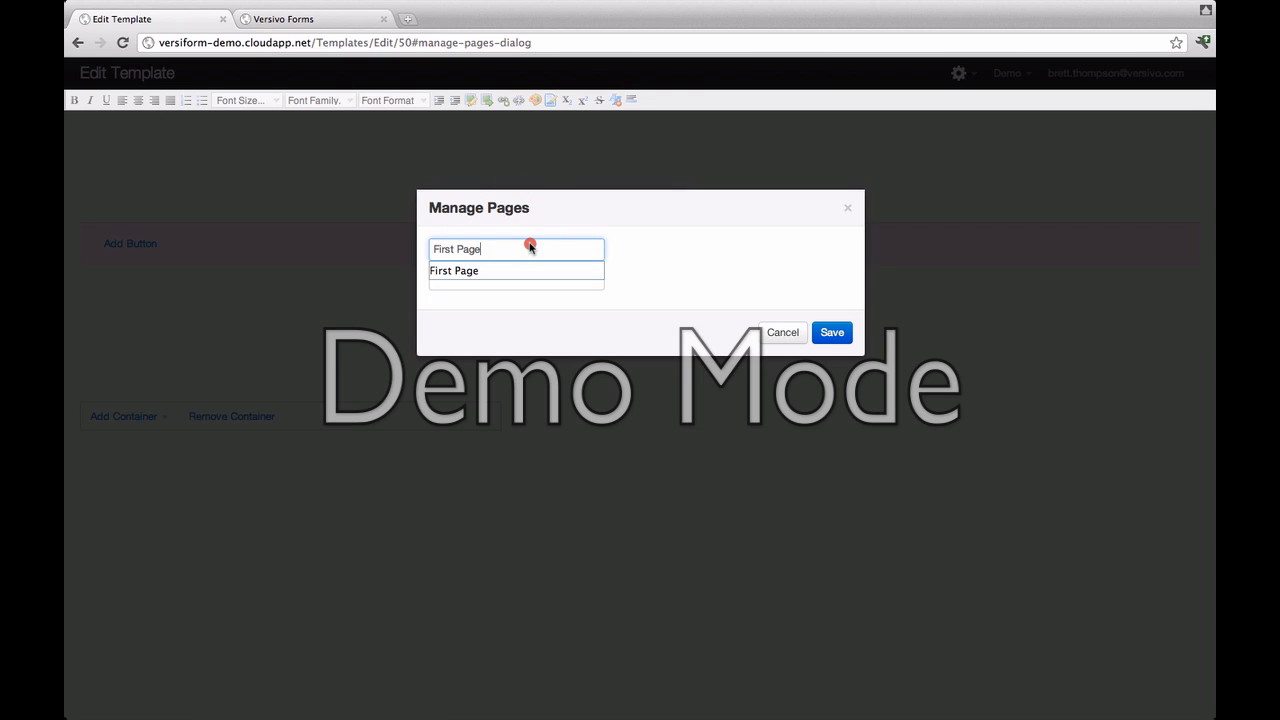
{"action": "left_click_drag", "start_coordinate": [530, 243], "coordinate": [413, 243]}
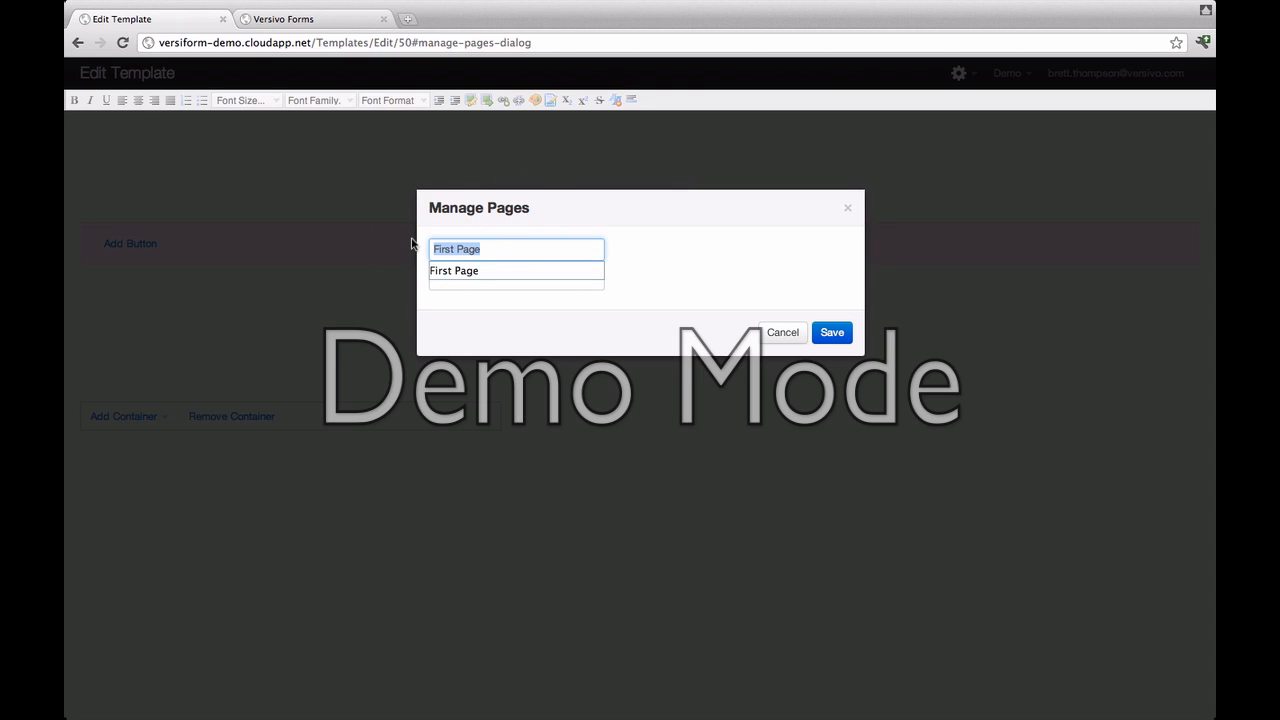
{"action": "type", "text": "Emp"}
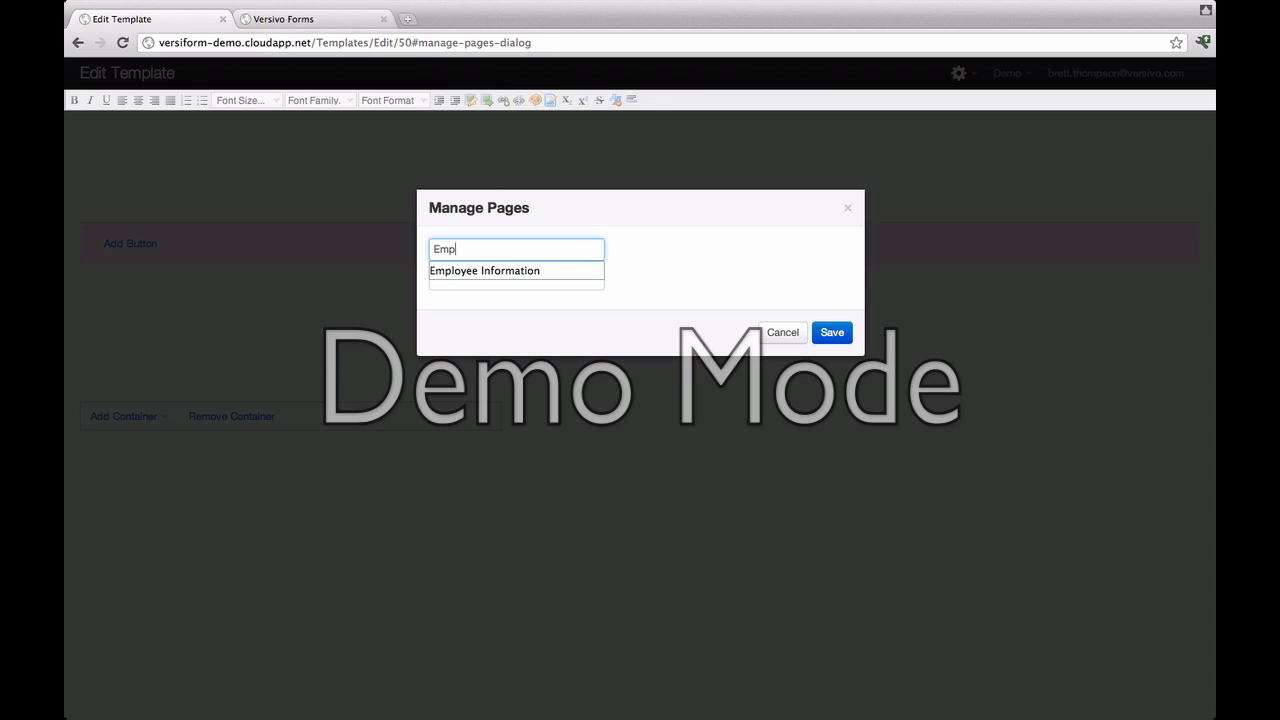
{"action": "key", "text": "Down"}
{"action": "key", "text": "Tab"}
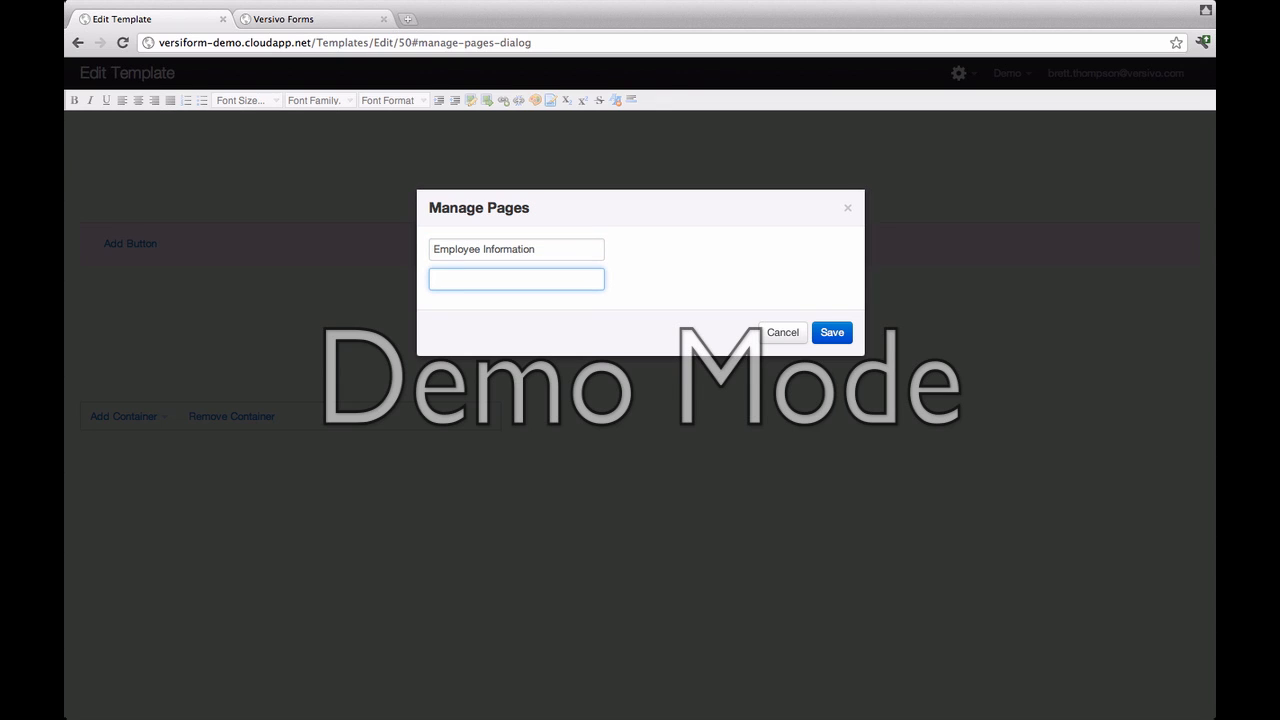
{"action": "type", "text": "Bank Information"}
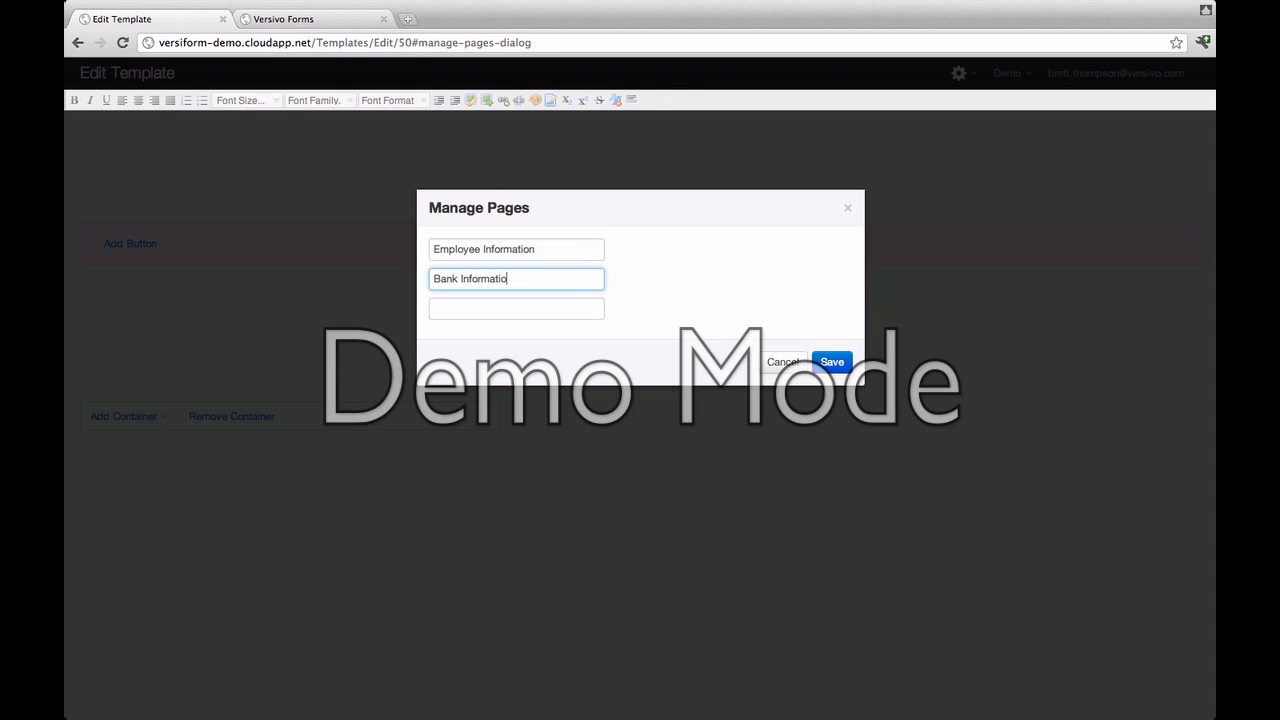
{"action": "left_click", "coordinate": [831, 364]}
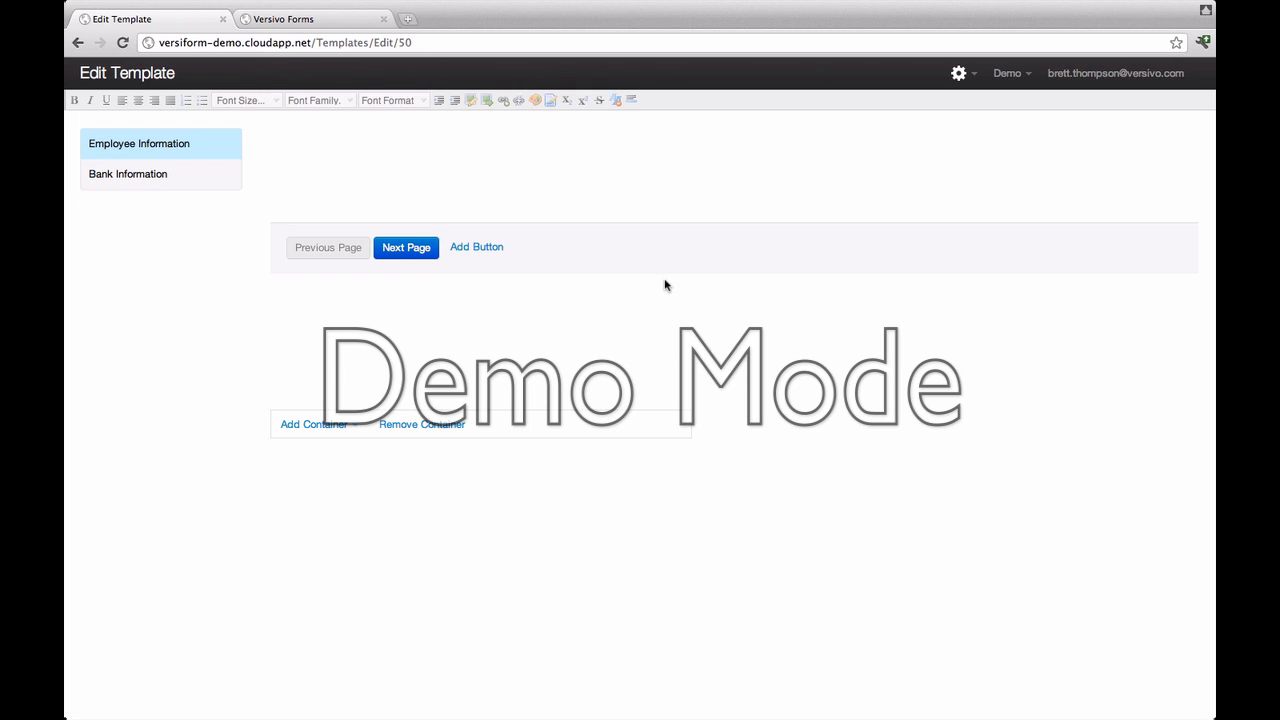
Step: Add a 'Get Paid' button with Success style, shown on the last page only
{"action": "left_click", "coordinate": [497, 251]}
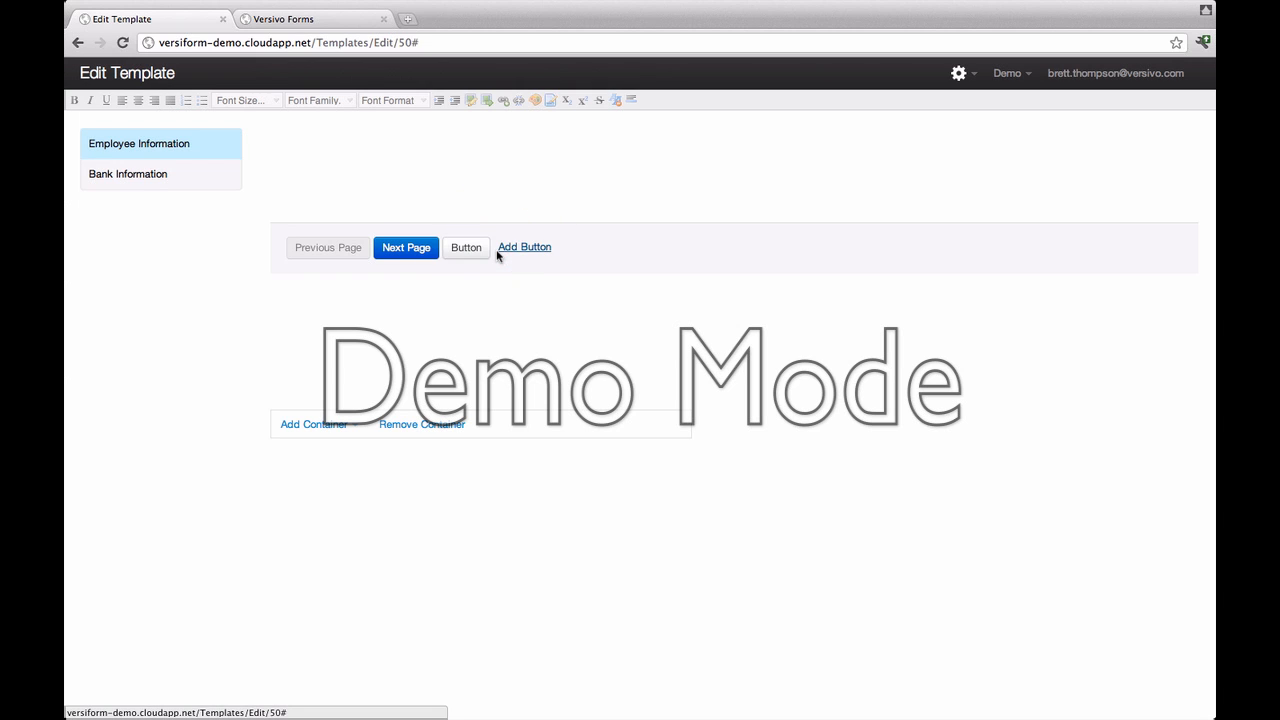
{"action": "left_click", "coordinate": [465, 246]}
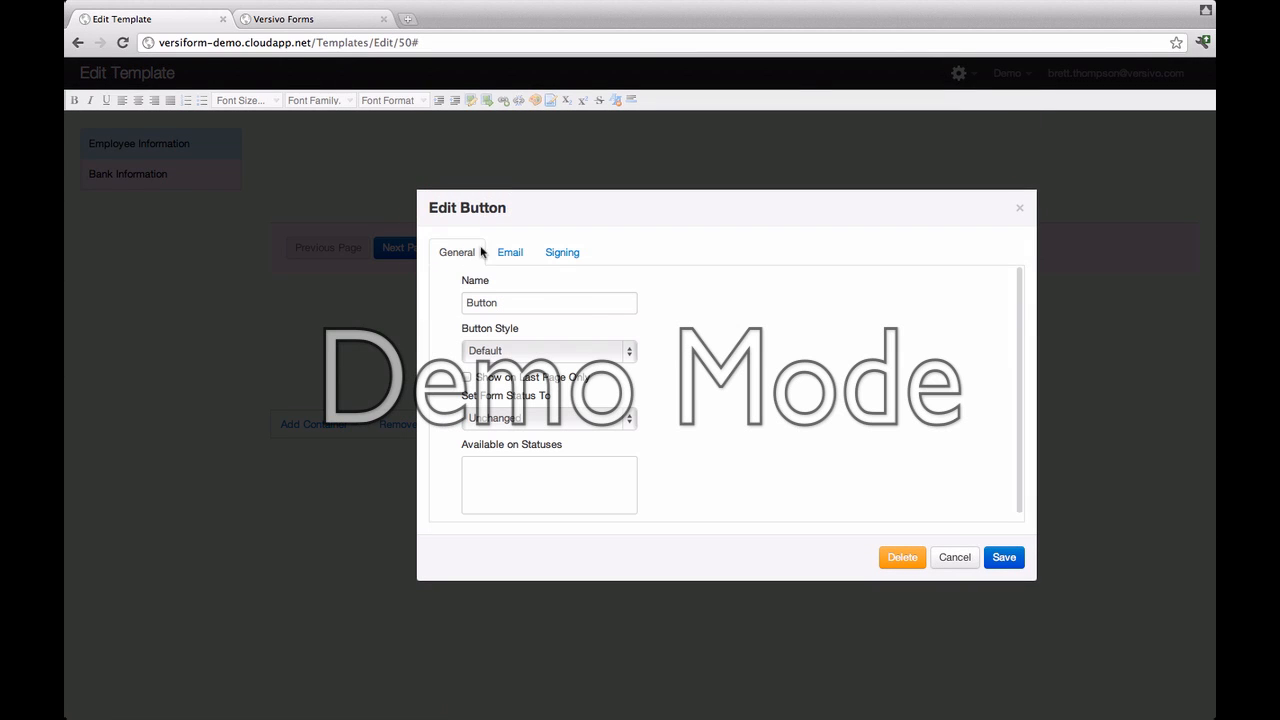
{"action": "left_click_drag", "start_coordinate": [574, 306], "coordinate": [400, 303]}
{"action": "type", "text": "Get"}
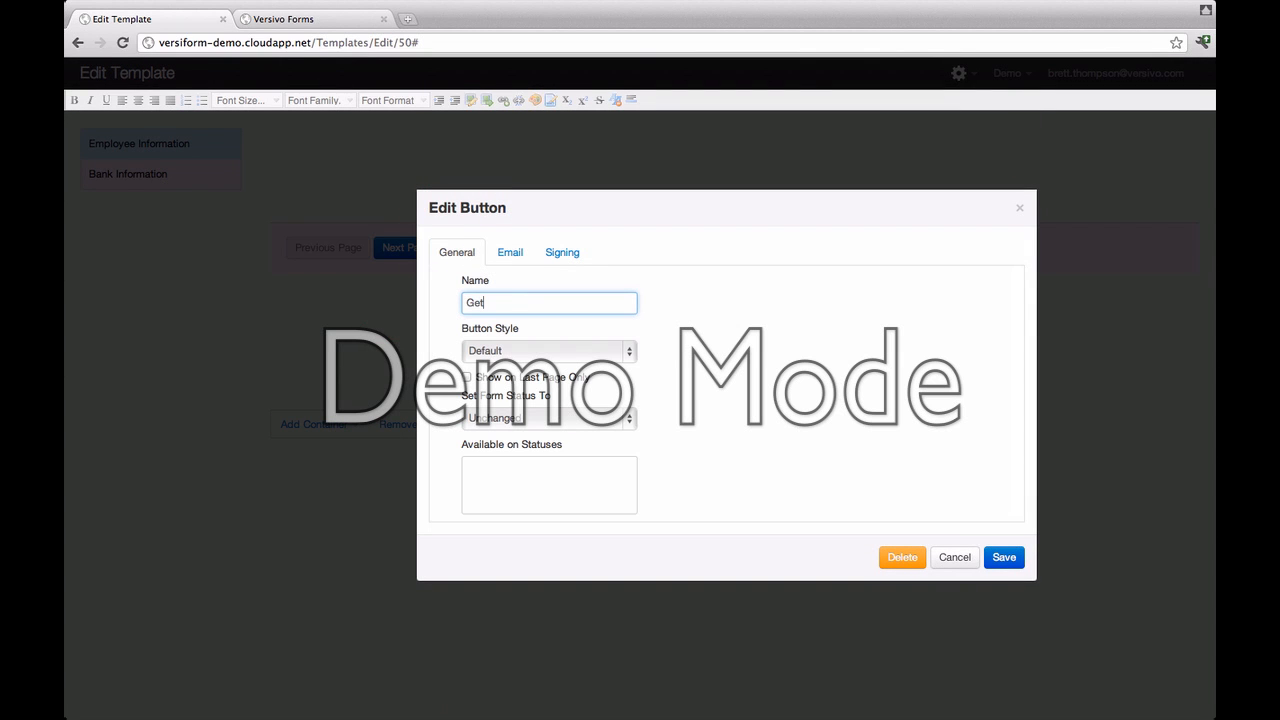
{"action": "type", "text": " Paid"}
{"action": "left_click", "coordinate": [555, 350]}
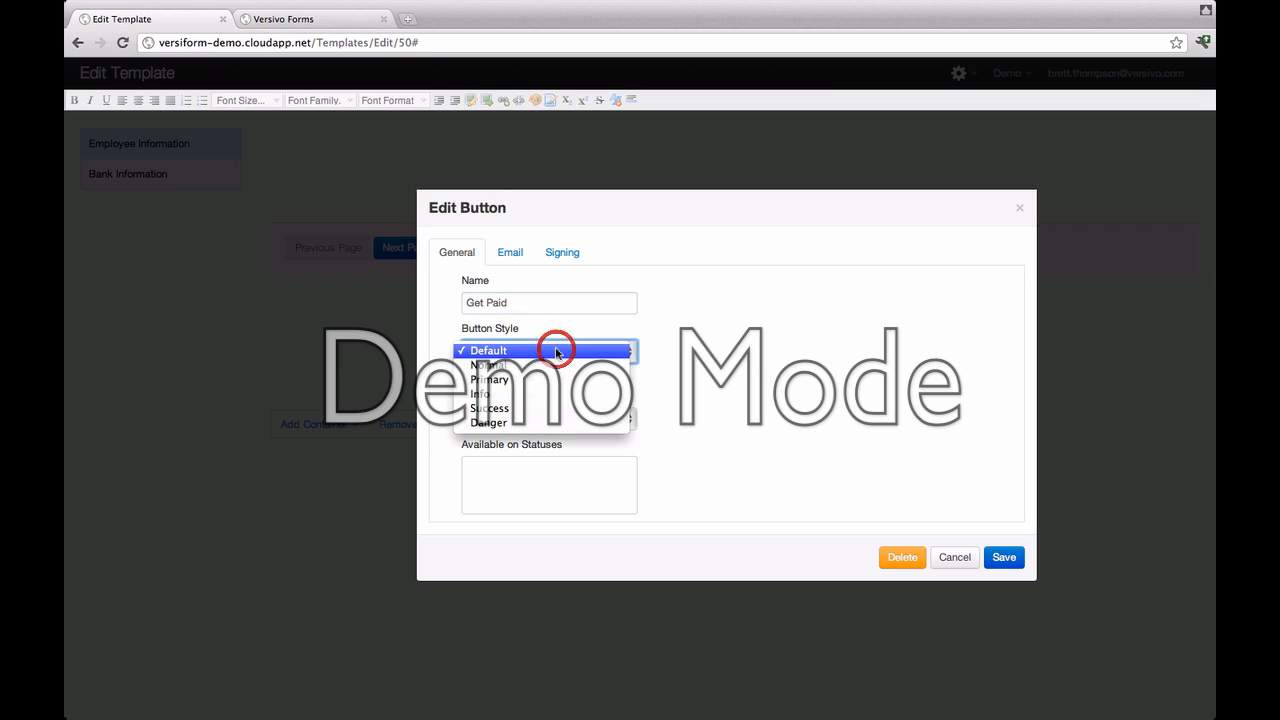
{"action": "left_click", "coordinate": [536, 409]}
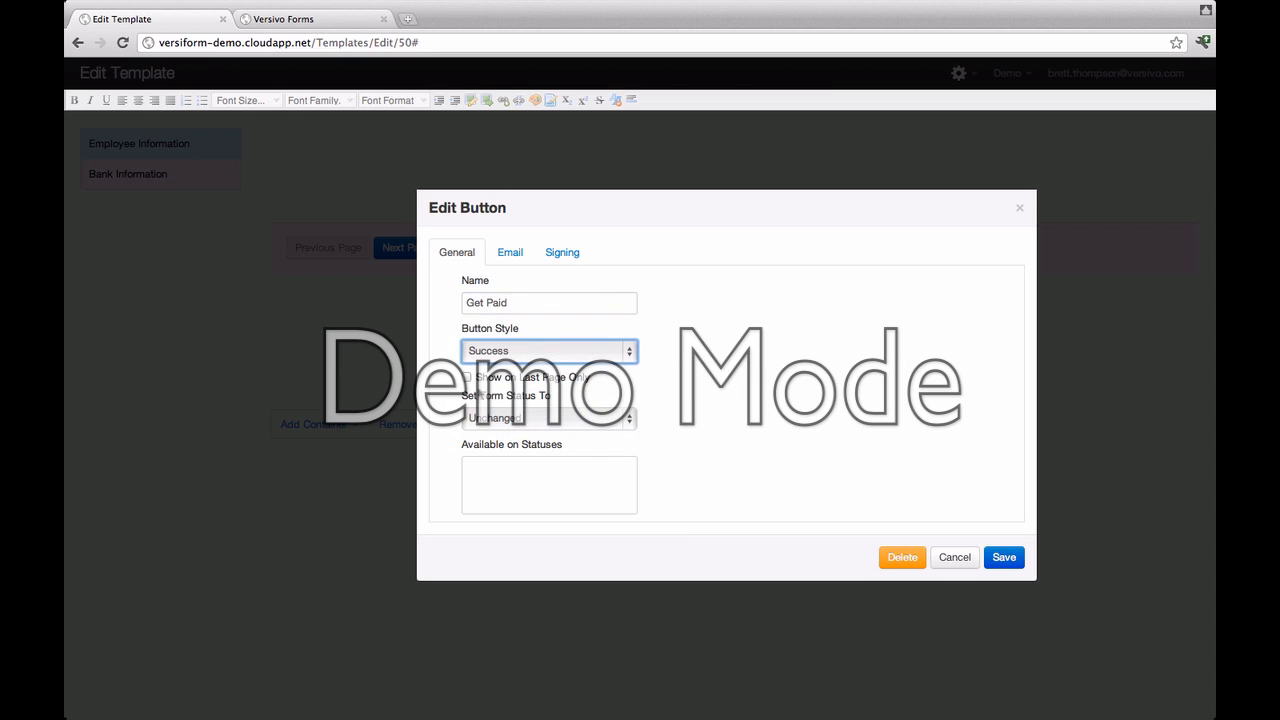
{"action": "left_click", "coordinate": [466, 377]}
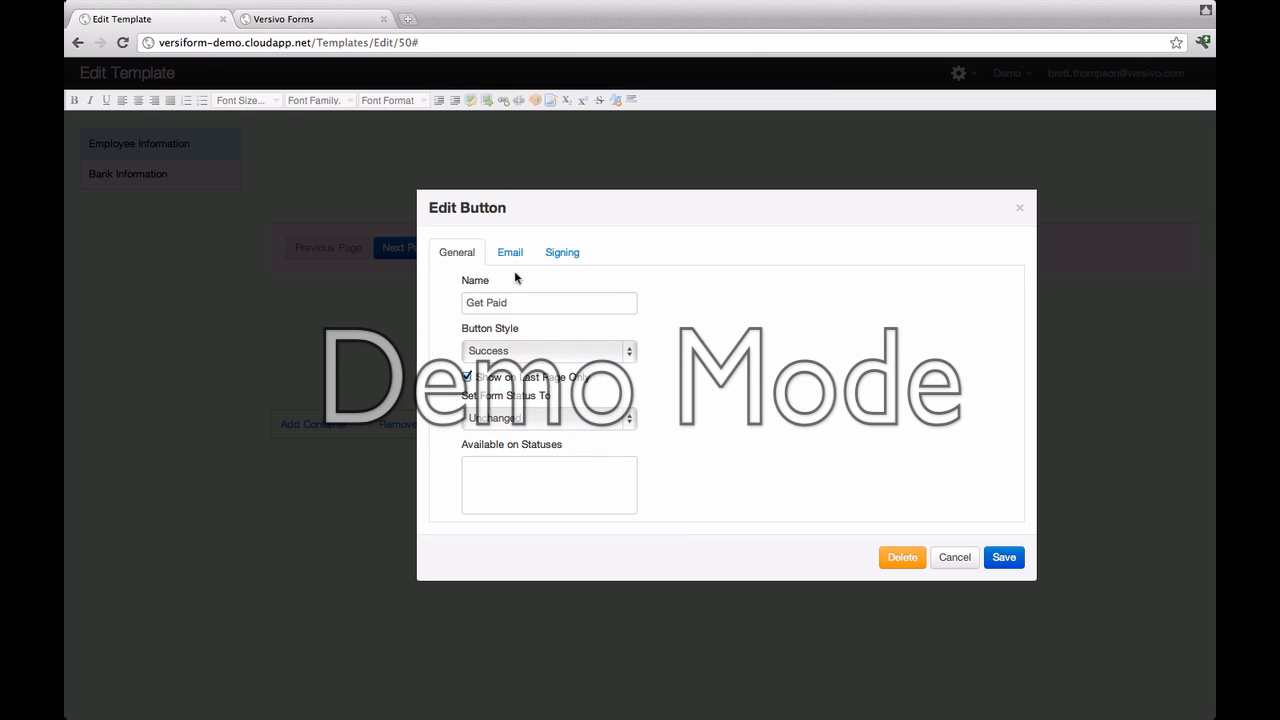
Step: Have the button email the HR address using the Direct Deposit template with a PDF attachment
{"action": "left_click", "coordinate": [513, 258]}
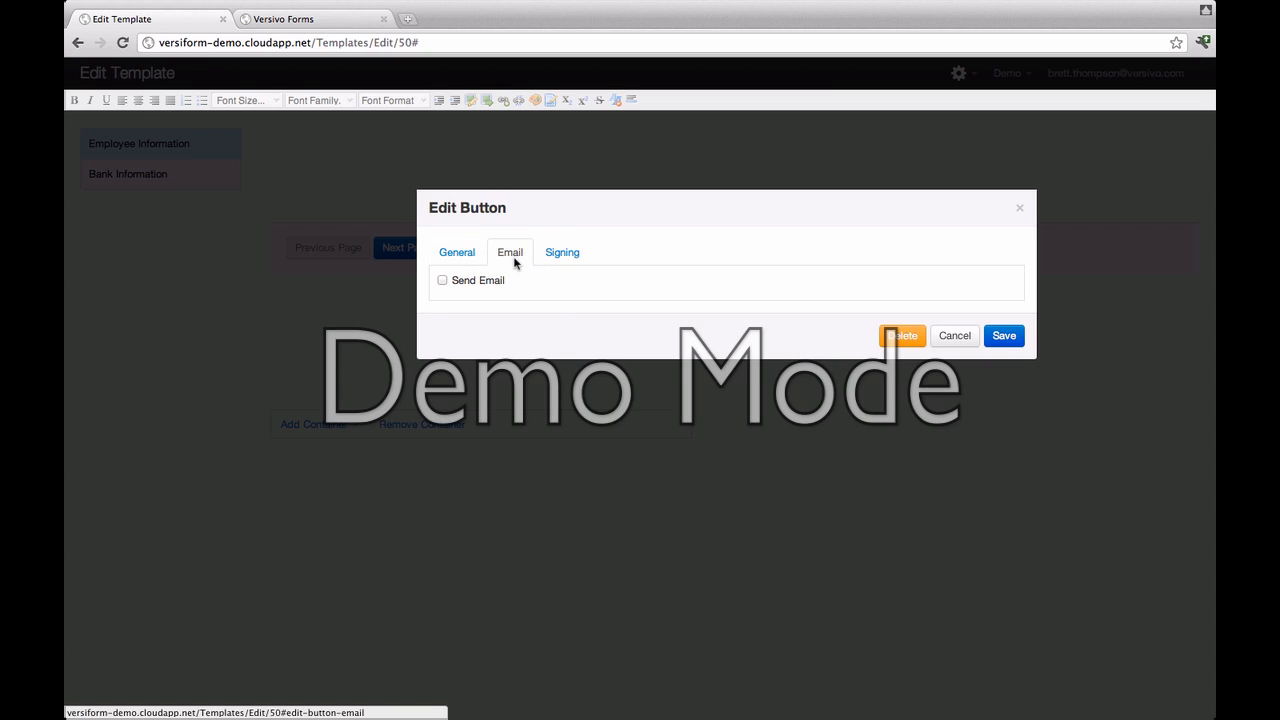
{"action": "left_click", "coordinate": [442, 280]}
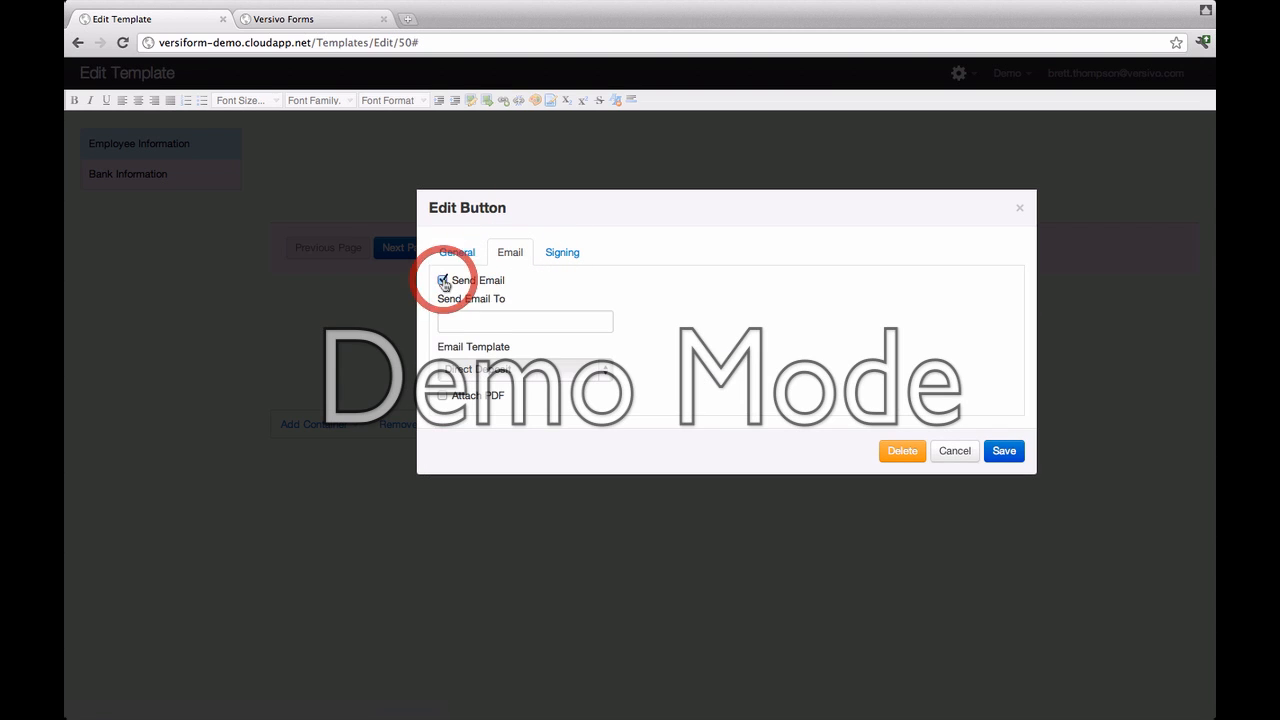
{"action": "left_click", "coordinate": [485, 321]}
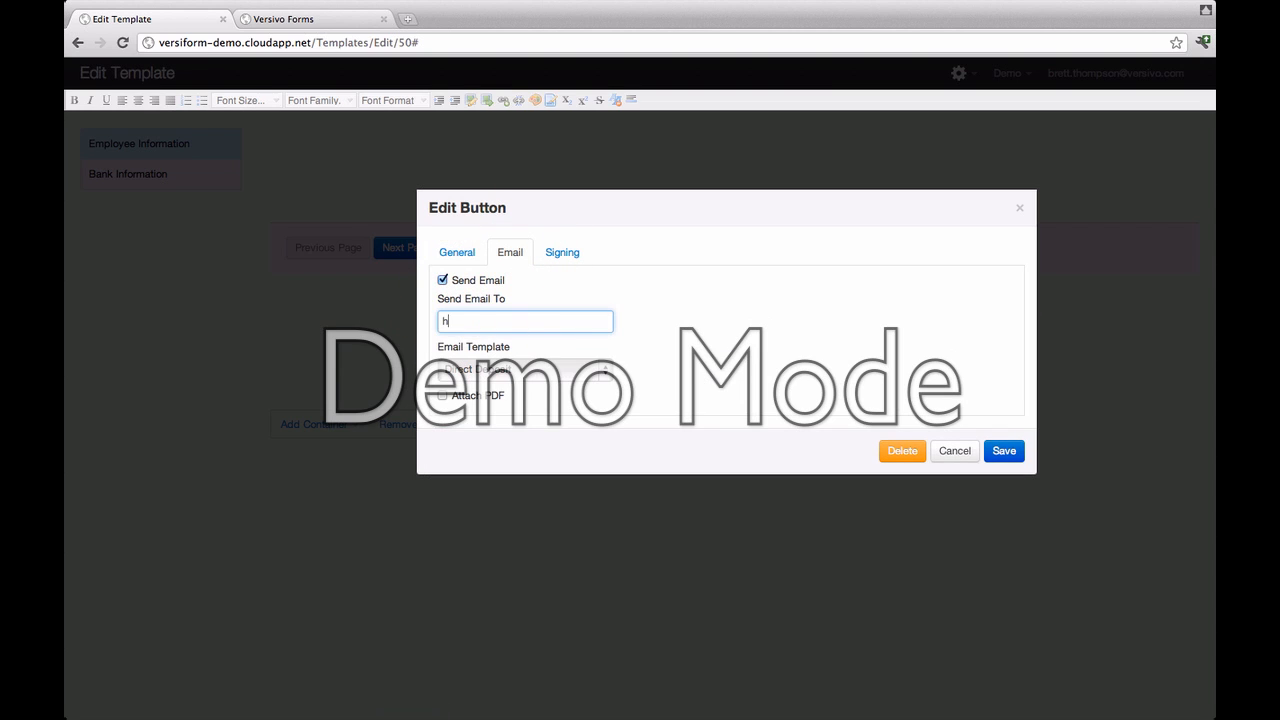
{"action": "left_click", "coordinate": [602, 372]}
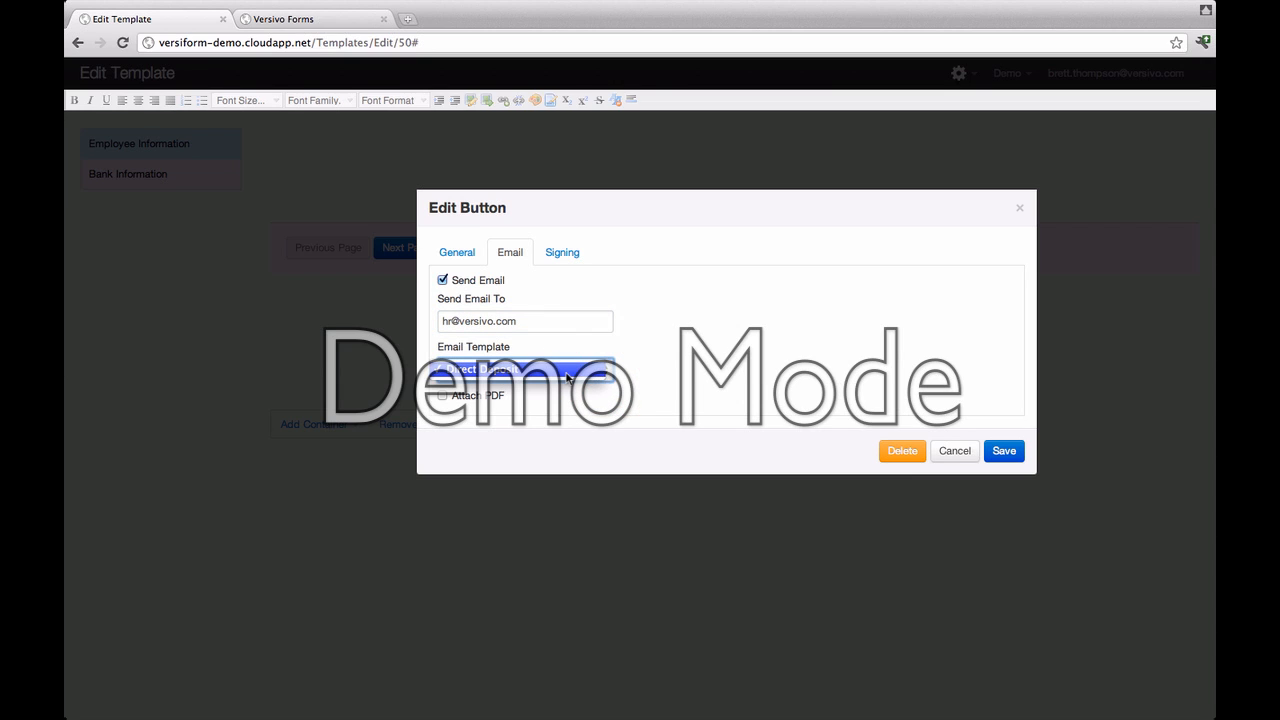
{"action": "left_click", "coordinate": [567, 377]}
{"action": "left_click", "coordinate": [445, 396]}
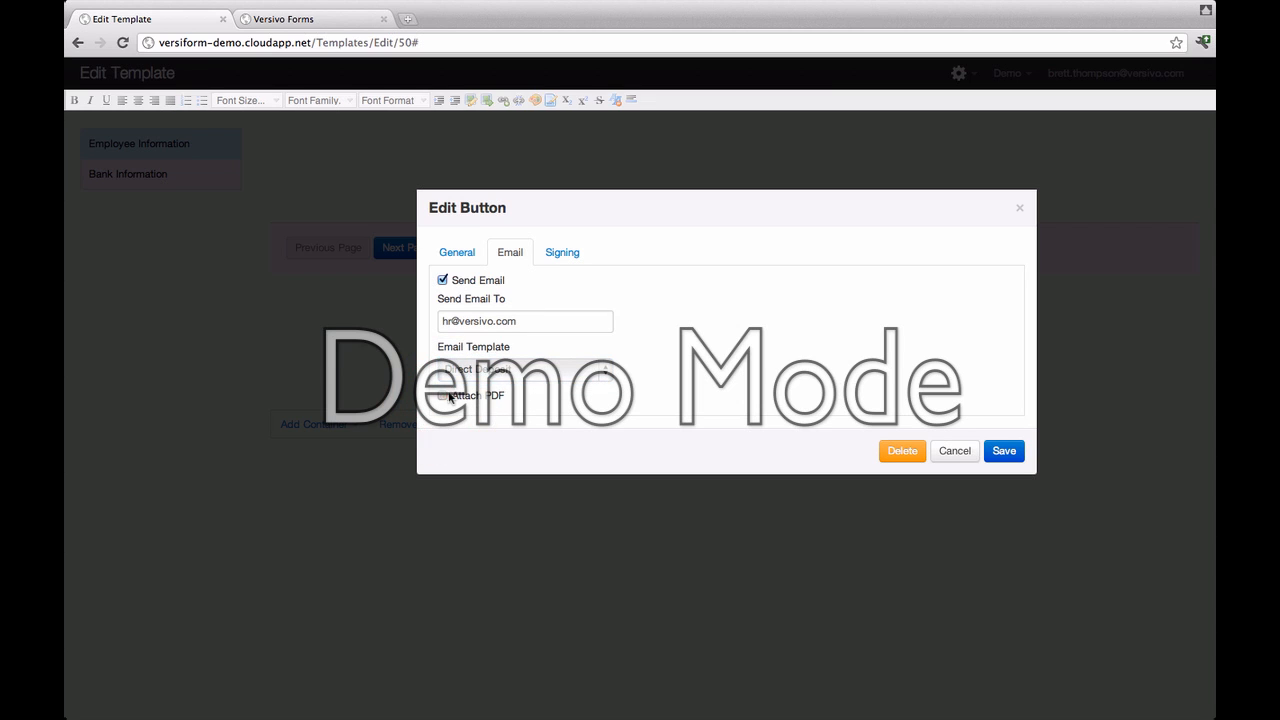
{"action": "left_click", "coordinate": [503, 440]}
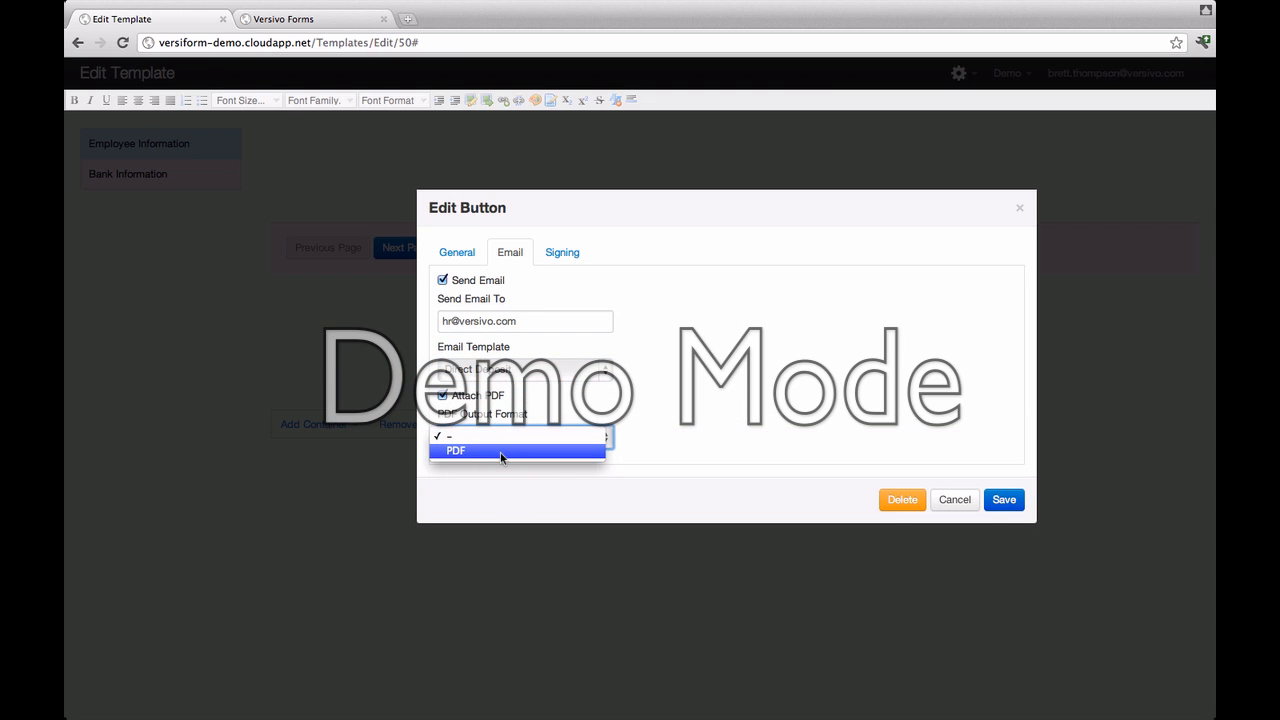
{"action": "left_click", "coordinate": [502, 455]}
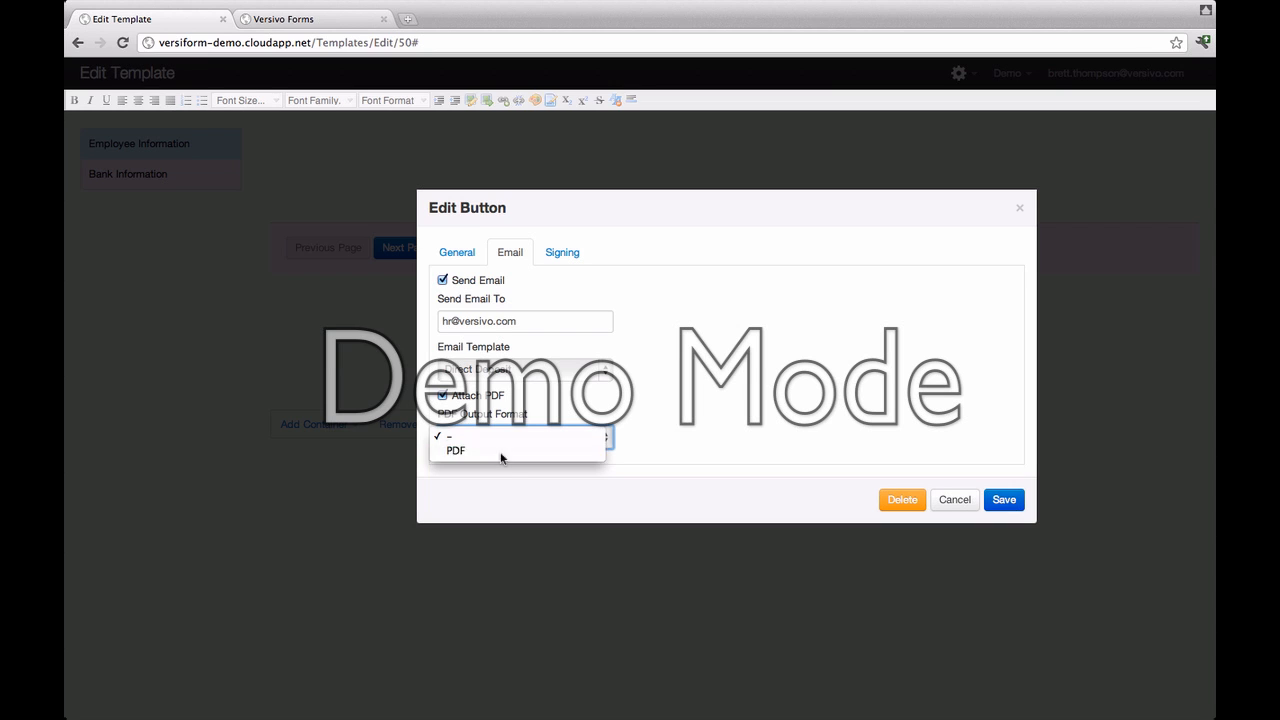
Step: Require document signing with PDF as the signing output format, and save the button
{"action": "left_click", "coordinate": [560, 266]}
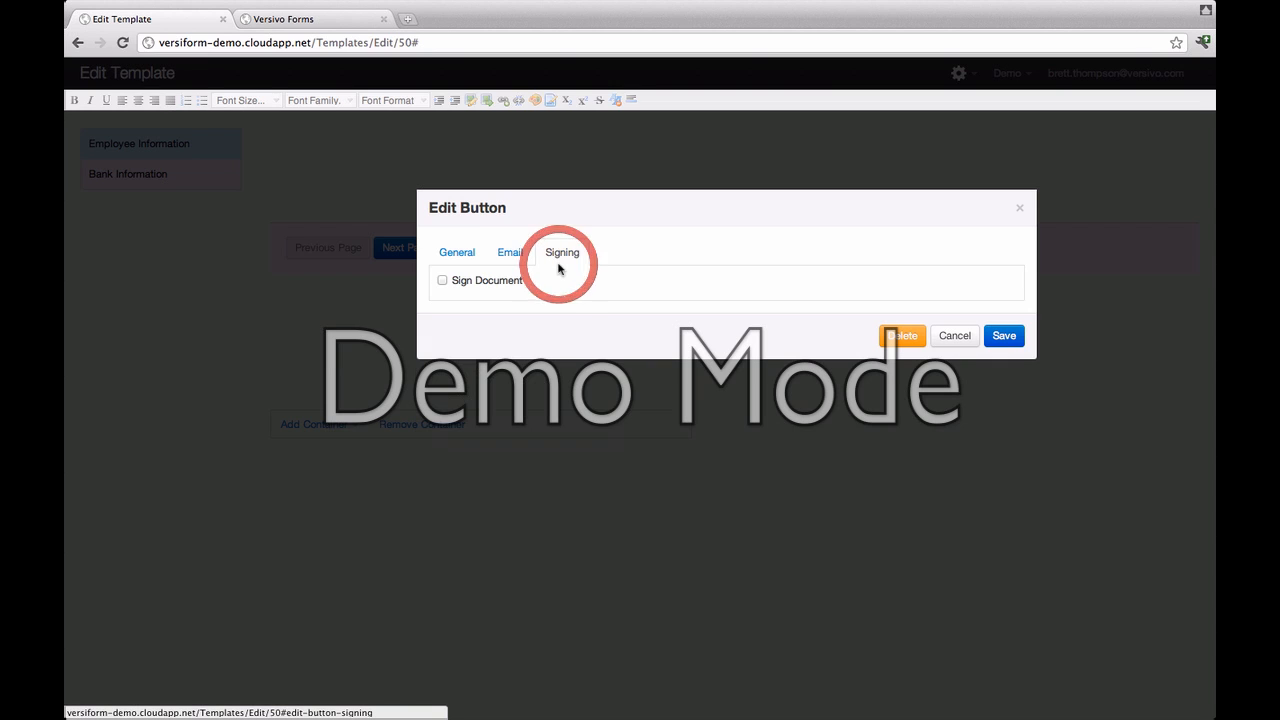
{"action": "left_click", "coordinate": [443, 282]}
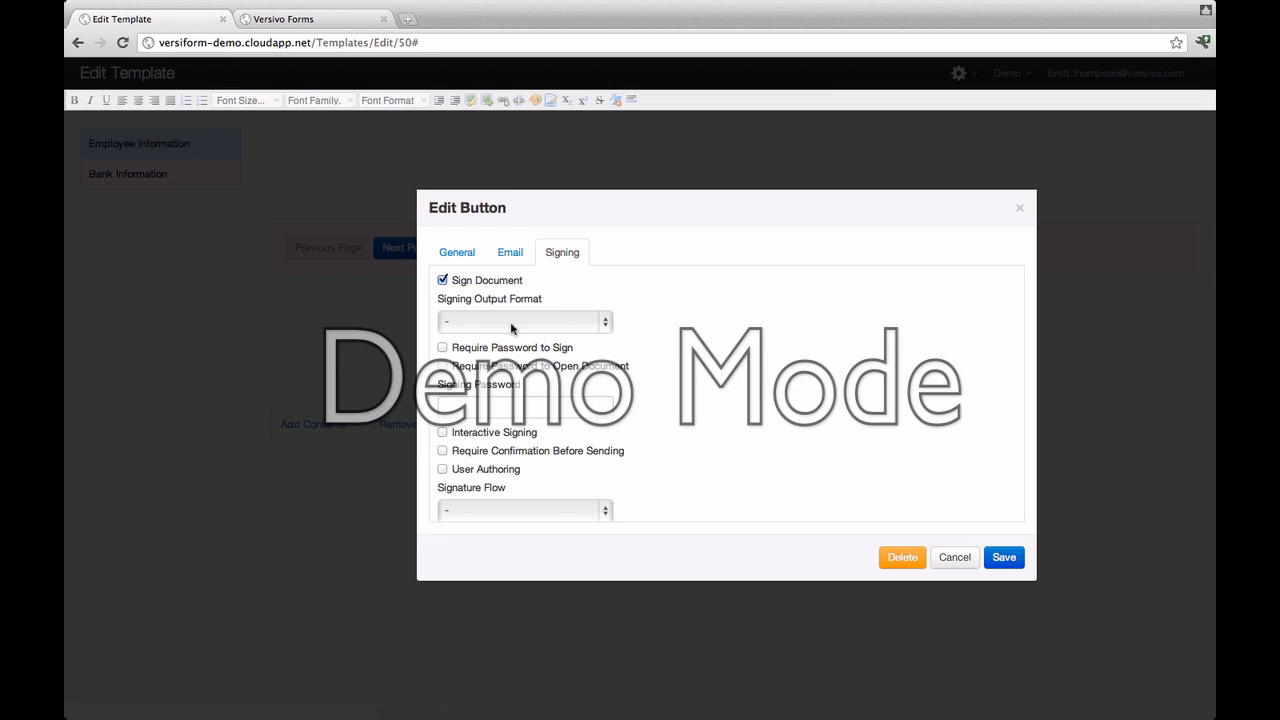
{"action": "left_click", "coordinate": [606, 326]}
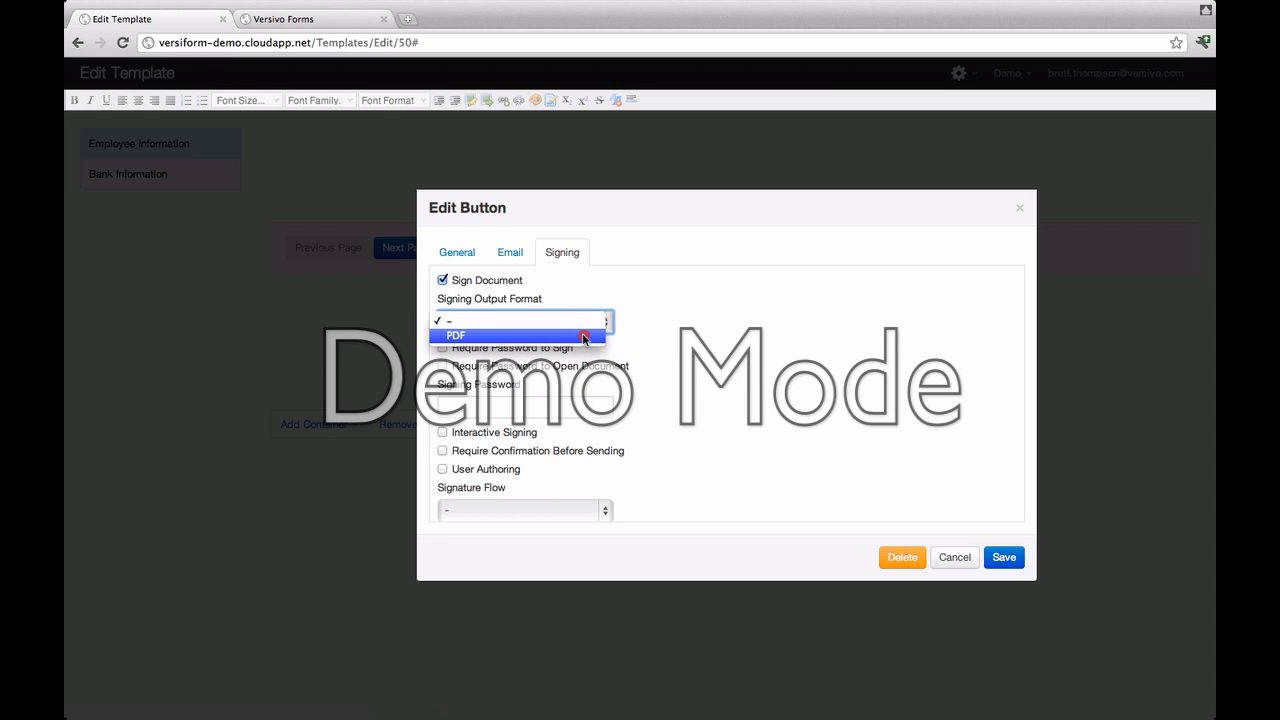
{"action": "left_click", "coordinate": [585, 337]}
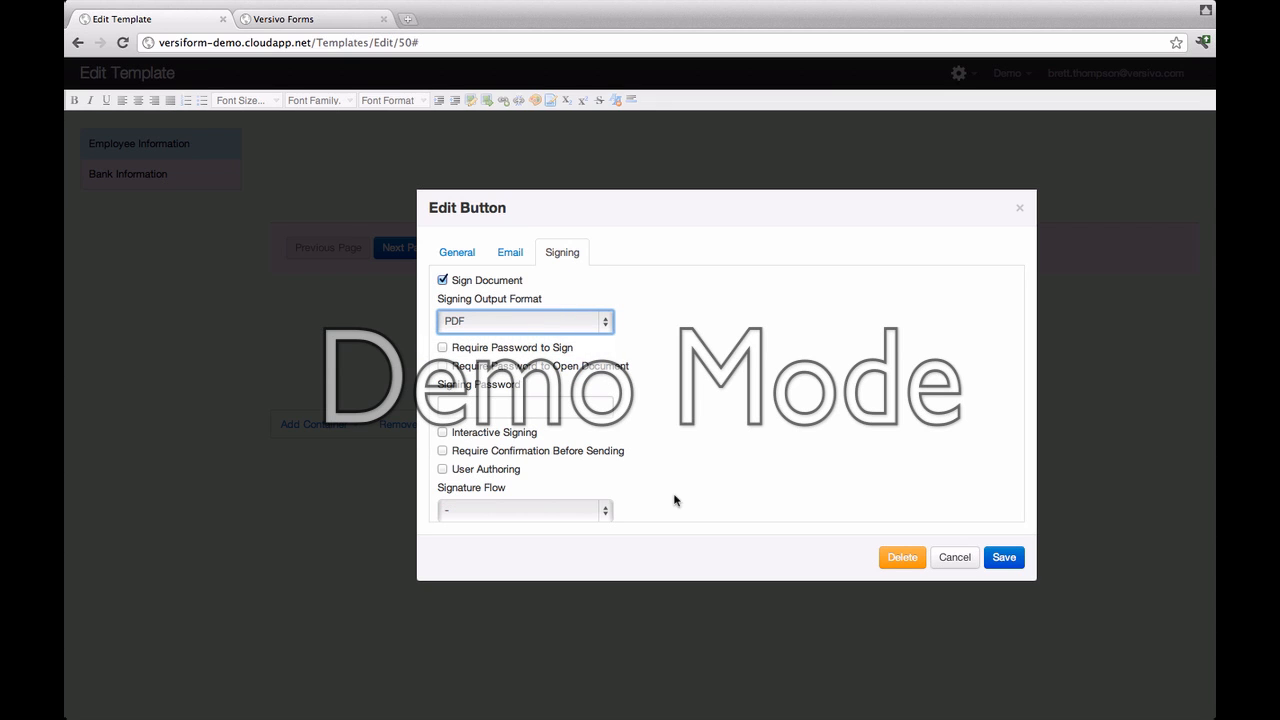
{"action": "left_click", "coordinate": [1002, 557]}
{"action": "left_click", "coordinate": [338, 143]}
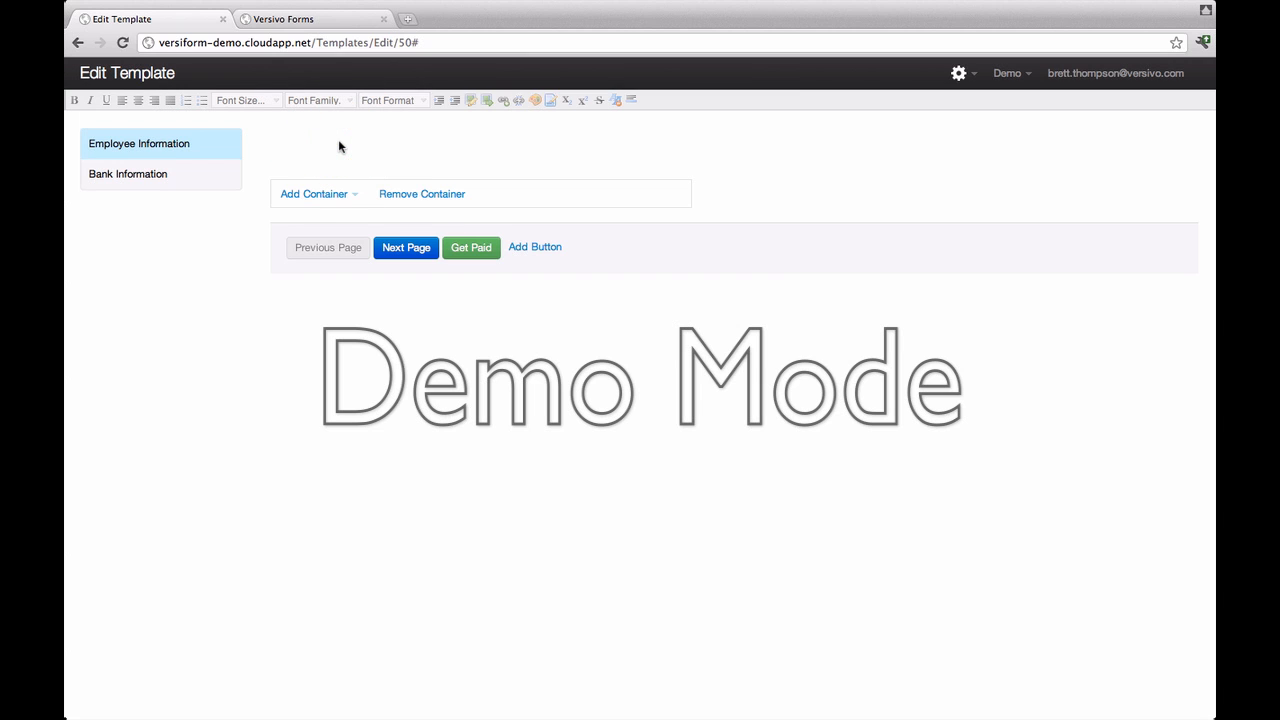
{"action": "left_click", "coordinate": [338, 143]}
Step: Add a stacked container to the Employee Information page
{"action": "right_click", "coordinate": [330, 135]}
{"action": "mouse_move", "coordinate": [355, 145]}
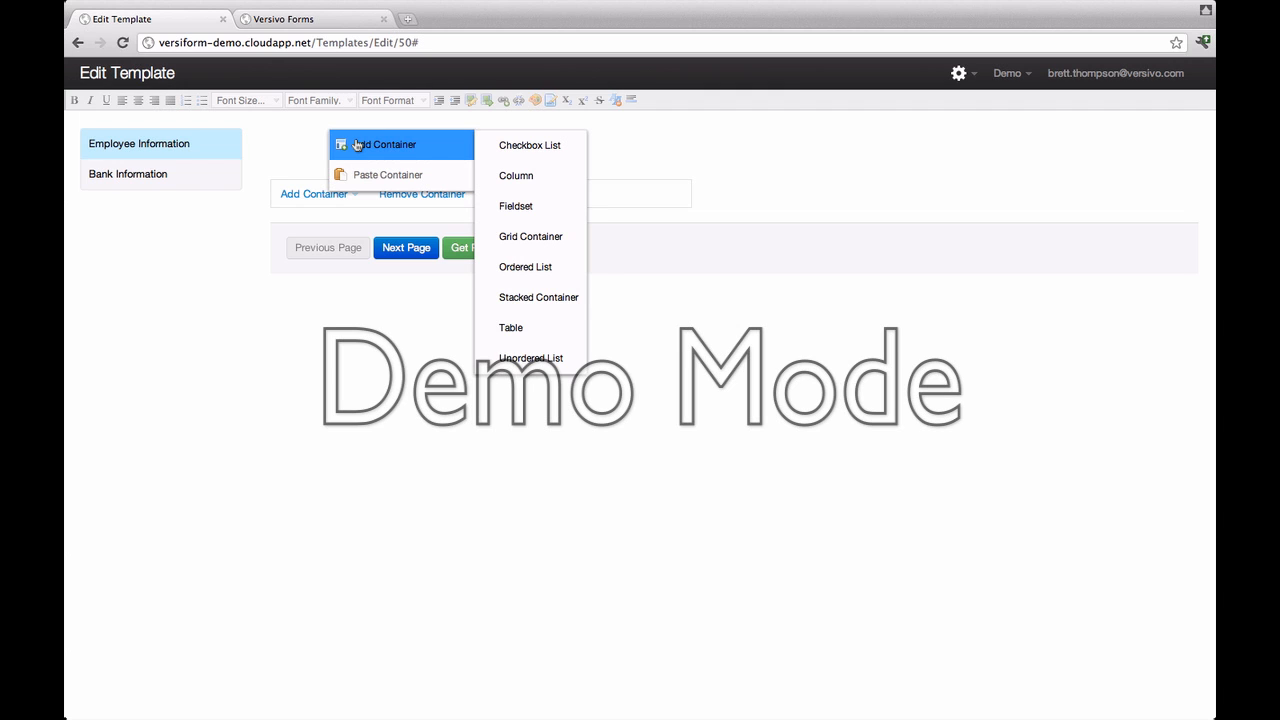
{"action": "left_click", "coordinate": [540, 297]}
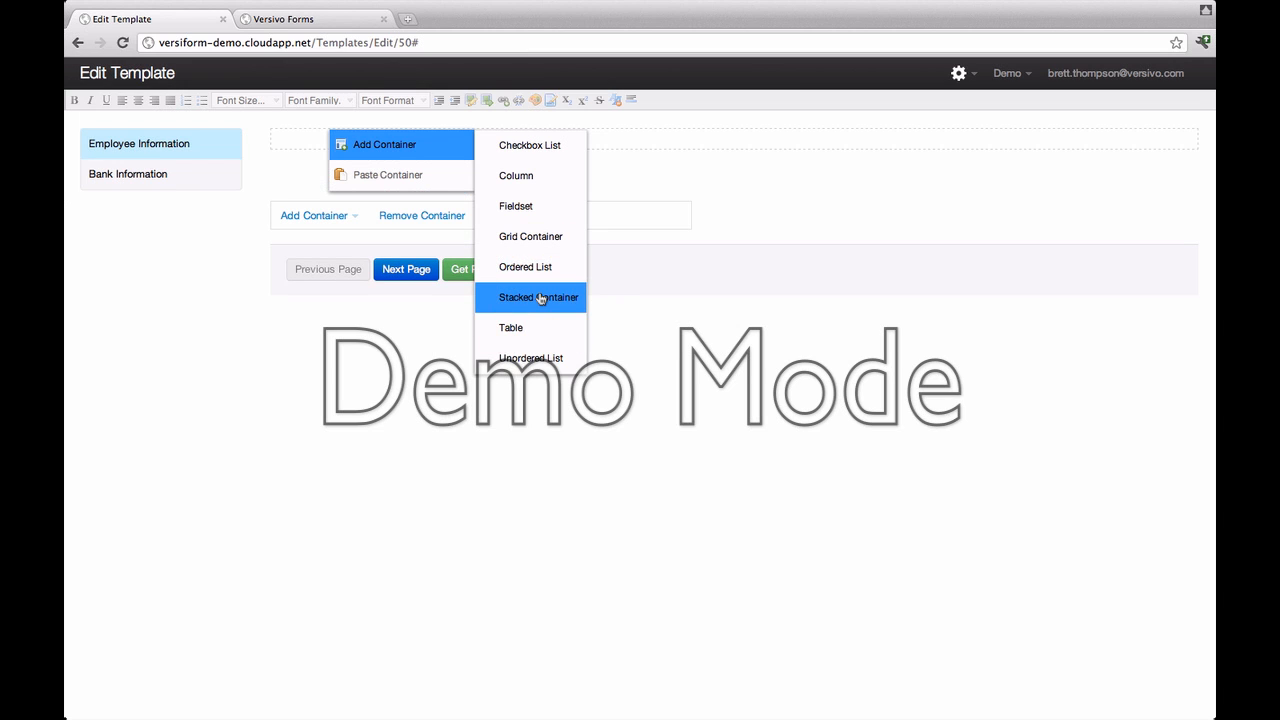
{"action": "left_click", "coordinate": [292, 135]}
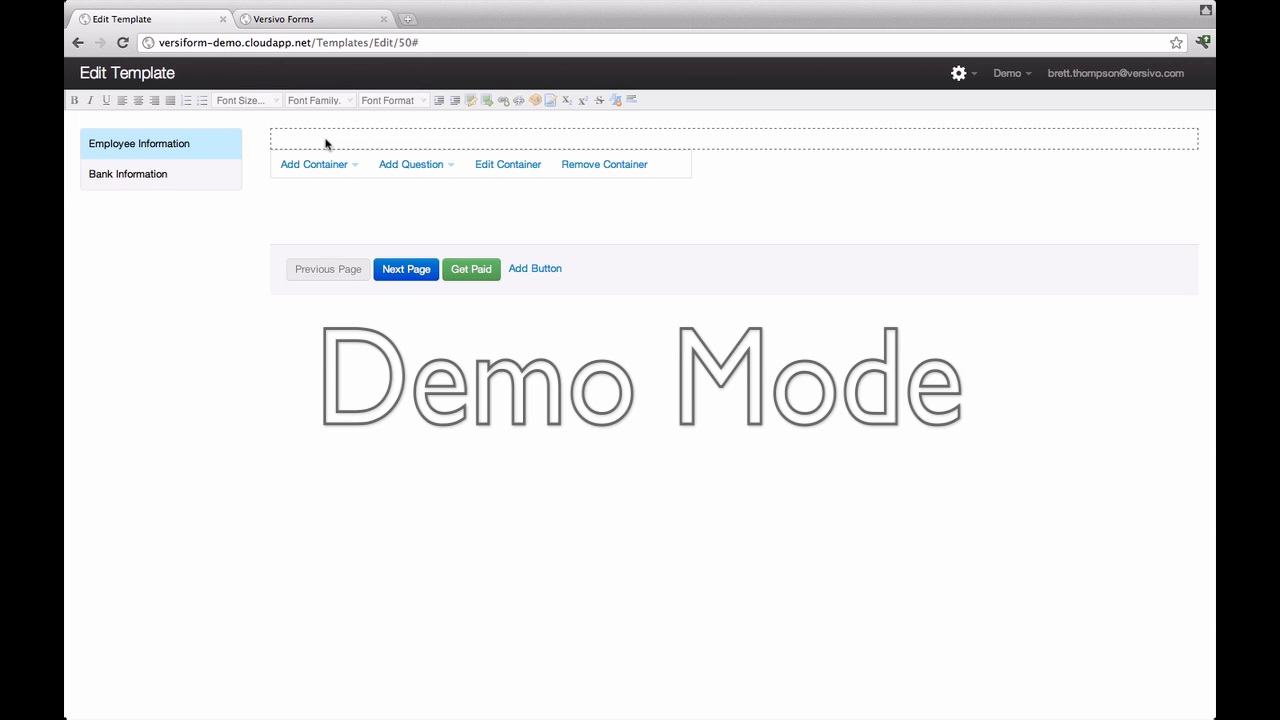
Step: Add a Free Text question and paste the automatic deposit authorization agreement into it
{"action": "right_click", "coordinate": [324, 139]}
{"action": "mouse_move", "coordinate": [366, 153]}
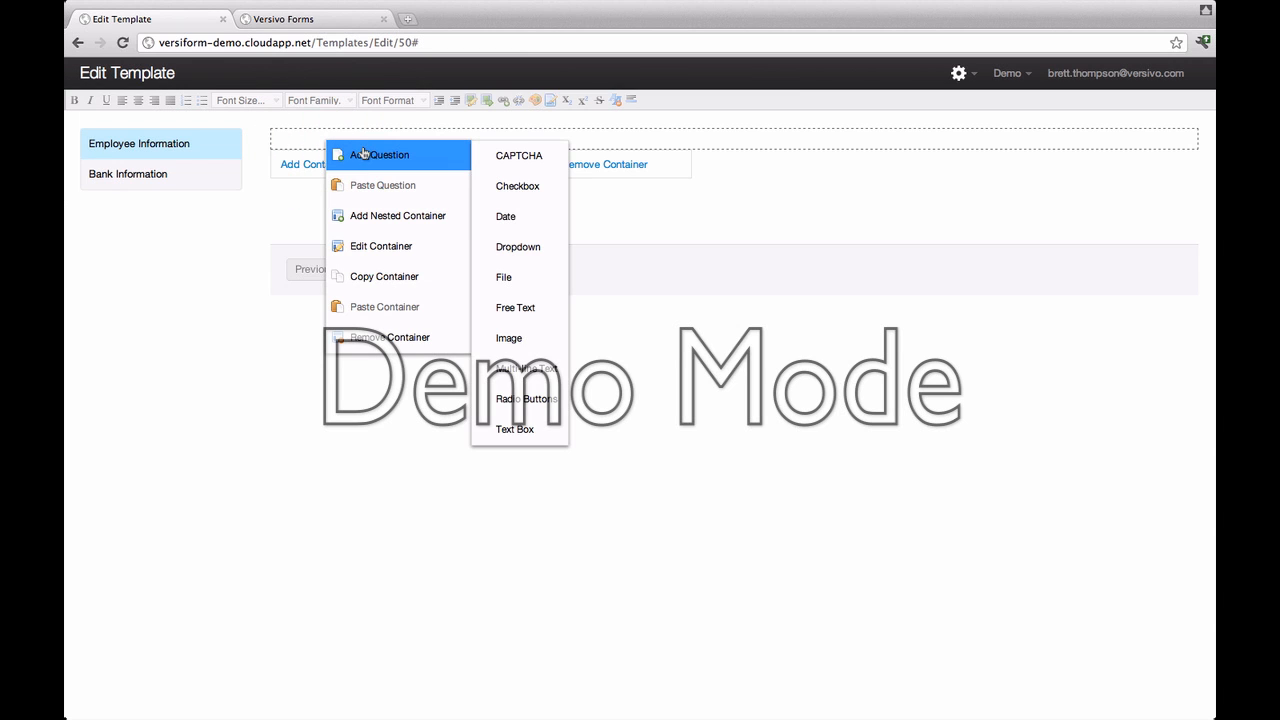
{"action": "left_click", "coordinate": [528, 309]}
{"action": "left_click", "coordinate": [326, 135]}
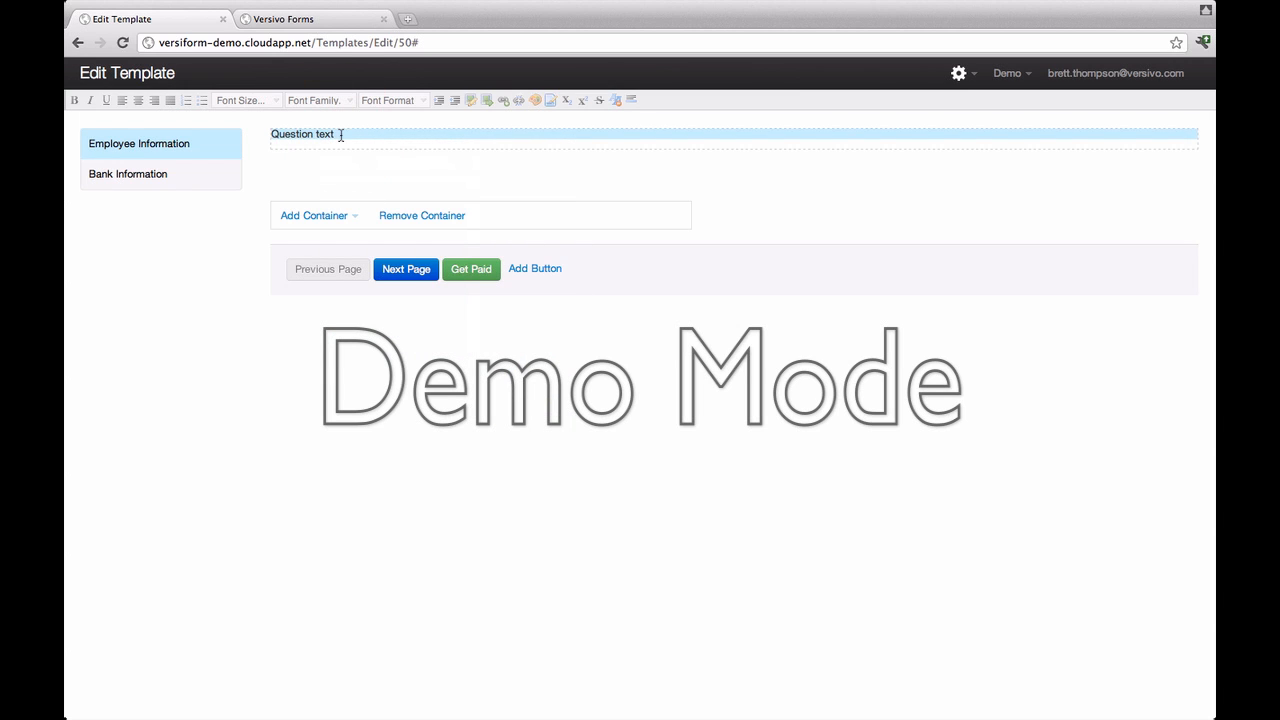
{"action": "left_click_drag", "start_coordinate": [332, 134], "coordinate": [262, 135]}
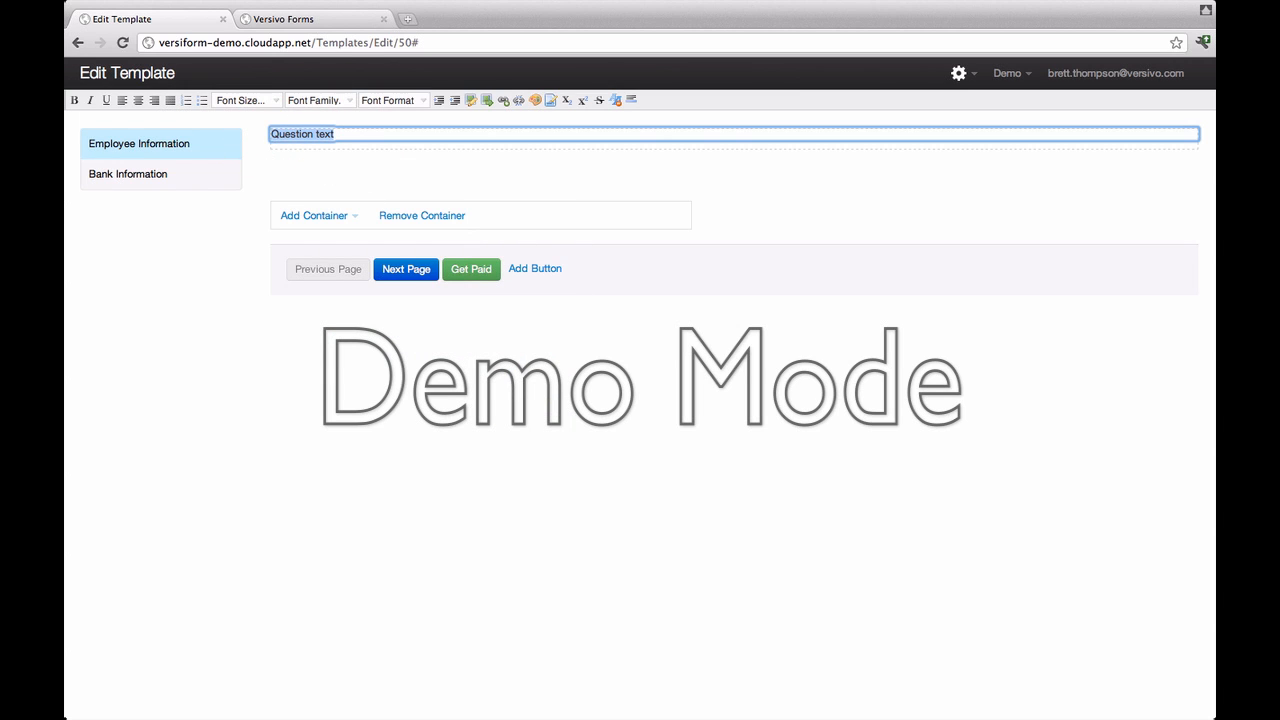
{"action": "type", "text": "Authorization Agreement for Automatic Deposits I hereby authorize Versivo, Inc. (\"Versivo\") to initiate direct deposit, credit entries or debit corrections of all amounts payable to me through the Versivo payment program to the depository institution(s) and account(s) identified below.  Versivo allows routing of compensation to a maximum of four (4) accounts. This authority is to remain in full force and effect until Versivo has received written notification from me of its change or termination or Versivo terminates its direct deposit program or my participation therein. With respect to payroll deposits, I understand that should I fail to submit complete and accurate timesheets on a timely basis, Versivo may without prior notice terminate my participation in this program and may also deny my reapplication."}
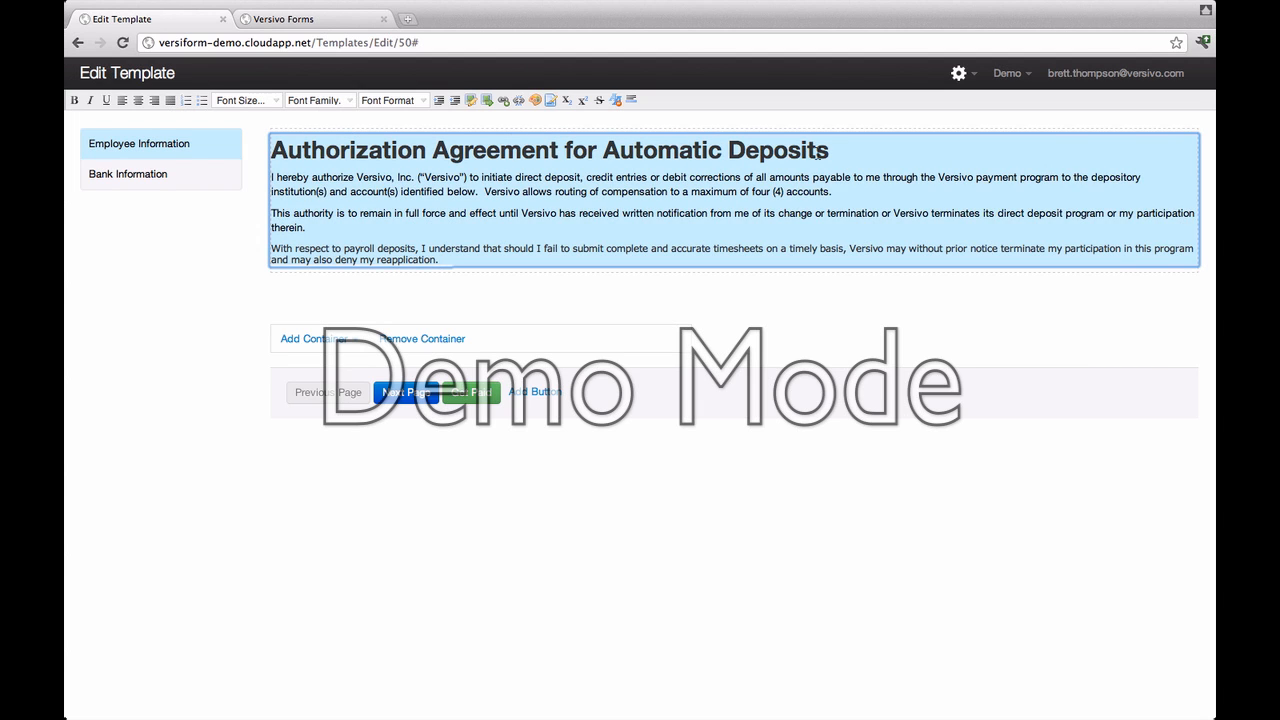
Step: Make the agreement's title dark blue
{"action": "left_click_drag", "start_coordinate": [826, 152], "coordinate": [268, 140]}
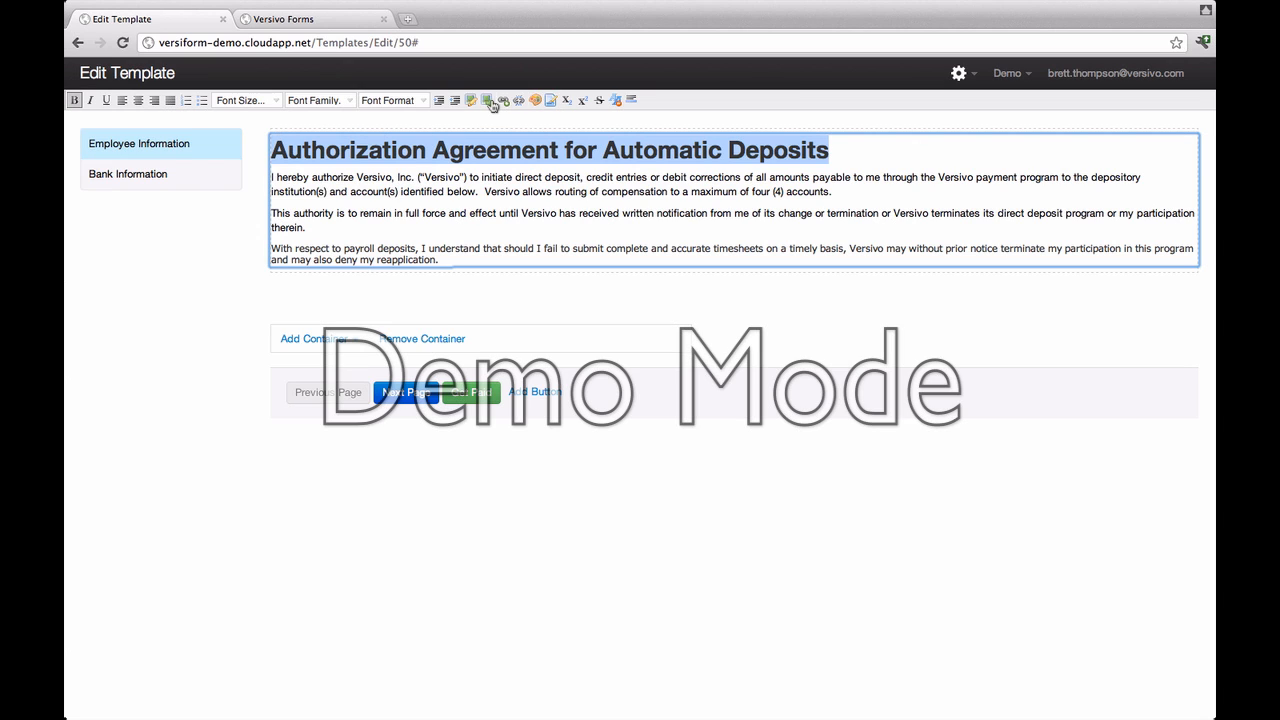
{"action": "left_click", "coordinate": [535, 100]}
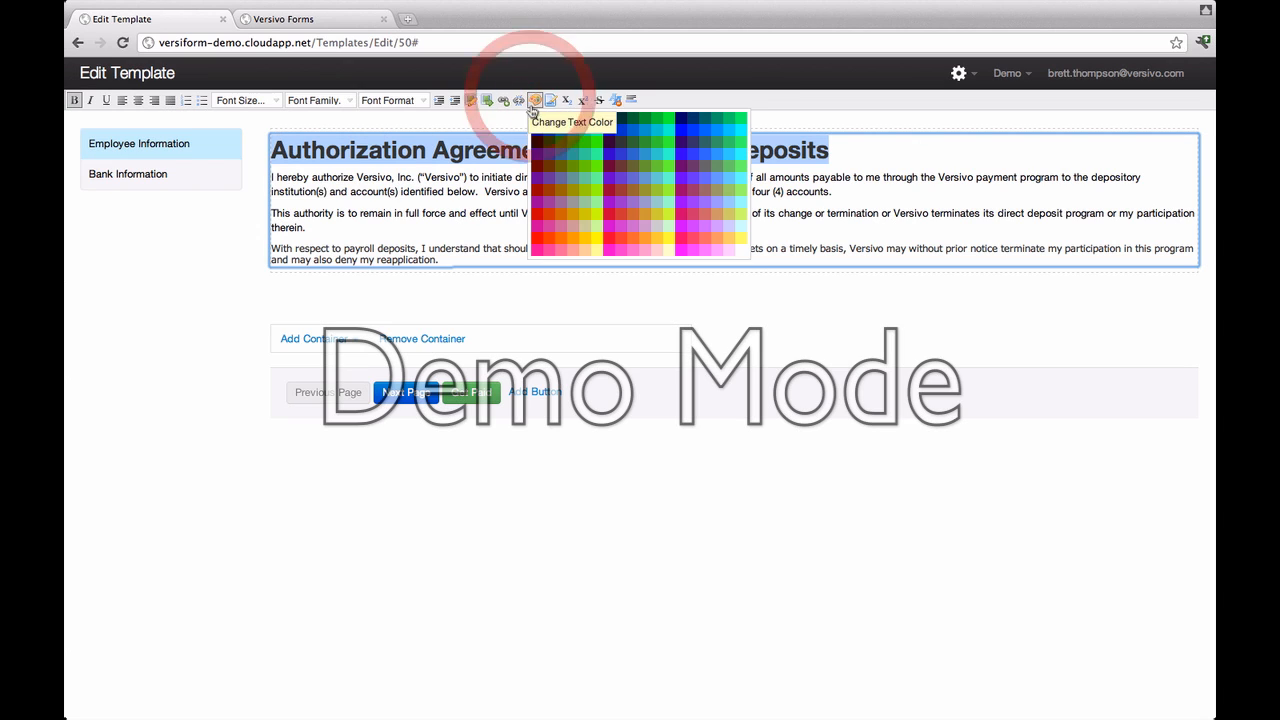
{"action": "left_click", "coordinate": [537, 137]}
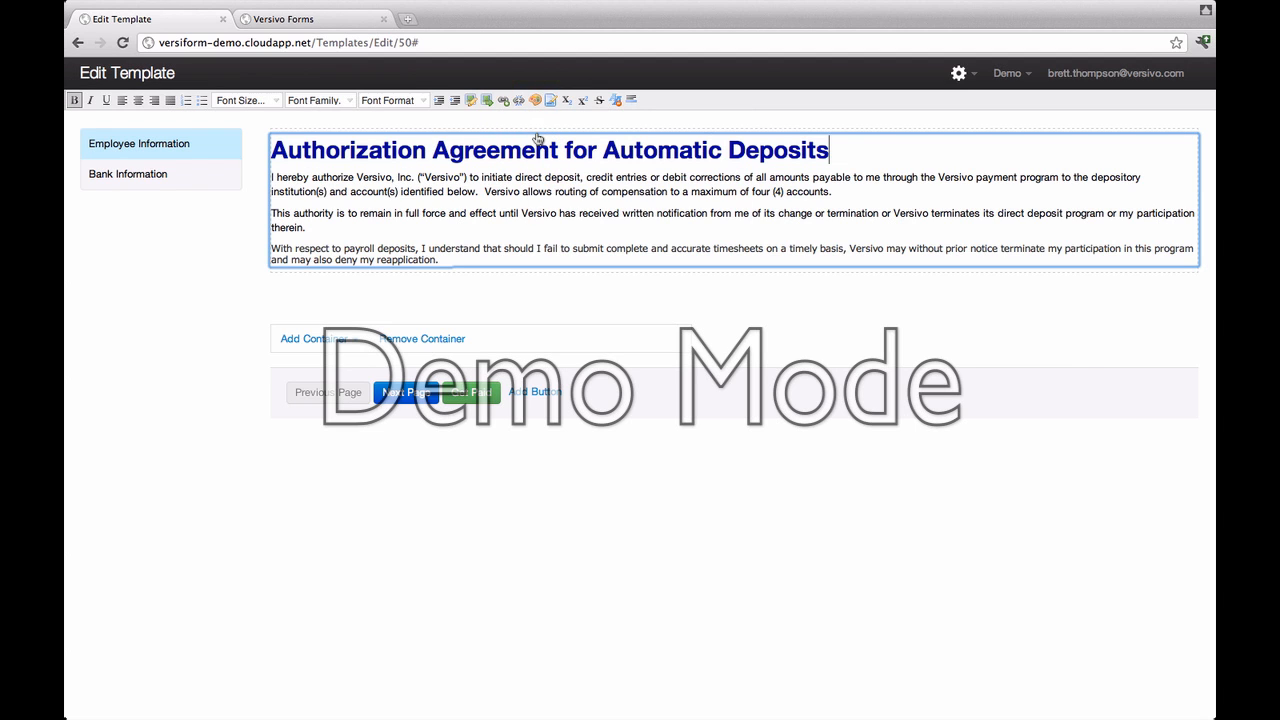
Step: Add three Text Box questions, then a Date, a Radio Buttons and a Multi-line Text question
{"action": "right_click", "coordinate": [719, 272]}
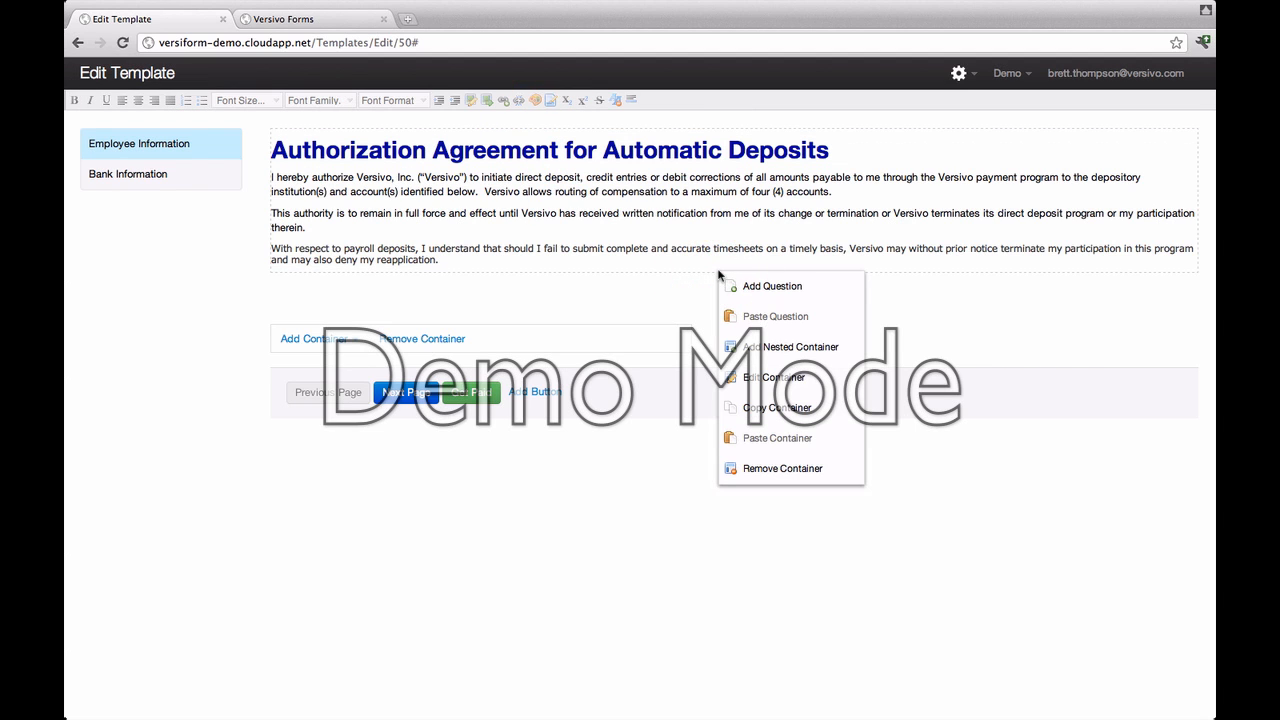
{"action": "mouse_move", "coordinate": [744, 281]}
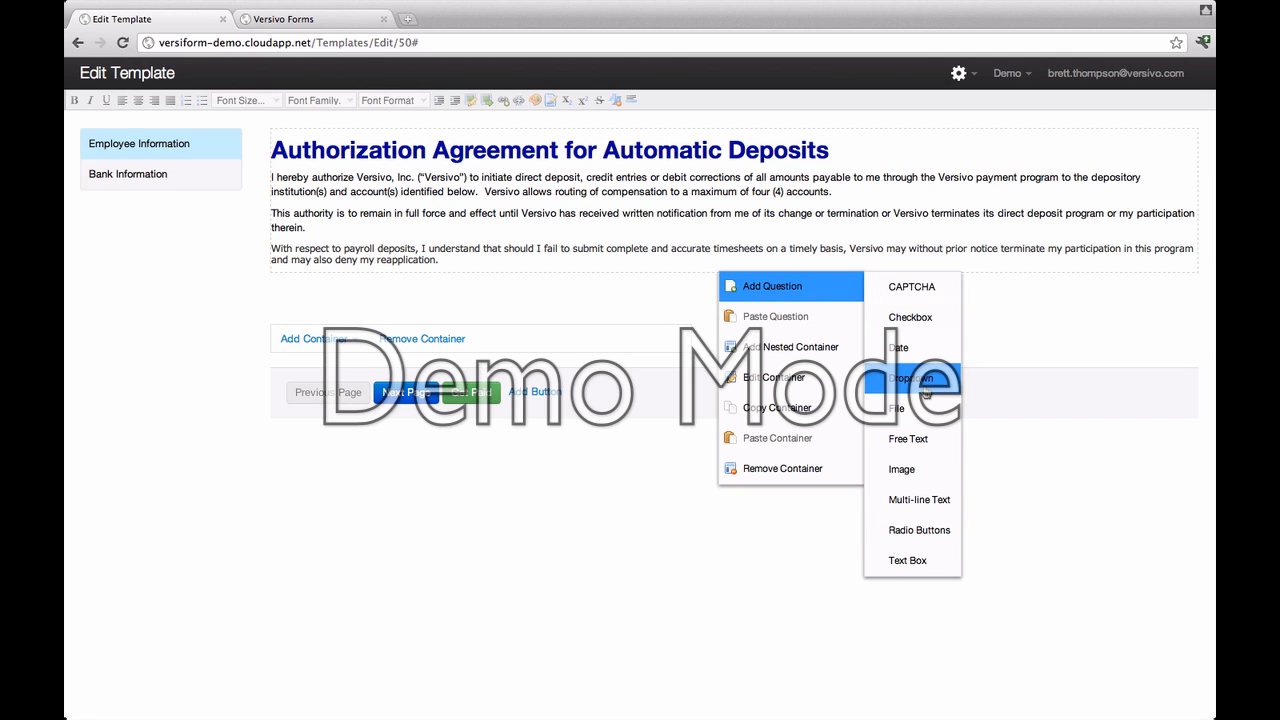
{"action": "left_click", "coordinate": [901, 561]}
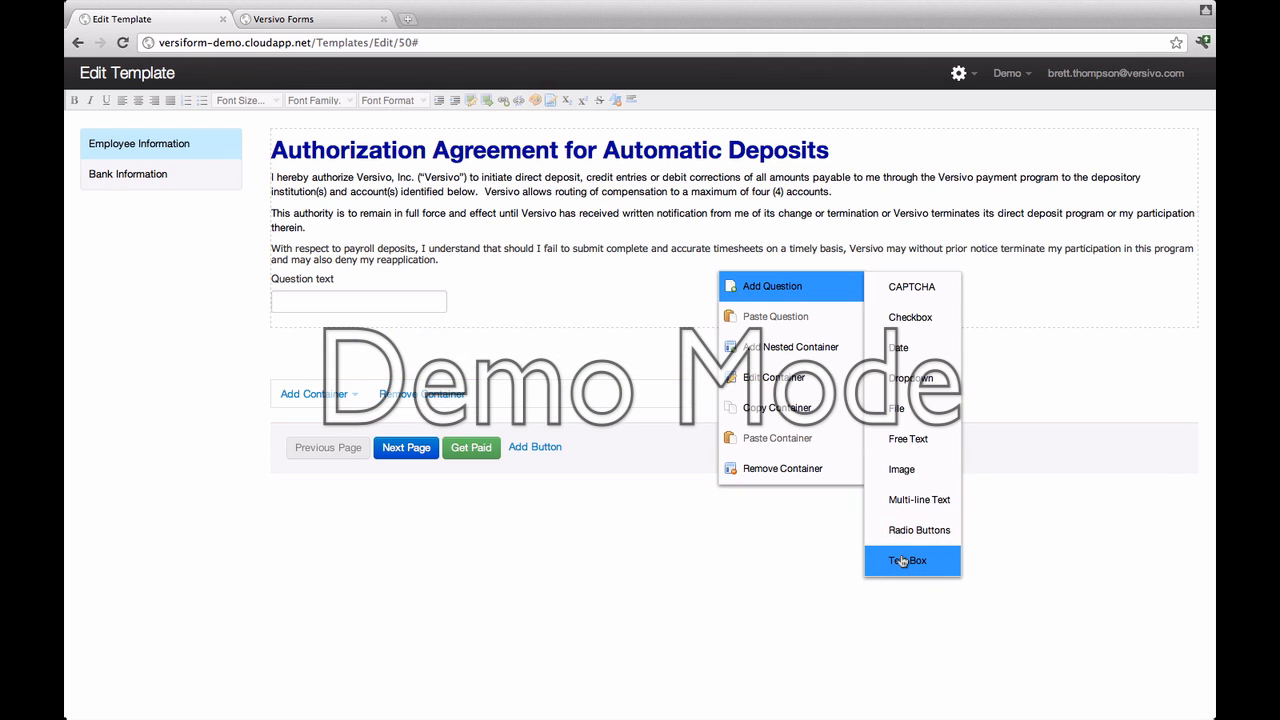
{"action": "left_click", "coordinate": [901, 561]}
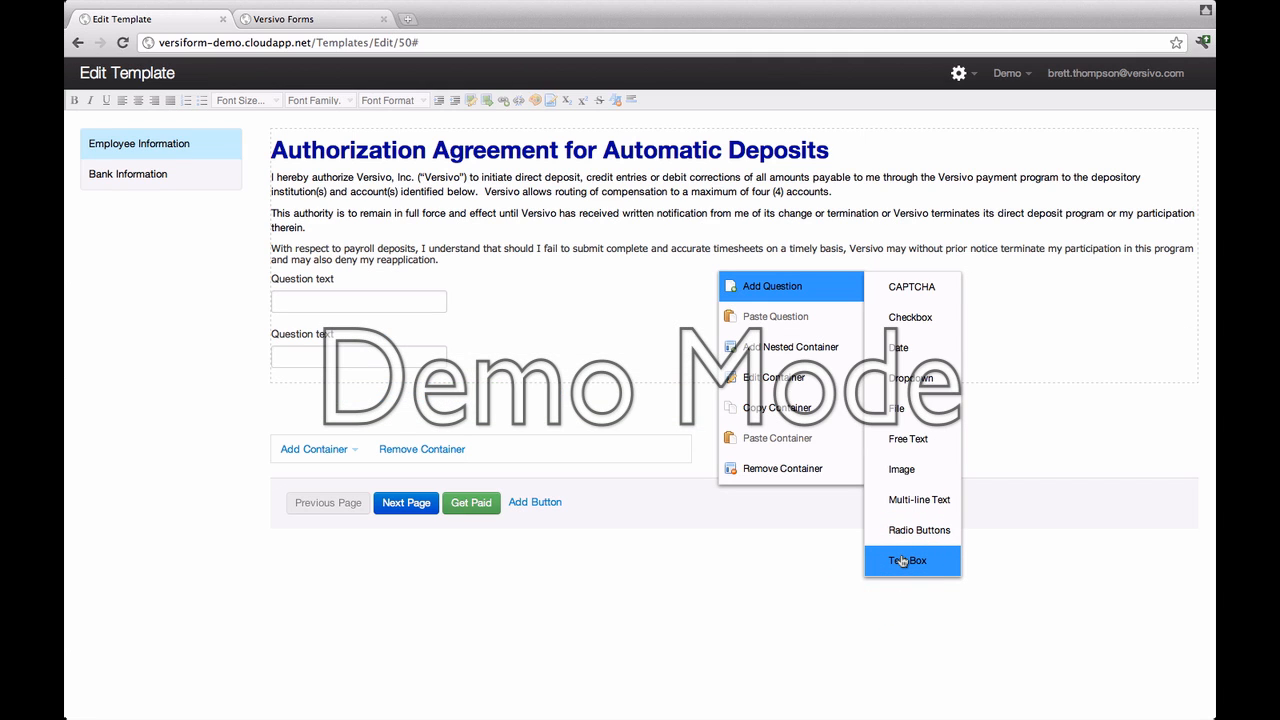
{"action": "left_click", "coordinate": [901, 561]}
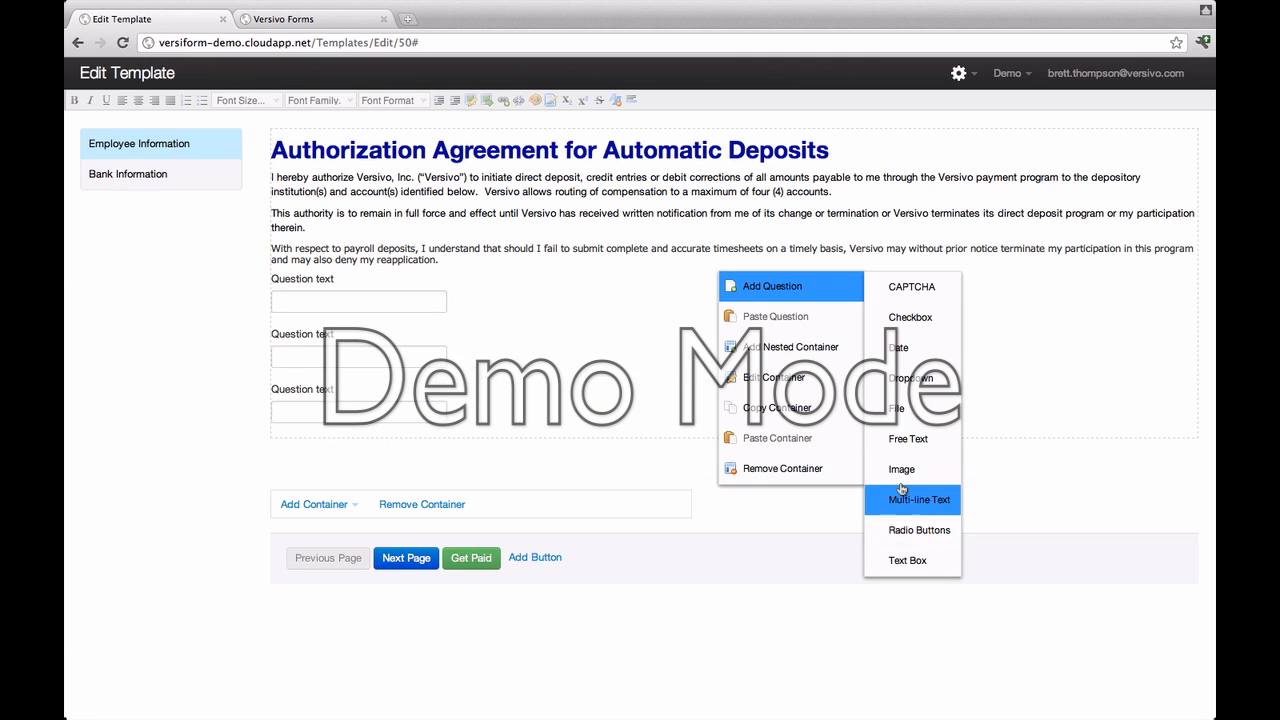
{"action": "left_click", "coordinate": [890, 349]}
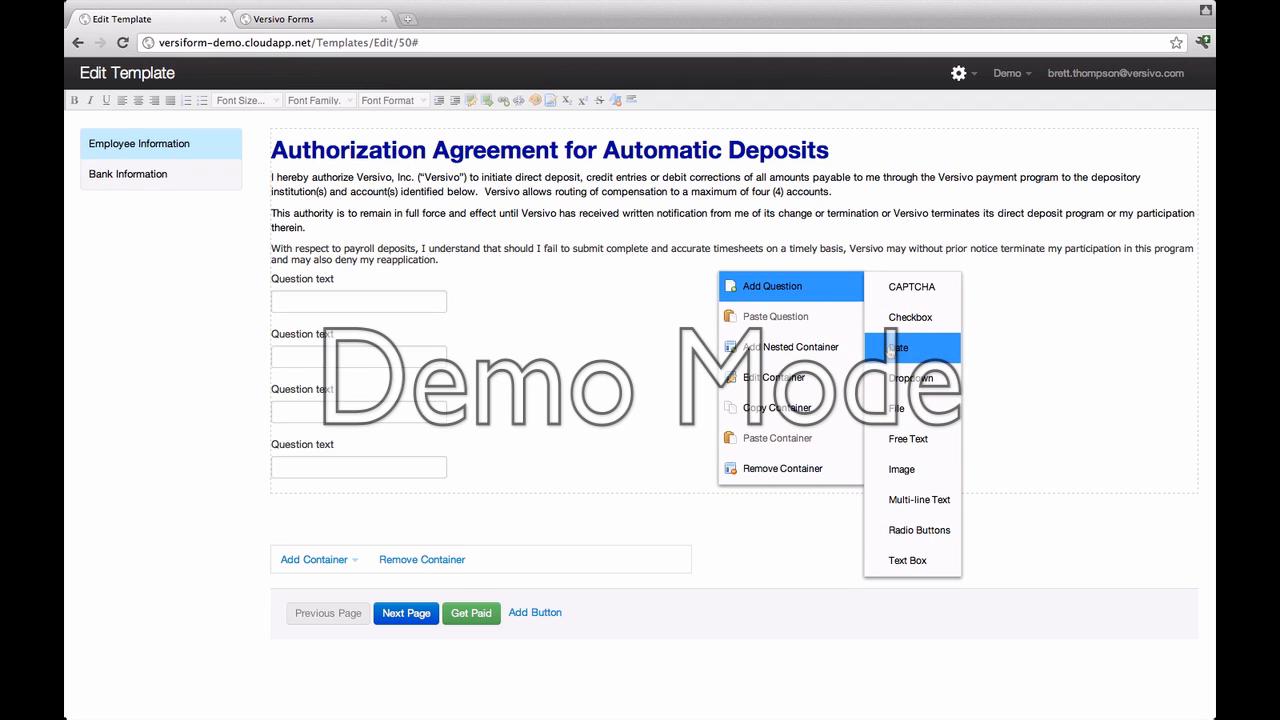
{"action": "left_click", "coordinate": [903, 531]}
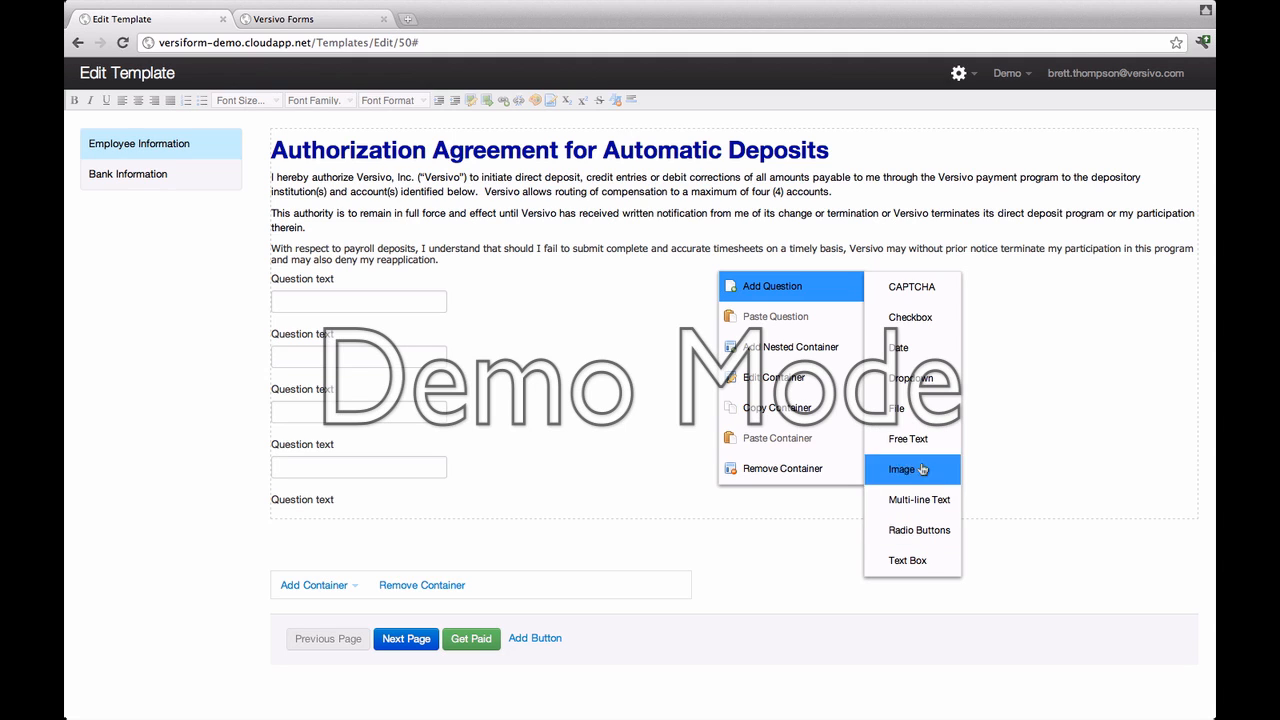
{"action": "left_click", "coordinate": [918, 497]}
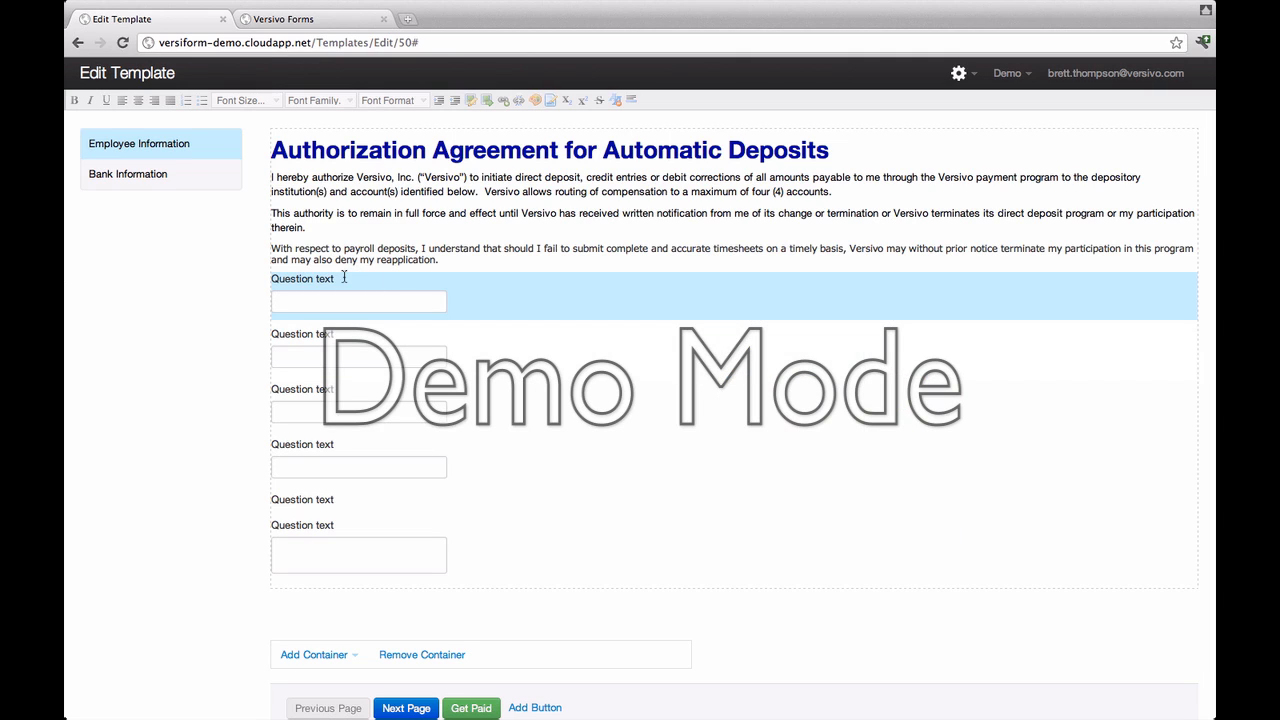
Step: Label the first three questions Employee Number, Employee First Name and Employee Last Name
{"action": "left_click_drag", "start_coordinate": [345, 278], "coordinate": [242, 282]}
{"action": "type", "text": "Empl"}
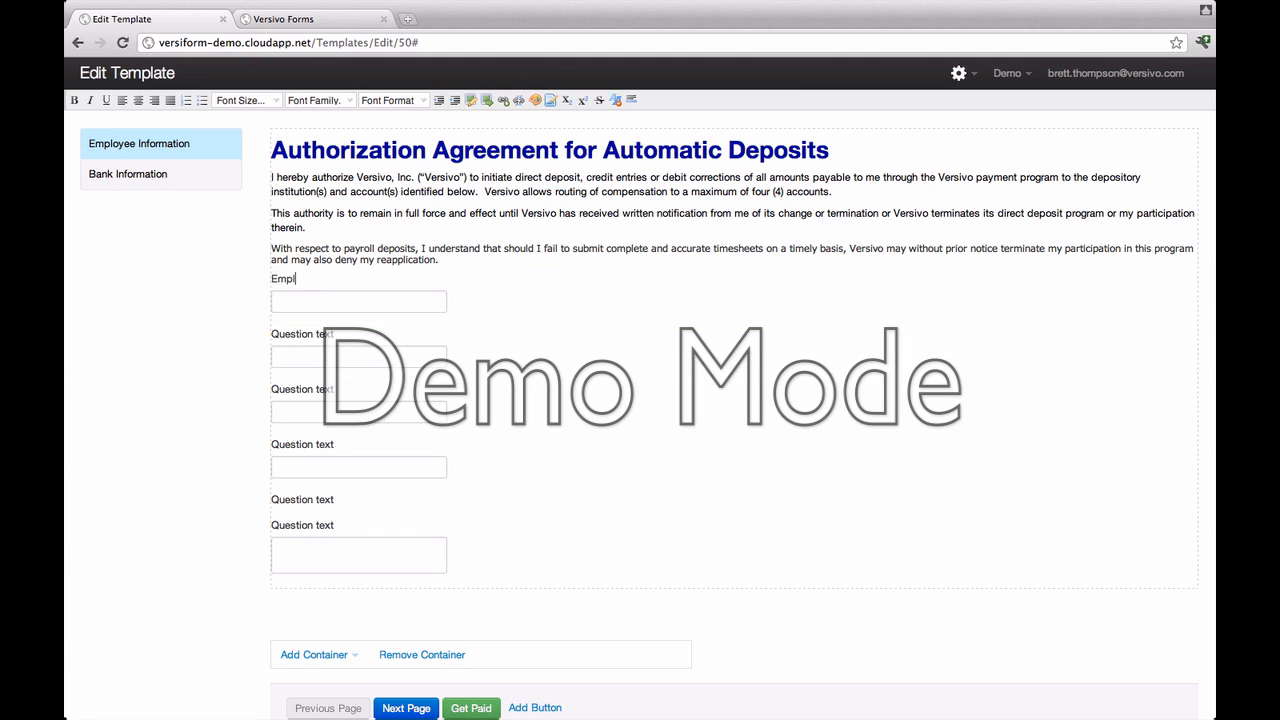
{"action": "type", "text": "oyee Numbe"}
{"action": "left_click", "coordinate": [271, 341]}
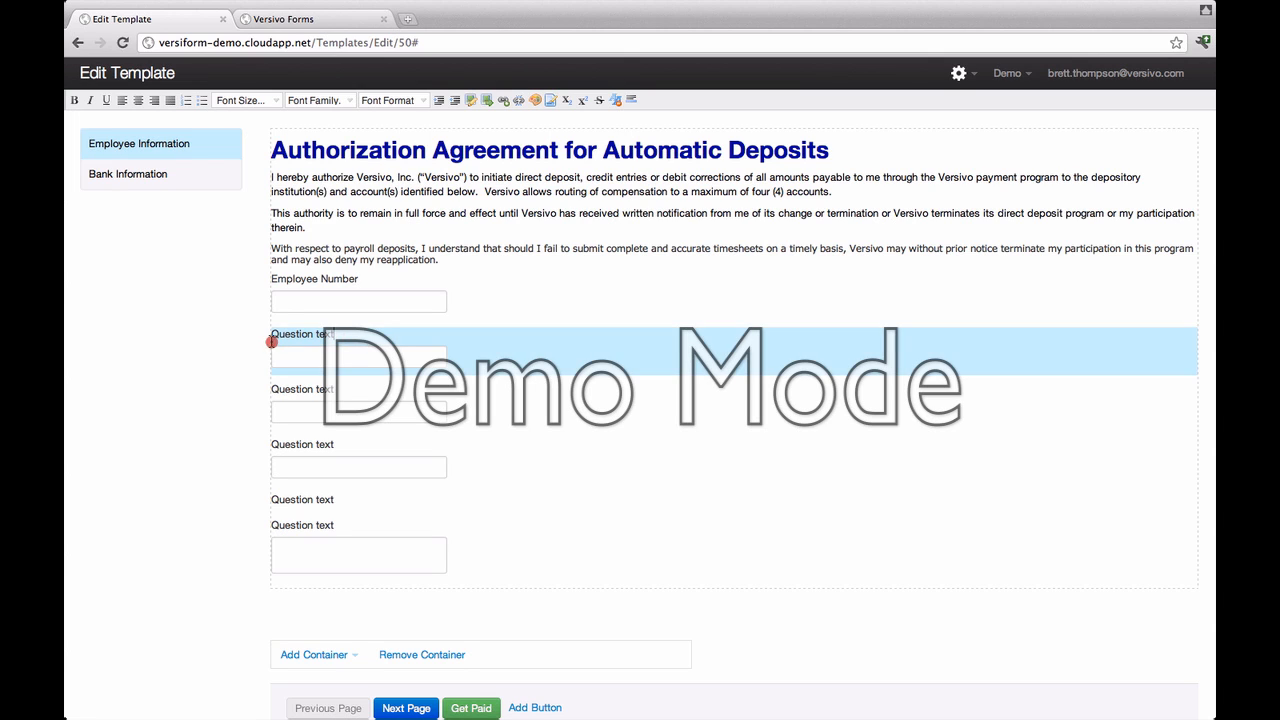
{"action": "type", "text": "Employee"}
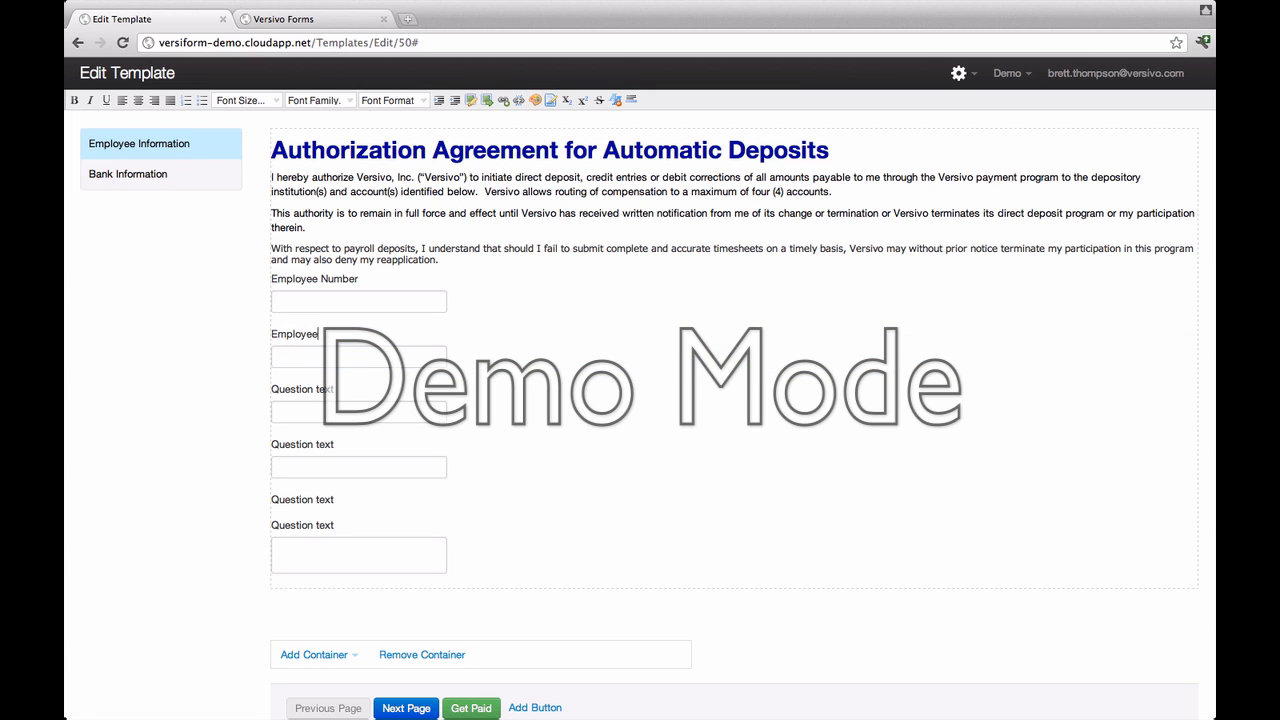
{"action": "type", "text": " First Name"}
{"action": "left_click", "coordinate": [301, 389]}
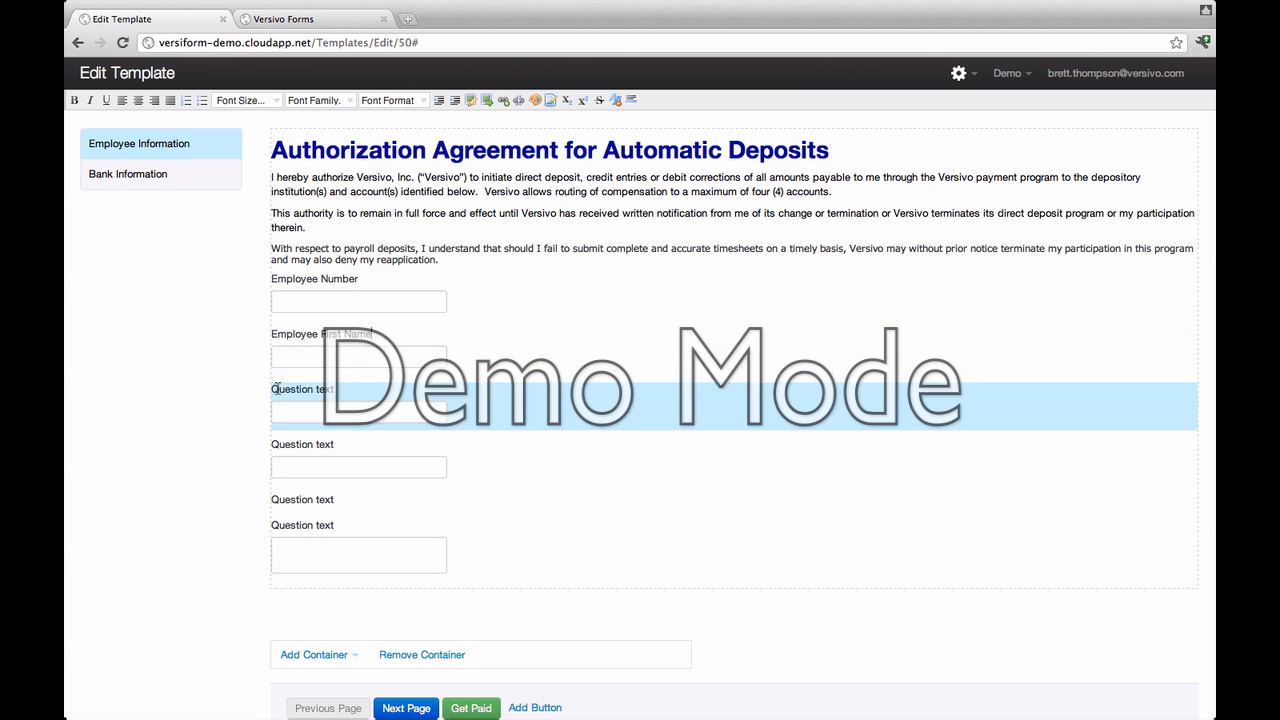
{"action": "type", "text": "Em"}
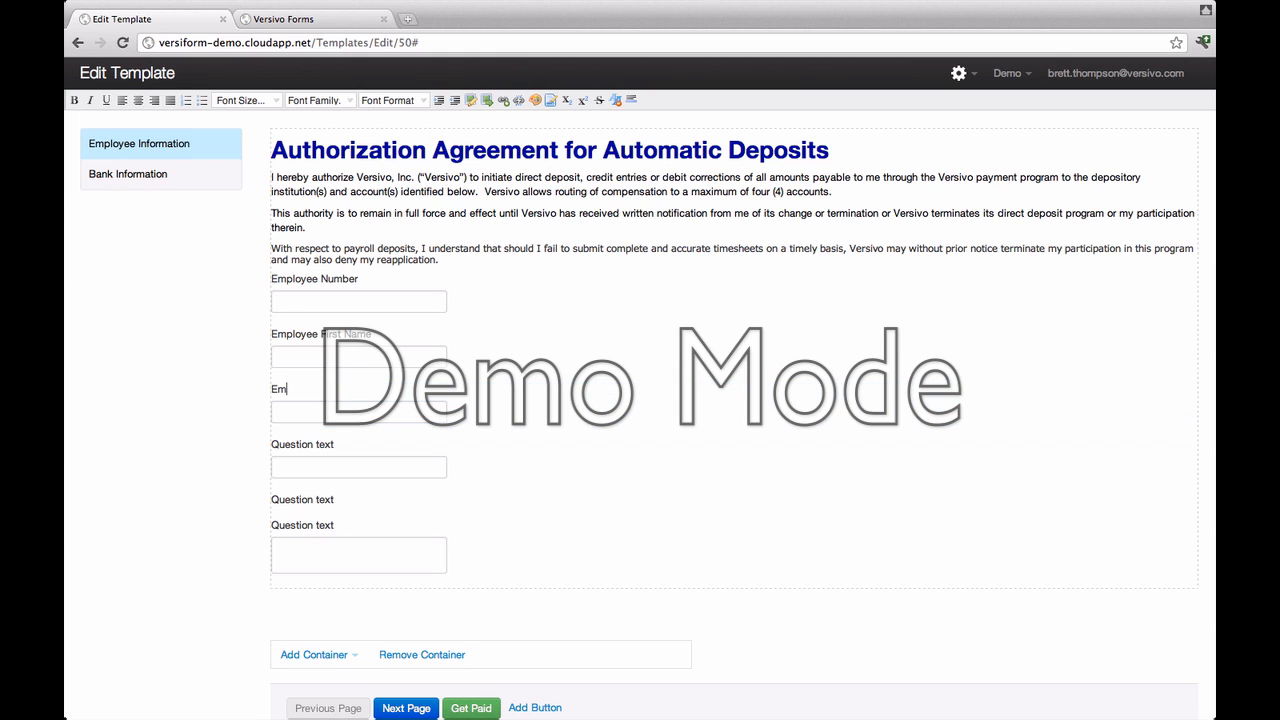
{"action": "type", "text": "ployee Last Name"}
Step: Label the remaining three Desired Effective Date, Action and Physical Address
{"action": "left_click", "coordinate": [343, 444]}
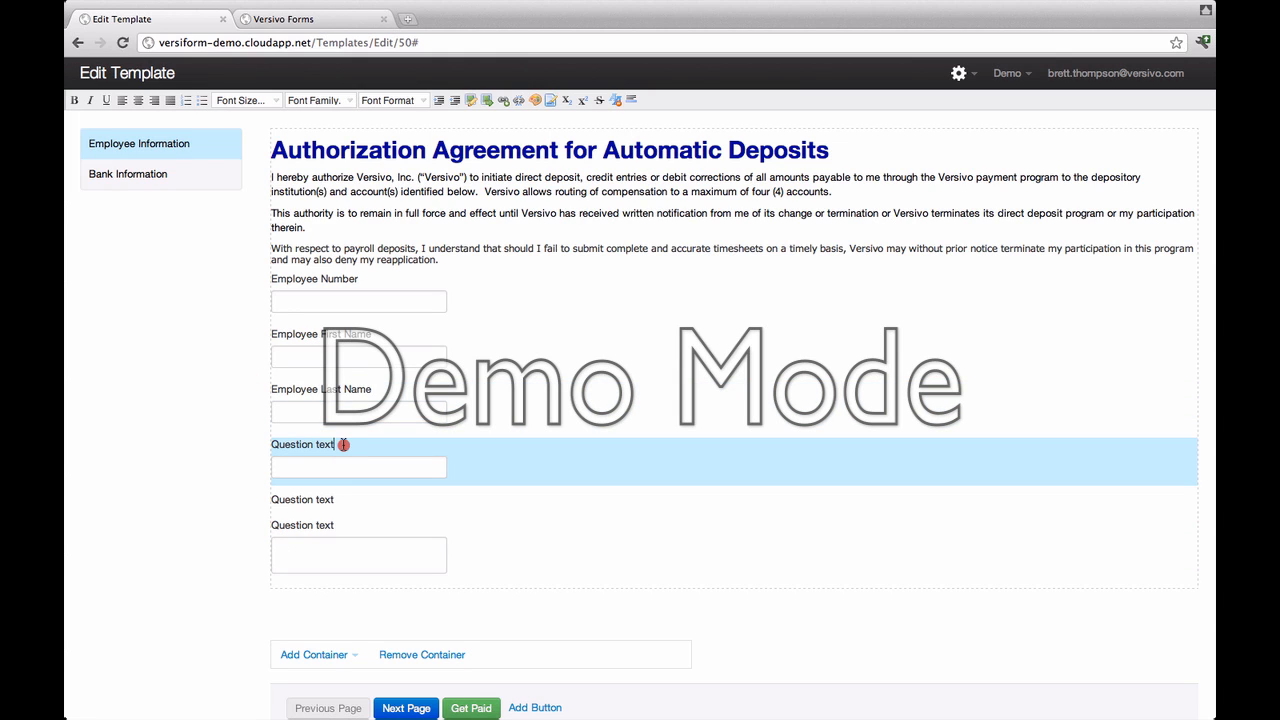
{"action": "left_click_drag", "start_coordinate": [343, 444], "coordinate": [243, 443]}
{"action": "type", "text": "Desired "}
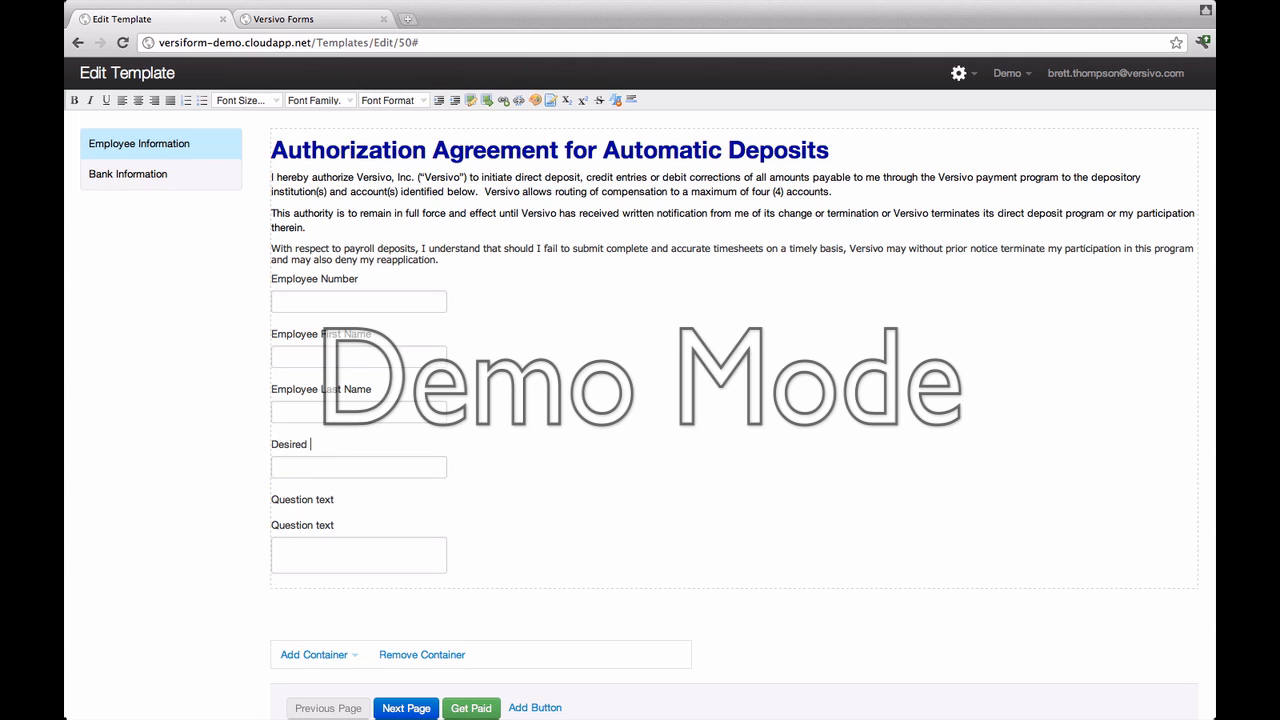
{"action": "type", "text": "Effective Date"}
{"action": "left_click", "coordinate": [300, 499]}
{"action": "left_click_drag", "start_coordinate": [342, 499], "coordinate": [272, 495]}
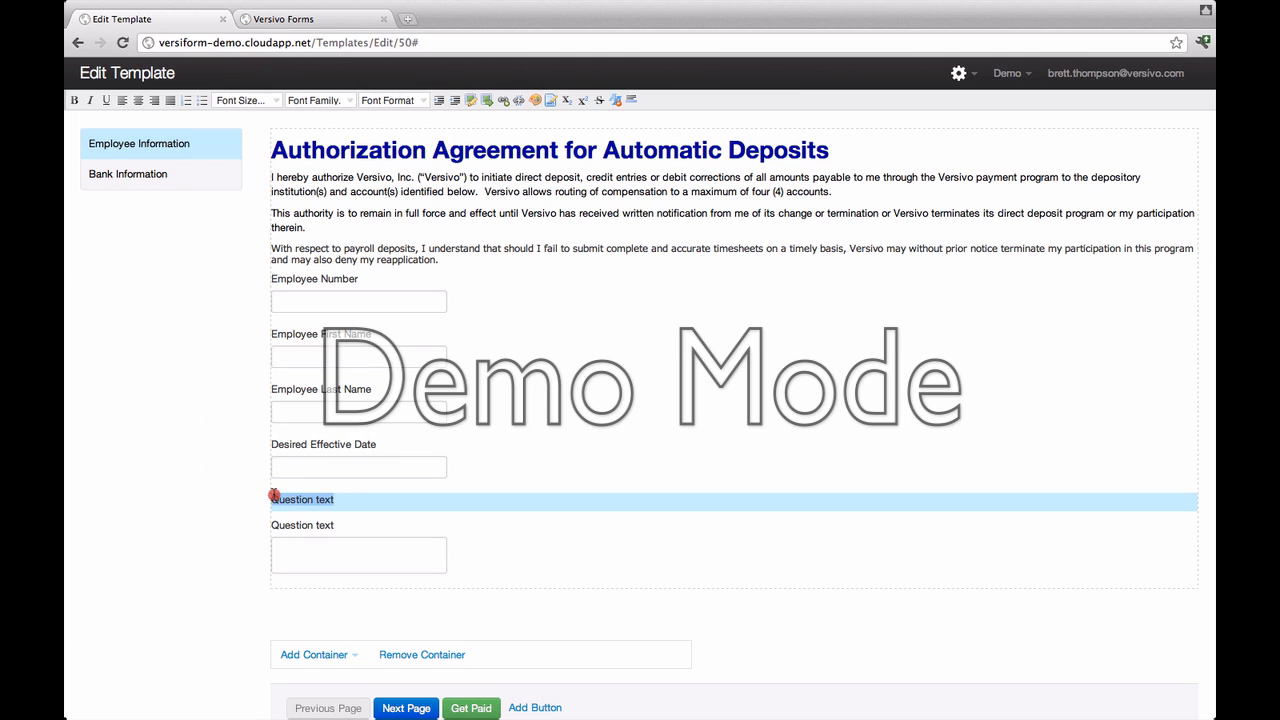
{"action": "type", "text": "Action"}
{"action": "left_click", "coordinate": [347, 527]}
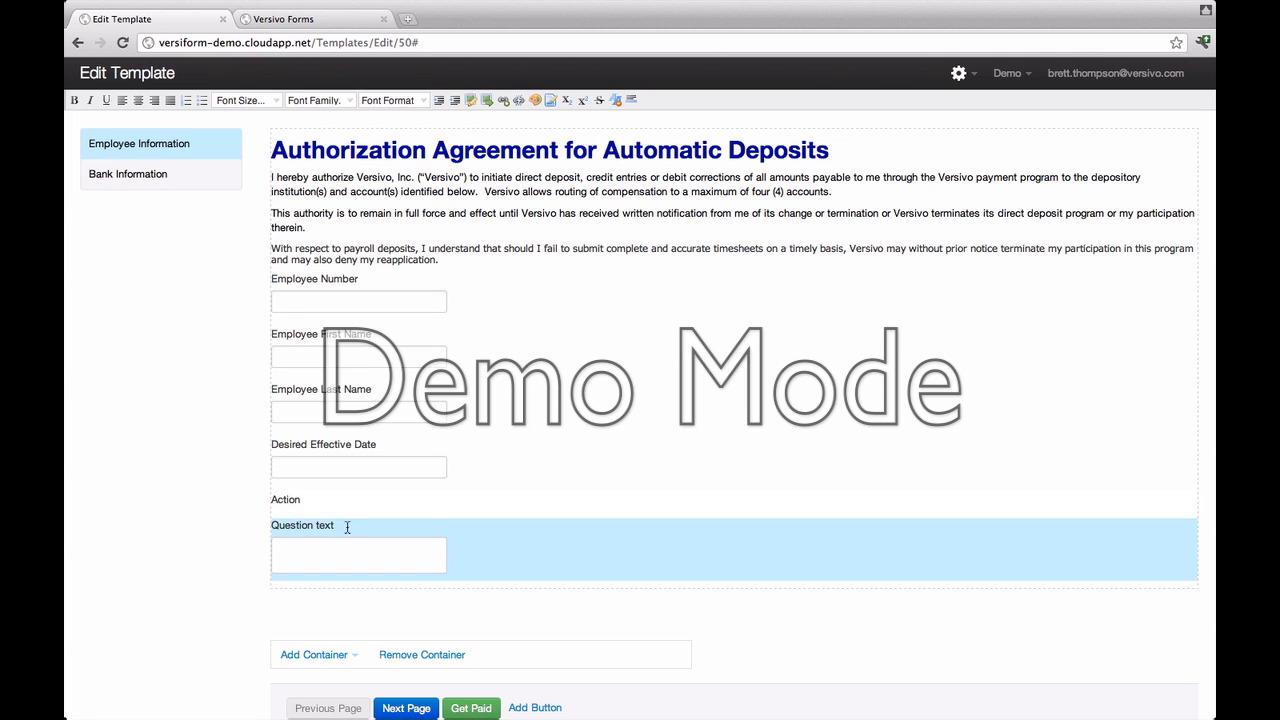
{"action": "left_click_drag", "start_coordinate": [342, 527], "coordinate": [272, 526]}
{"action": "type", "text": "Physical Address"}
Step: Make Employee Number required, with help text below the field and placeholder 'Enter Employee Number Here'
{"action": "right_click", "coordinate": [563, 297]}
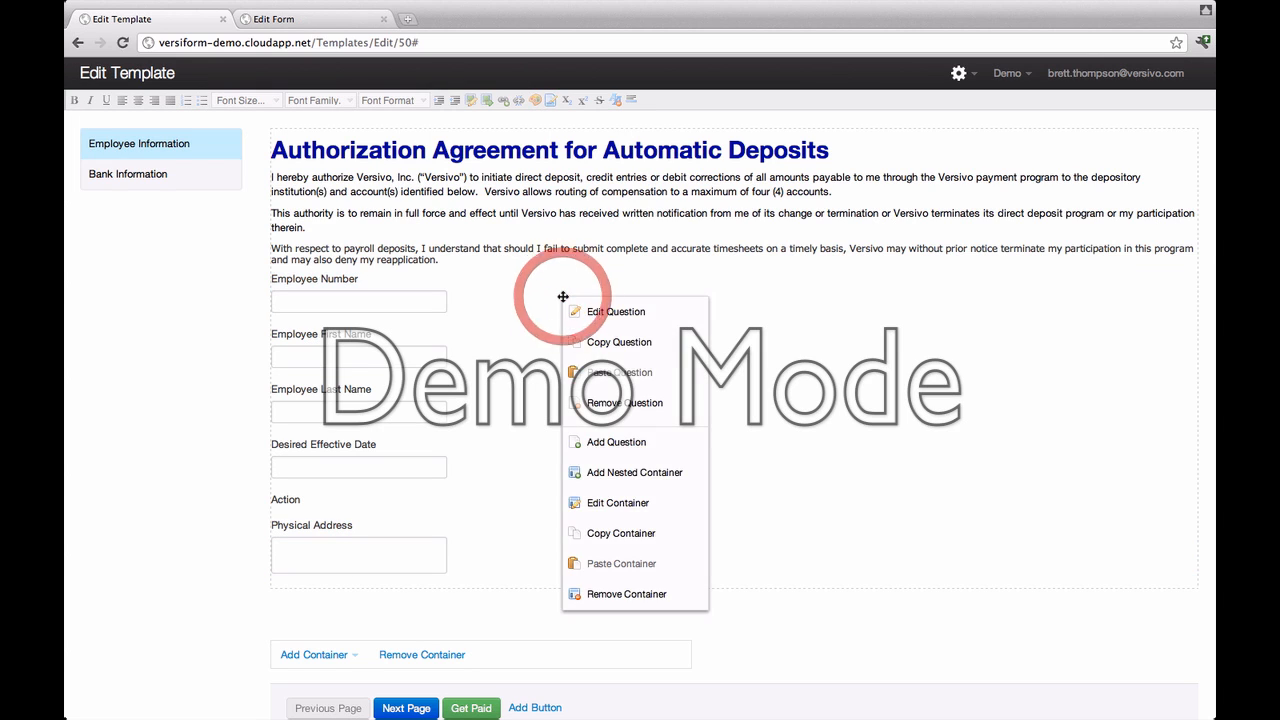
{"action": "left_click", "coordinate": [597, 314]}
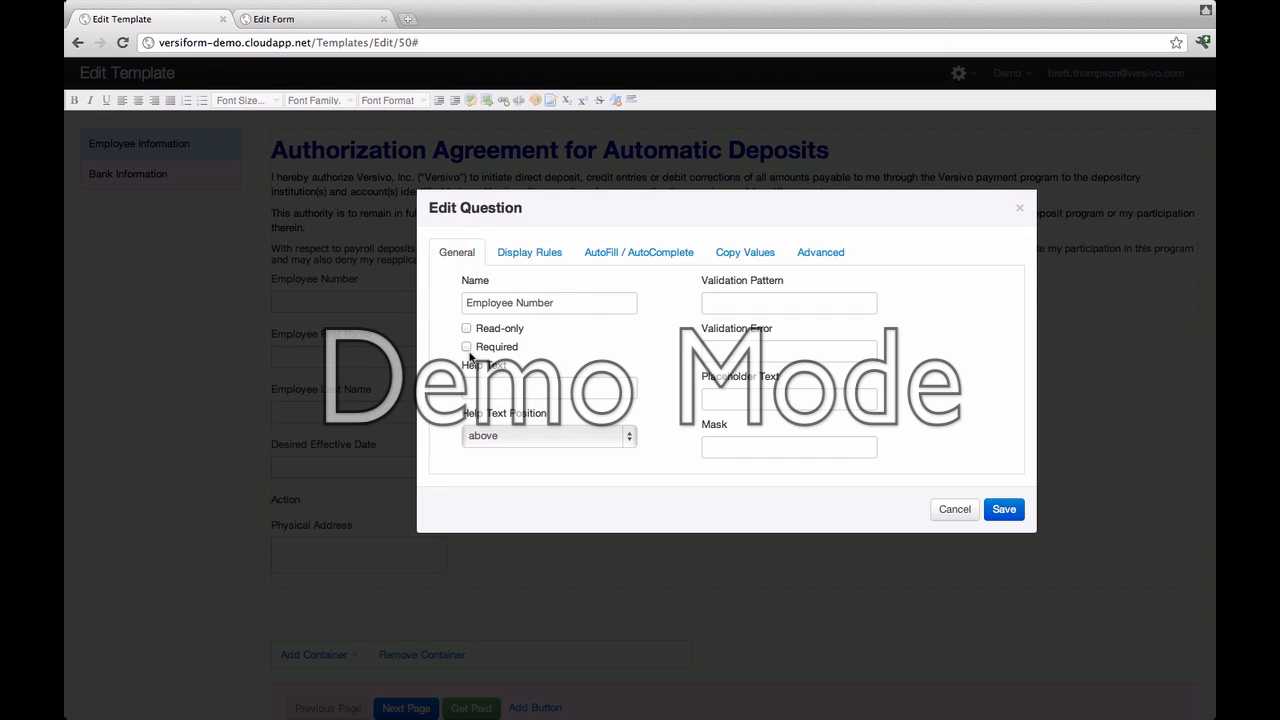
{"action": "left_click", "coordinate": [469, 349]}
{"action": "left_click", "coordinate": [490, 388]}
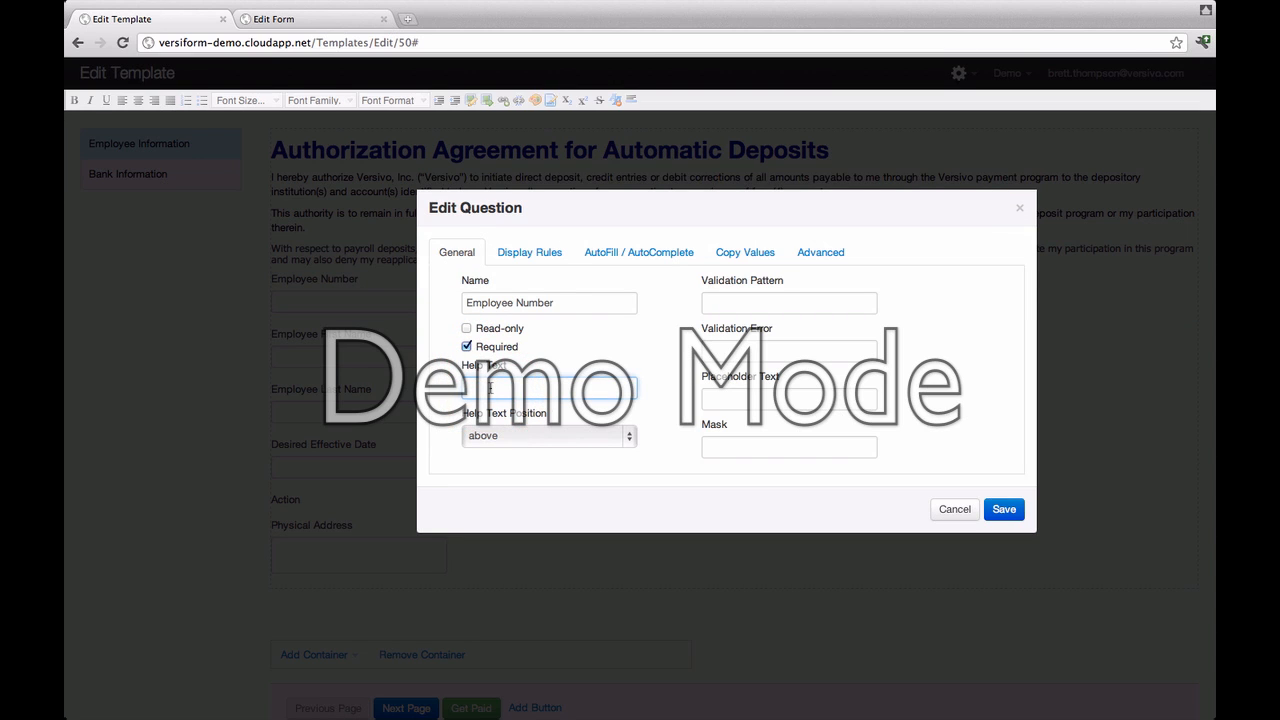
{"action": "type", "text": "Please enter employee number."}
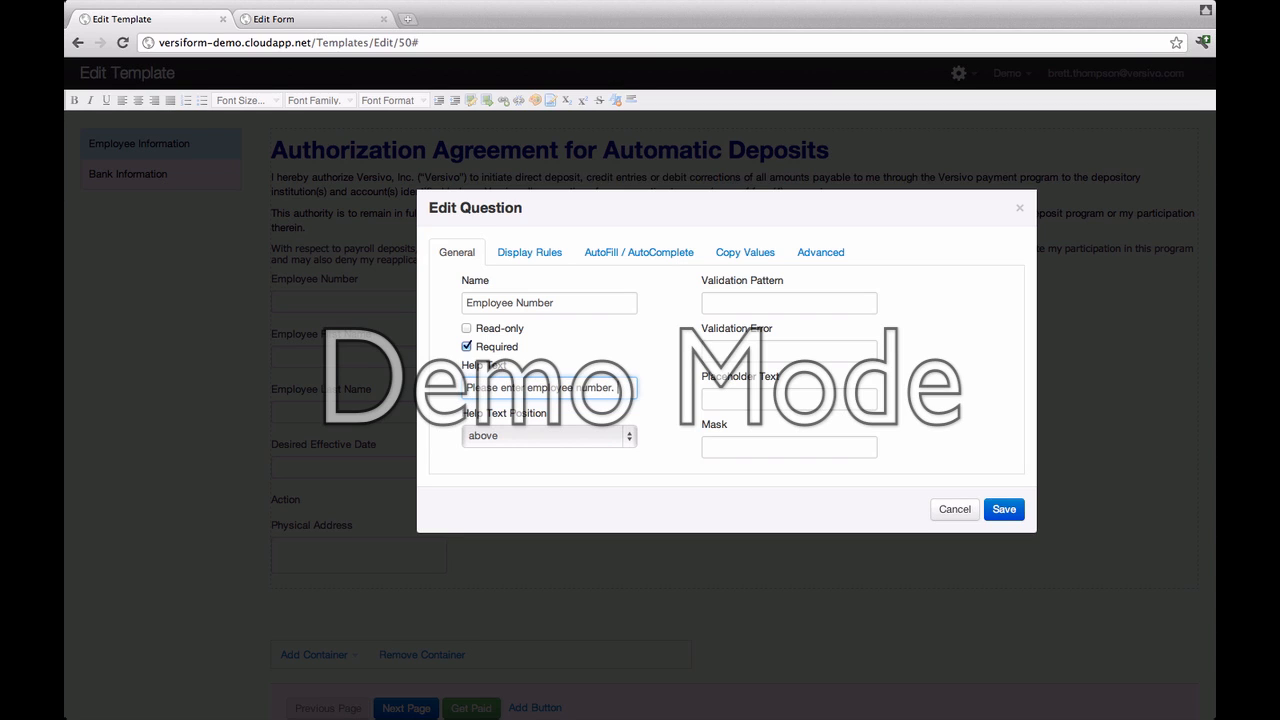
{"action": "type", "text": " First & Last"}
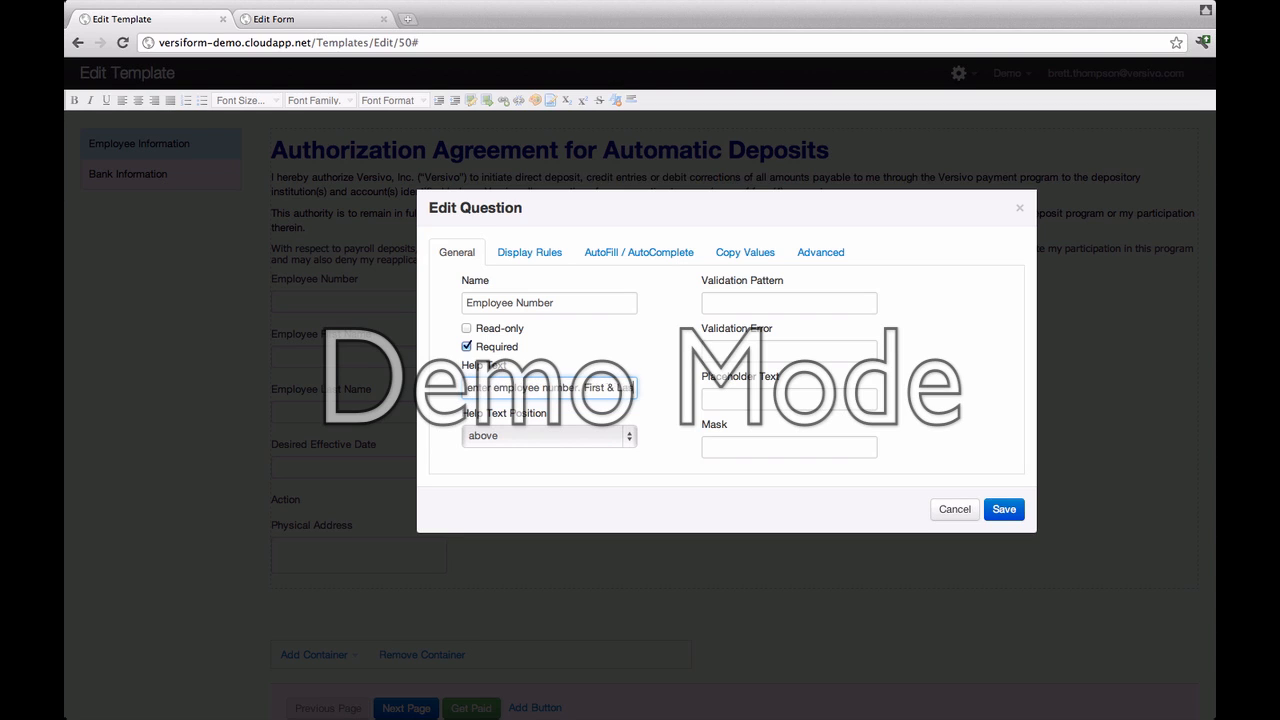
{"action": "type", "text": " name wi"}
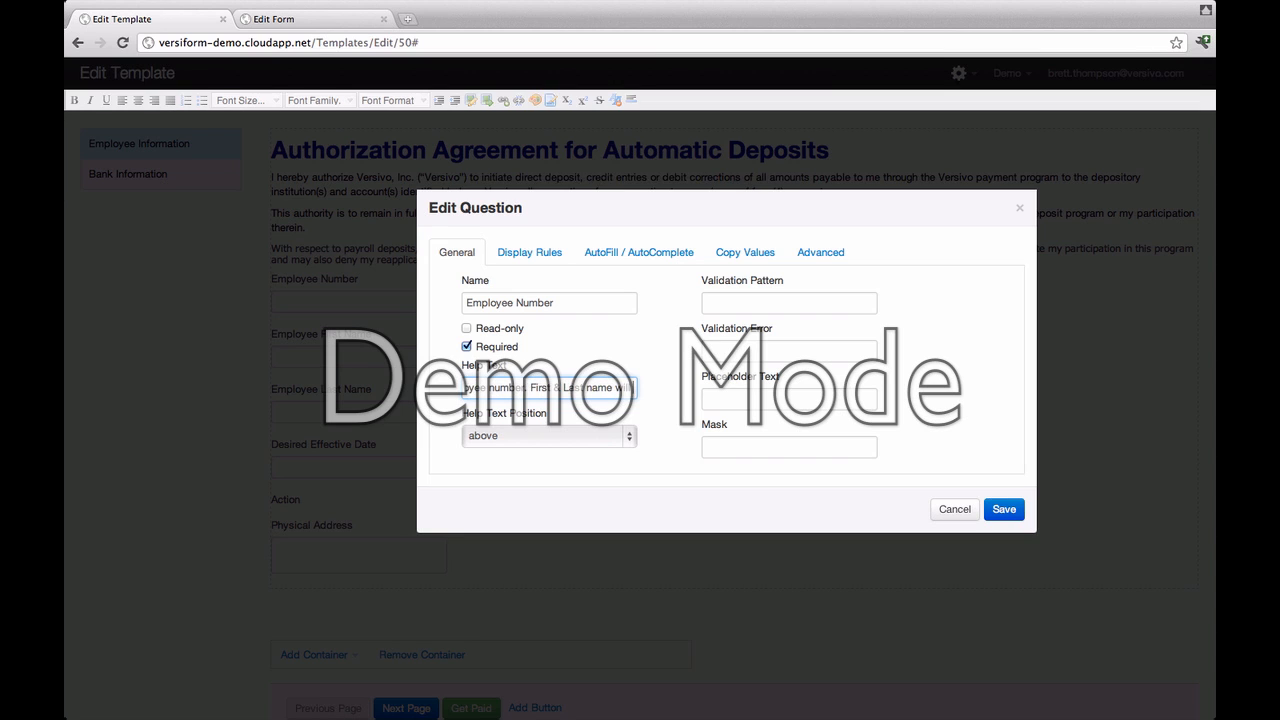
{"action": "type", "text": "ll populate au"}
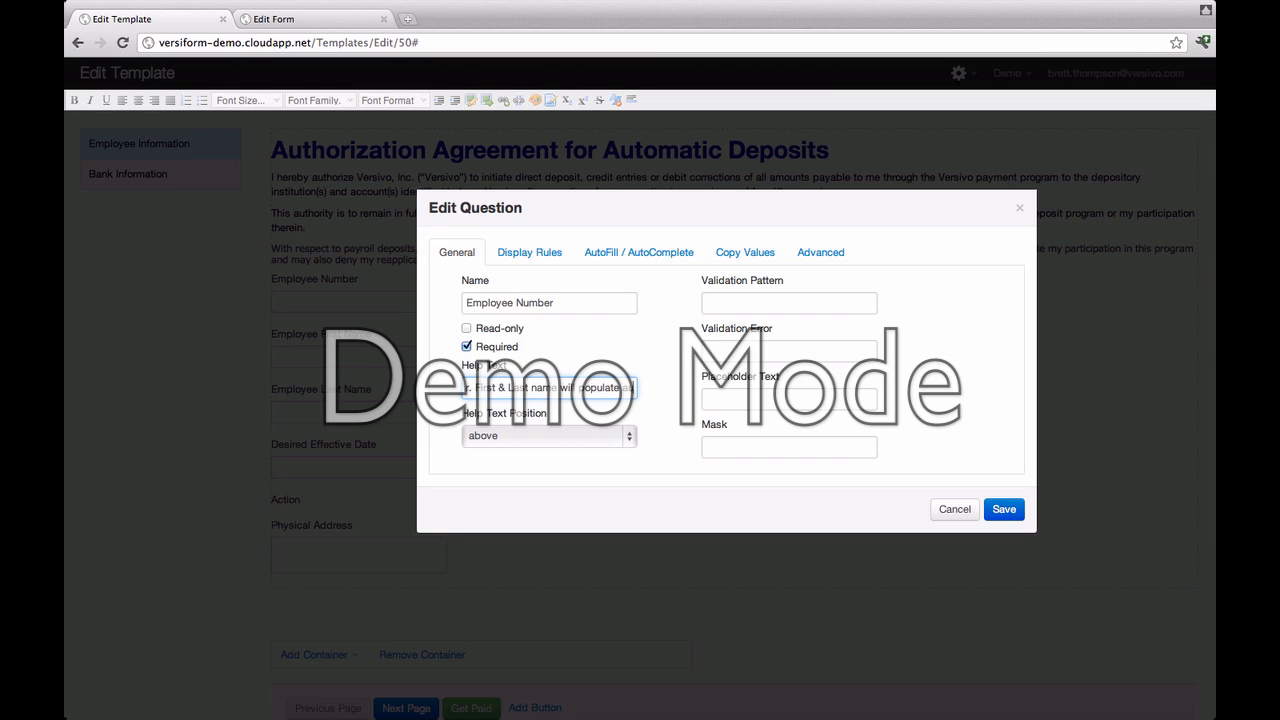
{"action": "type", "text": "tomatically."}
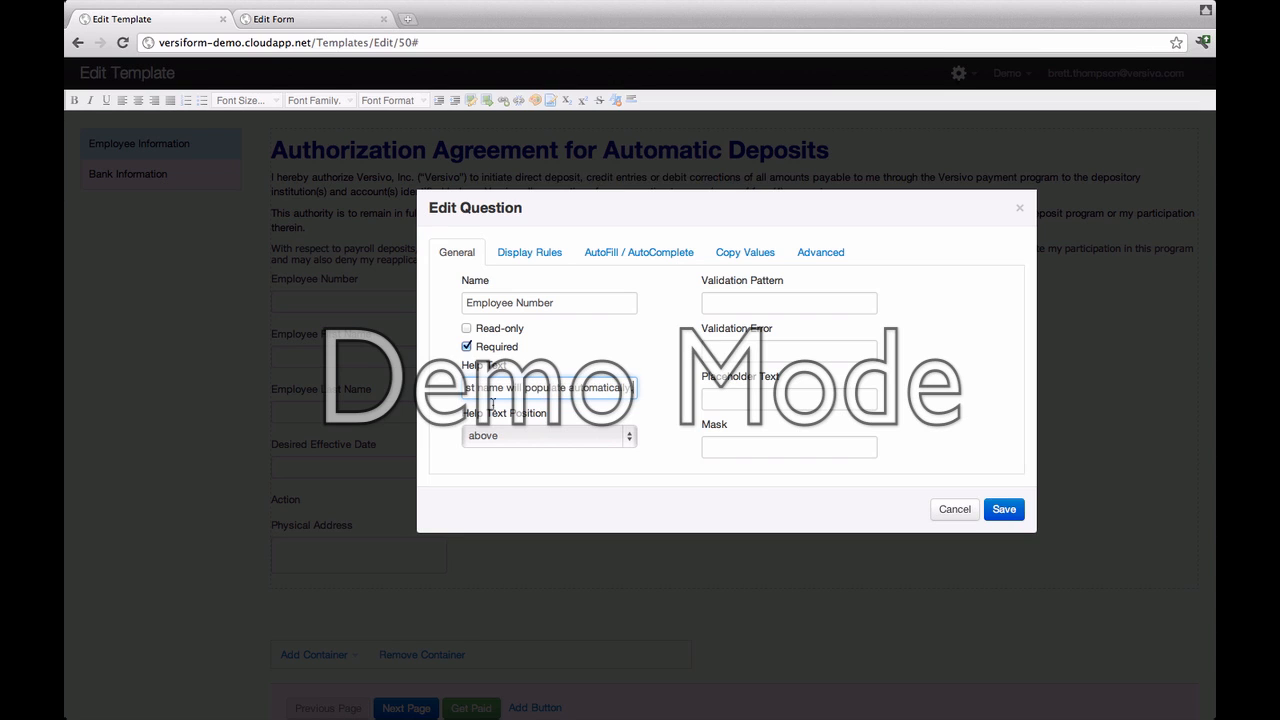
{"action": "left_click", "coordinate": [630, 436]}
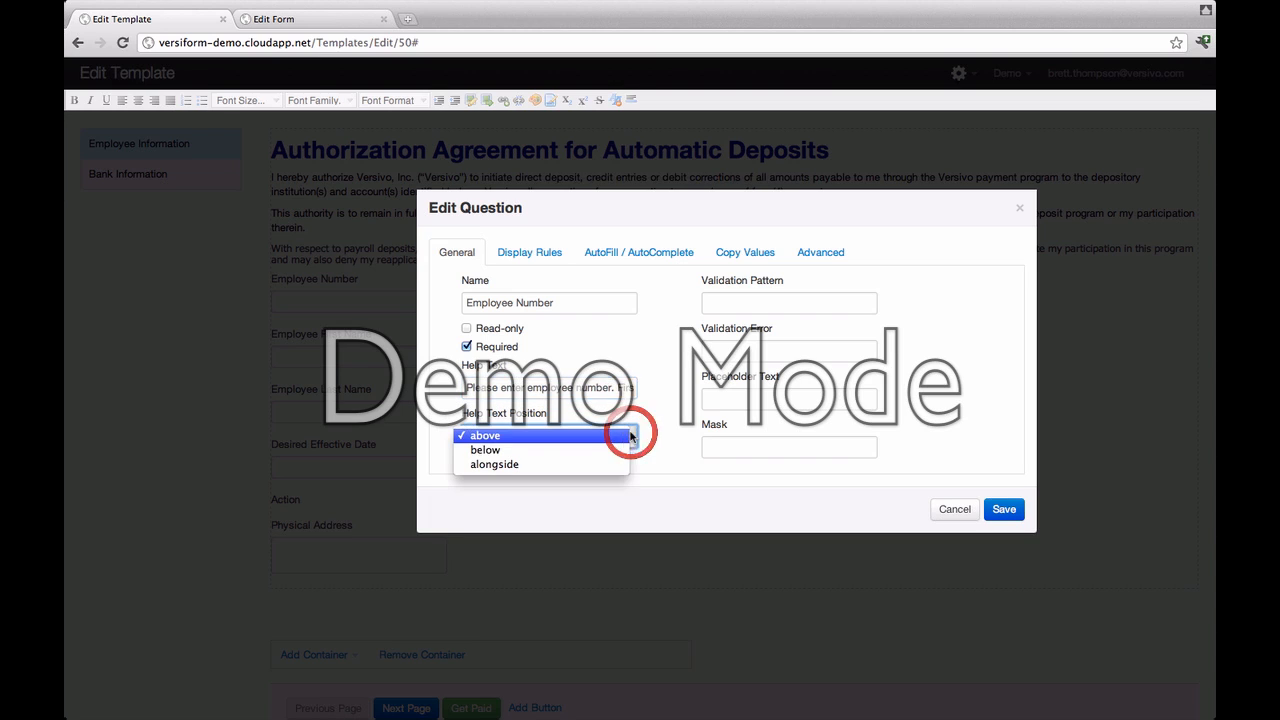
{"action": "left_click", "coordinate": [582, 456]}
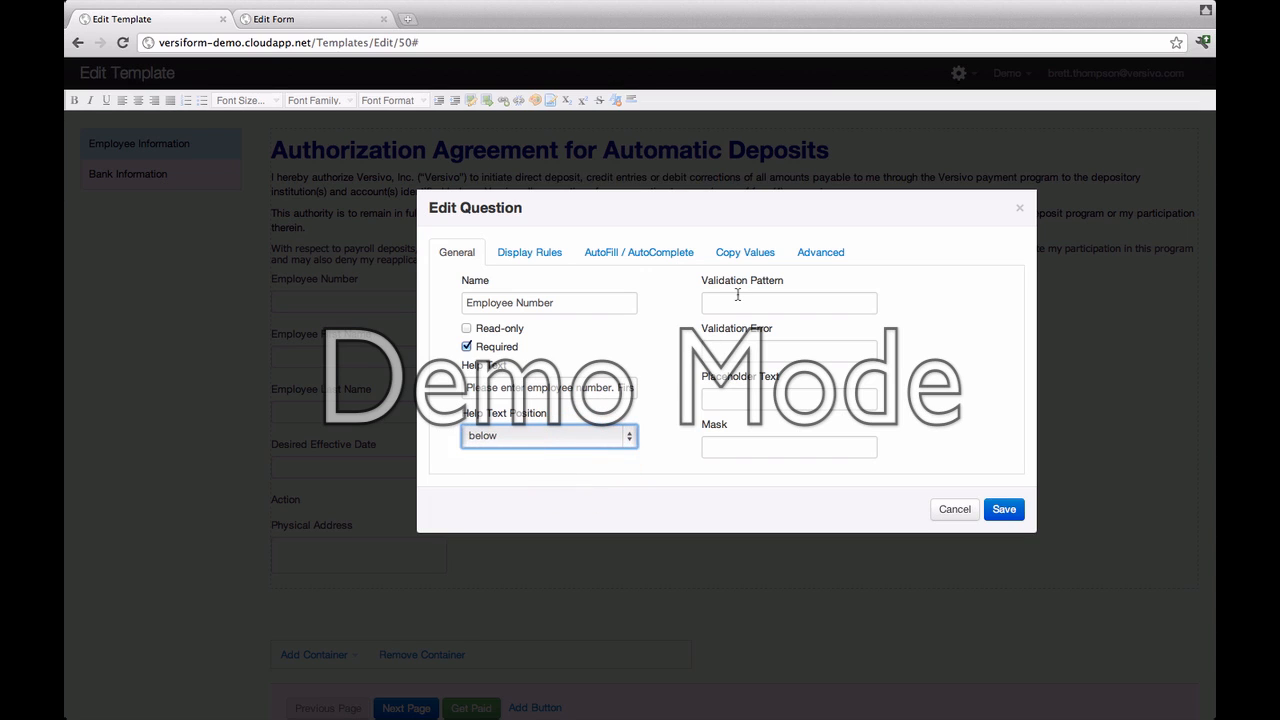
{"action": "left_click", "coordinate": [729, 394]}
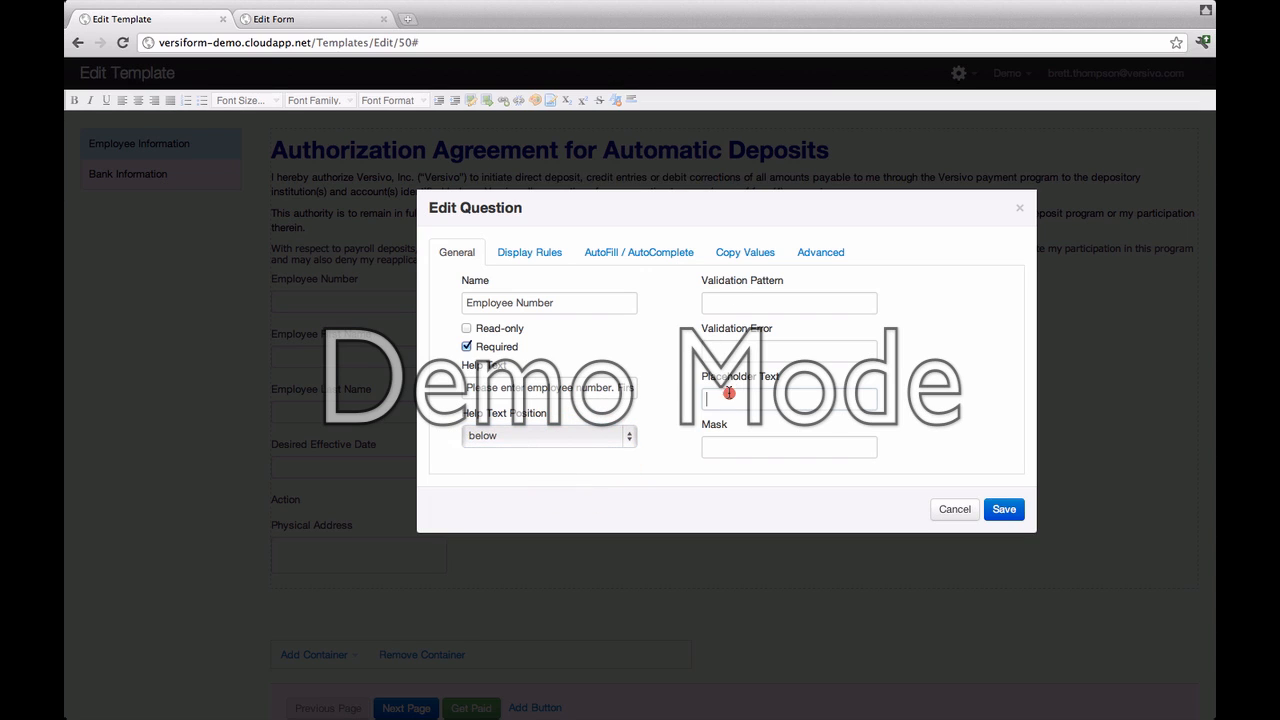
{"action": "type", "text": "Enter"}
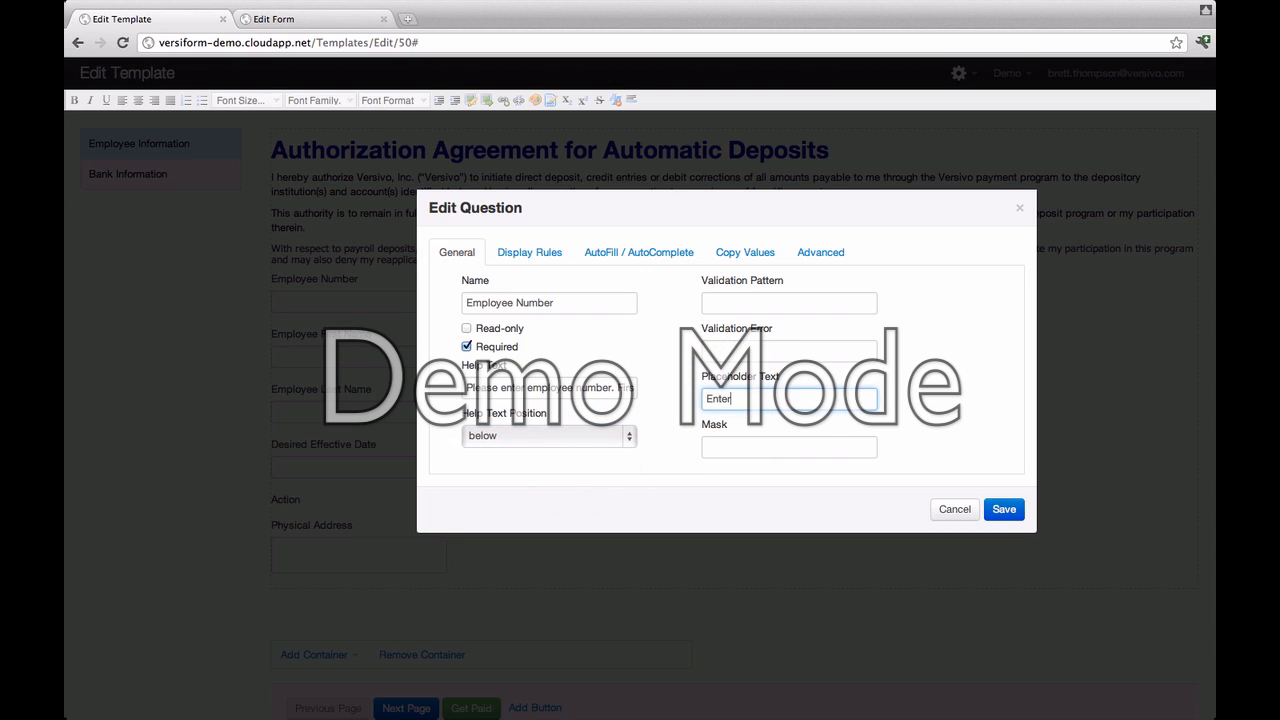
{"action": "type", "text": " Employee Number Here"}
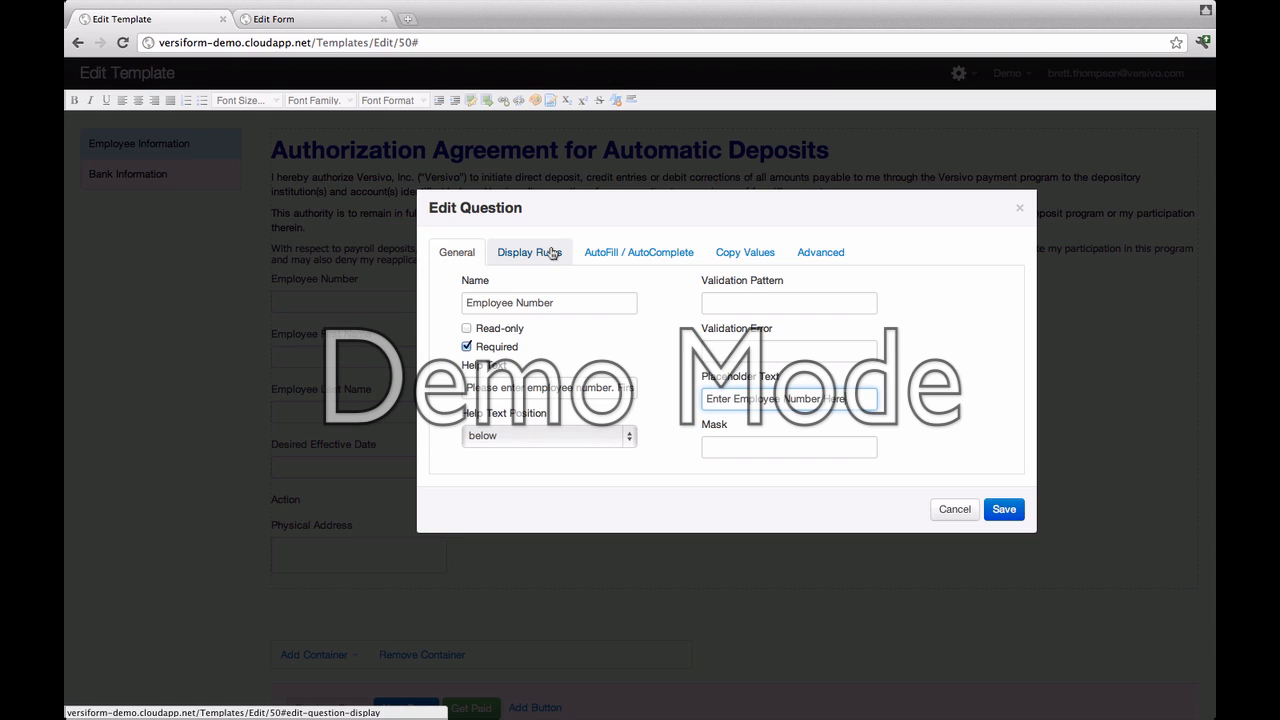
Step: Set the question's autofill data source to Employees
{"action": "left_click", "coordinate": [607, 257]}
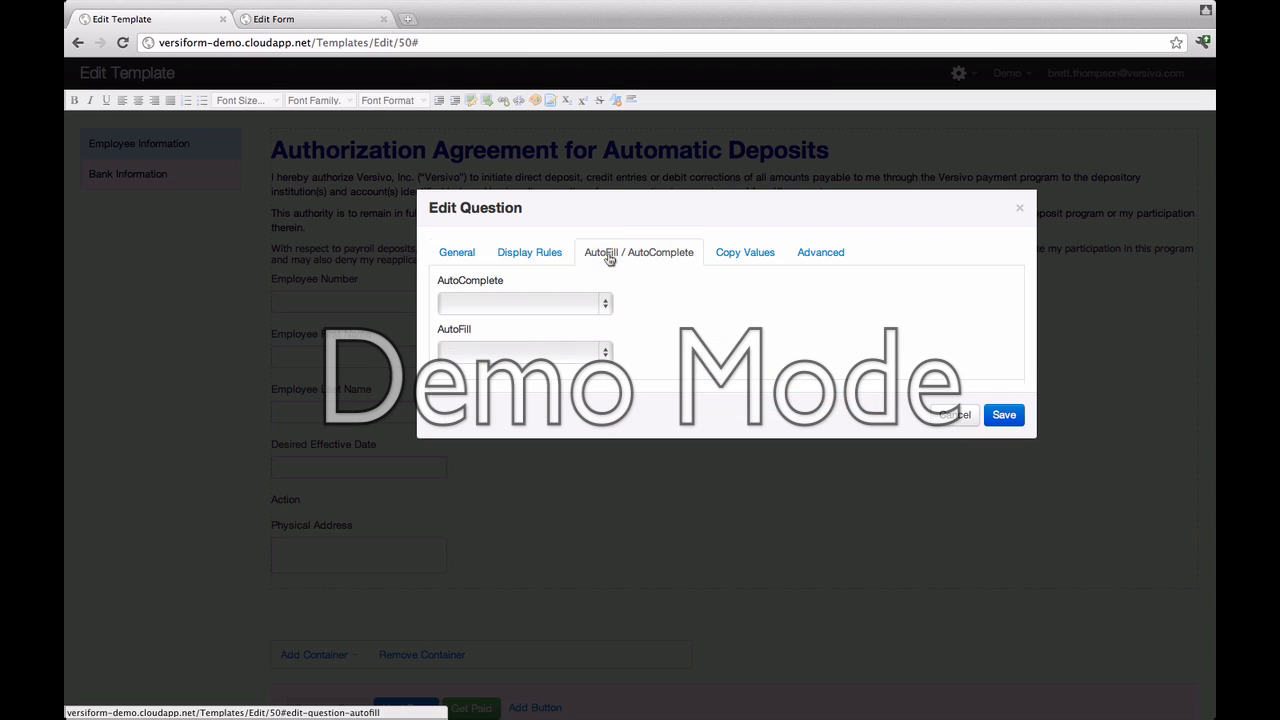
{"action": "left_click", "coordinate": [610, 351]}
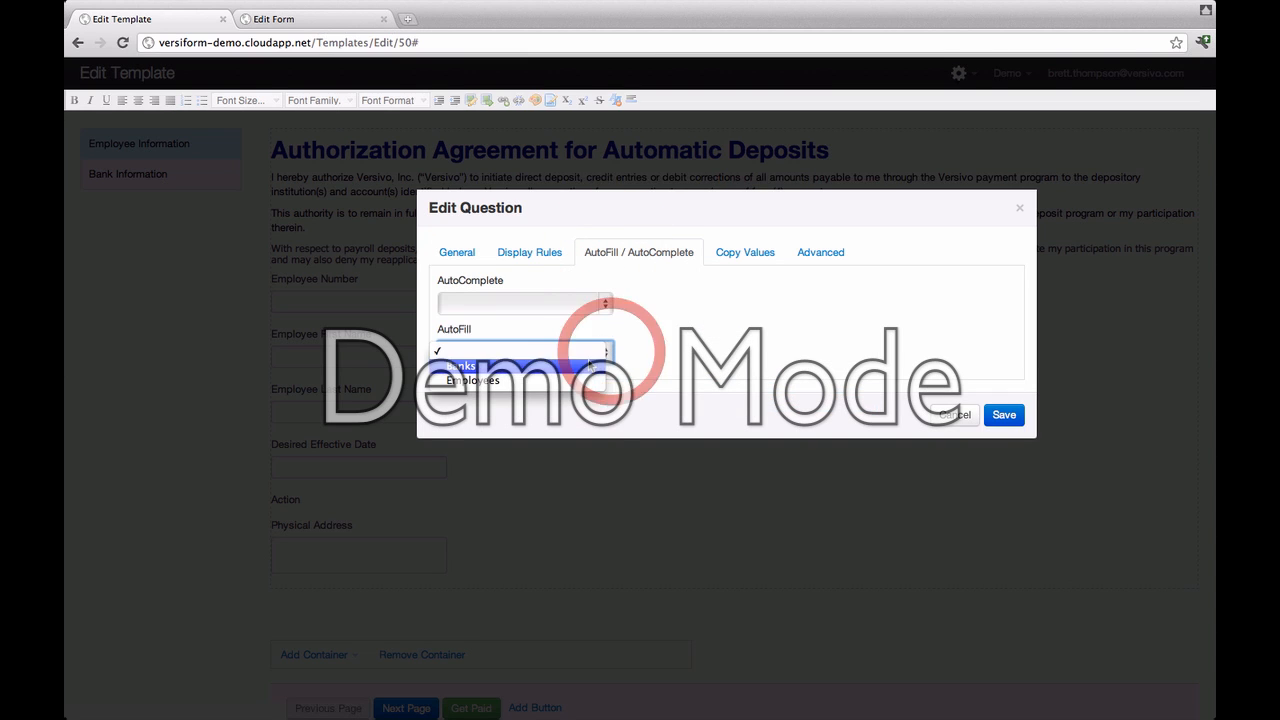
{"action": "left_click", "coordinate": [590, 366]}
{"action": "left_click", "coordinate": [600, 350]}
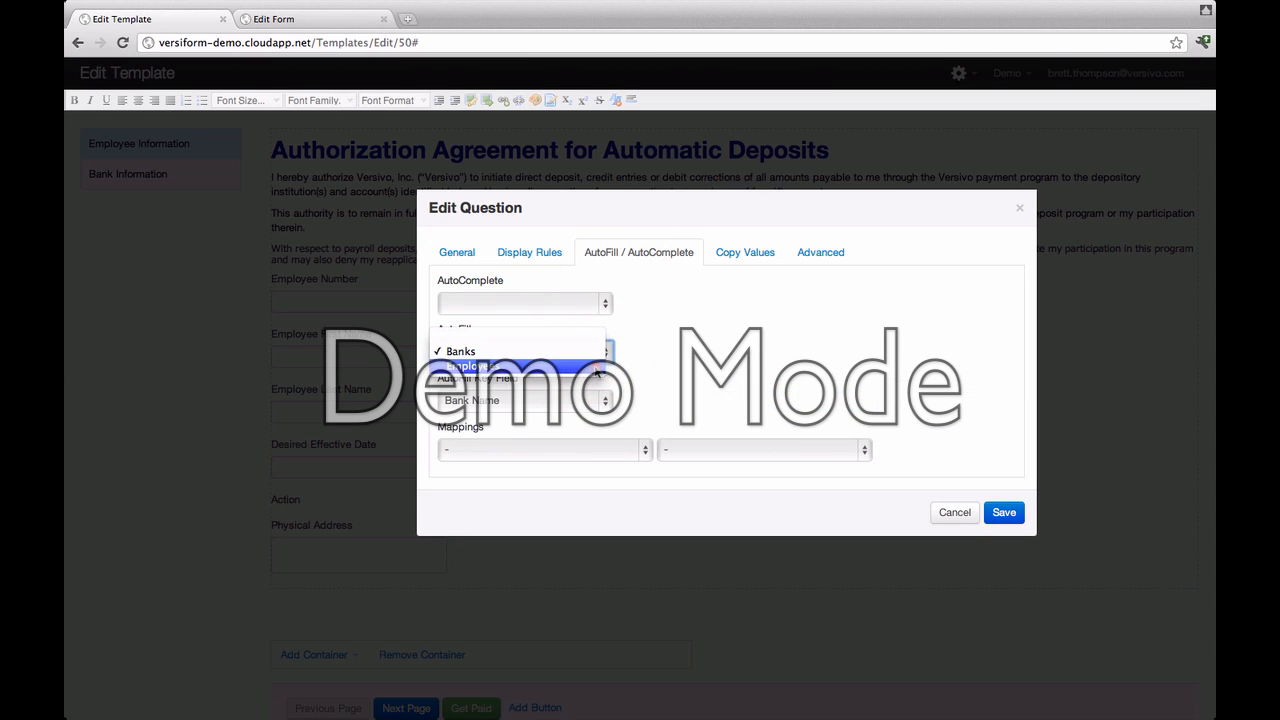
{"action": "left_click", "coordinate": [596, 367]}
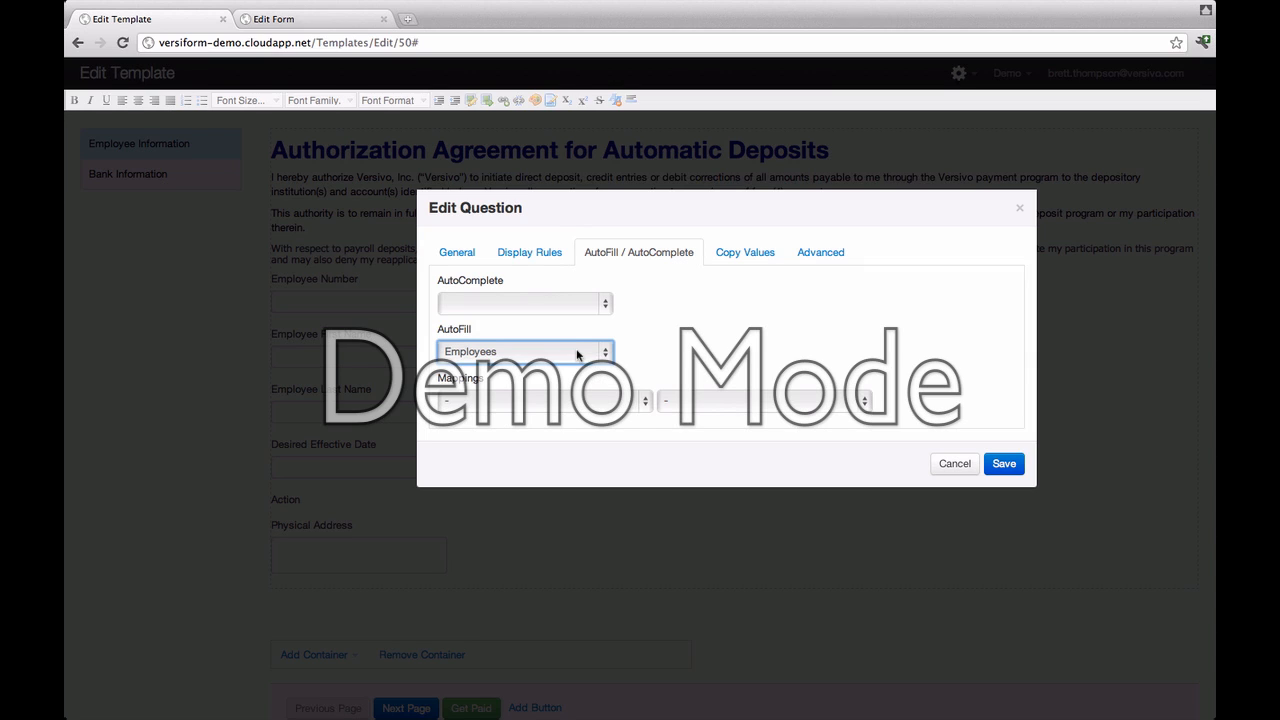
Step: Map Employee First and Employee Last to the first and last name fields, then save
{"action": "left_click", "coordinate": [641, 405]}
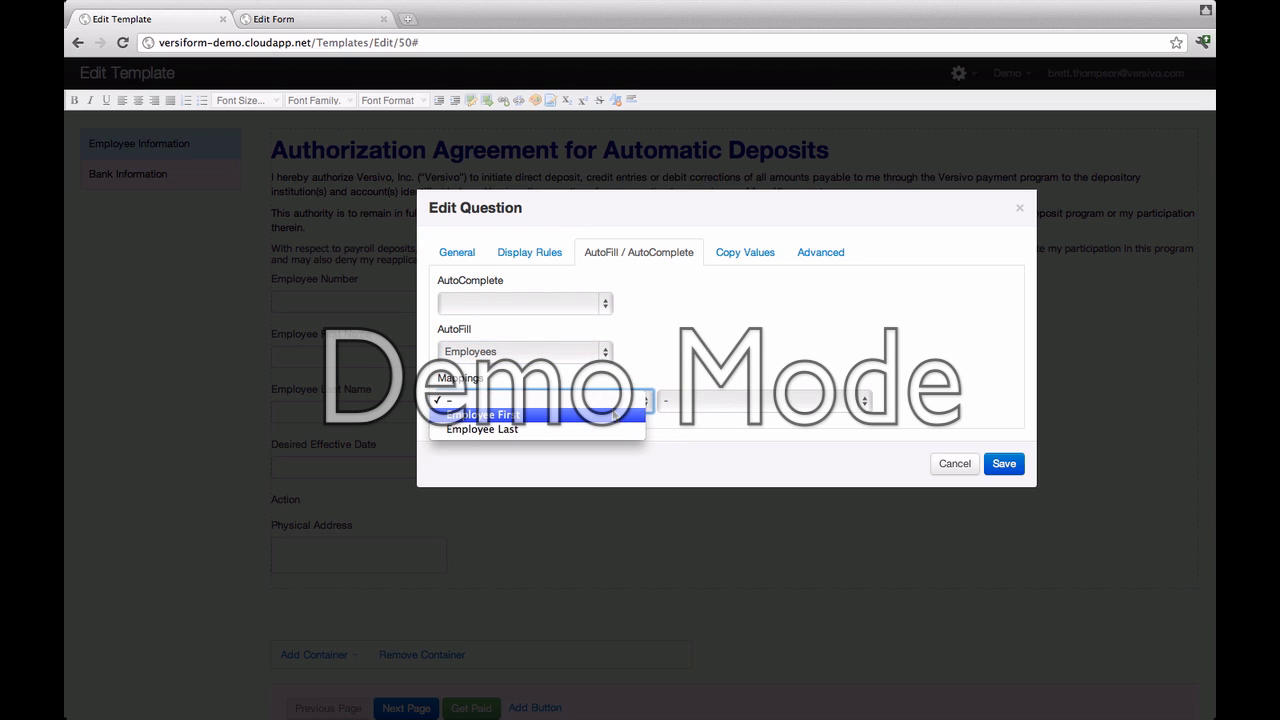
{"action": "left_click", "coordinate": [614, 414]}
{"action": "left_click", "coordinate": [725, 401]}
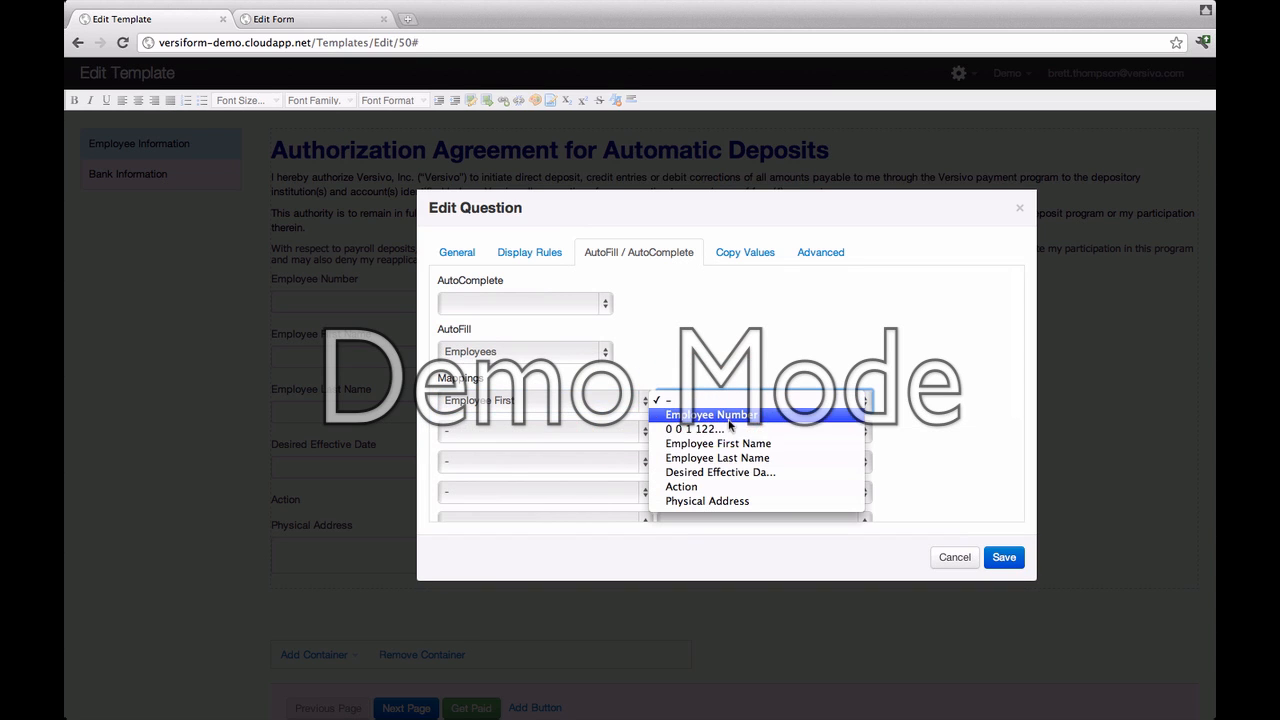
{"action": "left_click", "coordinate": [730, 443]}
{"action": "left_click", "coordinate": [645, 430]}
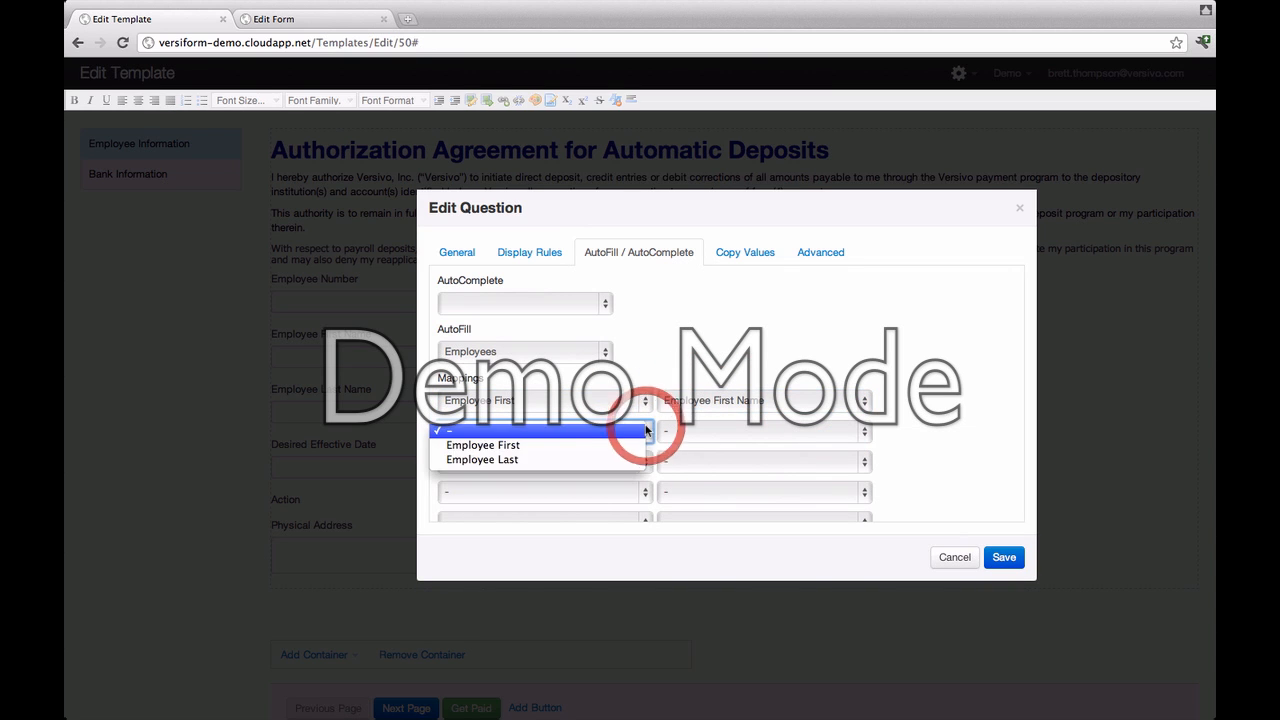
{"action": "left_click", "coordinate": [634, 461]}
{"action": "left_click", "coordinate": [735, 432]}
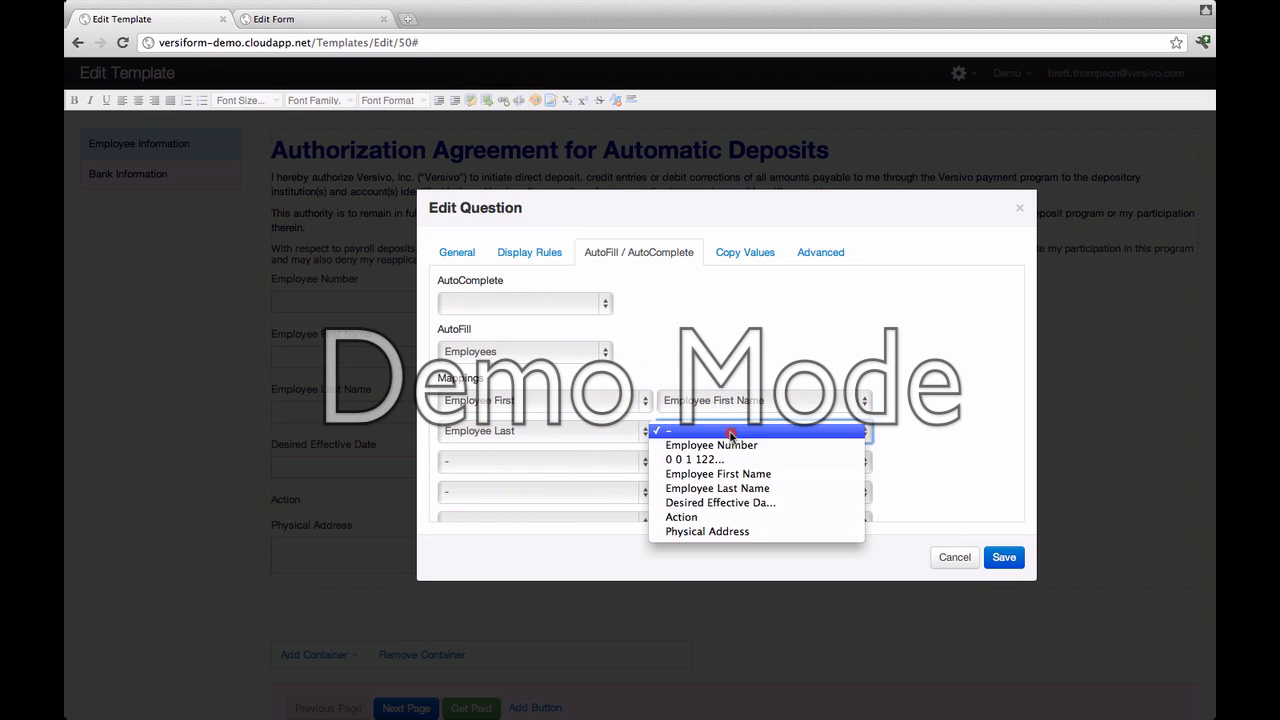
{"action": "left_click", "coordinate": [738, 489]}
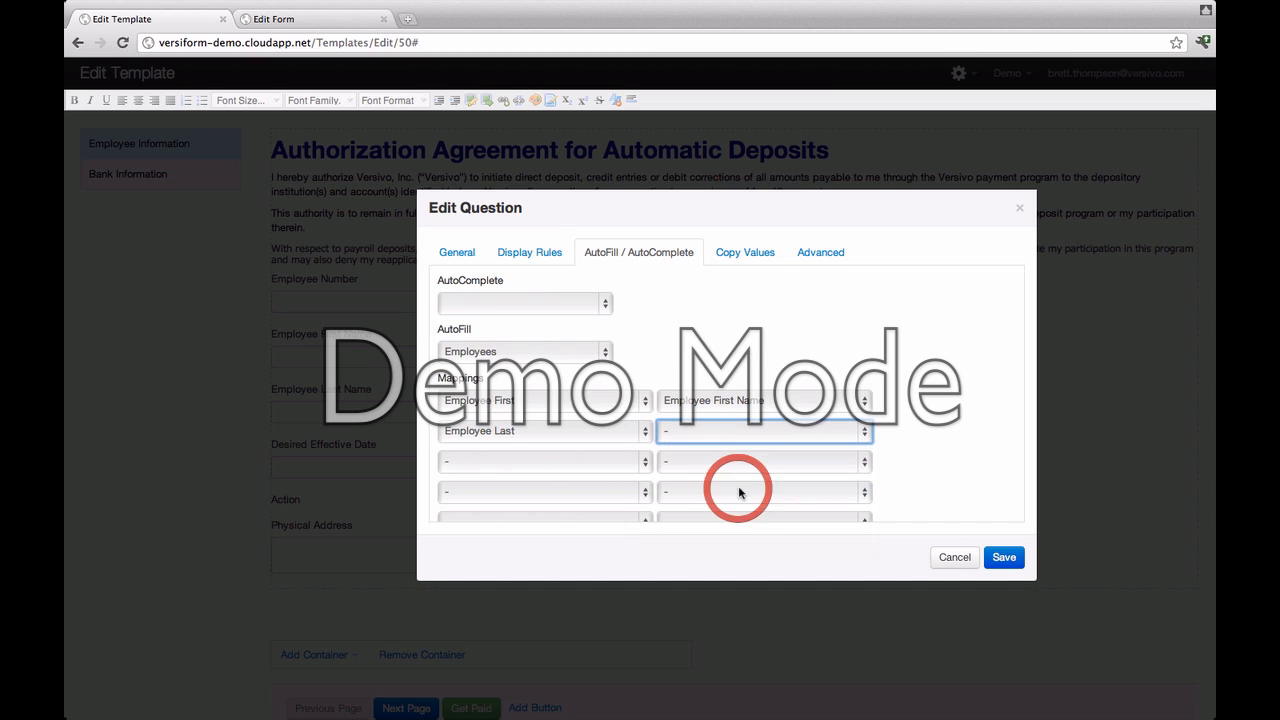
{"action": "left_click", "coordinate": [1001, 557]}
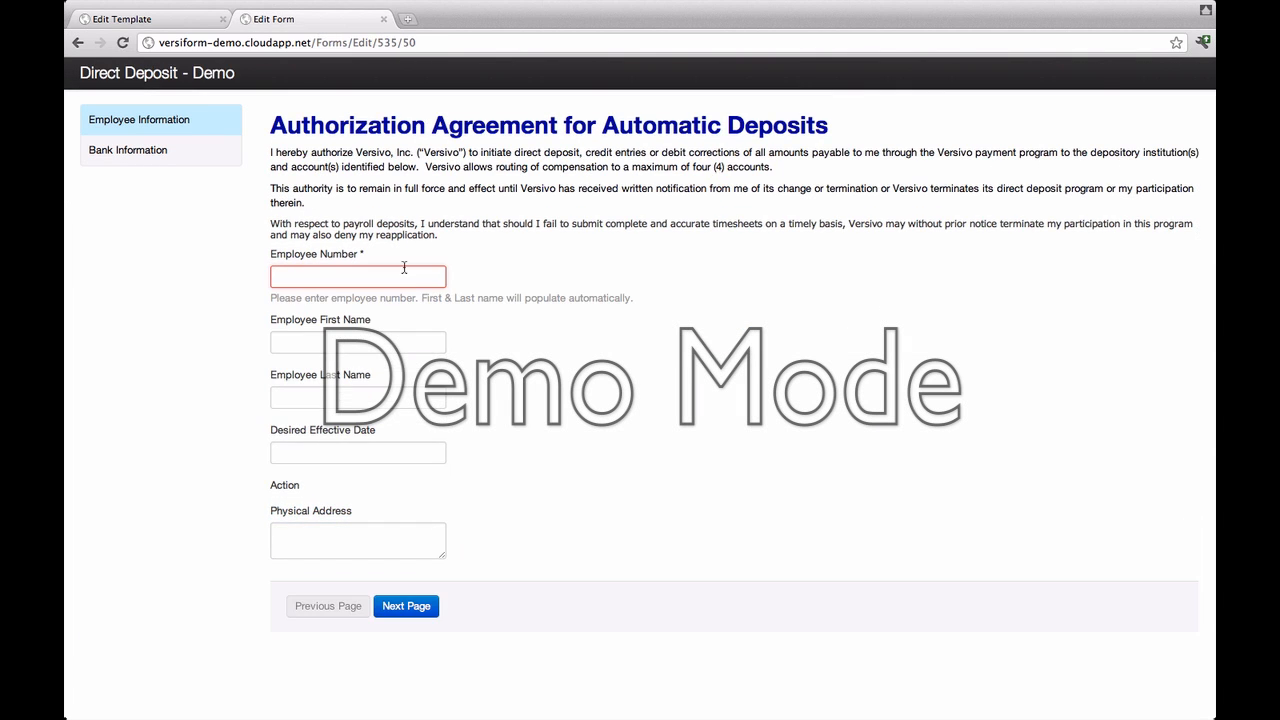
Step: Enter employee number 1, then replace it with 15 so the first and last names autofill
{"action": "type", "text": "1"}
{"action": "key", "text": "Tab"}
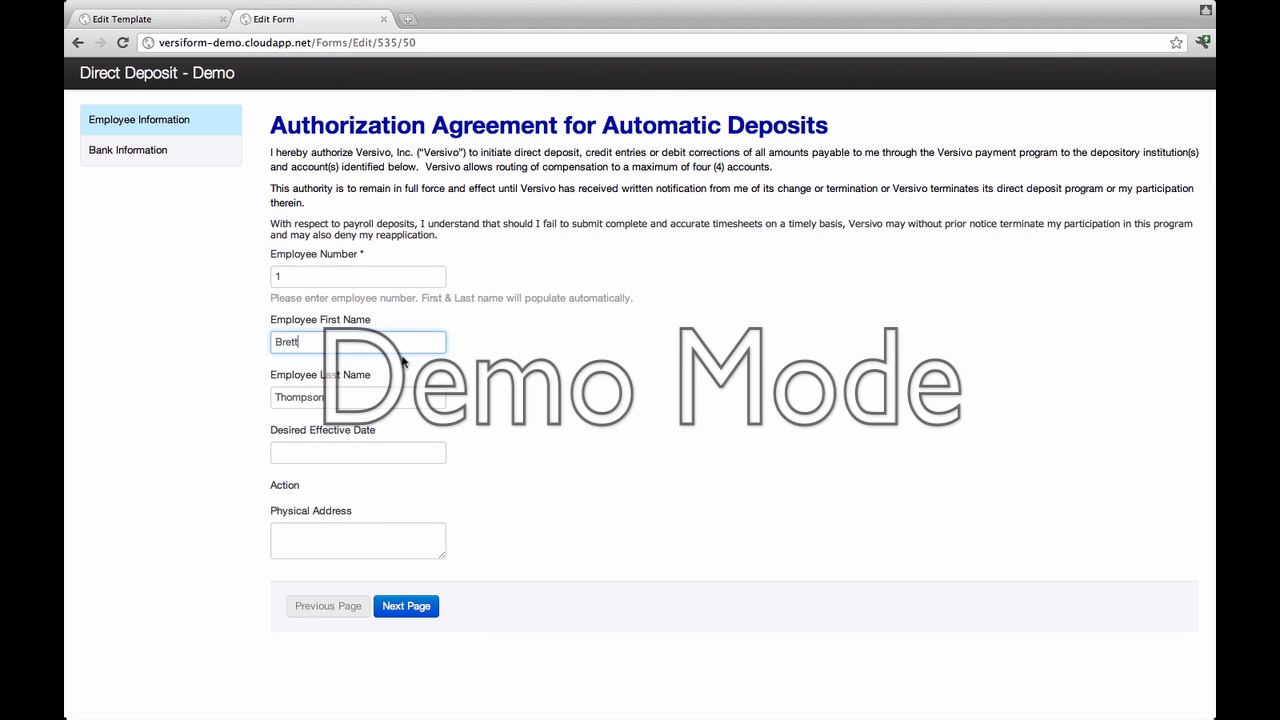
{"action": "key", "text": "shift+Tab"}
{"action": "left_click", "coordinate": [291, 277]}
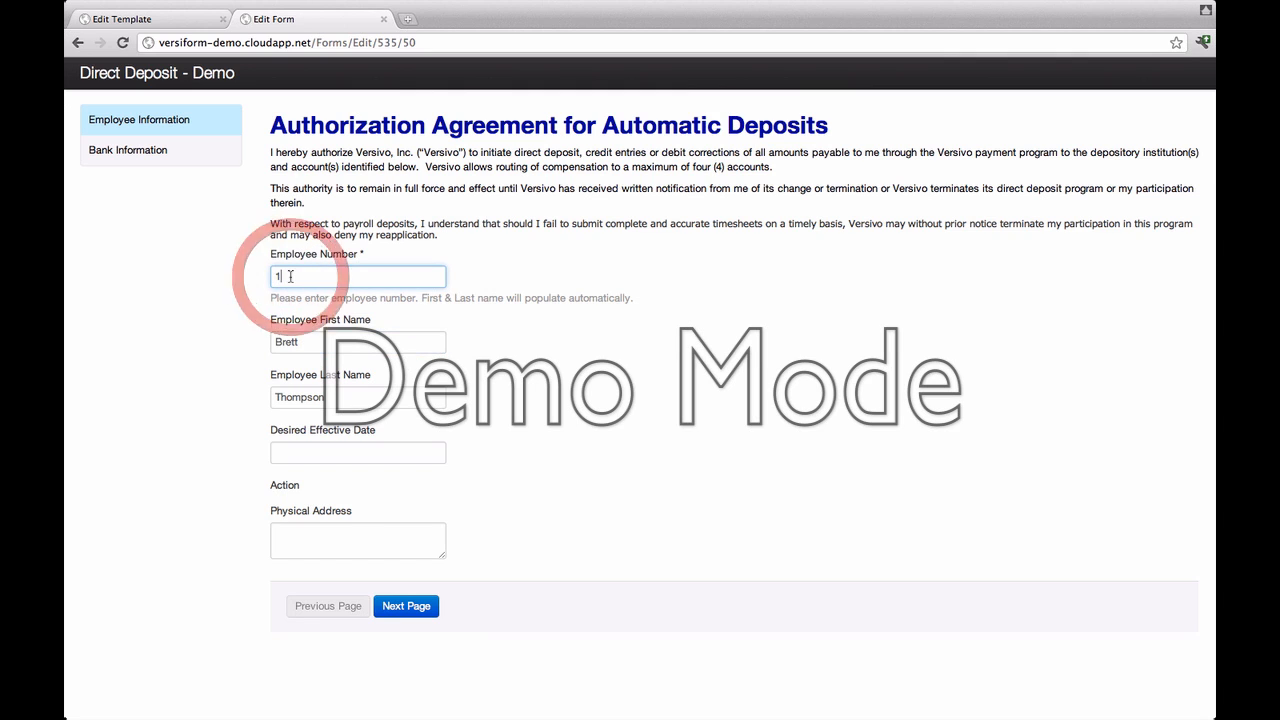
{"action": "key", "text": "BackSpace"}
{"action": "type", "text": "15"}
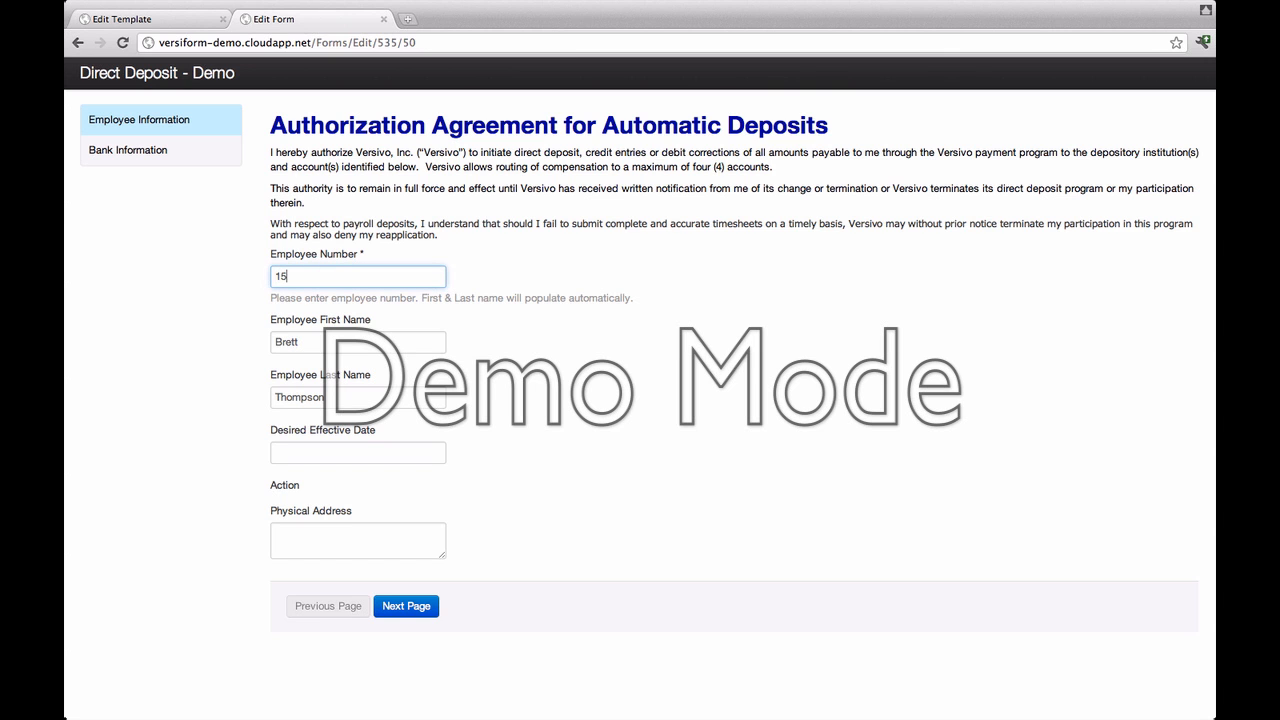
{"action": "key", "text": "Tab"}
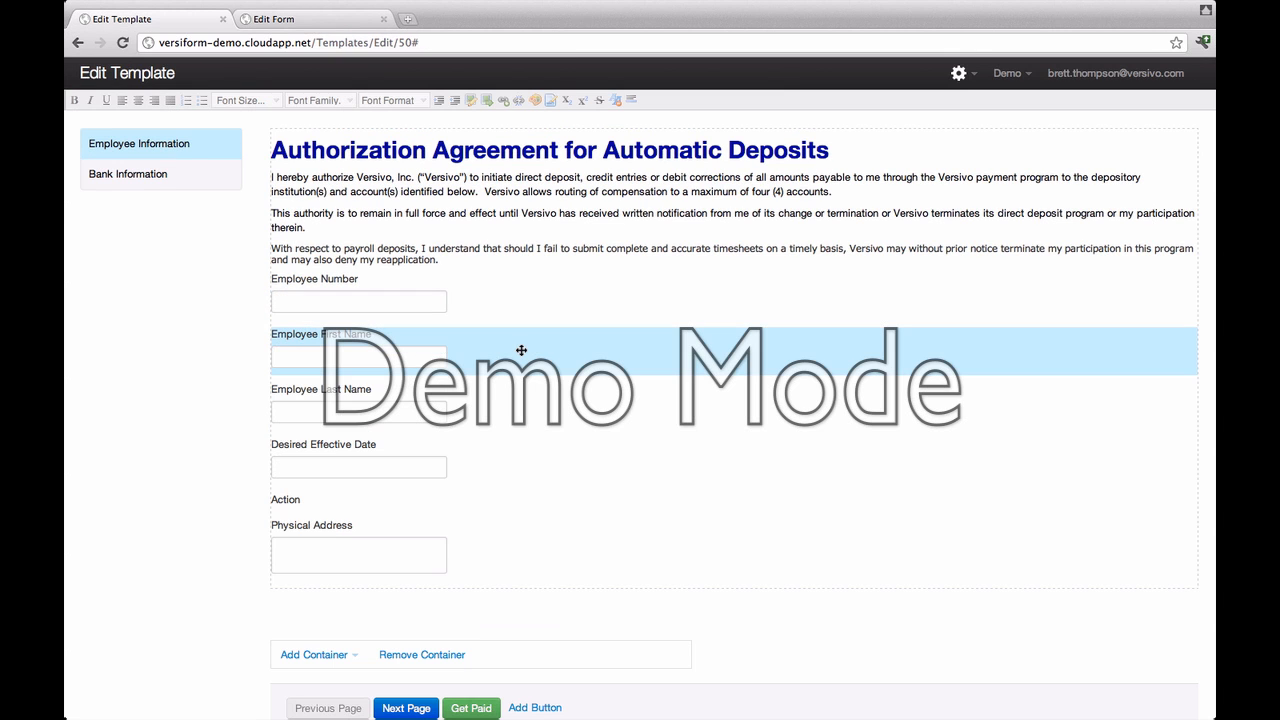
Step: Set the Employee First Name question to read-only and save it
{"action": "right_click", "coordinate": [521, 350]}
{"action": "left_click", "coordinate": [558, 370]}
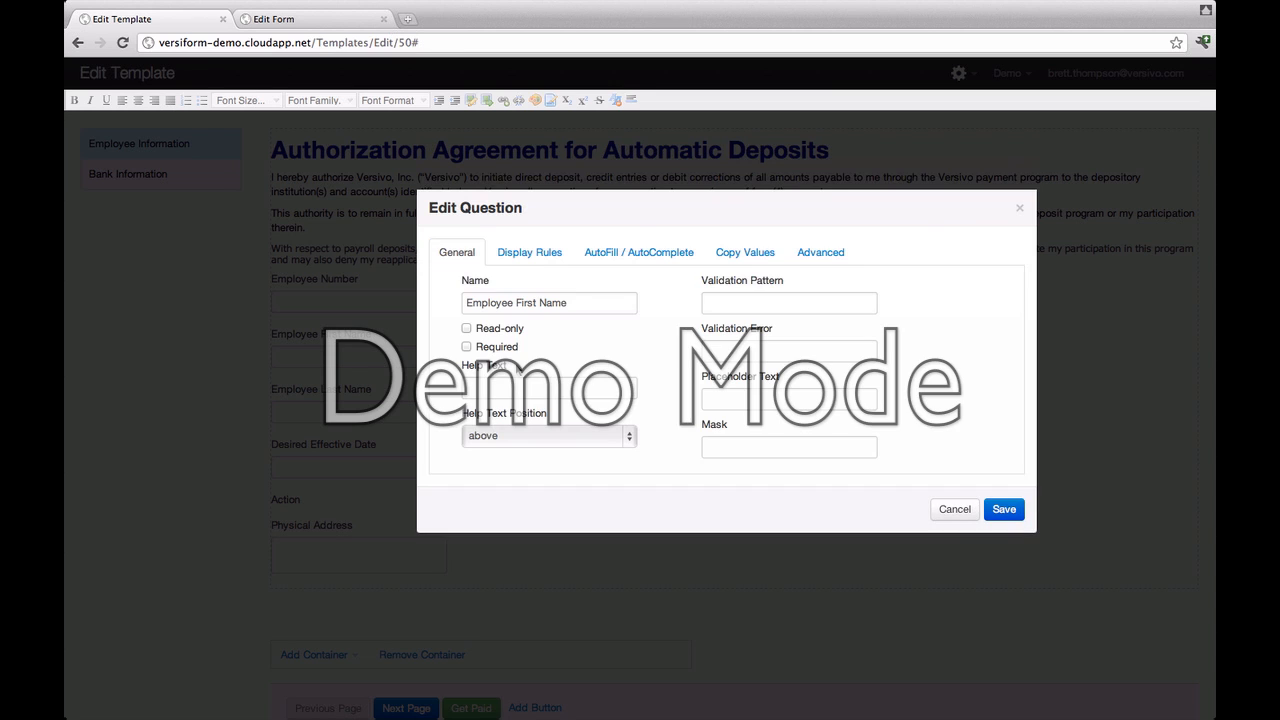
{"action": "left_click", "coordinate": [466, 328]}
{"action": "left_click", "coordinate": [1004, 511]}
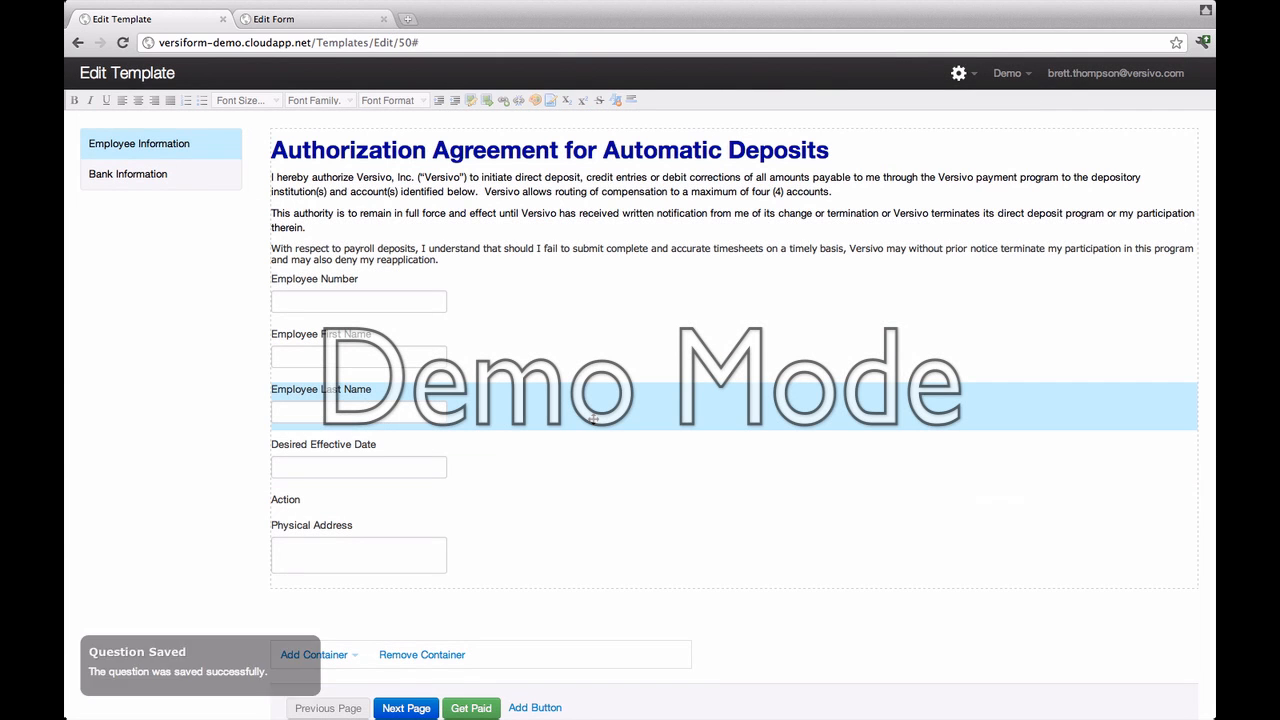
Step: Make the Employee Last Name question required and save it
{"action": "right_click", "coordinate": [524, 412]}
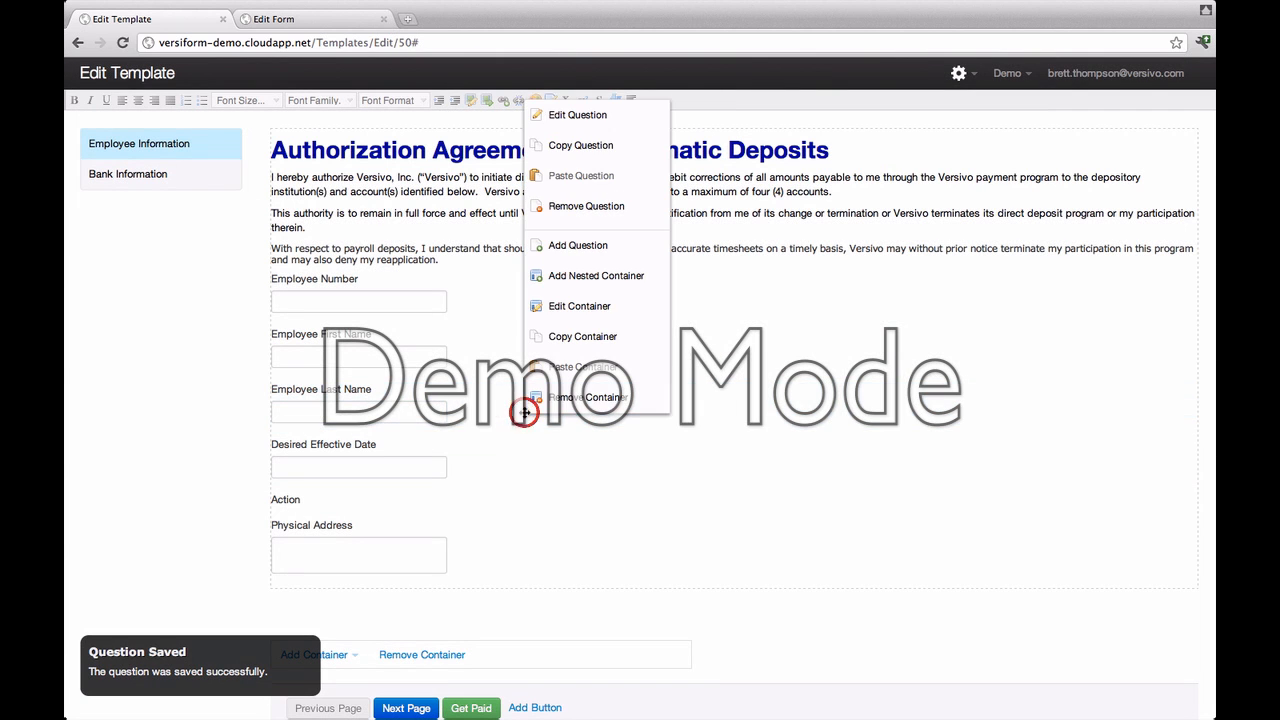
{"action": "left_click", "coordinate": [570, 118]}
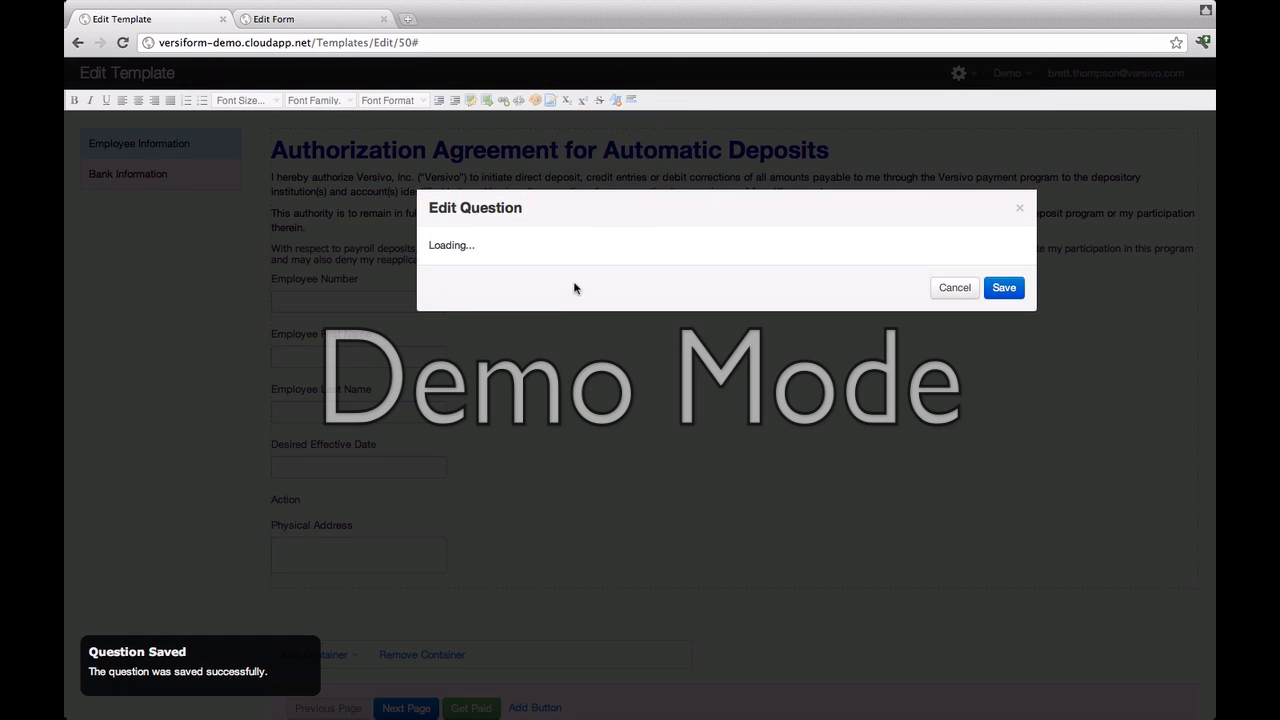
{"action": "left_click", "coordinate": [478, 348]}
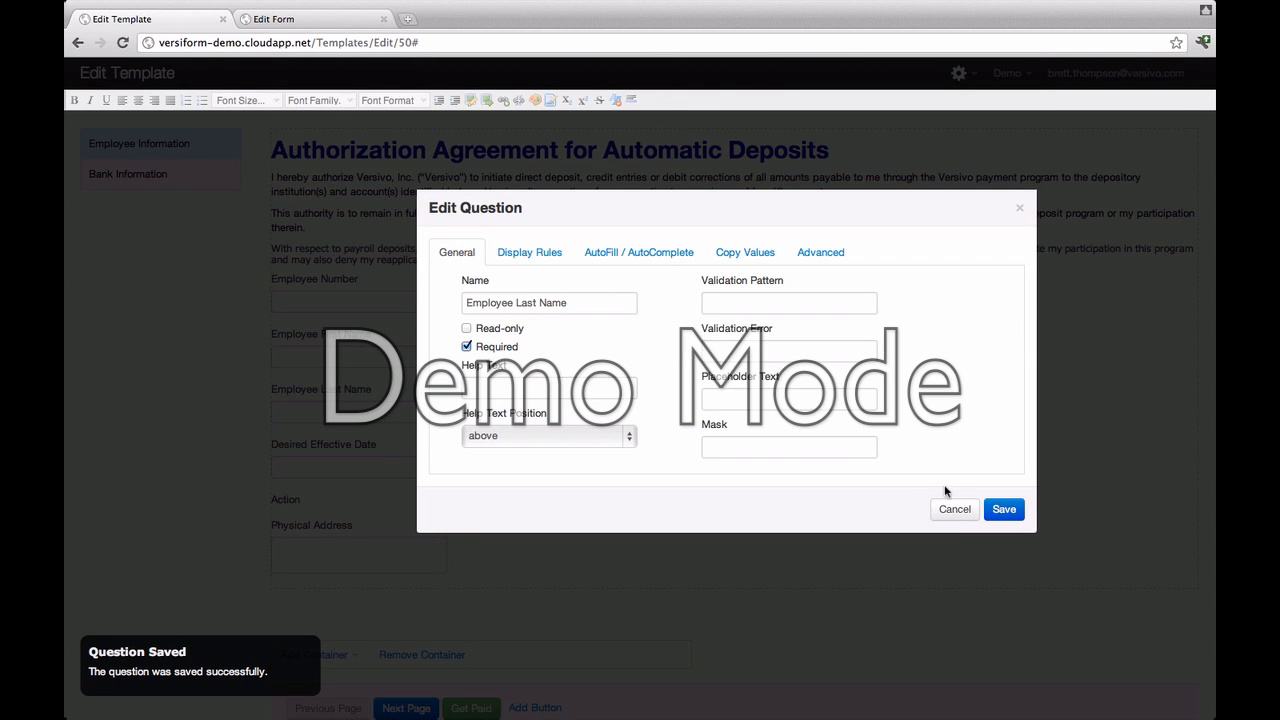
{"action": "left_click", "coordinate": [1004, 511]}
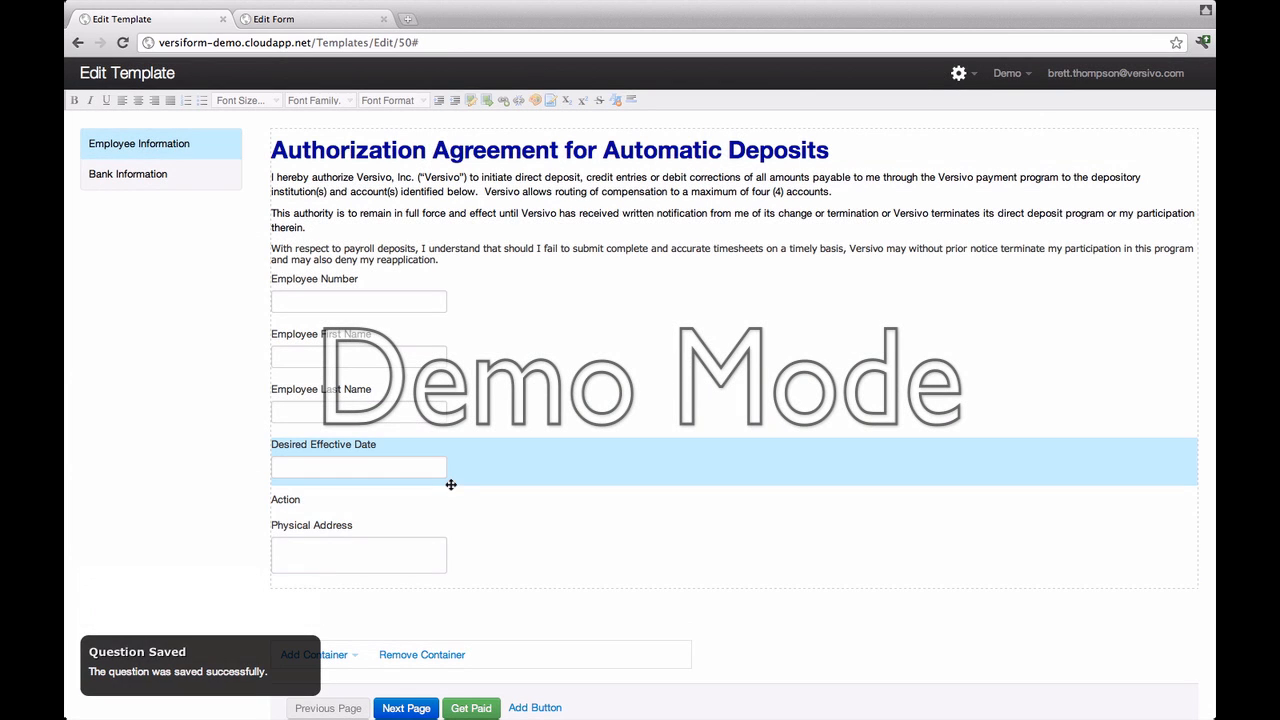
Step: Add 'Change of Financial Institution' and 'Change of Account' as Action choices, save, and reload the page
{"action": "right_click", "coordinate": [319, 497]}
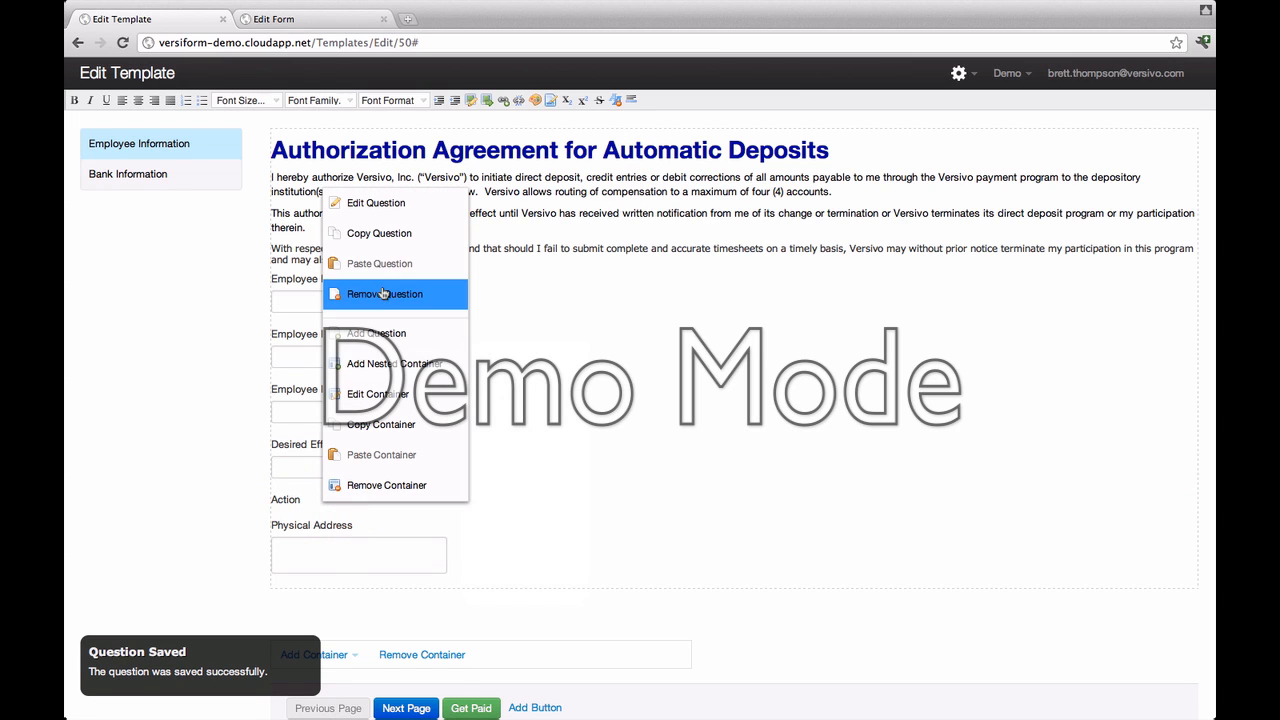
{"action": "left_click", "coordinate": [377, 208]}
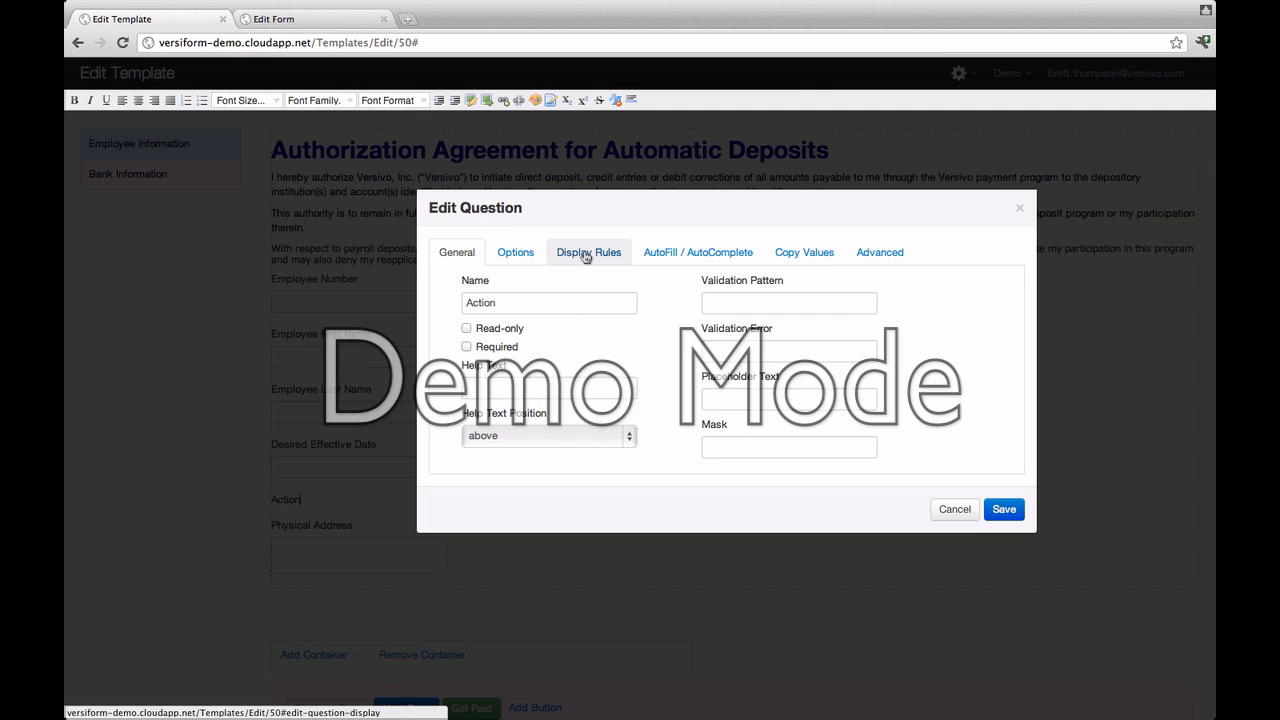
{"action": "left_click", "coordinate": [515, 252]}
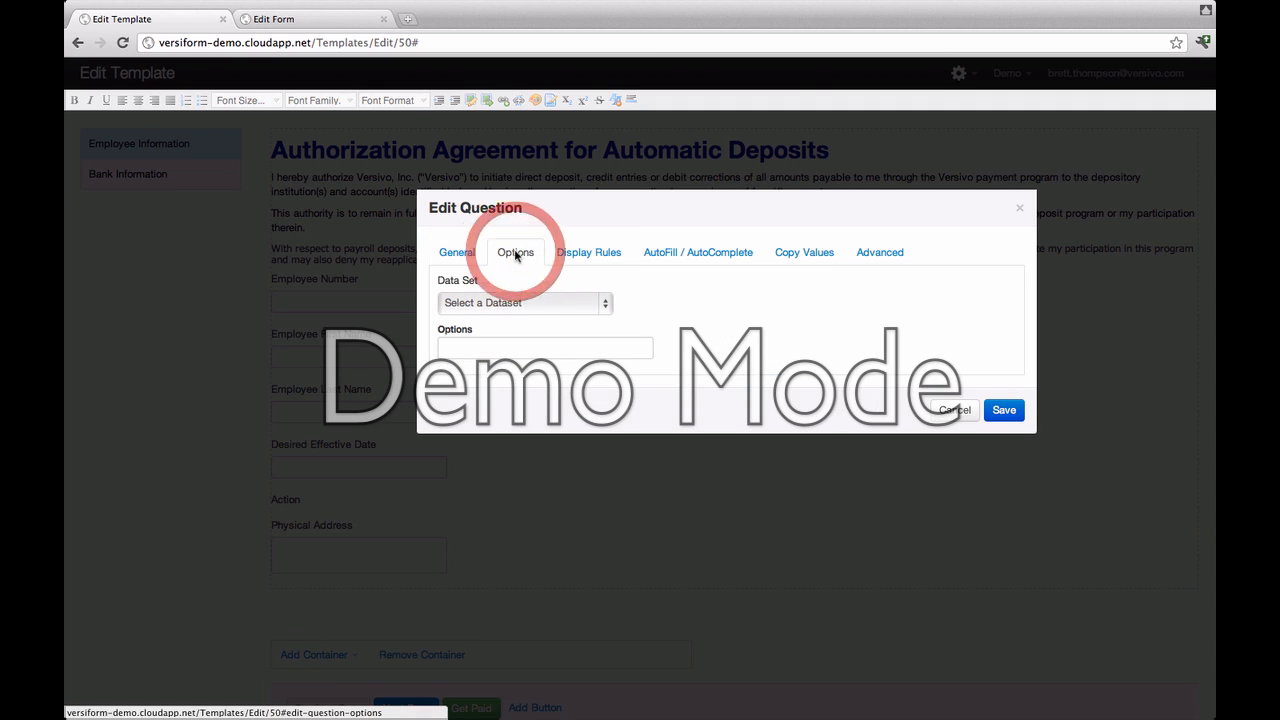
{"action": "left_click", "coordinate": [593, 304]}
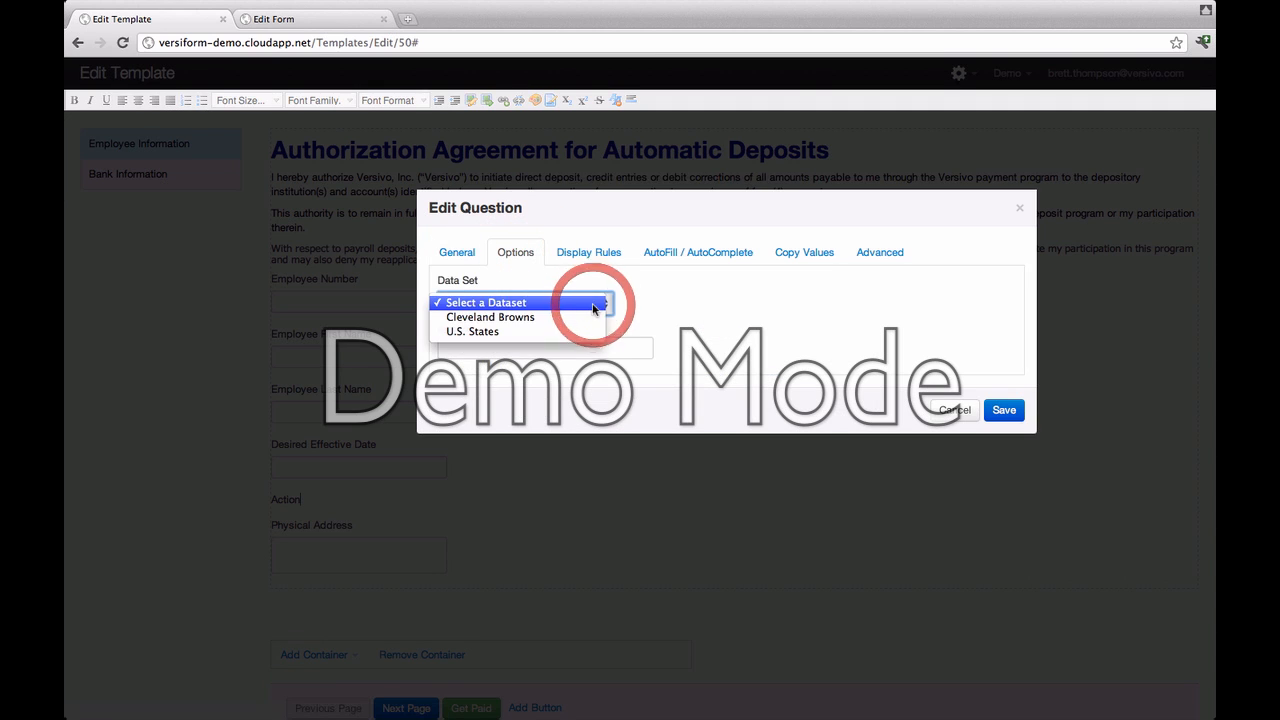
{"action": "left_click", "coordinate": [690, 298]}
{"action": "left_click", "coordinate": [590, 345]}
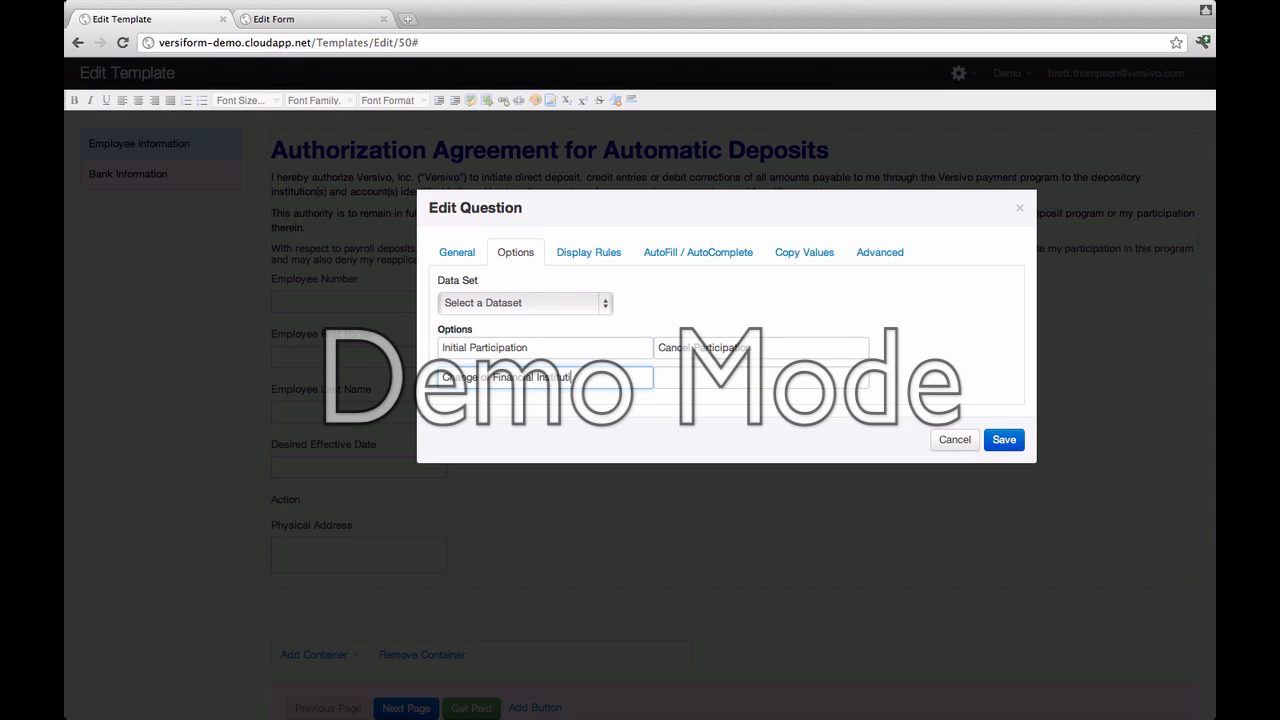
{"action": "type", "text": "ion"}
{"action": "key", "text": "Return"}
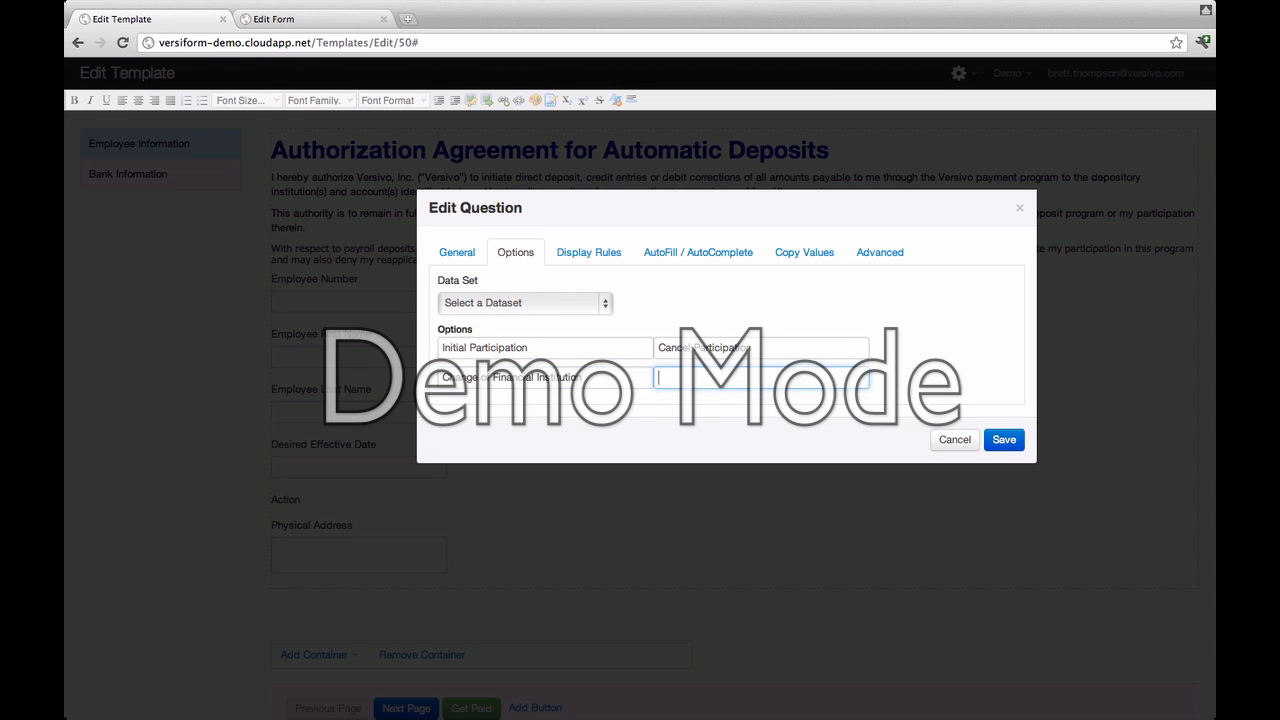
{"action": "type", "text": "Change of Acco"}
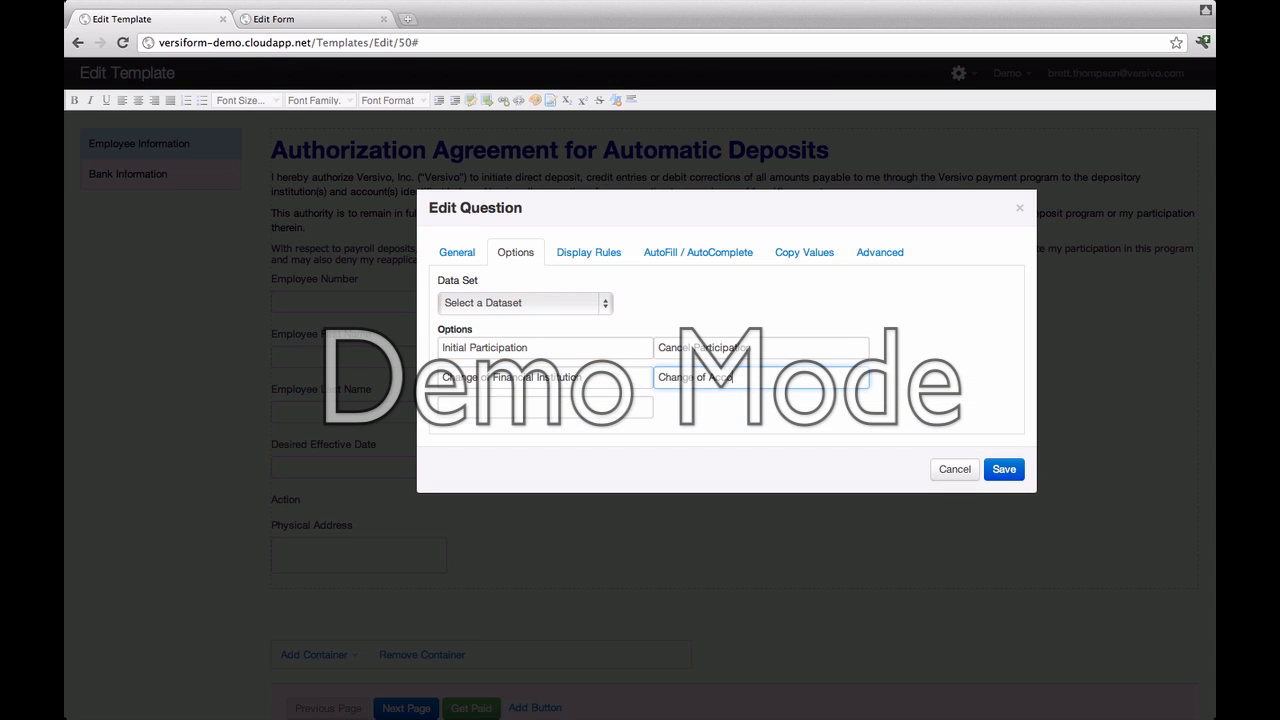
{"action": "type", "text": "unt"}
{"action": "left_click", "coordinate": [994, 470]}
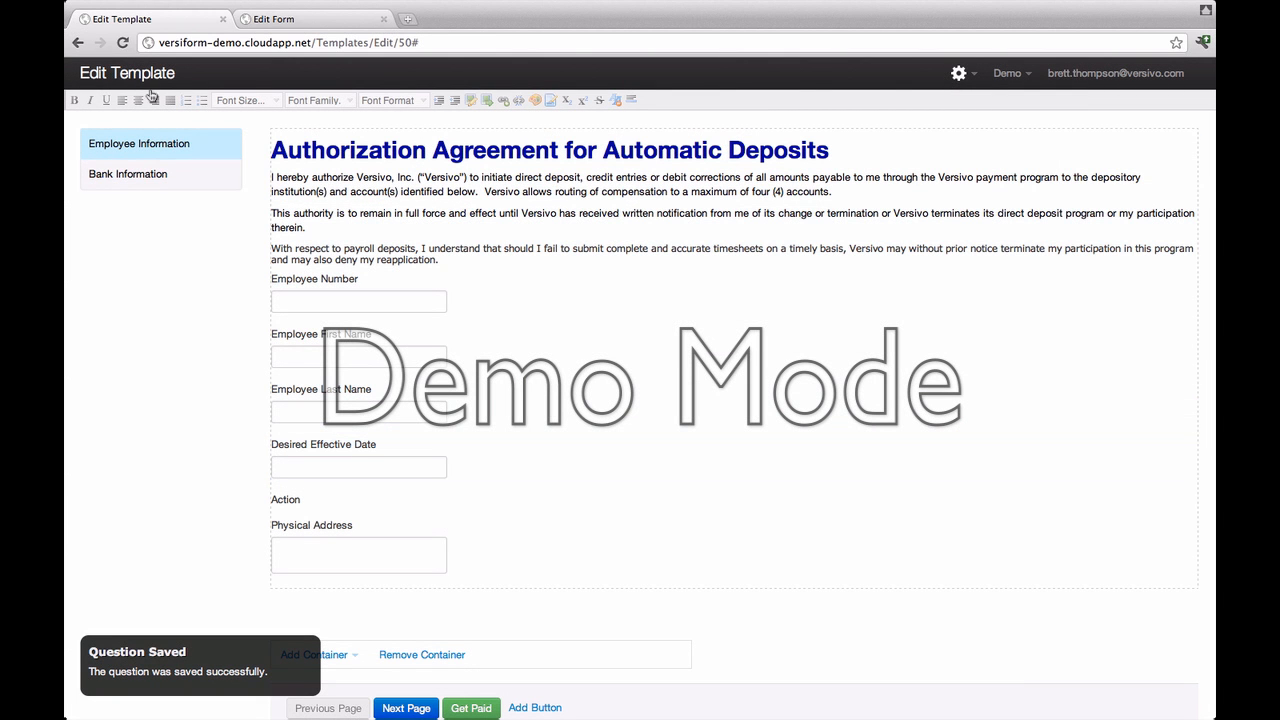
{"action": "left_click", "coordinate": [122, 42]}
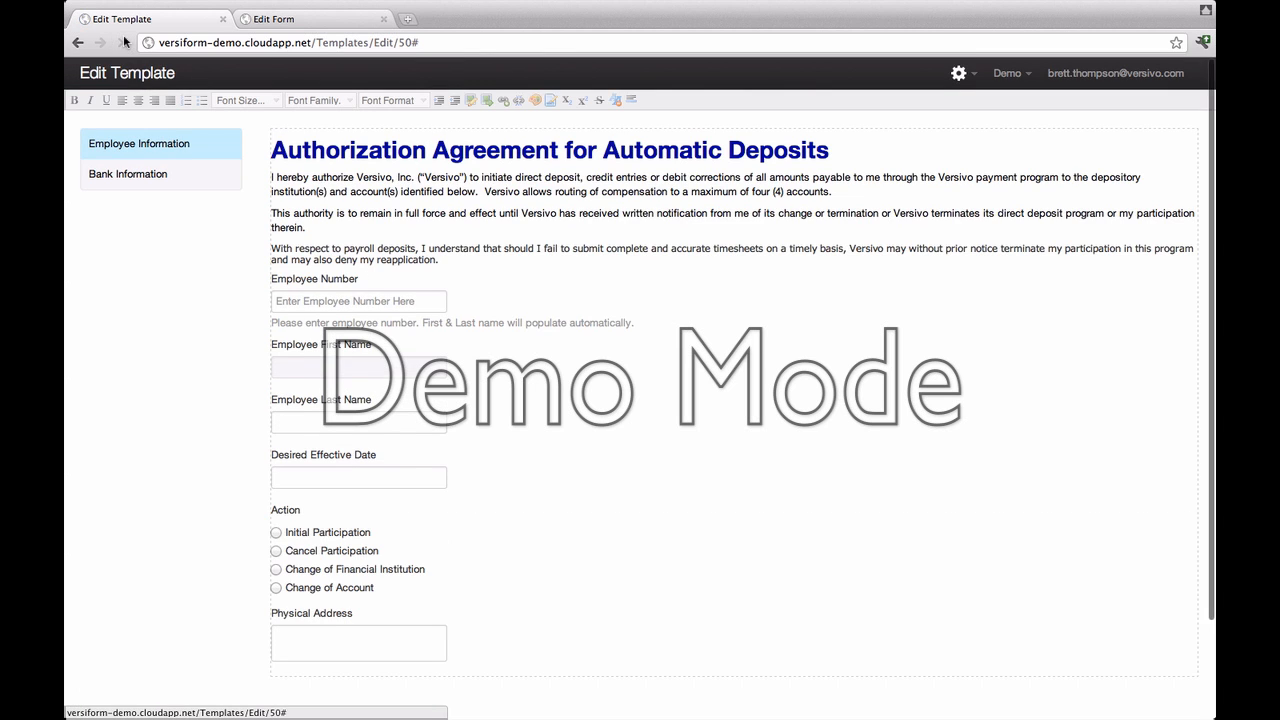
Step: Give Physical Address a display rule showing it only when Action matches 'Cancel Participation'
{"action": "scroll", "coordinate": [540, 498], "scroll_direction": "down", "scroll_amount": 3}
{"action": "right_click", "coordinate": [540, 498]}
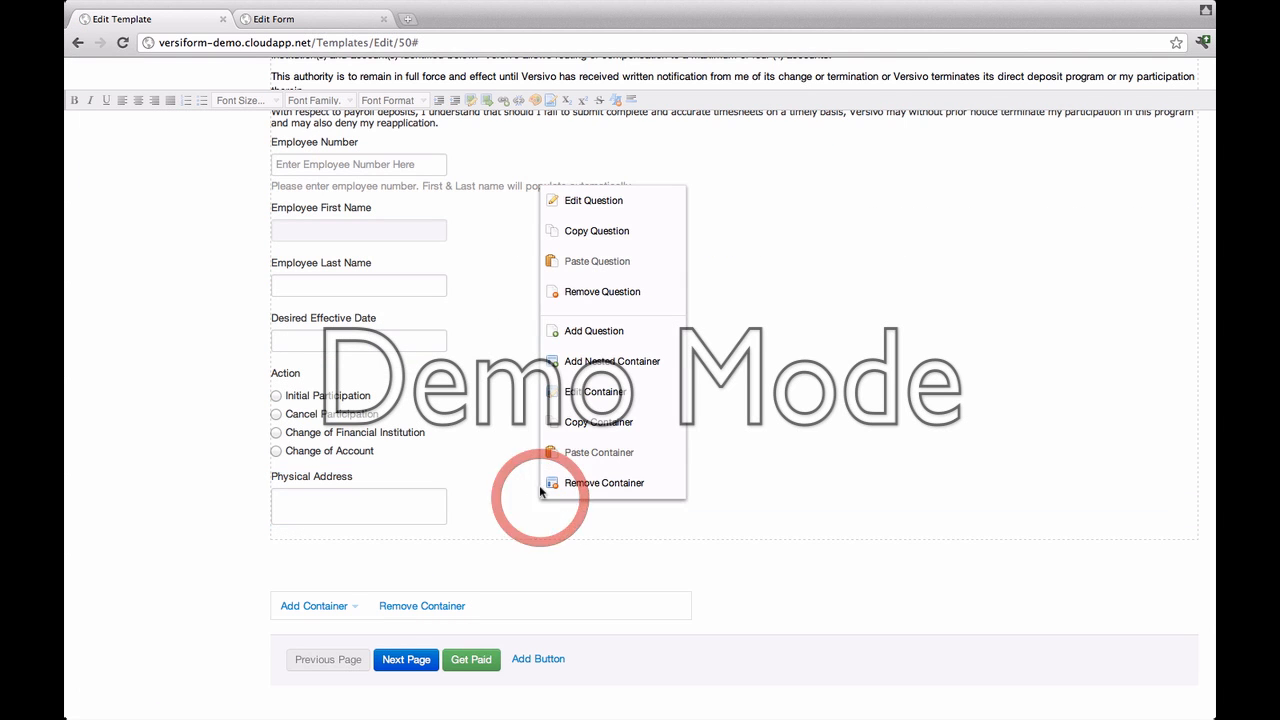
{"action": "left_click", "coordinate": [588, 192]}
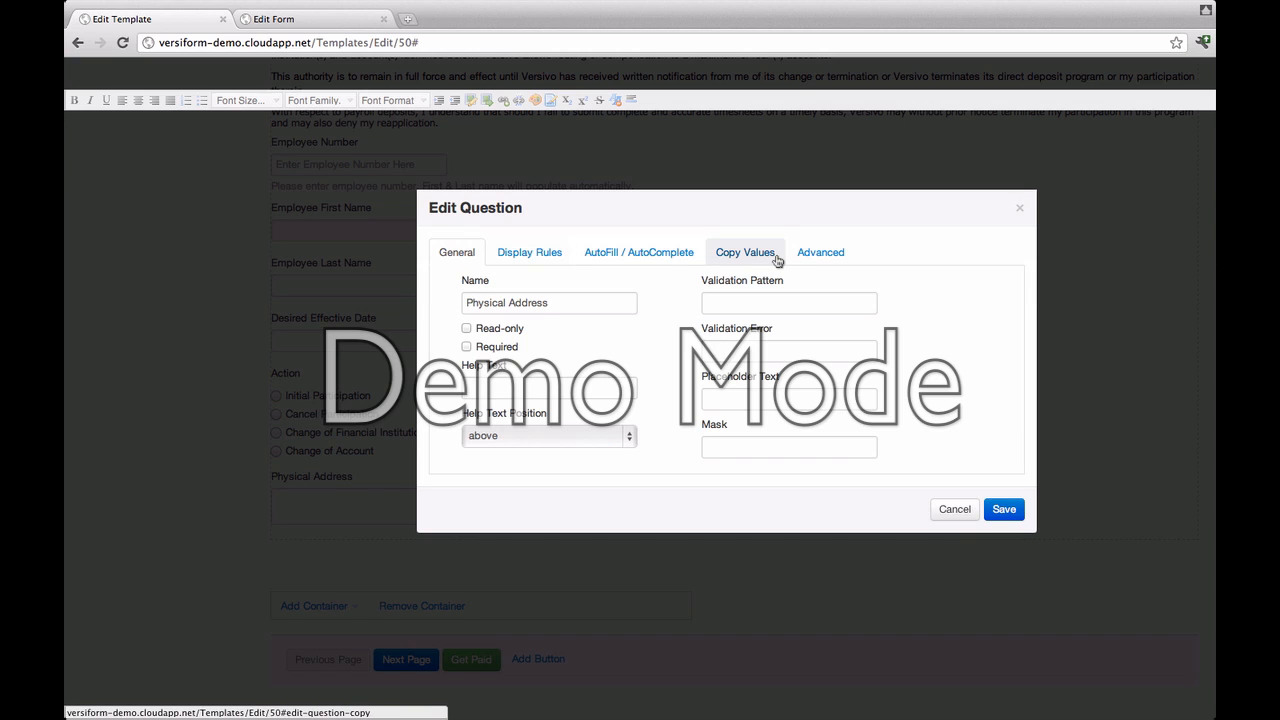
{"action": "left_click", "coordinate": [546, 253]}
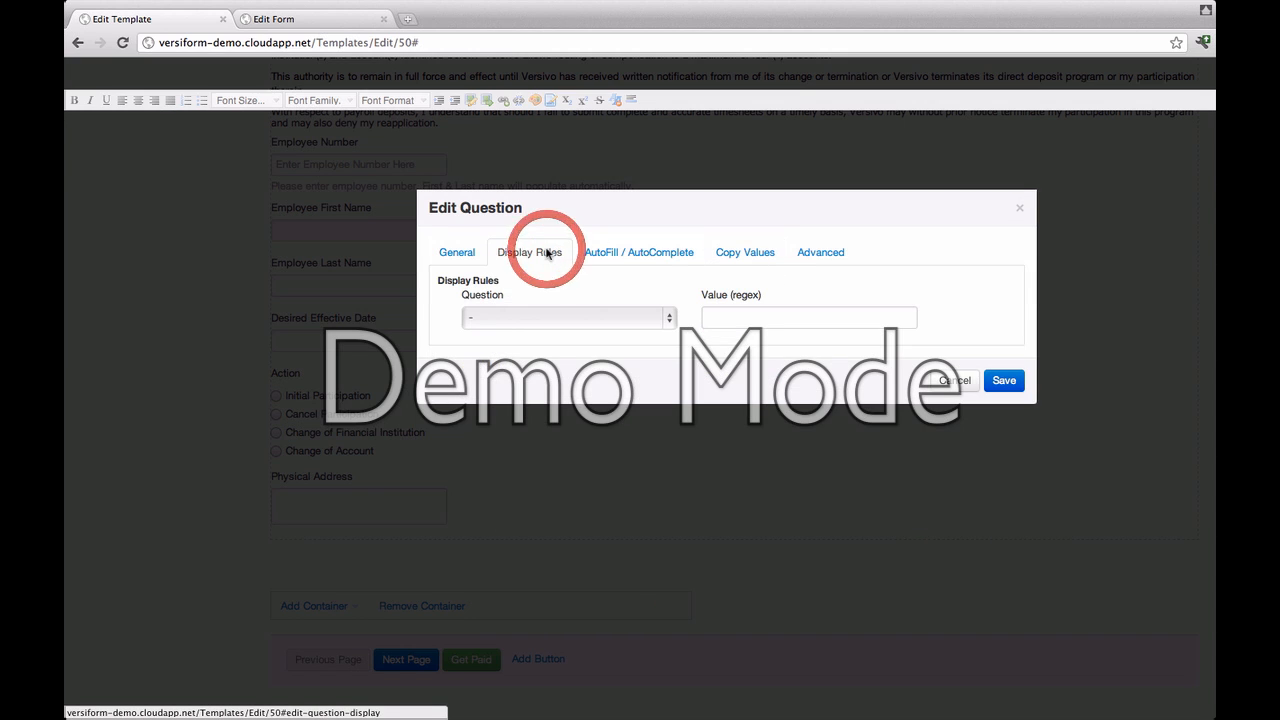
{"action": "left_click", "coordinate": [672, 322]}
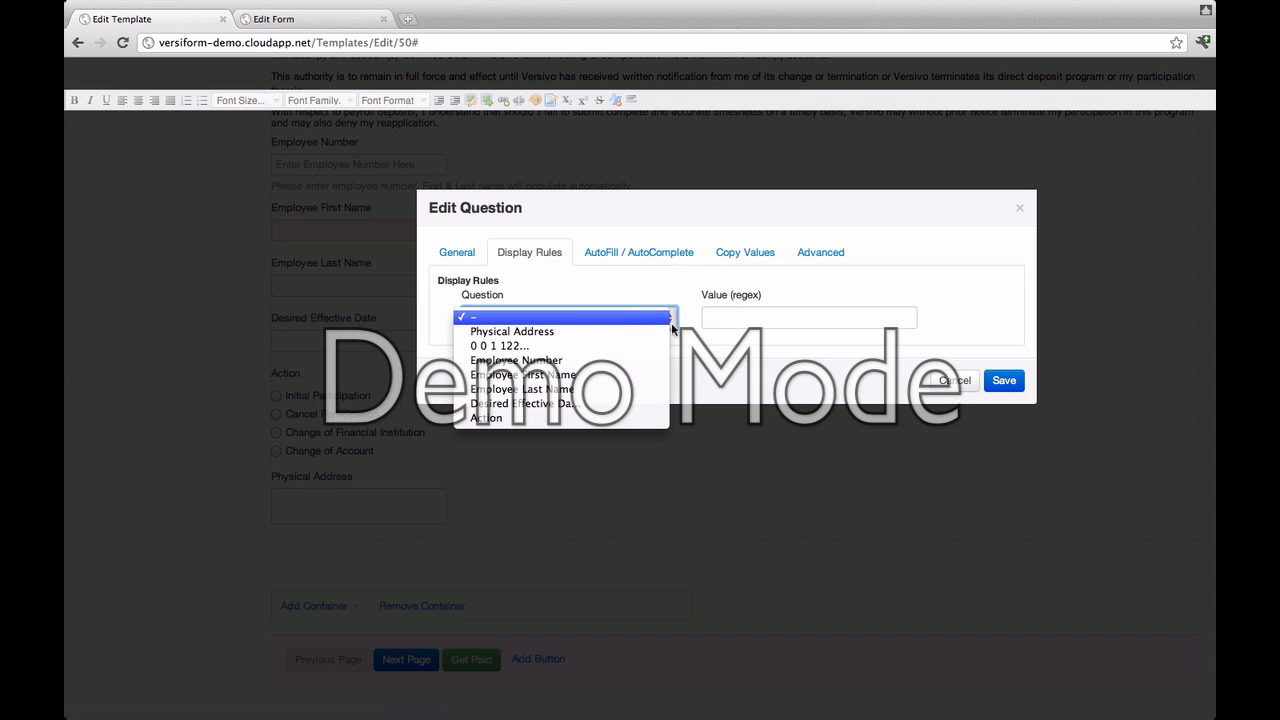
{"action": "left_click", "coordinate": [545, 418]}
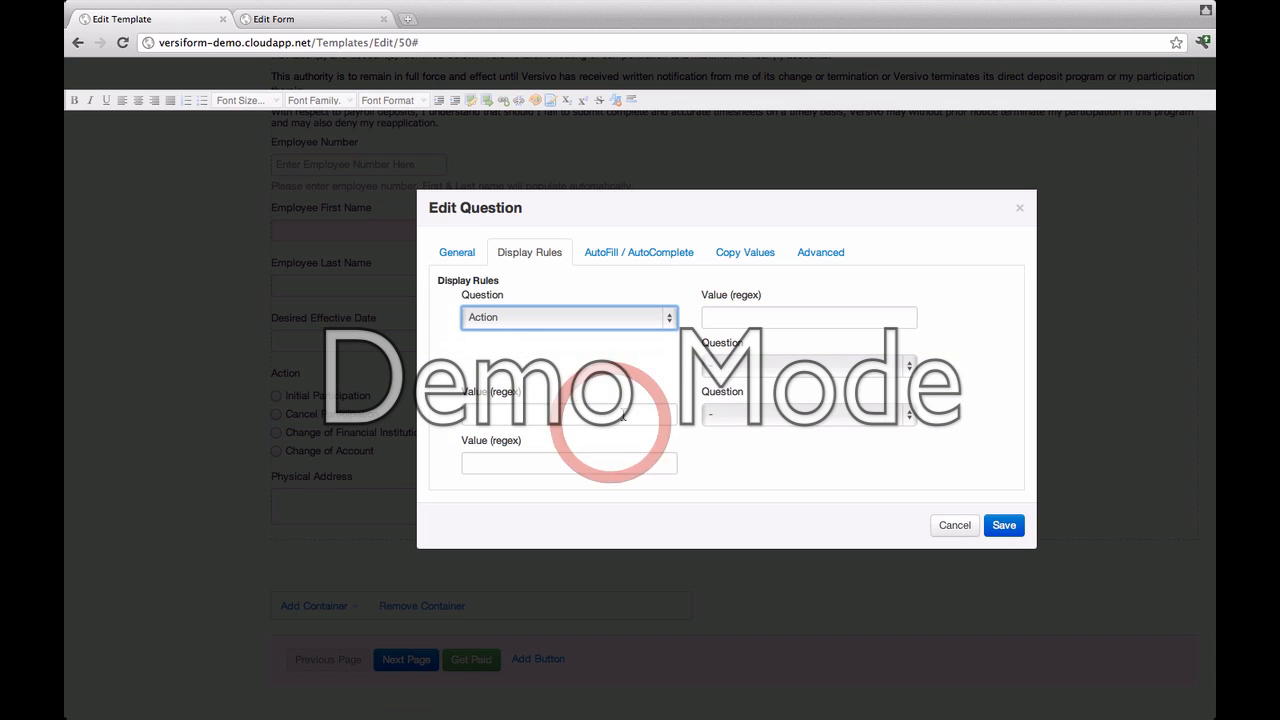
{"action": "left_click", "coordinate": [735, 318]}
{"action": "type", "text": "Ca"}
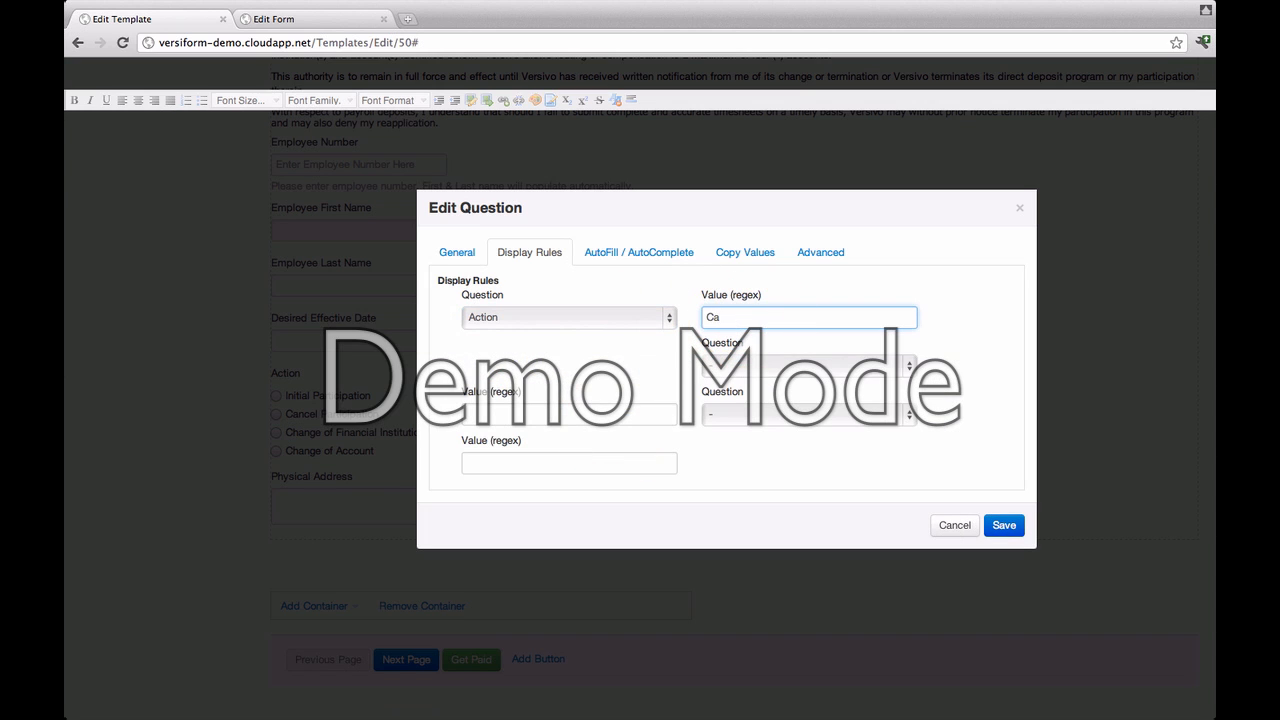
{"action": "type", "text": "ncel Participation"}
{"action": "left_click", "coordinate": [1003, 525]}
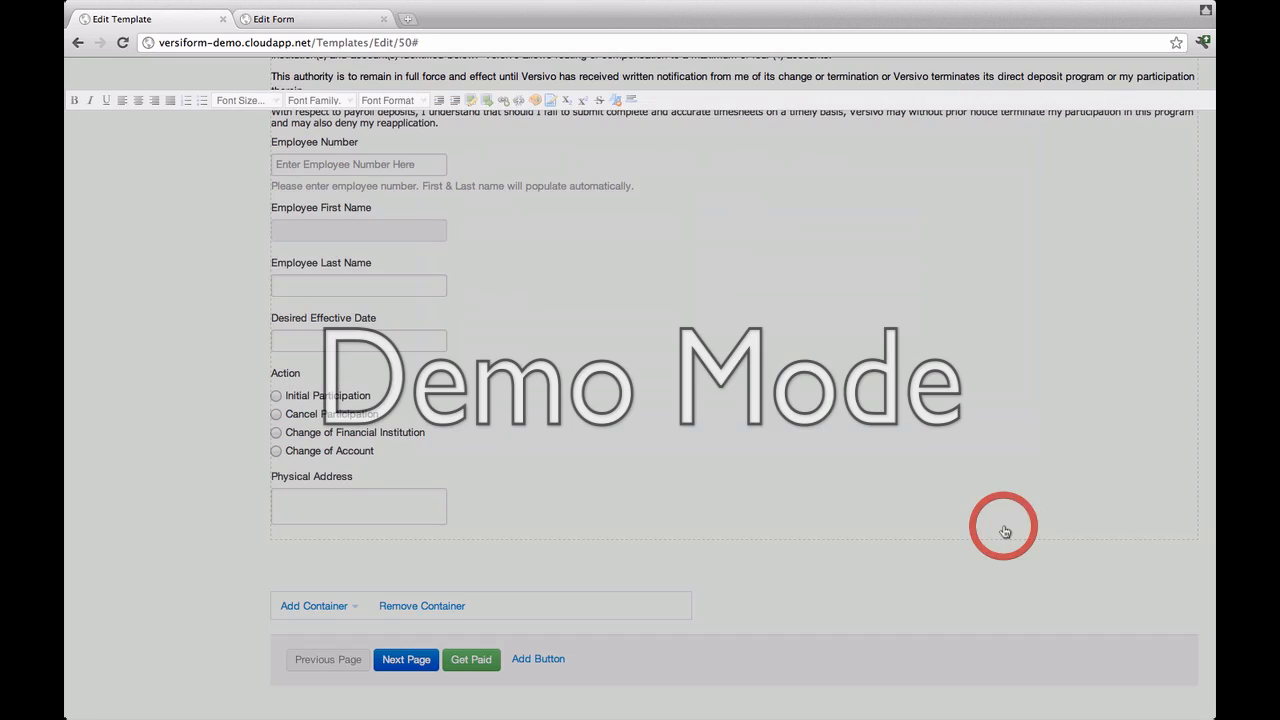
Step: On the live form, try the Desired Effective Date calendar, leaving the year at 2012
{"action": "left_click", "coordinate": [274, 19]}
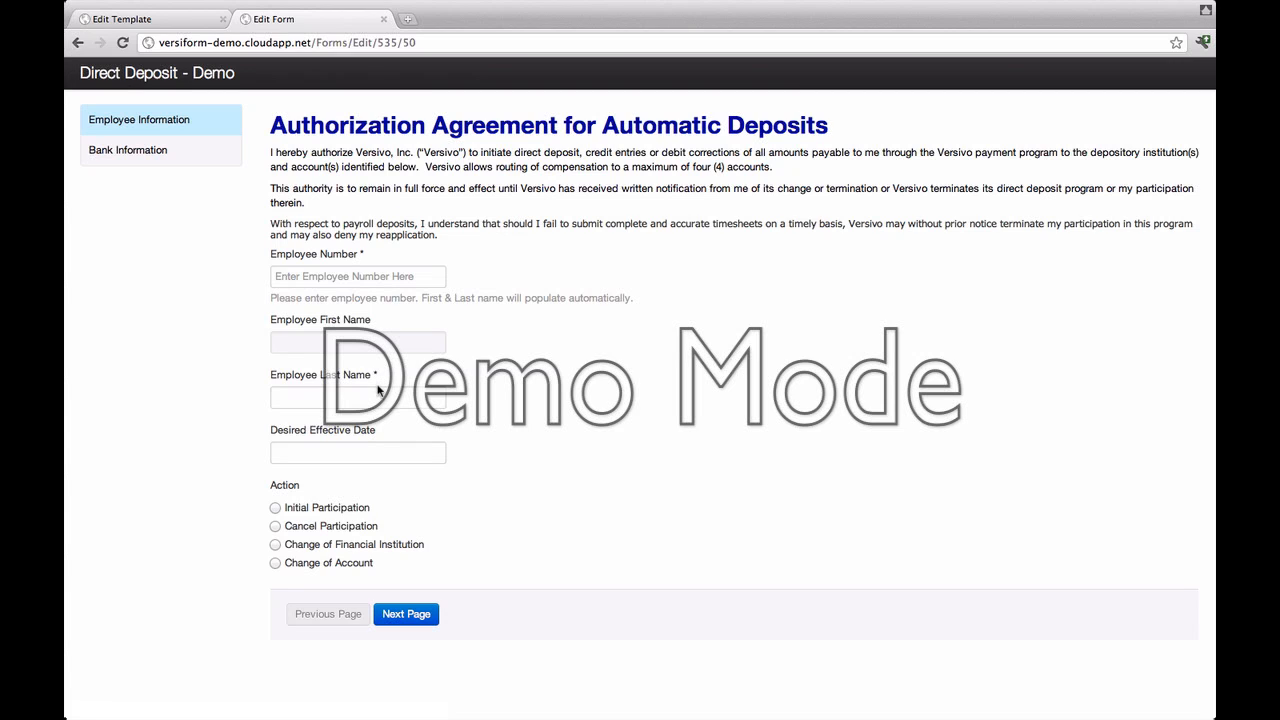
{"action": "left_click", "coordinate": [371, 448]}
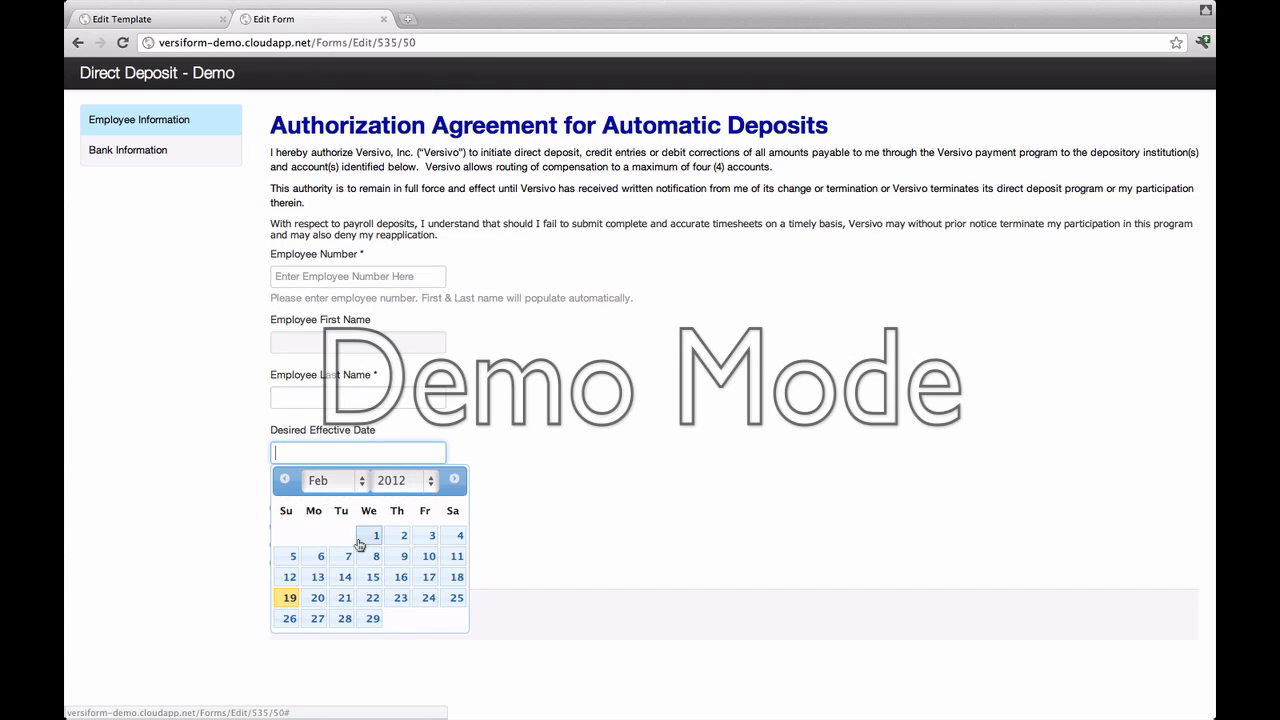
{"action": "left_click", "coordinate": [431, 482]}
{"action": "left_click", "coordinate": [523, 449]}
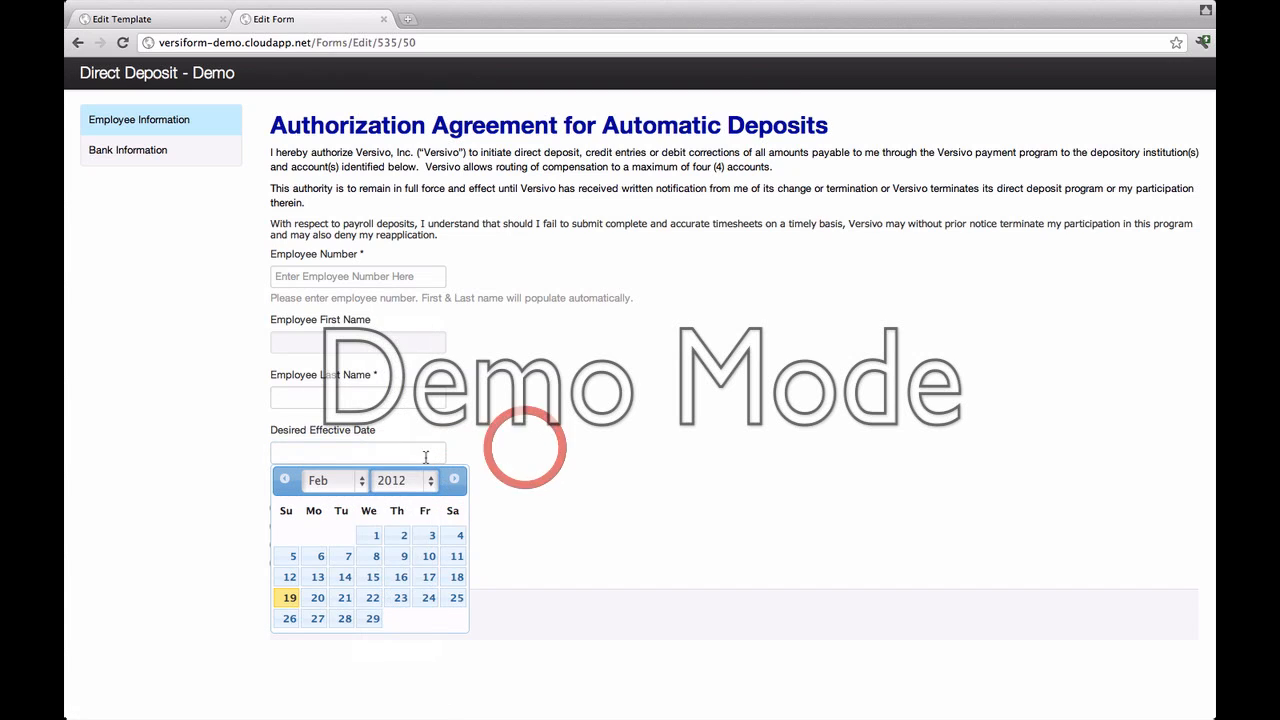
{"action": "left_click", "coordinate": [388, 403]}
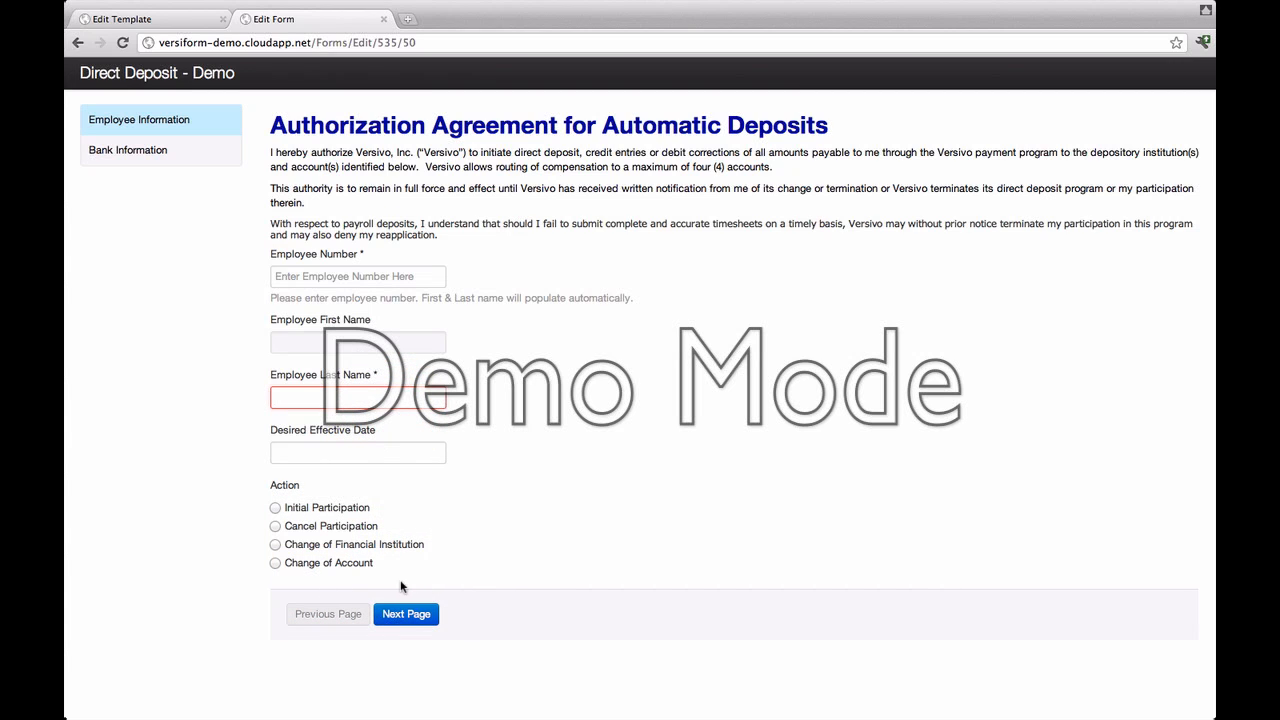
Step: Cycle through the Action choices, confirming Physical Address appears only for Cancel Participation
{"action": "left_click", "coordinate": [276, 508]}
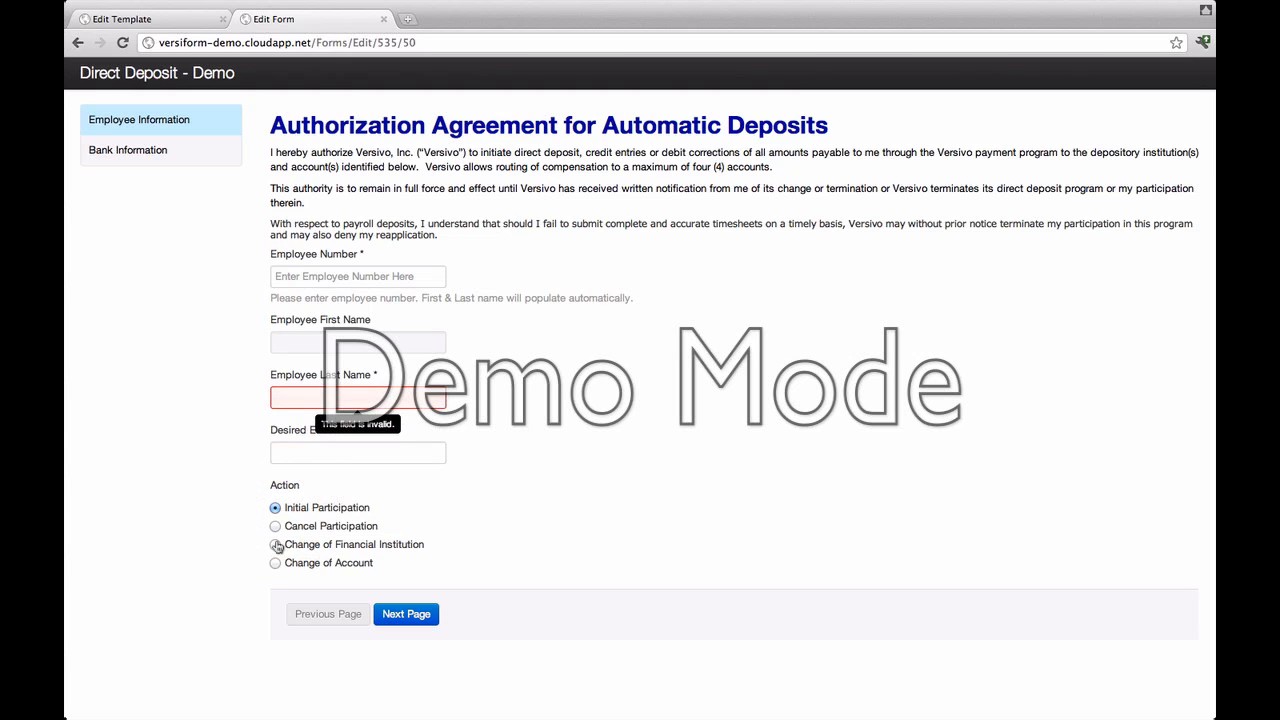
{"action": "left_click", "coordinate": [276, 545]}
{"action": "left_click", "coordinate": [276, 563]}
{"action": "left_click", "coordinate": [276, 527]}
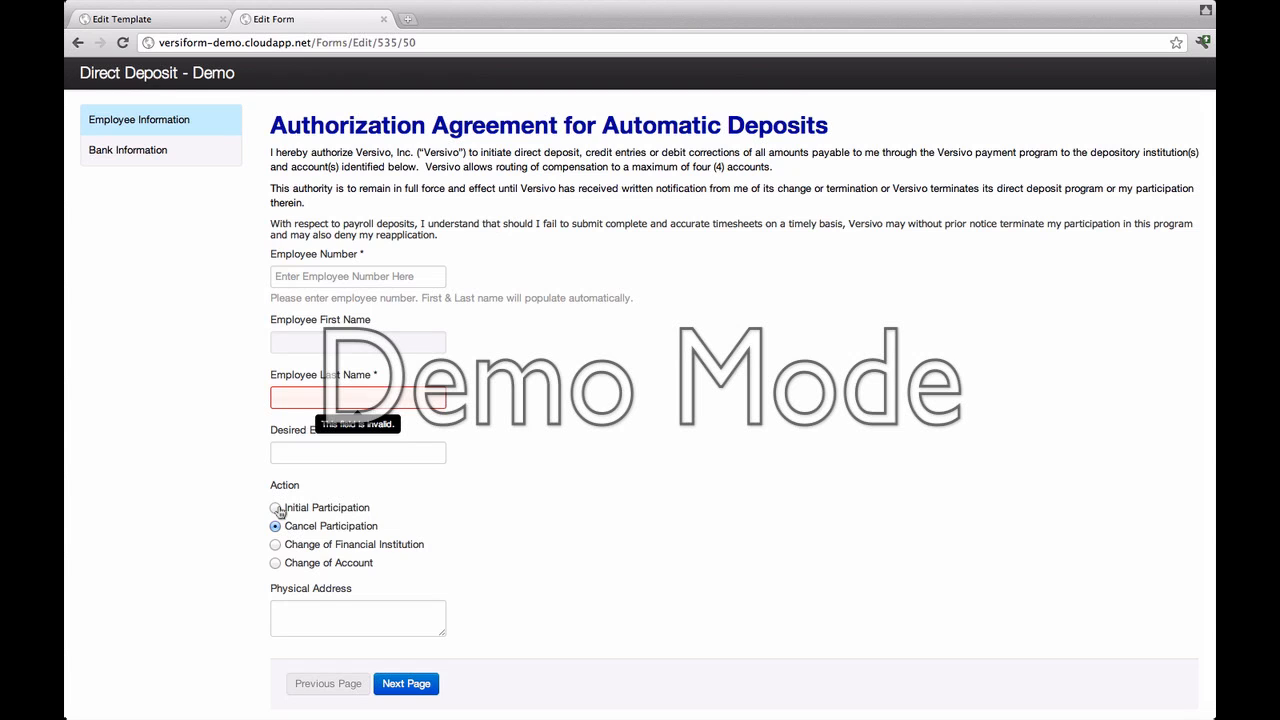
{"action": "left_click", "coordinate": [277, 509]}
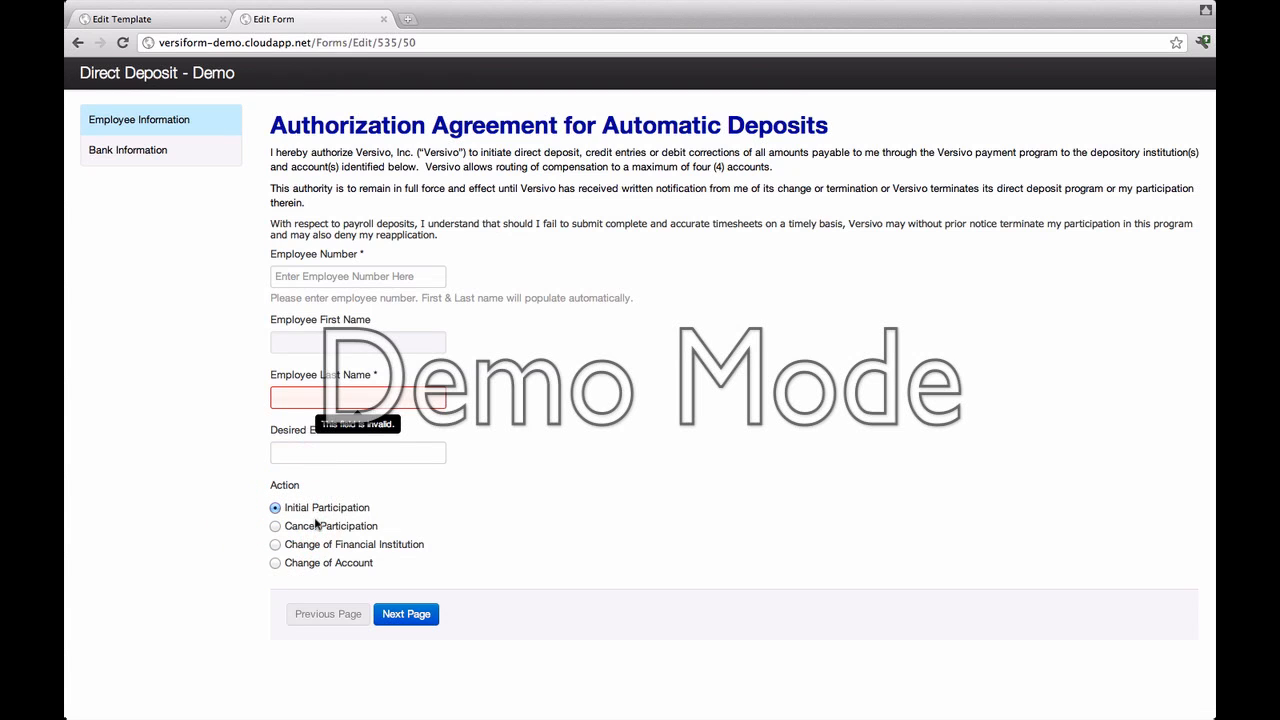
{"action": "key", "text": "ctrl+shift+Tab"}
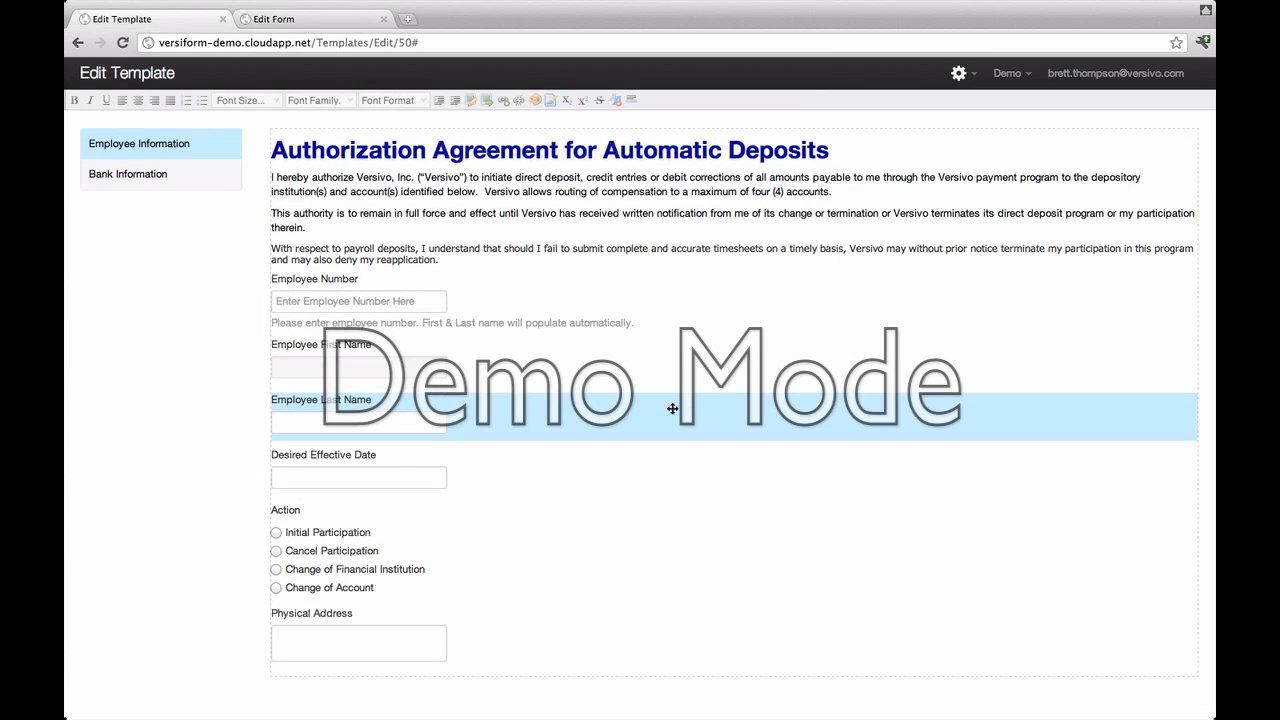
Step: Set Employee Last Name to read-only and not required, and save it
{"action": "right_click", "coordinate": [502, 422]}
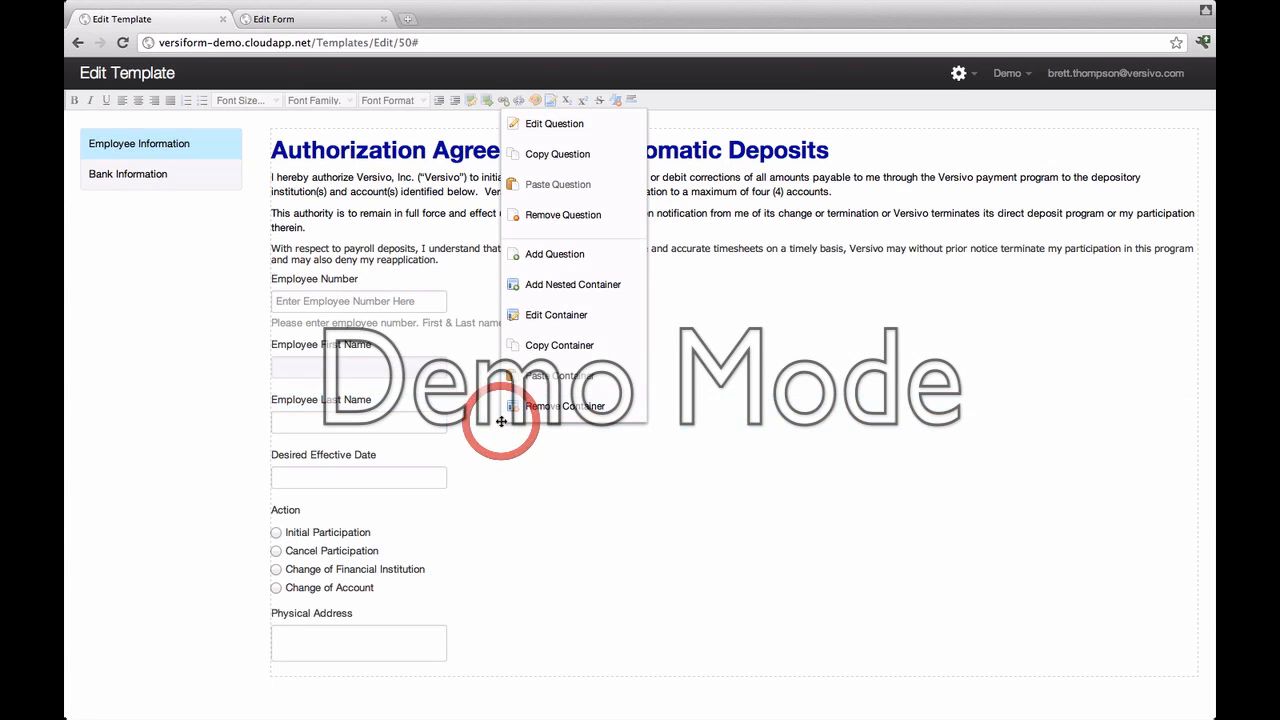
{"action": "left_click", "coordinate": [520, 124]}
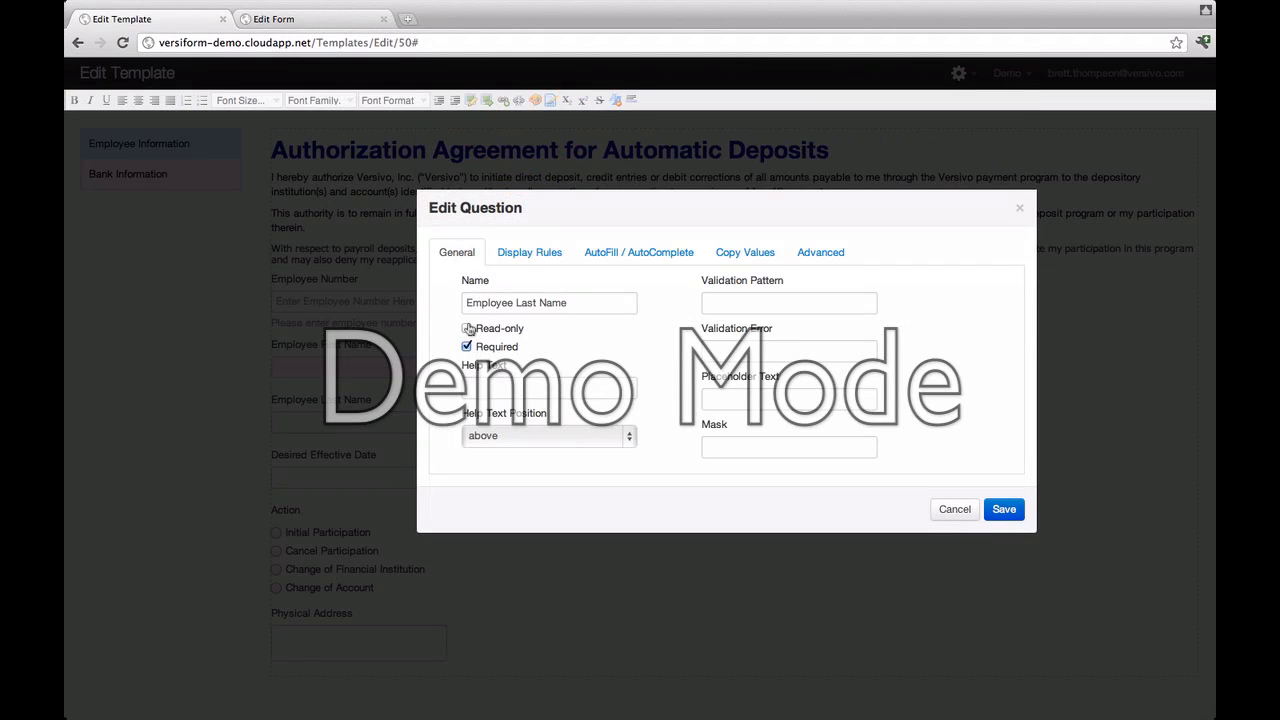
{"action": "left_click", "coordinate": [467, 329]}
{"action": "left_click", "coordinate": [467, 346]}
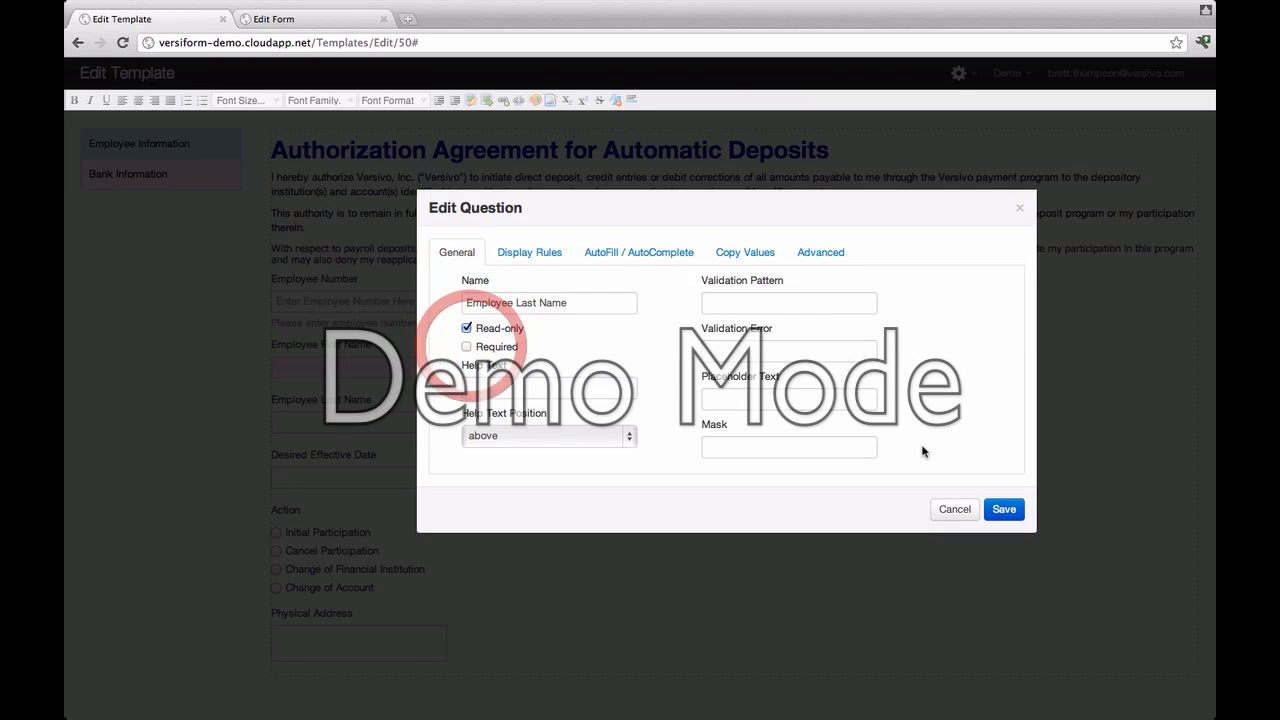
{"action": "left_click", "coordinate": [1002, 510]}
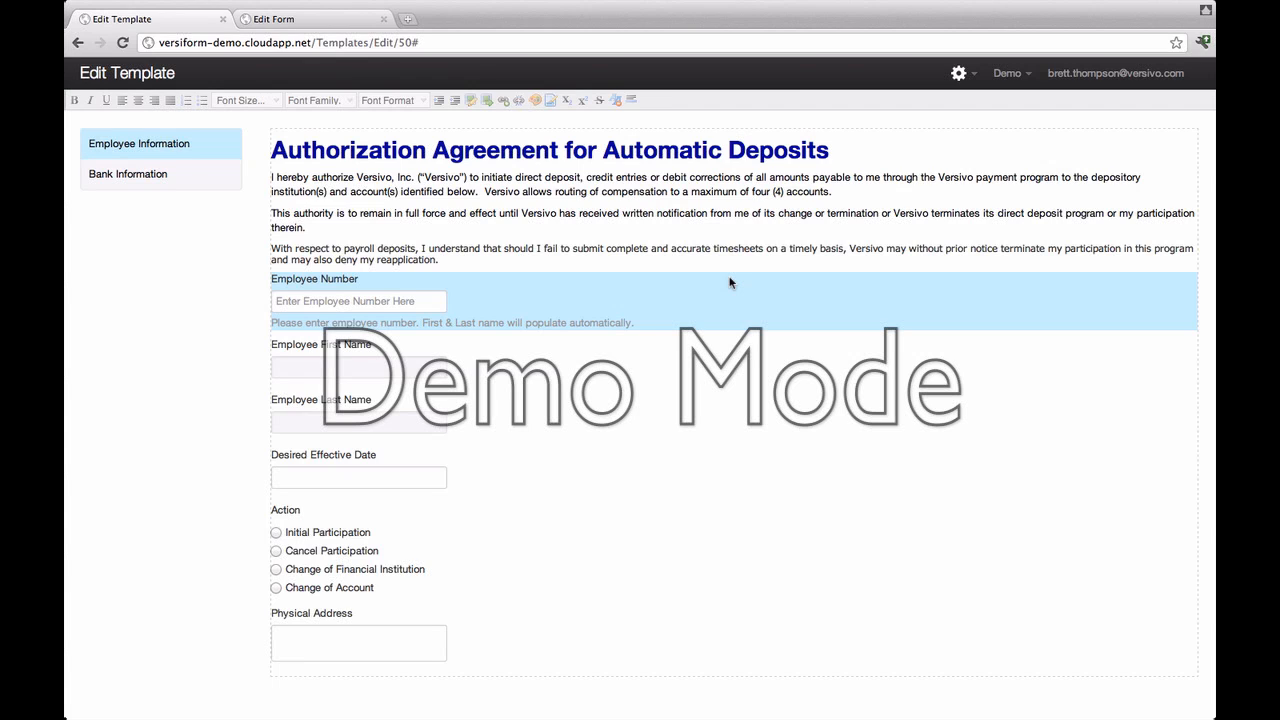
Step: Set the Employee Information container's Label Alignment to form-horizontal and save
{"action": "right_click", "coordinate": [755, 336]}
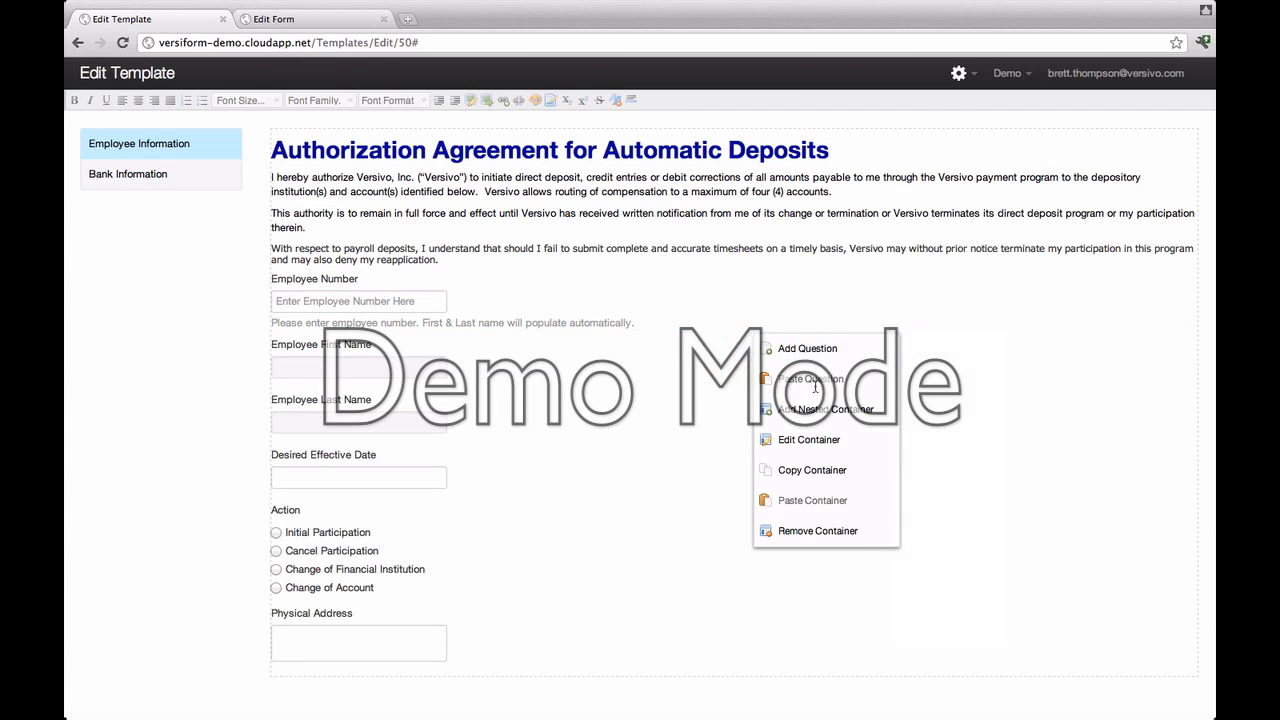
{"action": "left_click", "coordinate": [818, 442]}
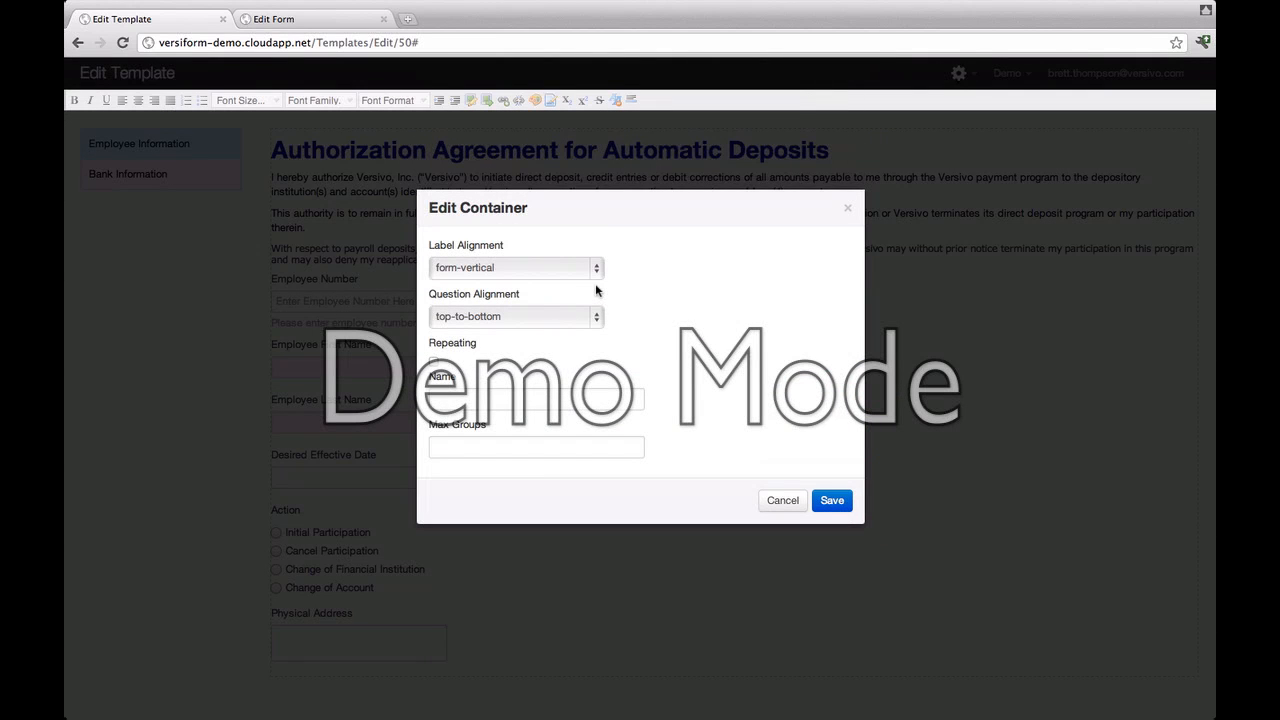
{"action": "left_click", "coordinate": [600, 274]}
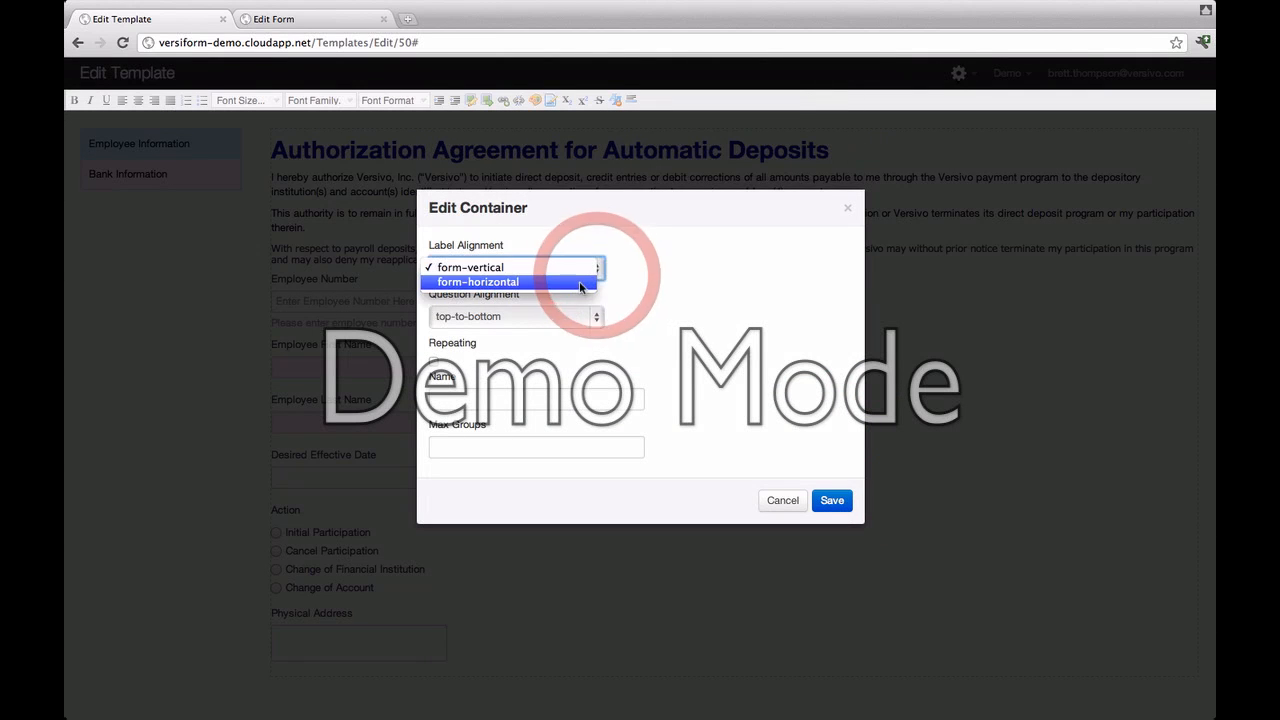
{"action": "left_click", "coordinate": [580, 283]}
{"action": "left_click", "coordinate": [836, 512]}
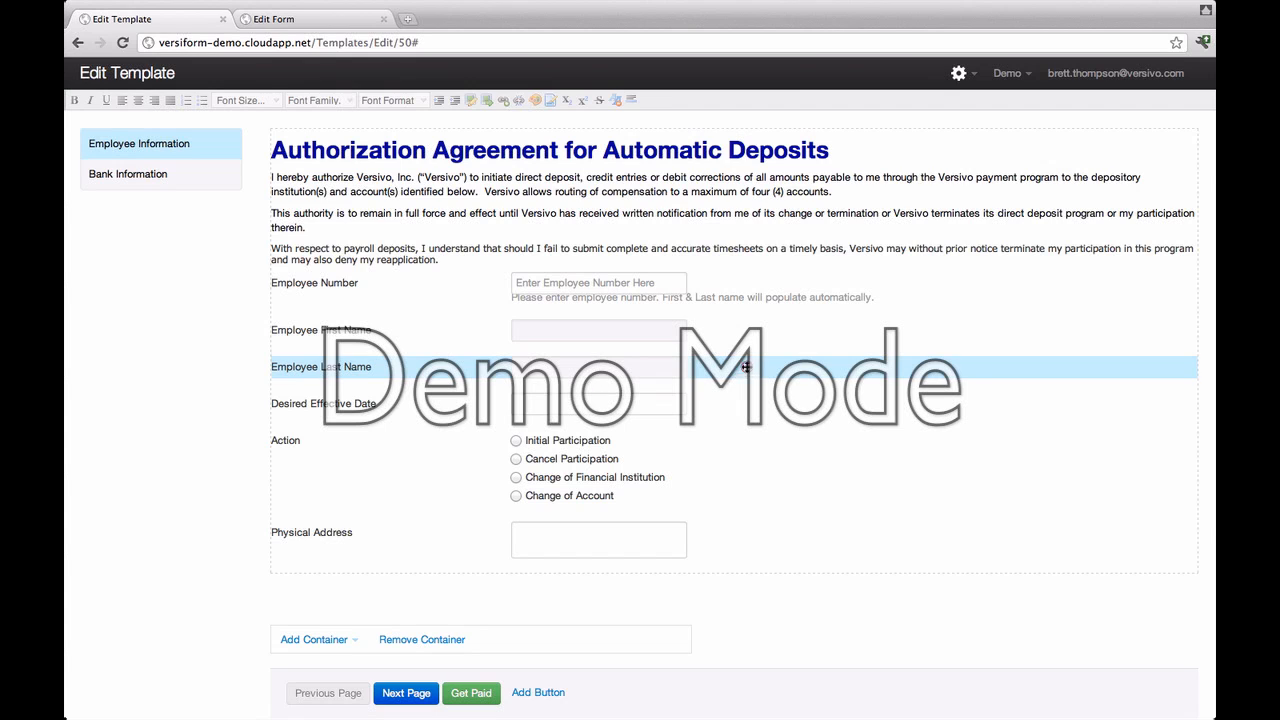
Step: Drag Employee Last Name above First Name, then back to its original position
{"action": "left_click_drag", "start_coordinate": [741, 374], "coordinate": [745, 326]}
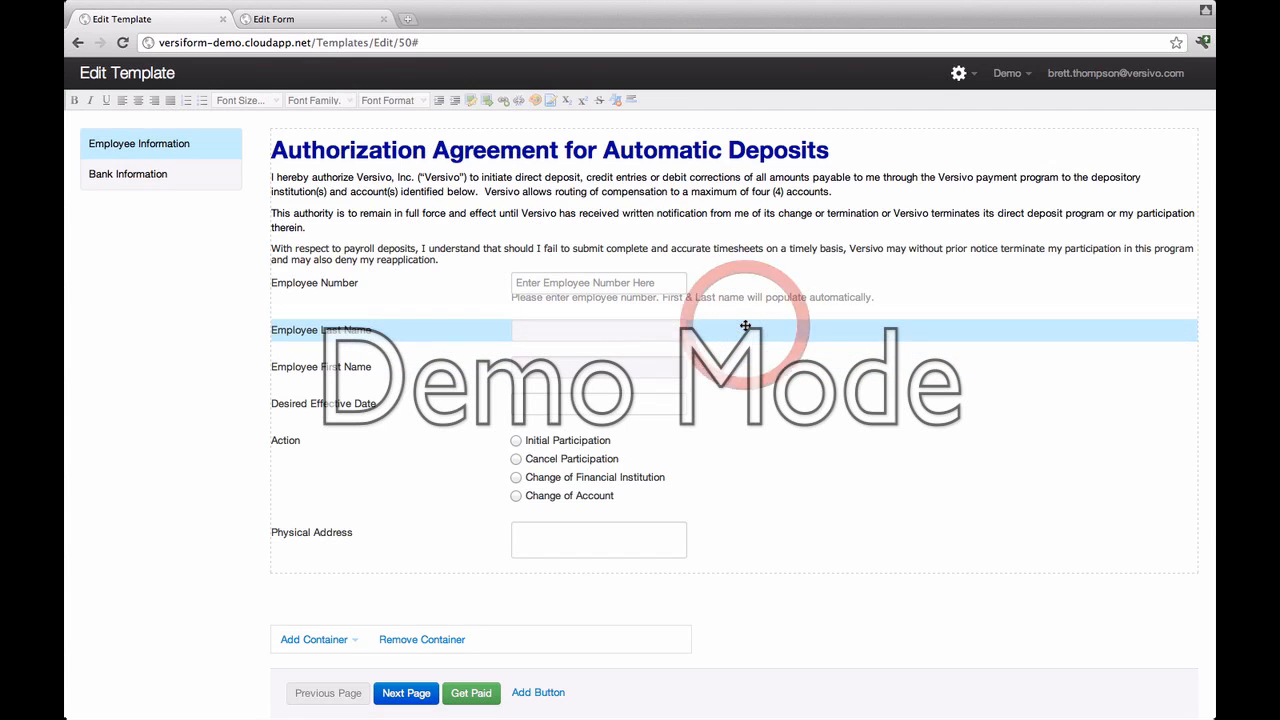
{"action": "left_click", "coordinate": [745, 326]}
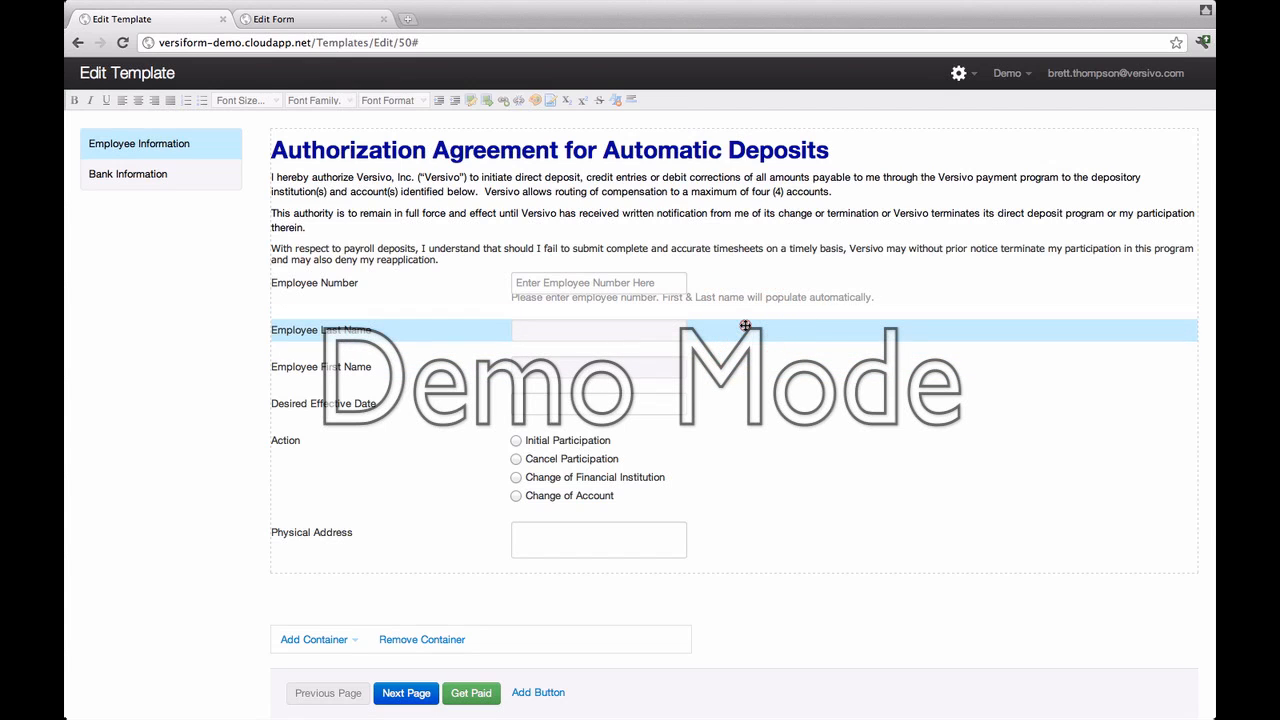
{"action": "left_click_drag", "start_coordinate": [745, 326], "coordinate": [741, 363]}
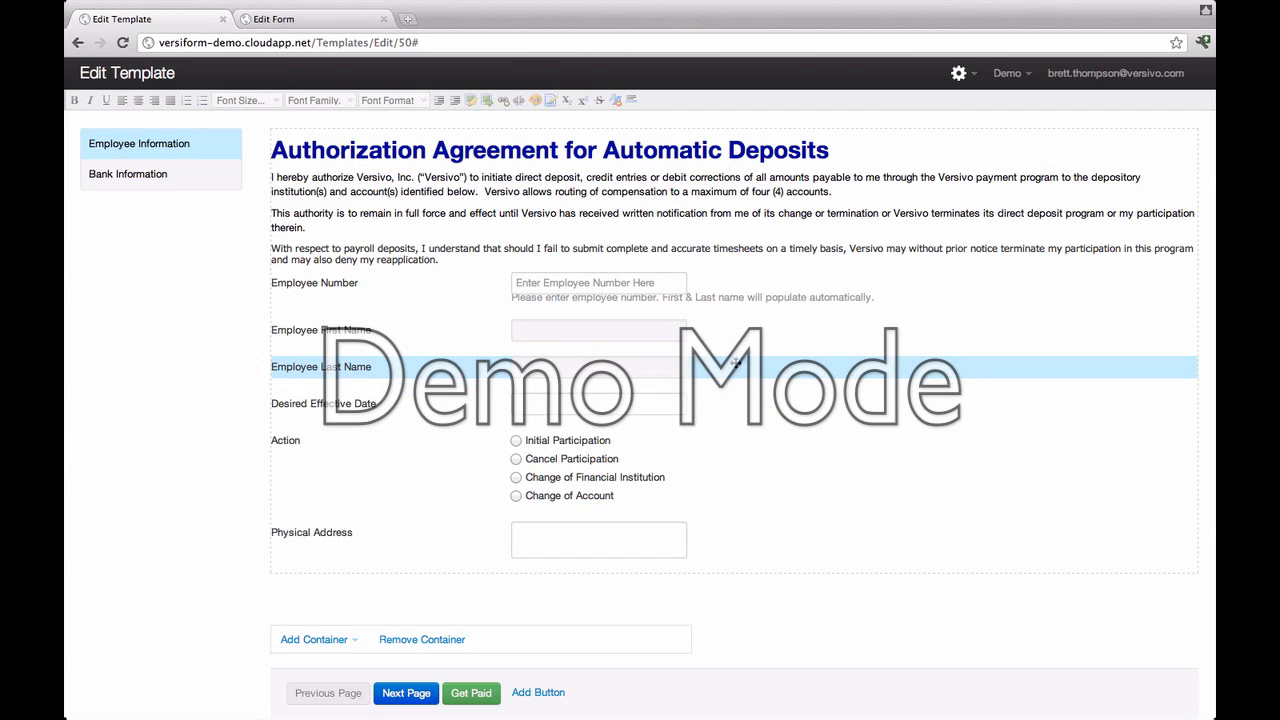
Step: Widen the Employee First Name and Last Name inputs to a matching width
{"action": "left_click", "coordinate": [686, 331]}
{"action": "left_click_drag", "start_coordinate": [686, 331], "coordinate": [757, 323]}
{"action": "left_click_drag", "start_coordinate": [682, 368], "coordinate": [746, 366]}
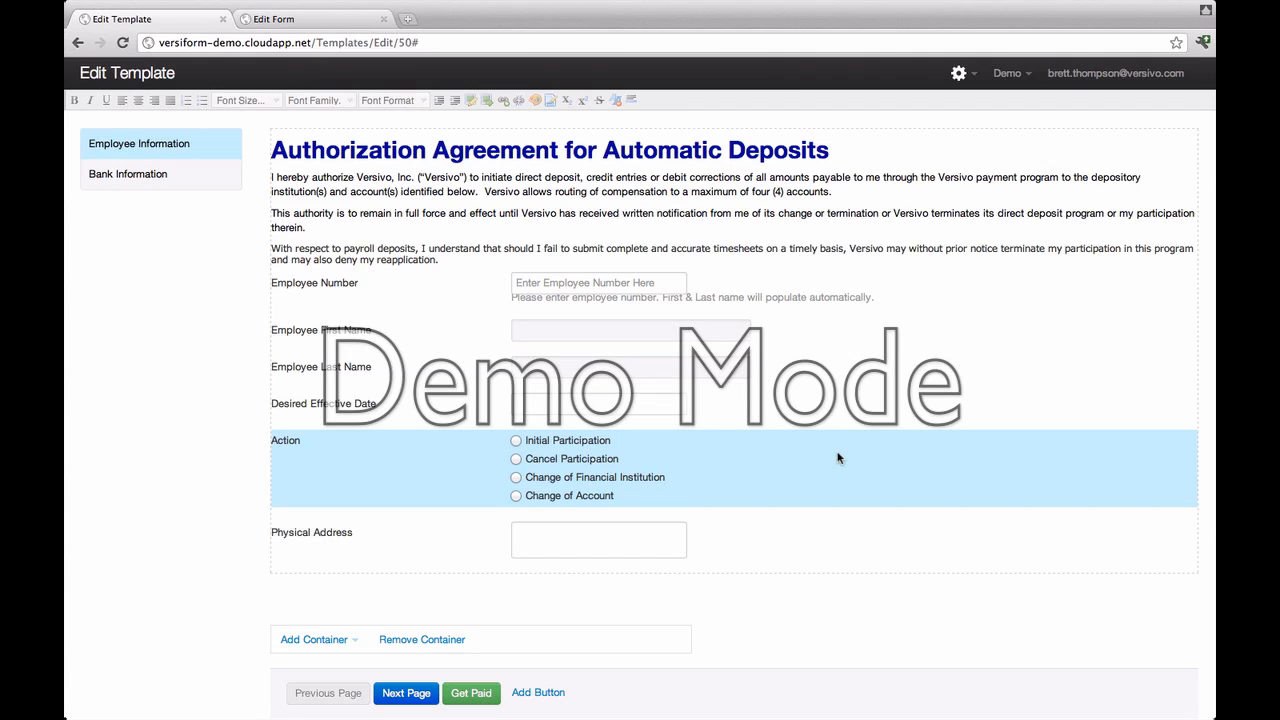
Step: On the Bank Information page, add a text box, a dropdown and three more text box questions
{"action": "left_click", "coordinate": [151, 184]}
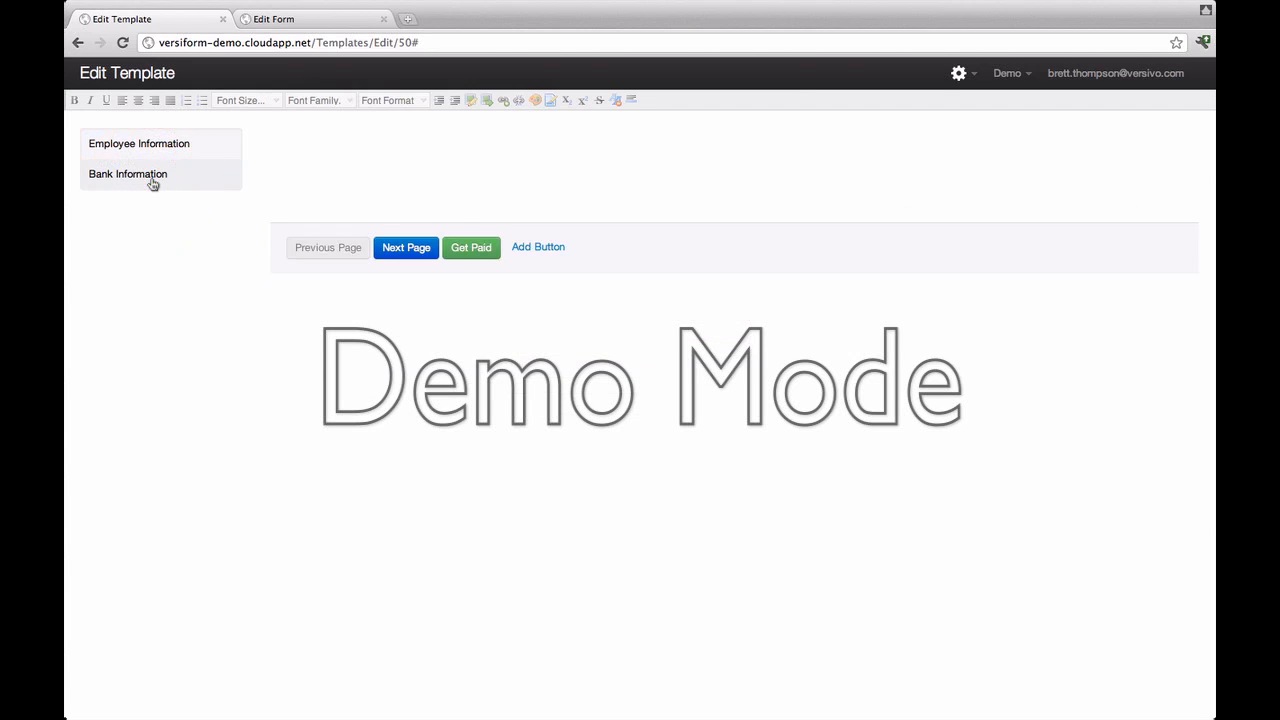
{"action": "right_click", "coordinate": [458, 153]}
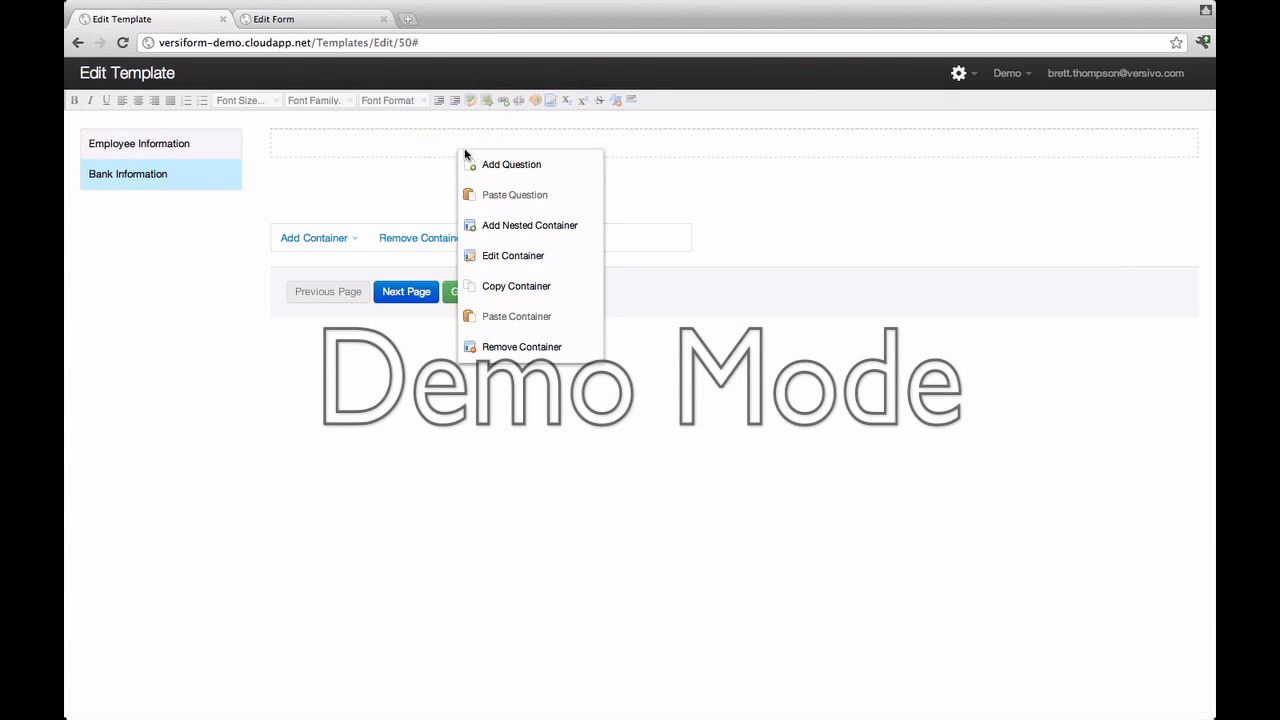
{"action": "mouse_move", "coordinate": [488, 166]}
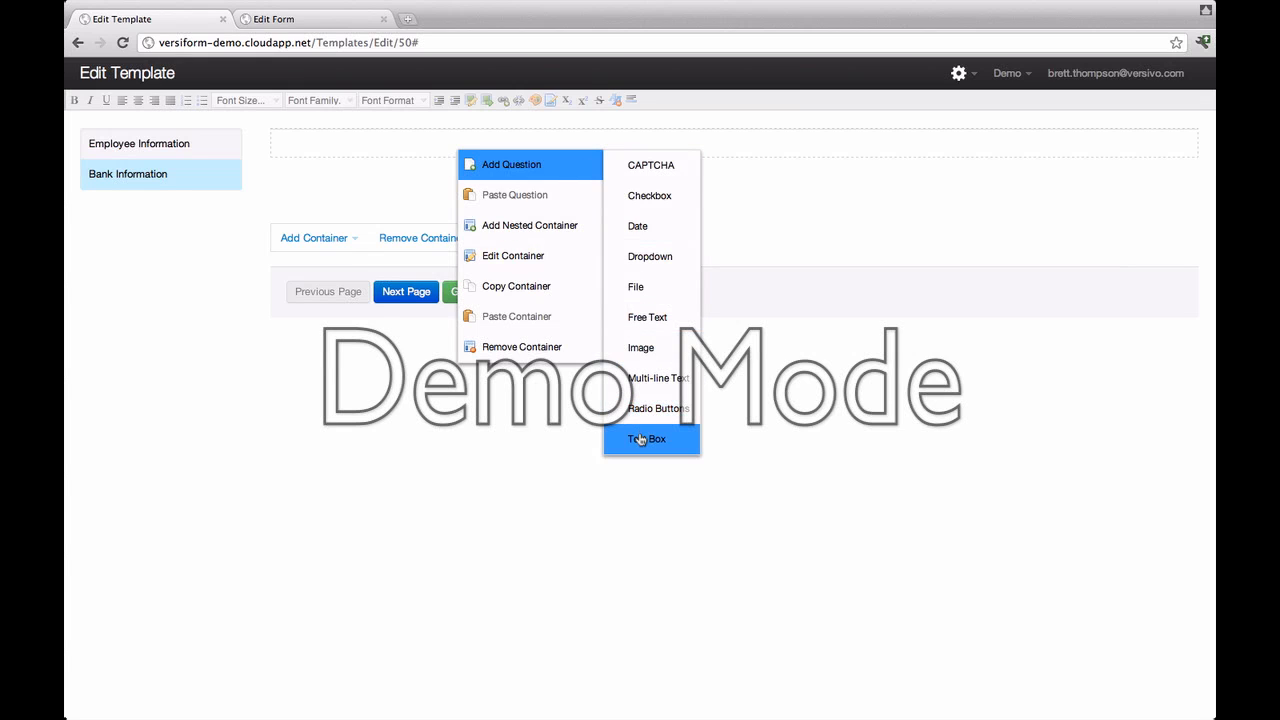
{"action": "left_click", "coordinate": [640, 440]}
{"action": "left_click", "coordinate": [659, 266]}
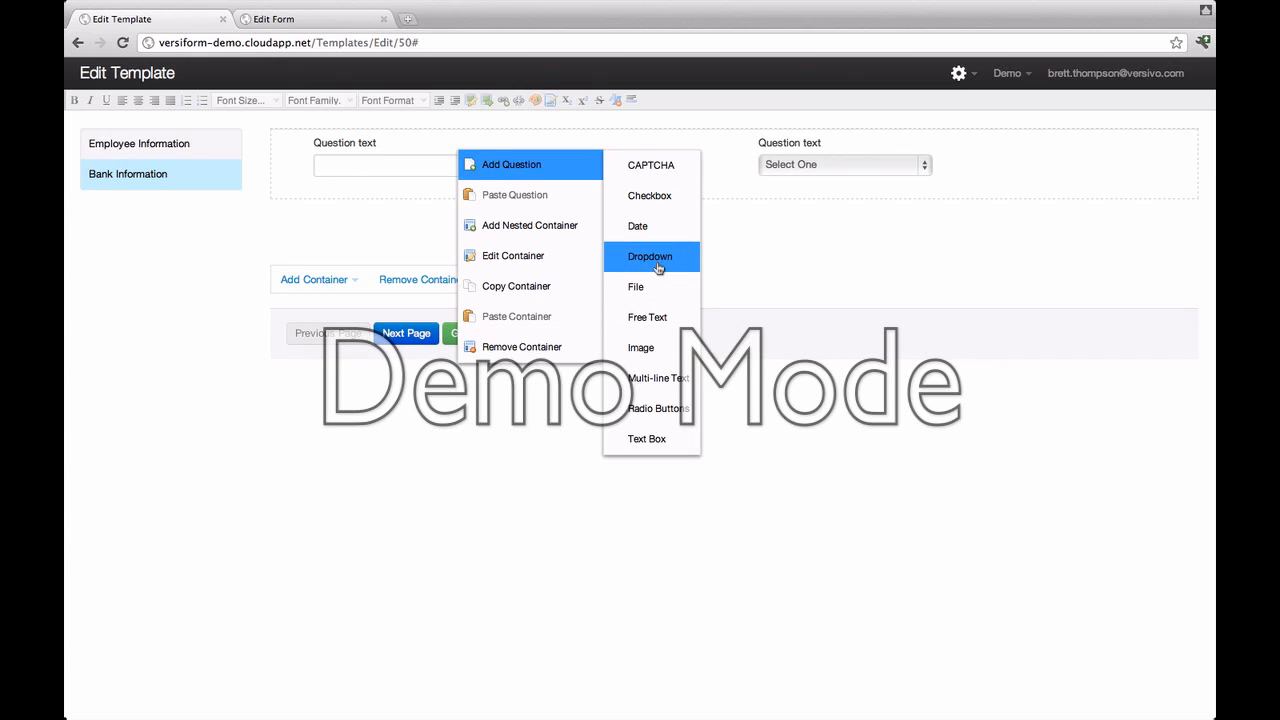
{"action": "left_click", "coordinate": [661, 435]}
{"action": "left_click", "coordinate": [661, 435]}
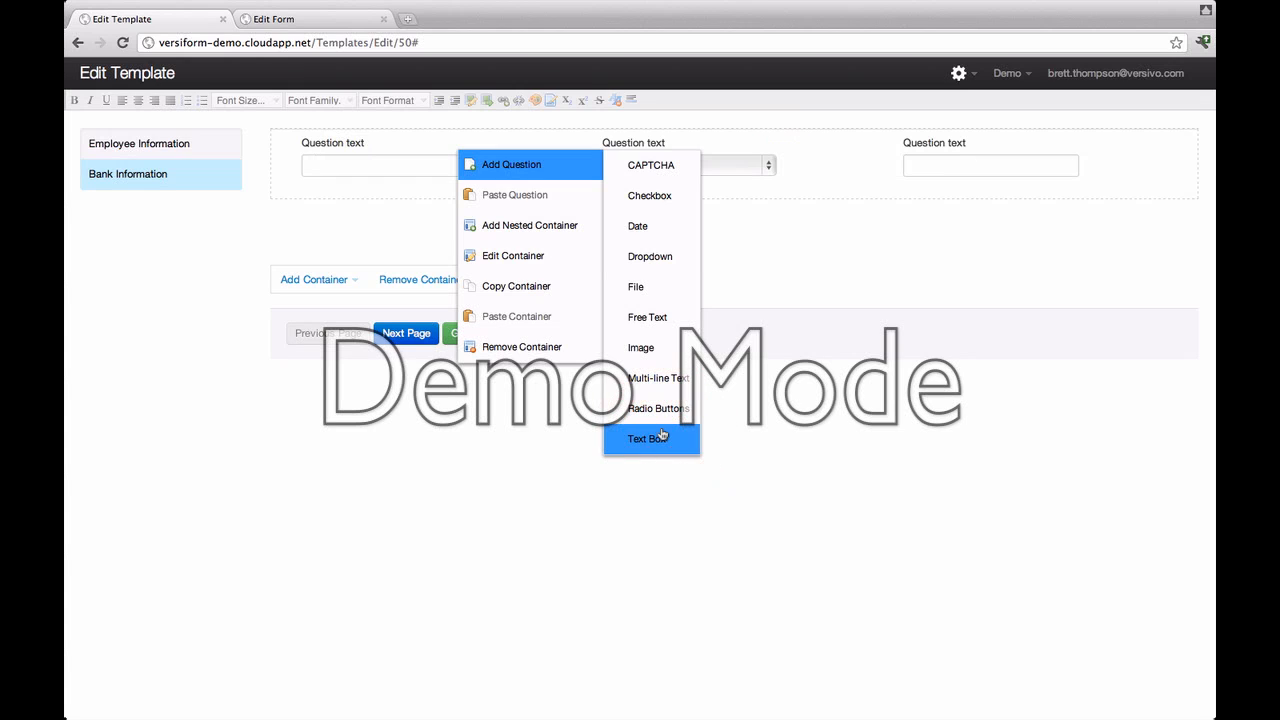
{"action": "left_click", "coordinate": [661, 435]}
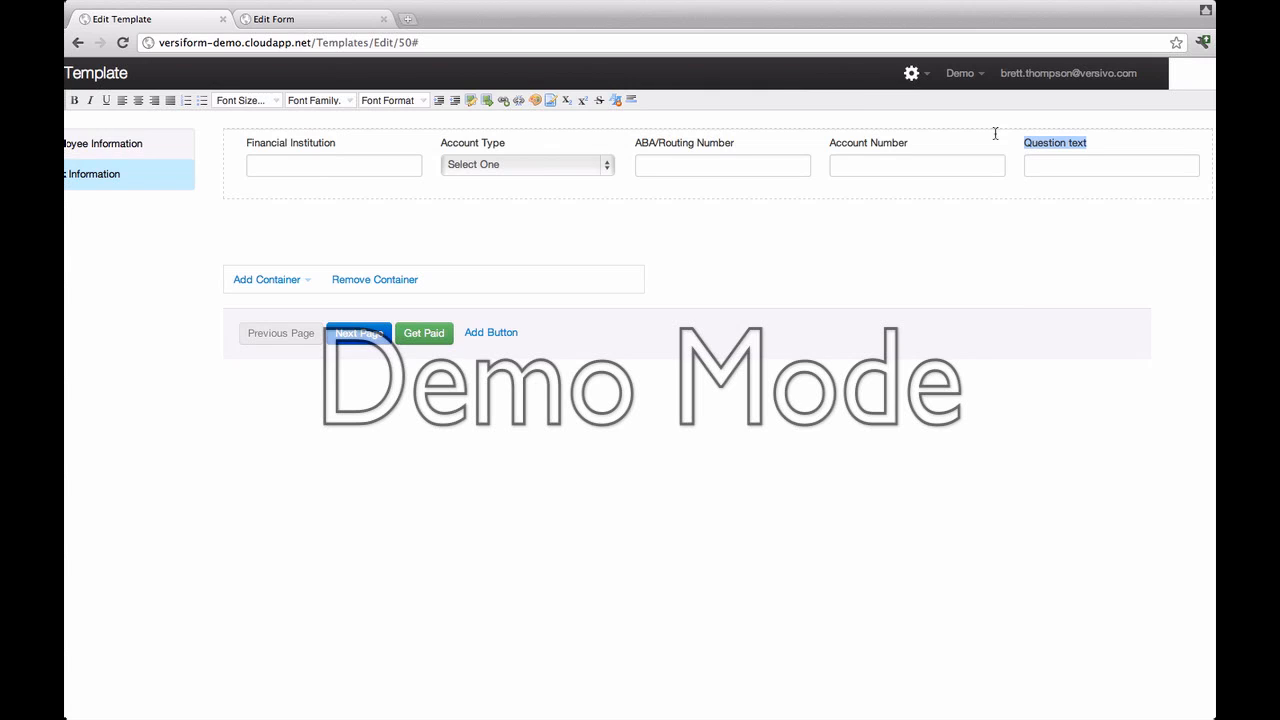
Step: Label the fifth question 'Percentage to Deposit'
{"action": "type", "text": "Percentage to Deposi"}
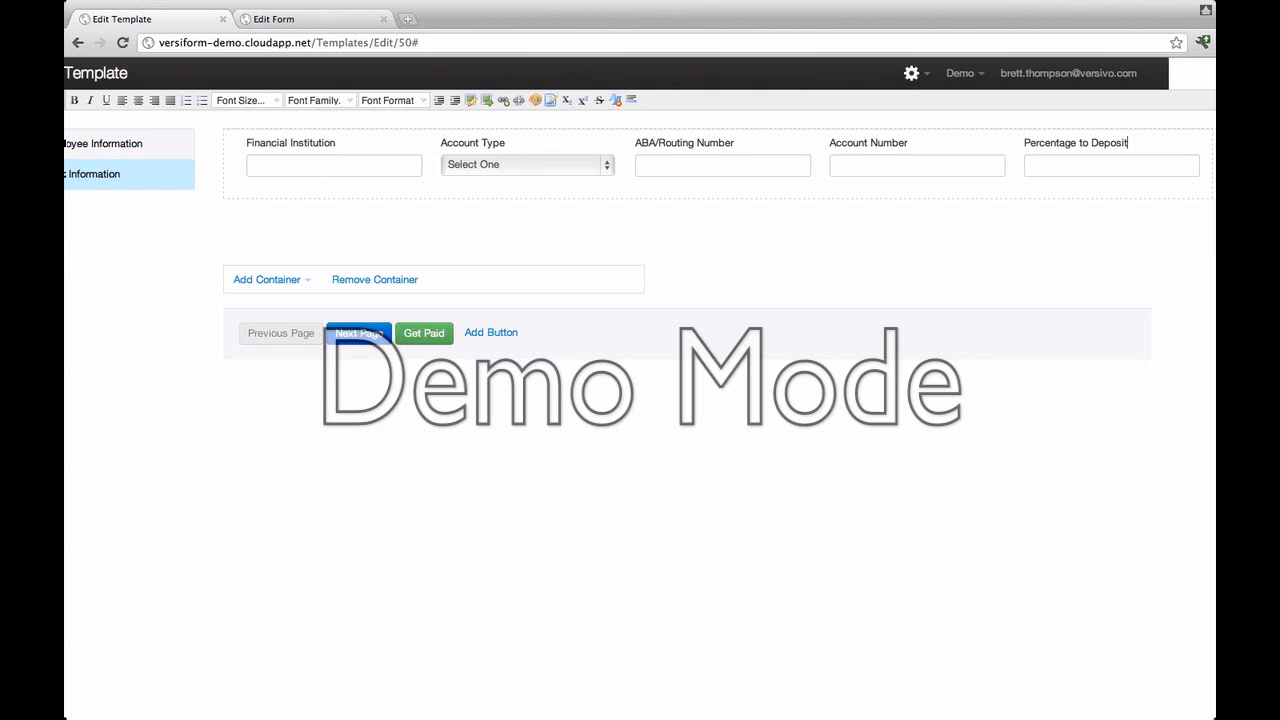
{"action": "type", "text": "t"}
{"action": "left_click", "coordinate": [637, 194]}
{"action": "right_click", "coordinate": [662, 192]}
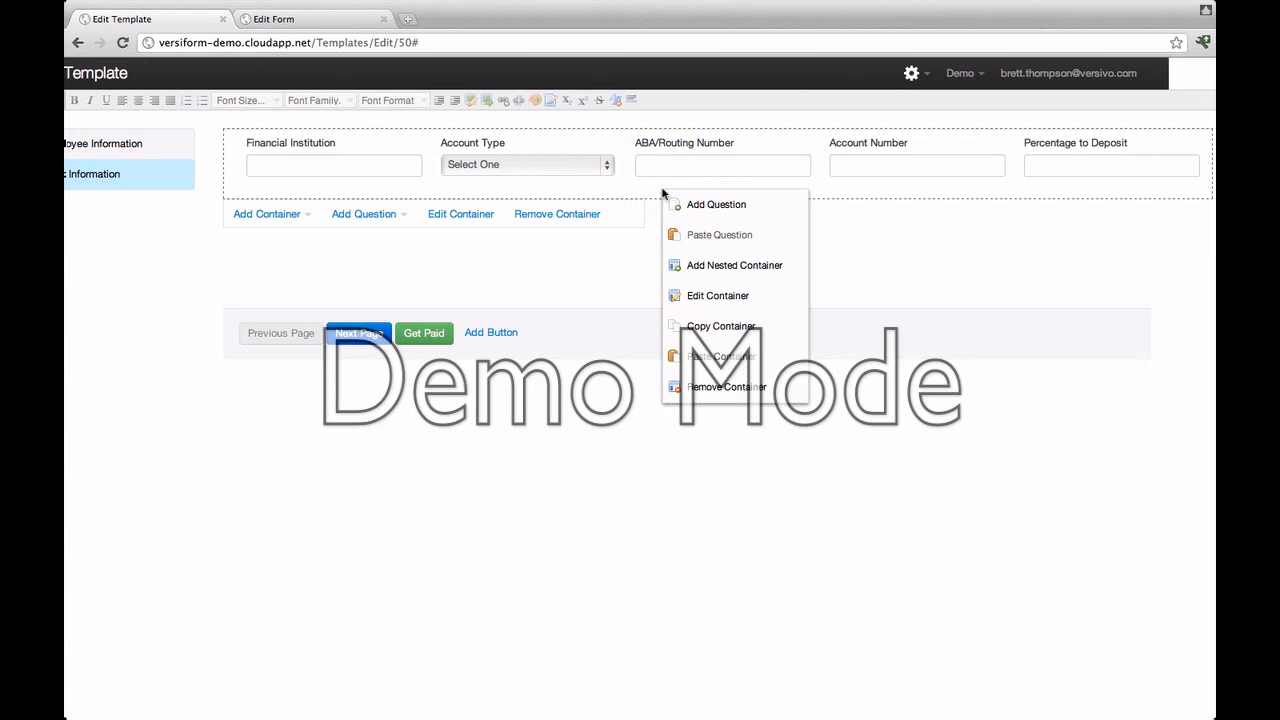
Step: Paste the five column headers, turn on Hide Labels and Repeating, and name the container 'Banks'
{"action": "left_click", "coordinate": [709, 295]}
{"action": "left_click", "coordinate": [520, 271]}
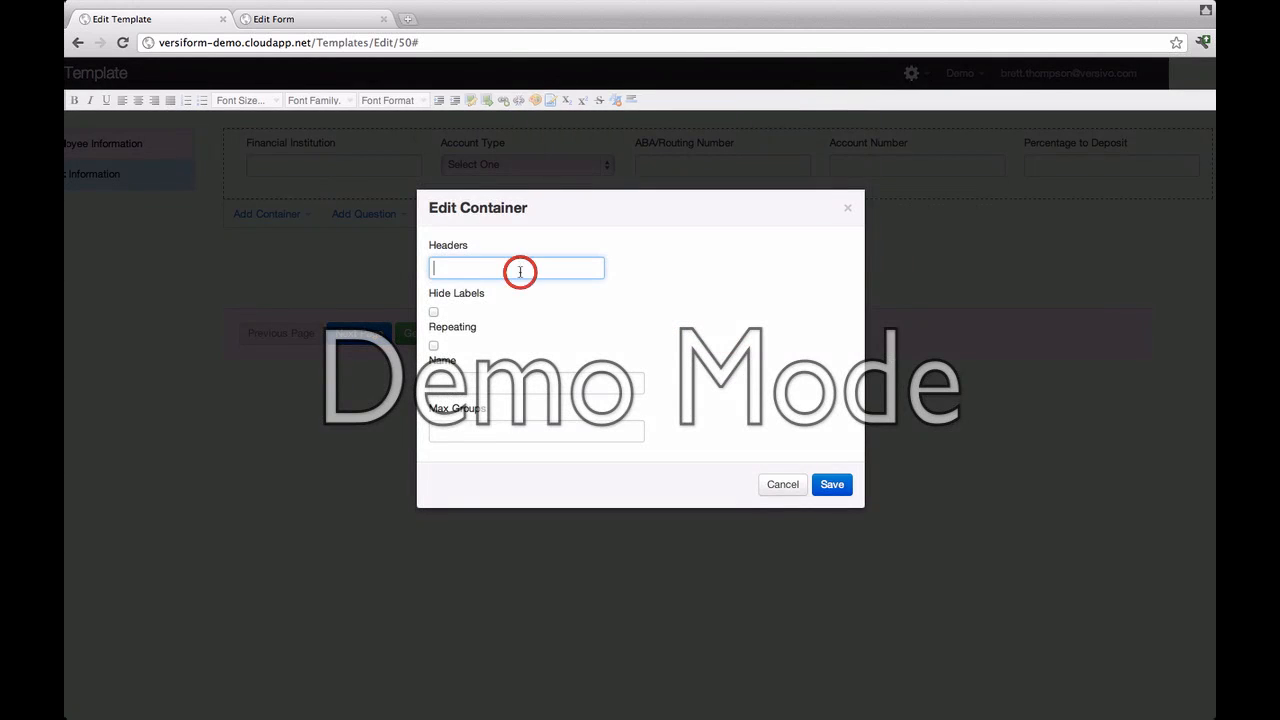
{"action": "key", "text": "super+v"}
{"action": "left_click", "coordinate": [434, 314]}
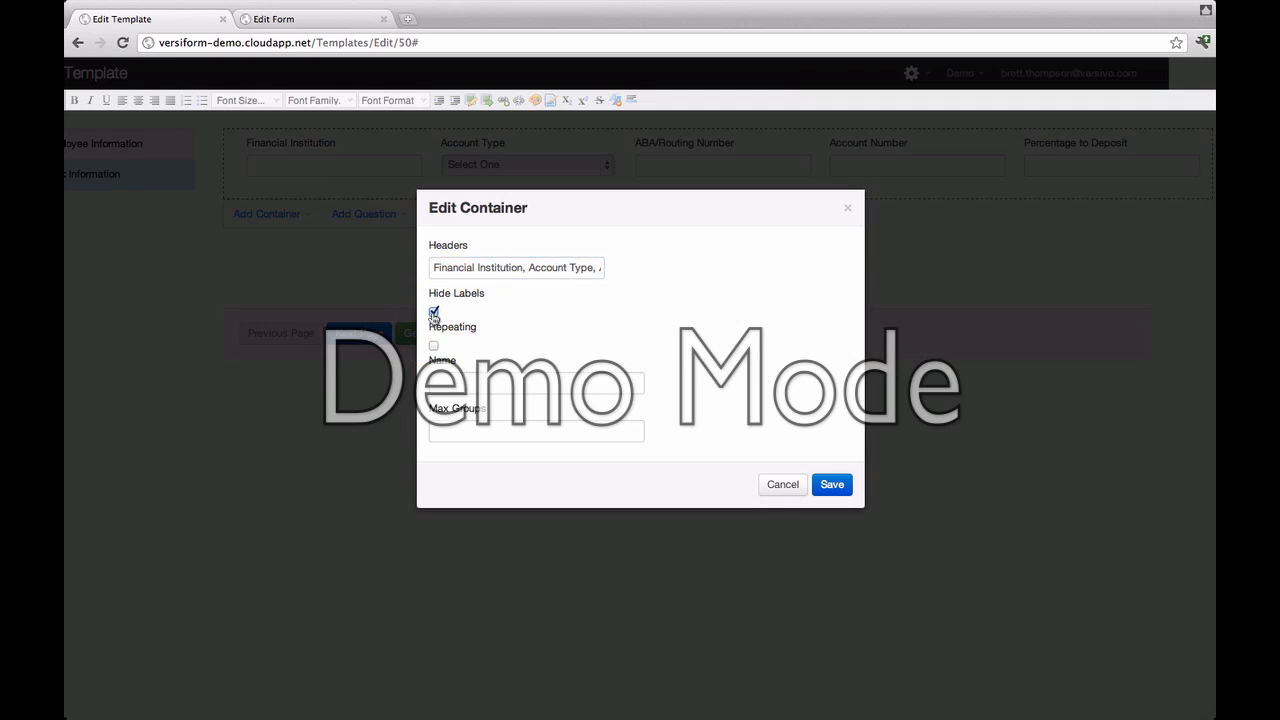
{"action": "left_click", "coordinate": [433, 345]}
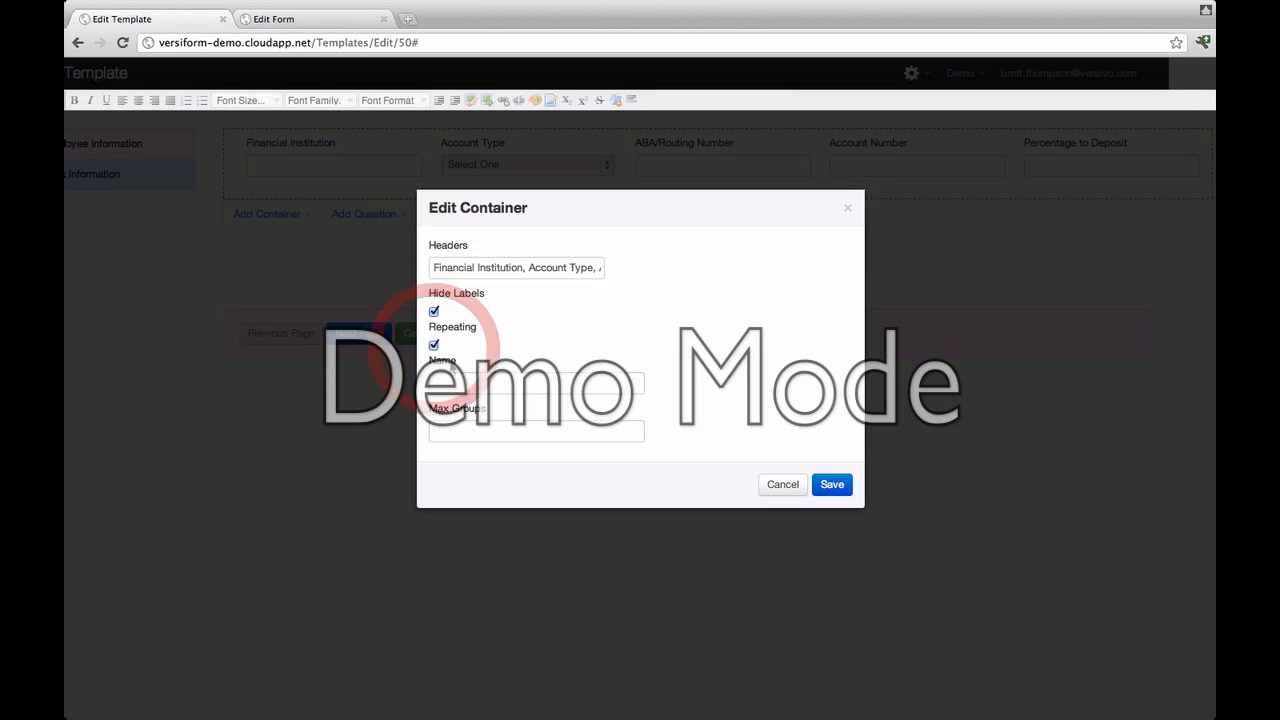
{"action": "left_click", "coordinate": [446, 384]}
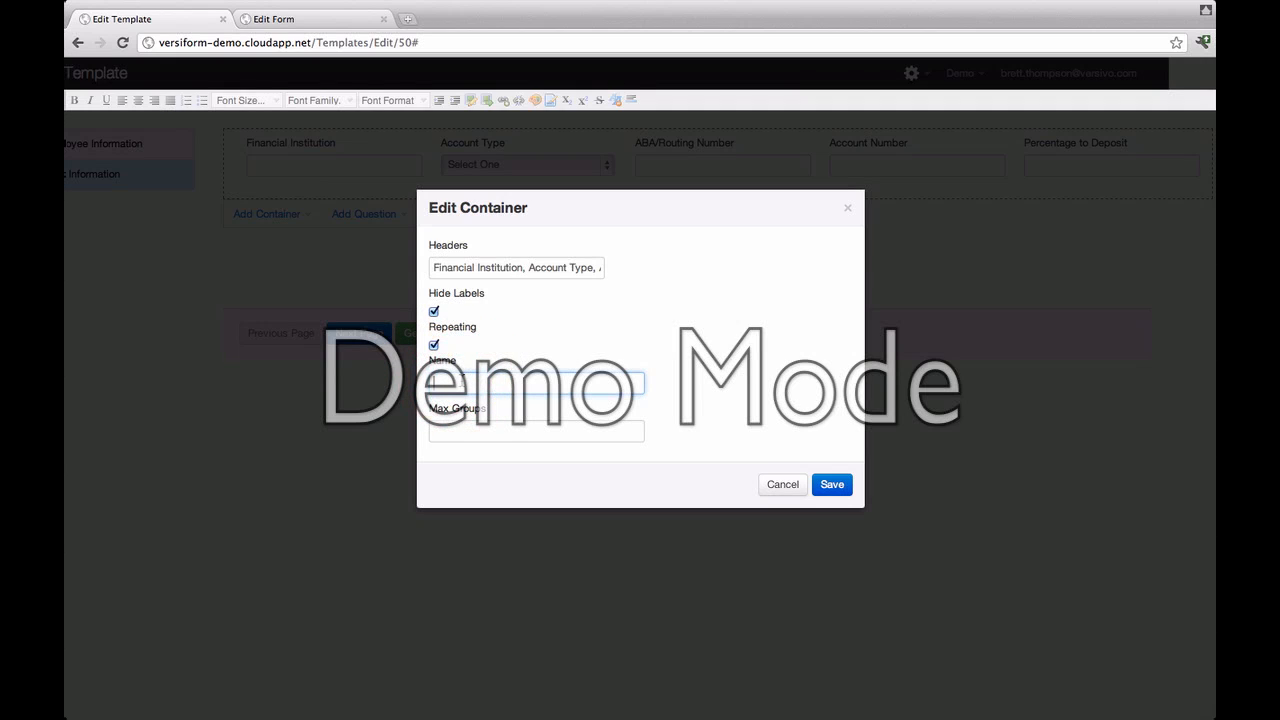
{"action": "type", "text": "Banks"}
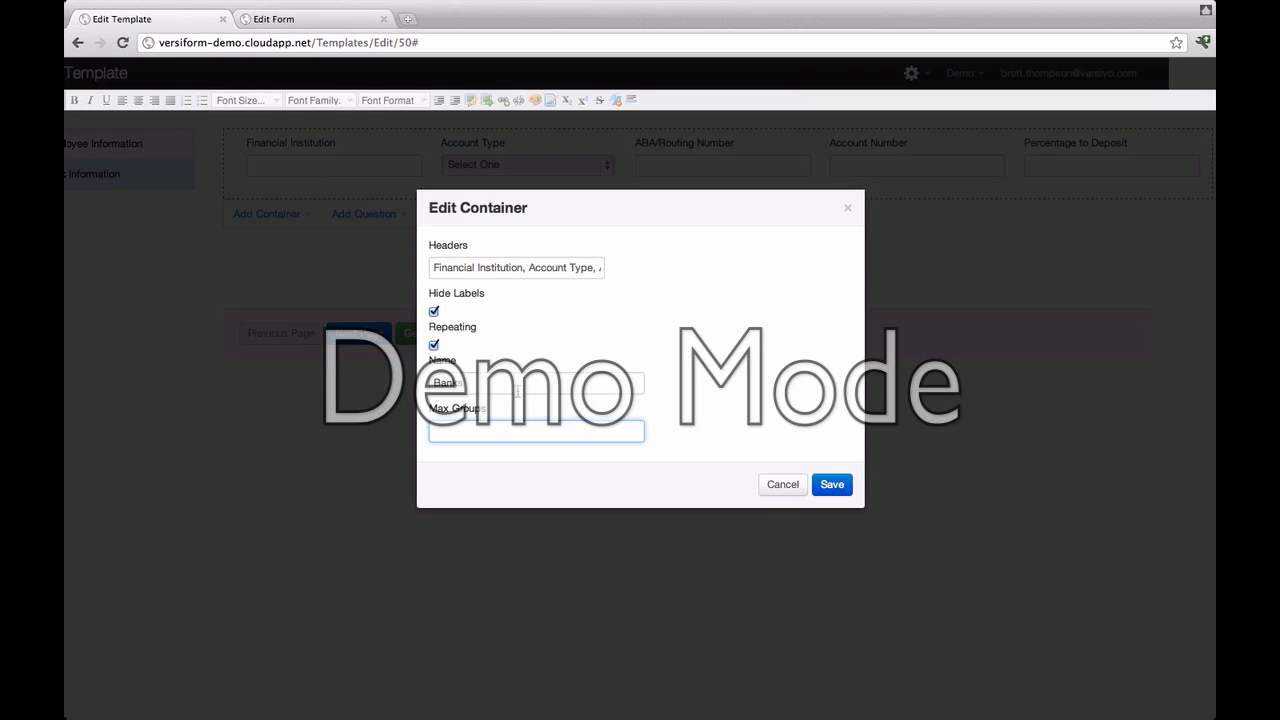
{"action": "left_click", "coordinate": [825, 483]}
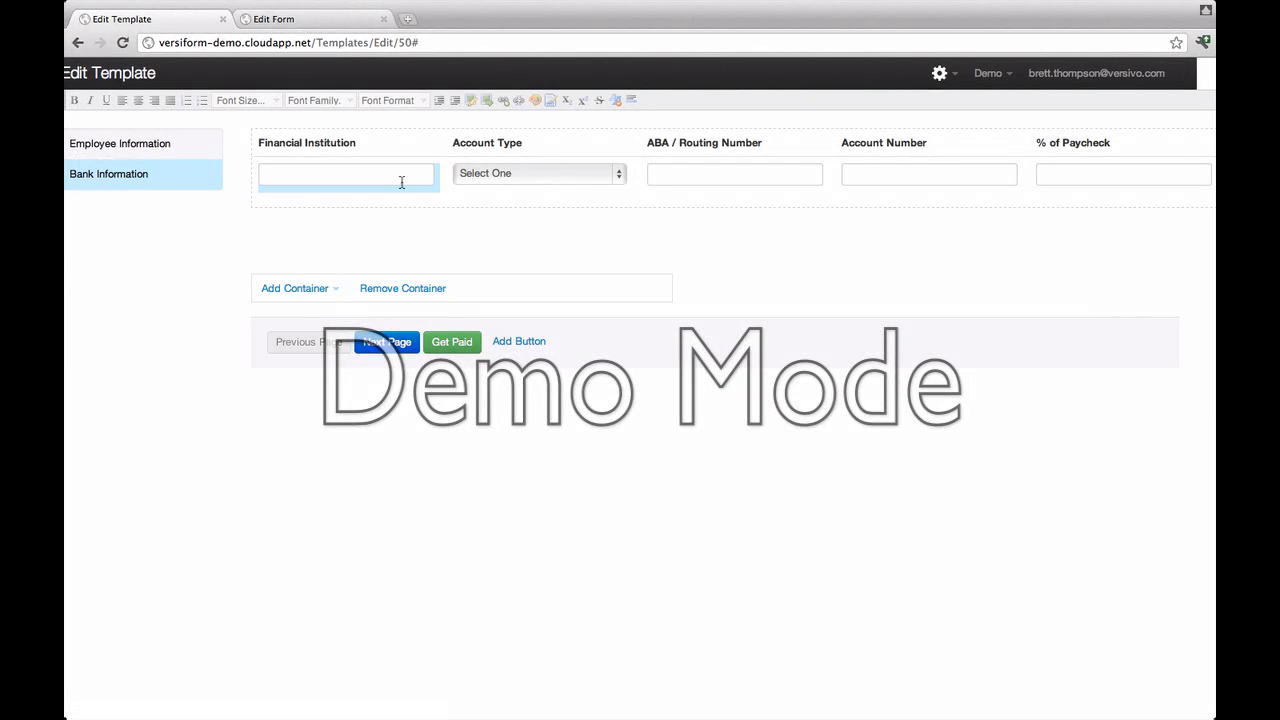
Step: Make Financial Institution required and autocomplete it from Banks by Bank Name, then save
{"action": "right_click", "coordinate": [397, 176]}
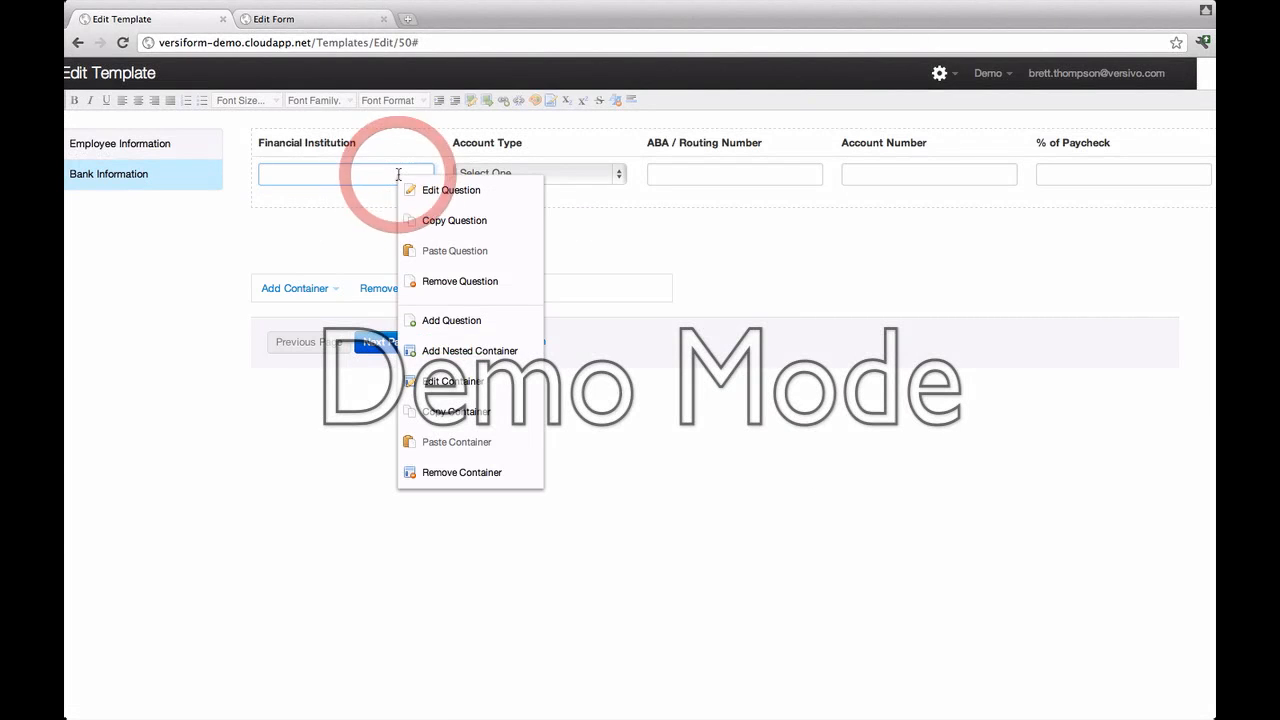
{"action": "left_click", "coordinate": [448, 192]}
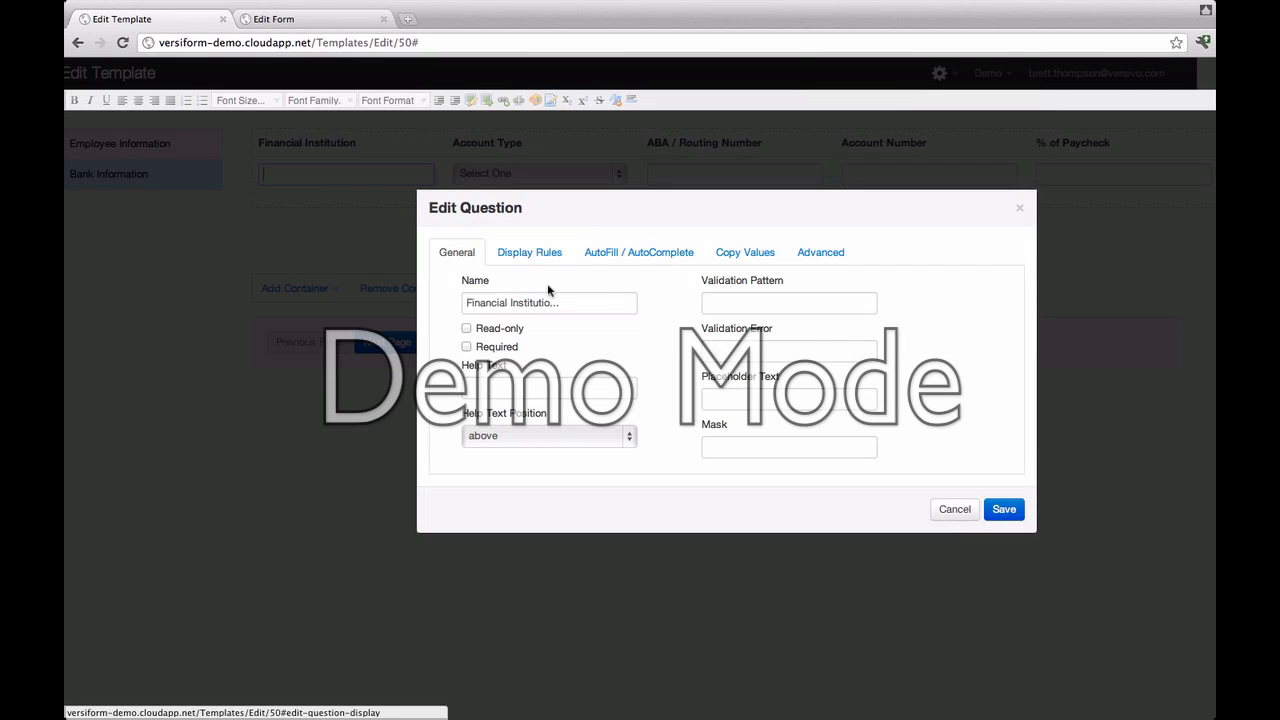
{"action": "left_click", "coordinate": [467, 348]}
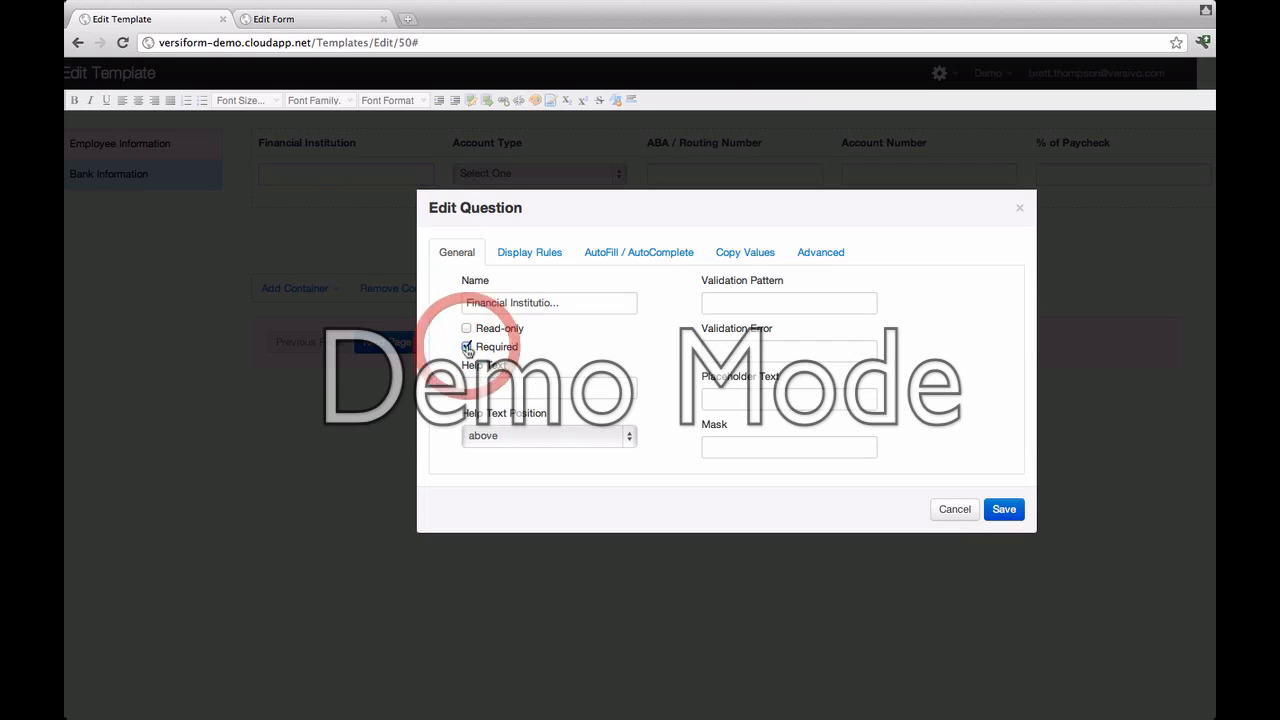
{"action": "left_click", "coordinate": [657, 254]}
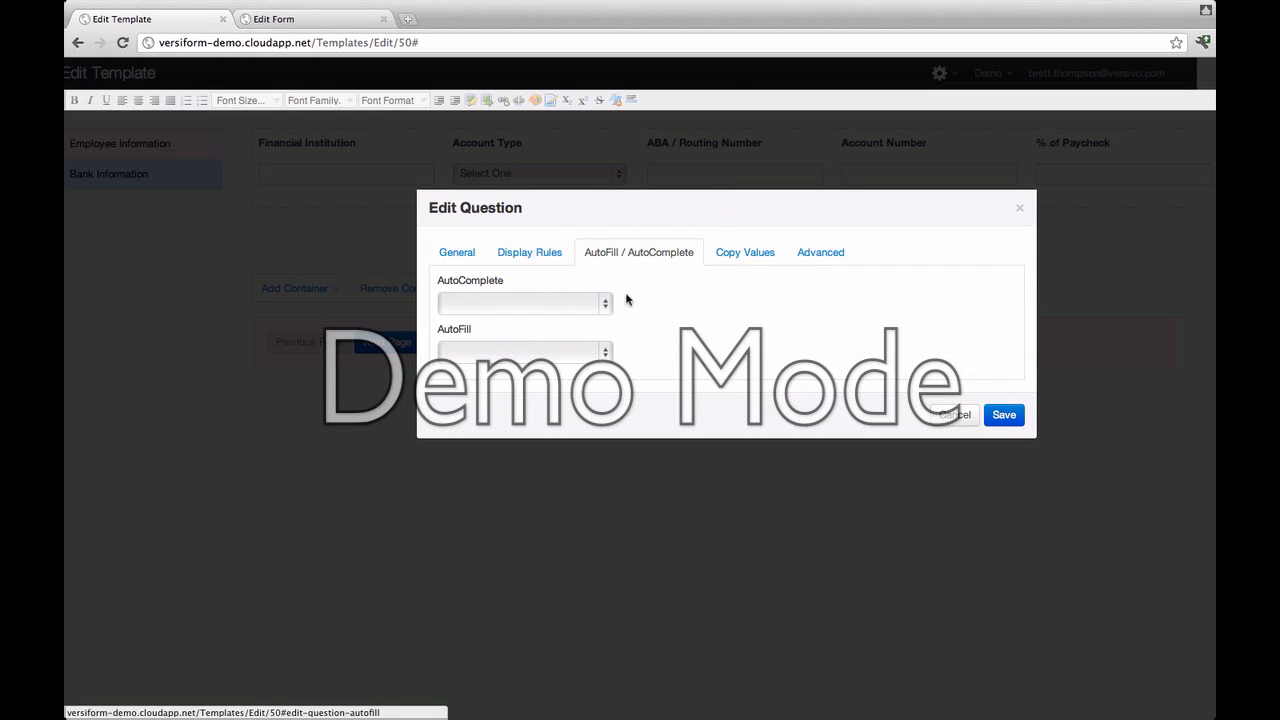
{"action": "left_click", "coordinate": [607, 305]}
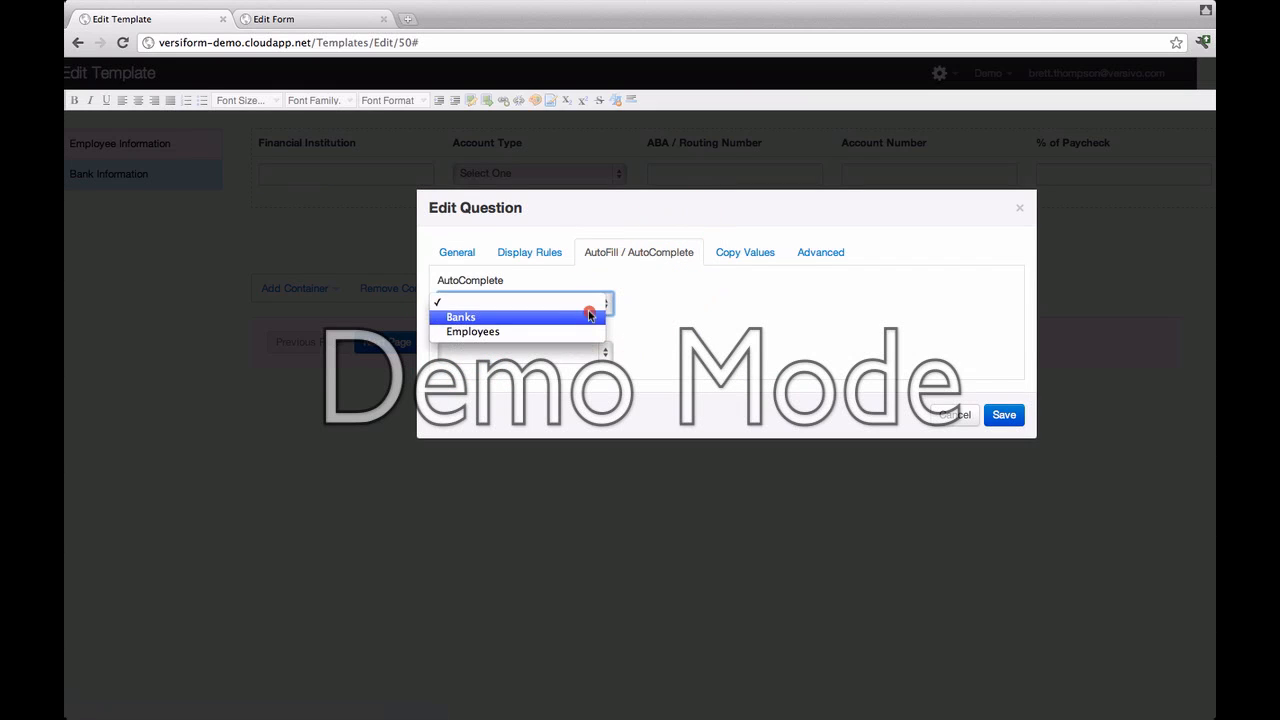
{"action": "left_click", "coordinate": [588, 313]}
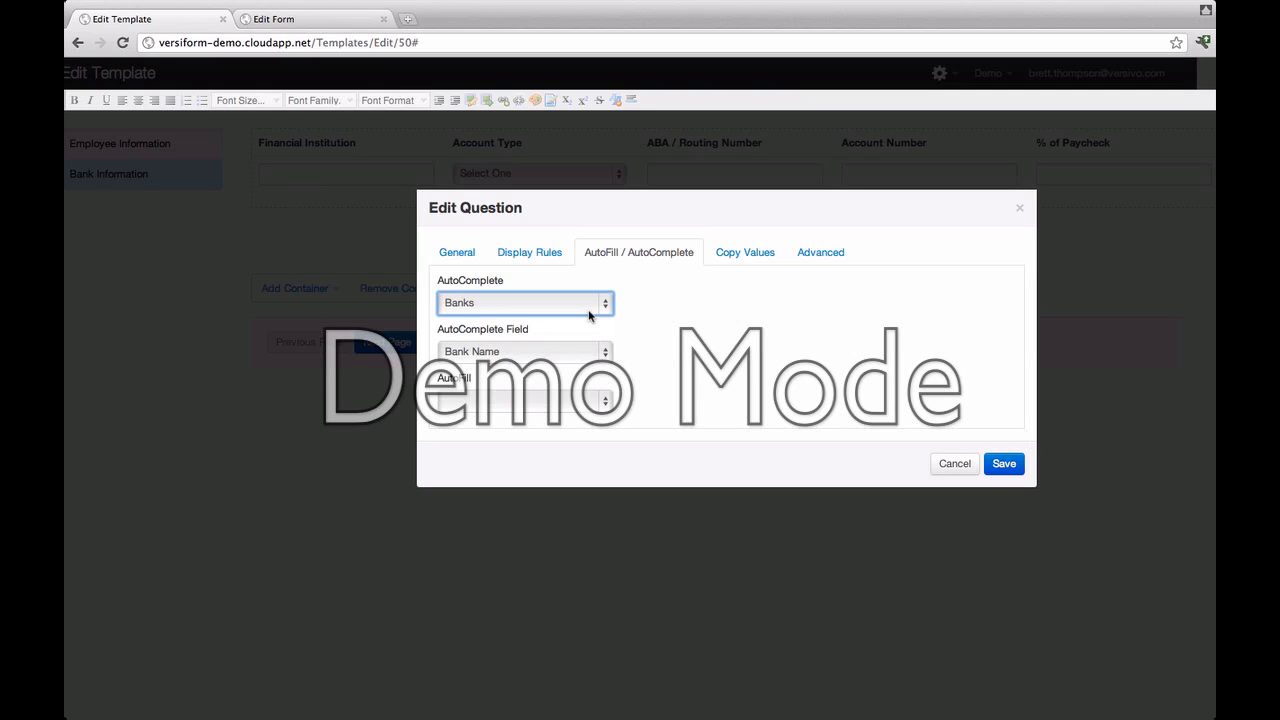
{"action": "left_click", "coordinate": [606, 355]}
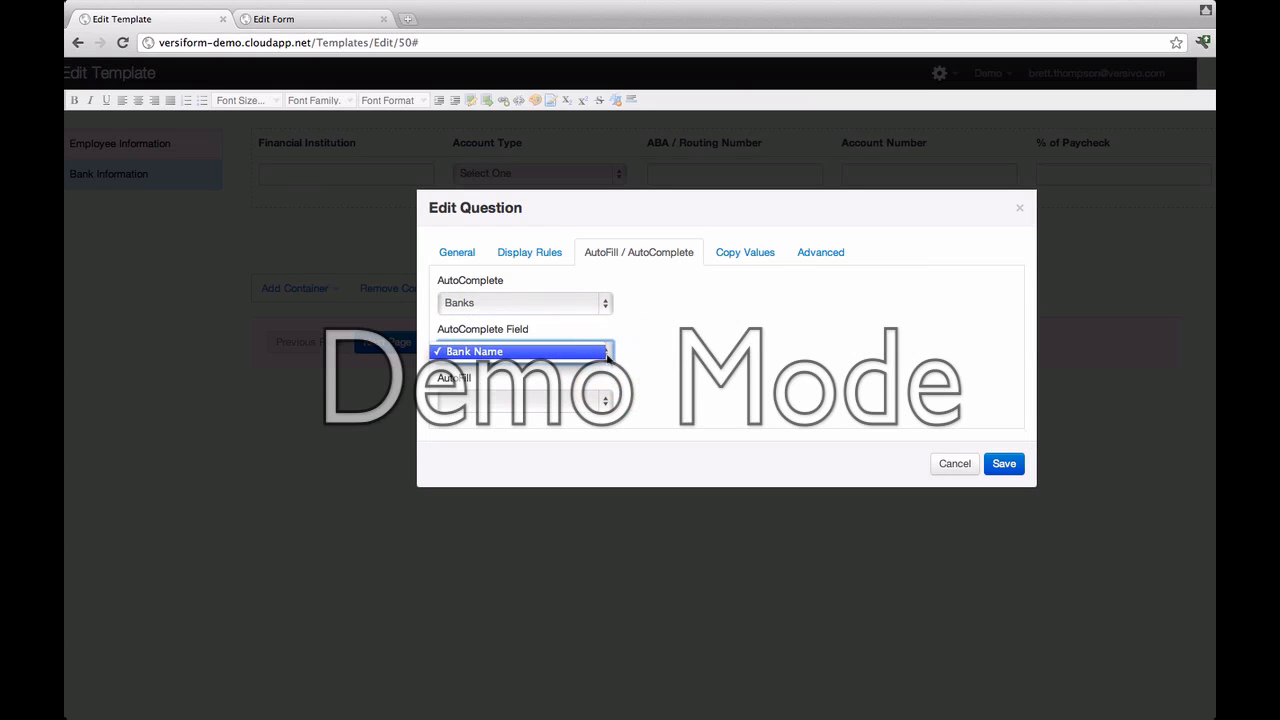
{"action": "left_click", "coordinate": [516, 356]}
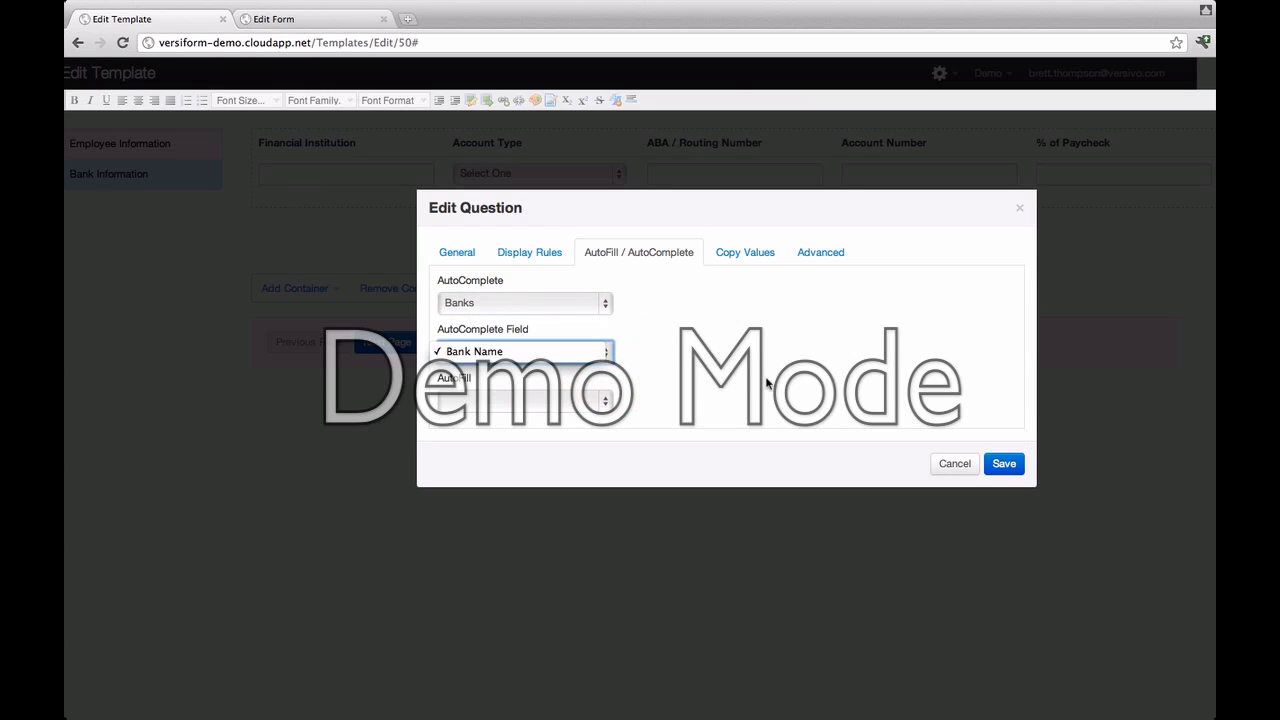
{"action": "left_click", "coordinate": [1008, 463]}
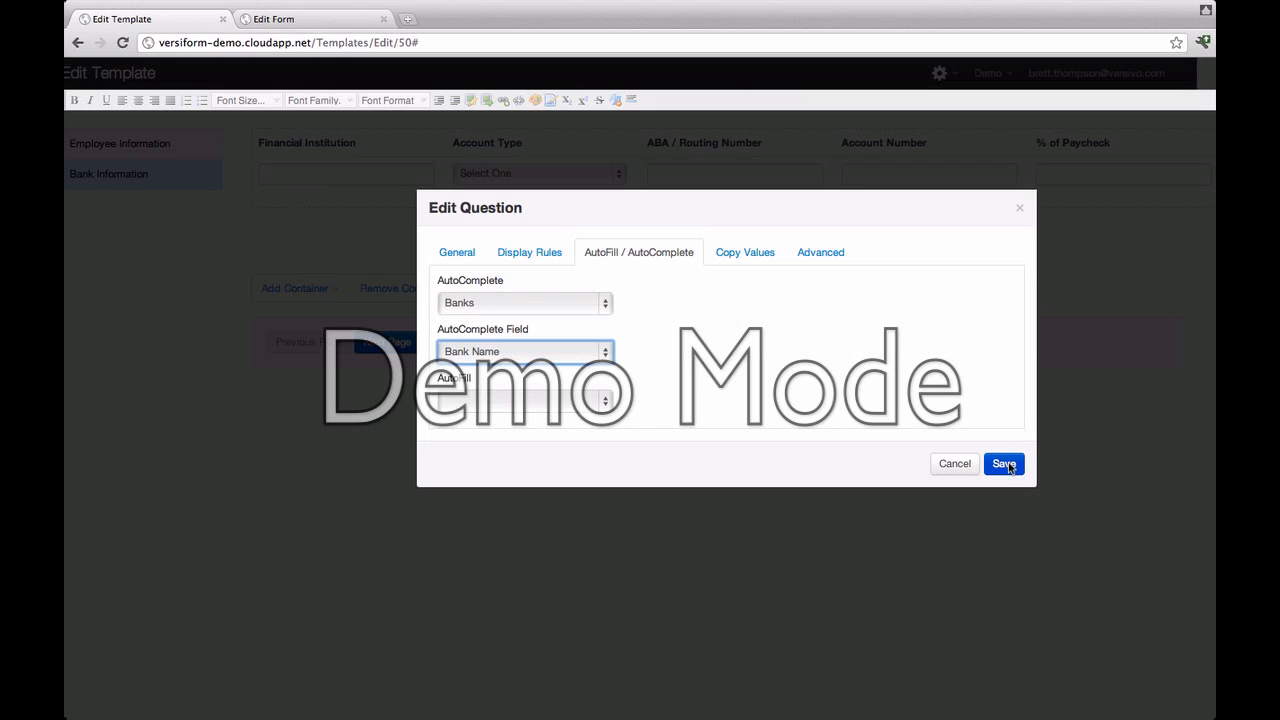
{"action": "left_click", "coordinate": [1004, 464]}
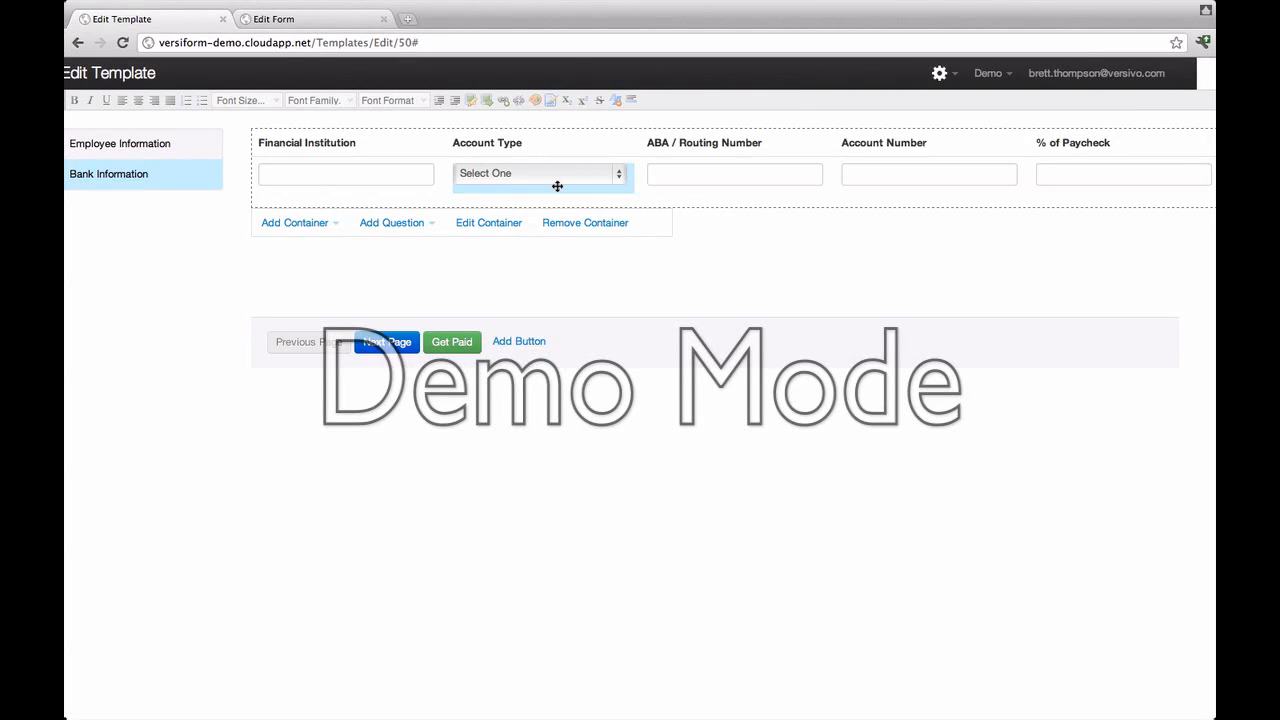
Step: Give the Account Type dropdown the options Checking, Saving, Money Market and Other
{"action": "right_click", "coordinate": [556, 181]}
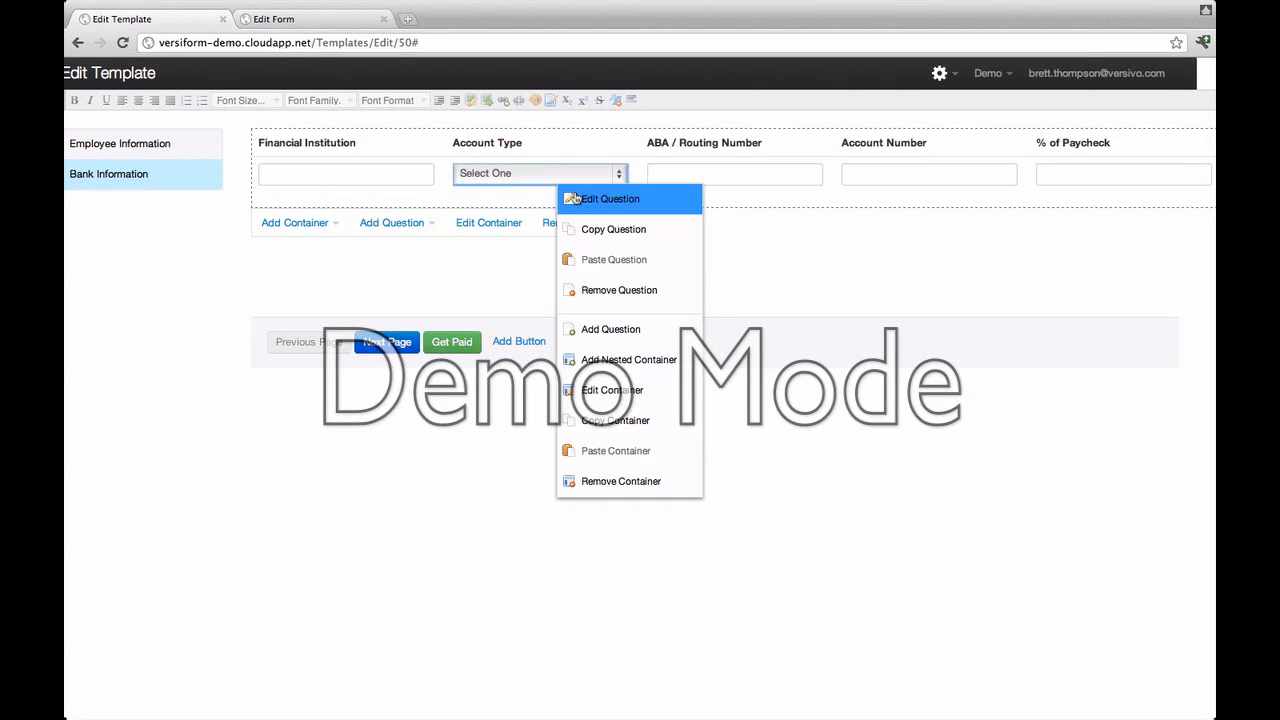
{"action": "left_click", "coordinate": [589, 202]}
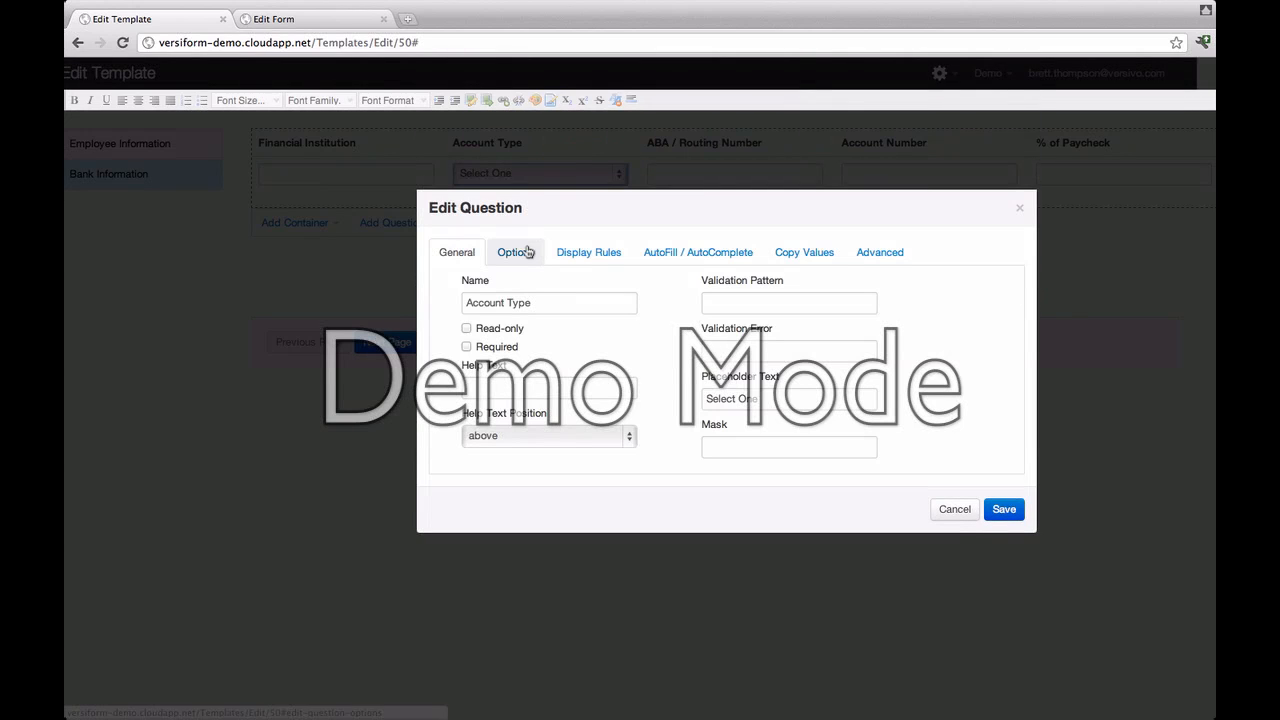
{"action": "left_click", "coordinate": [527, 252]}
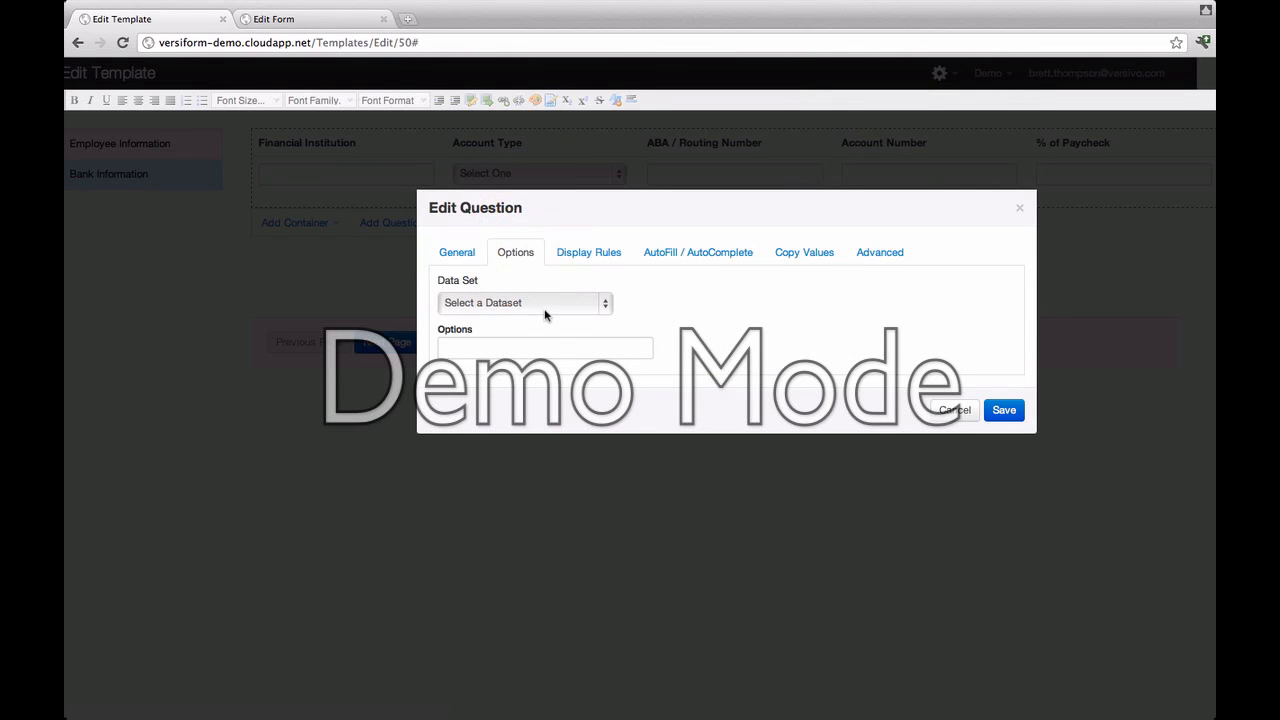
{"action": "left_click", "coordinate": [541, 345]}
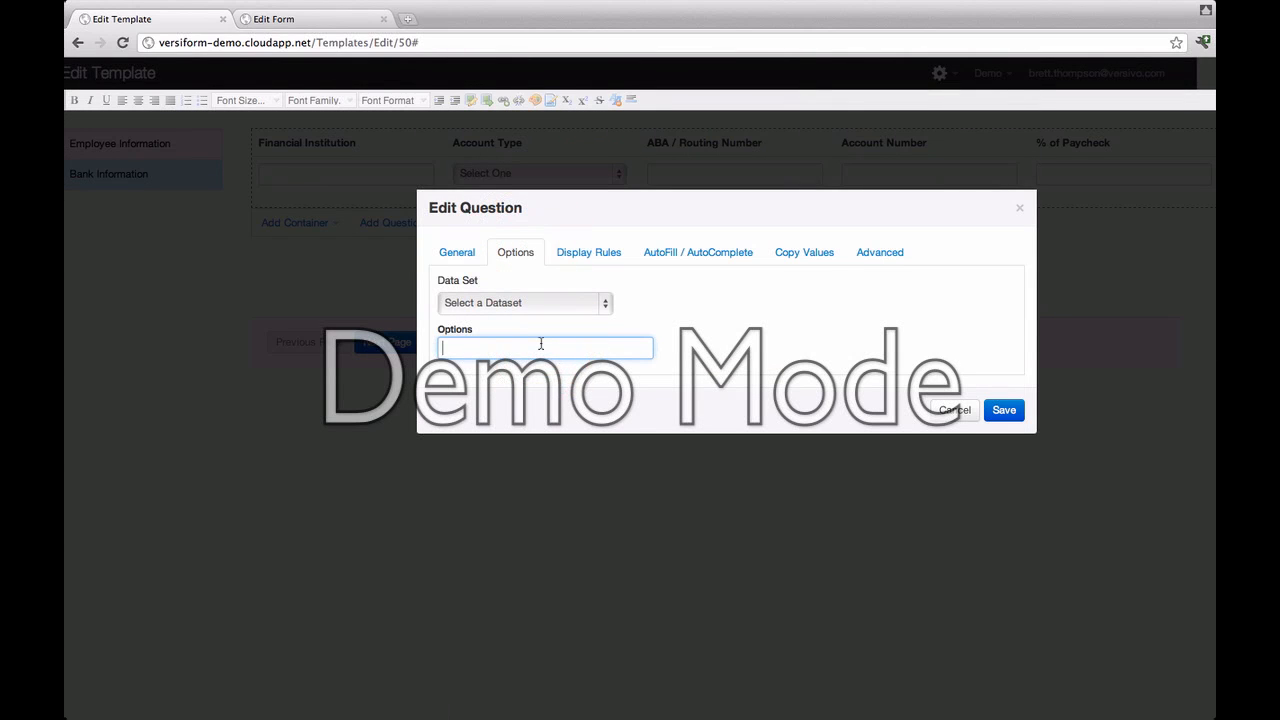
{"action": "type", "text": "Checking"}
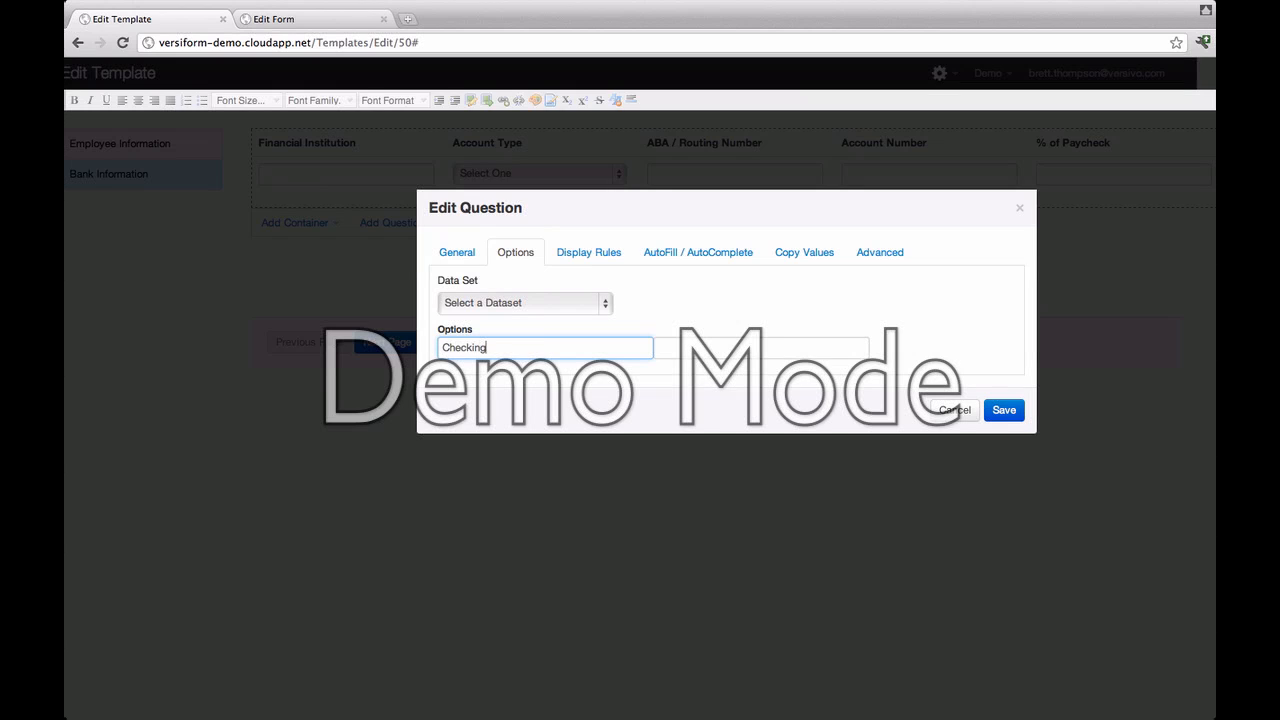
{"action": "key", "text": "Tab"}
{"action": "type", "text": "Saving"}
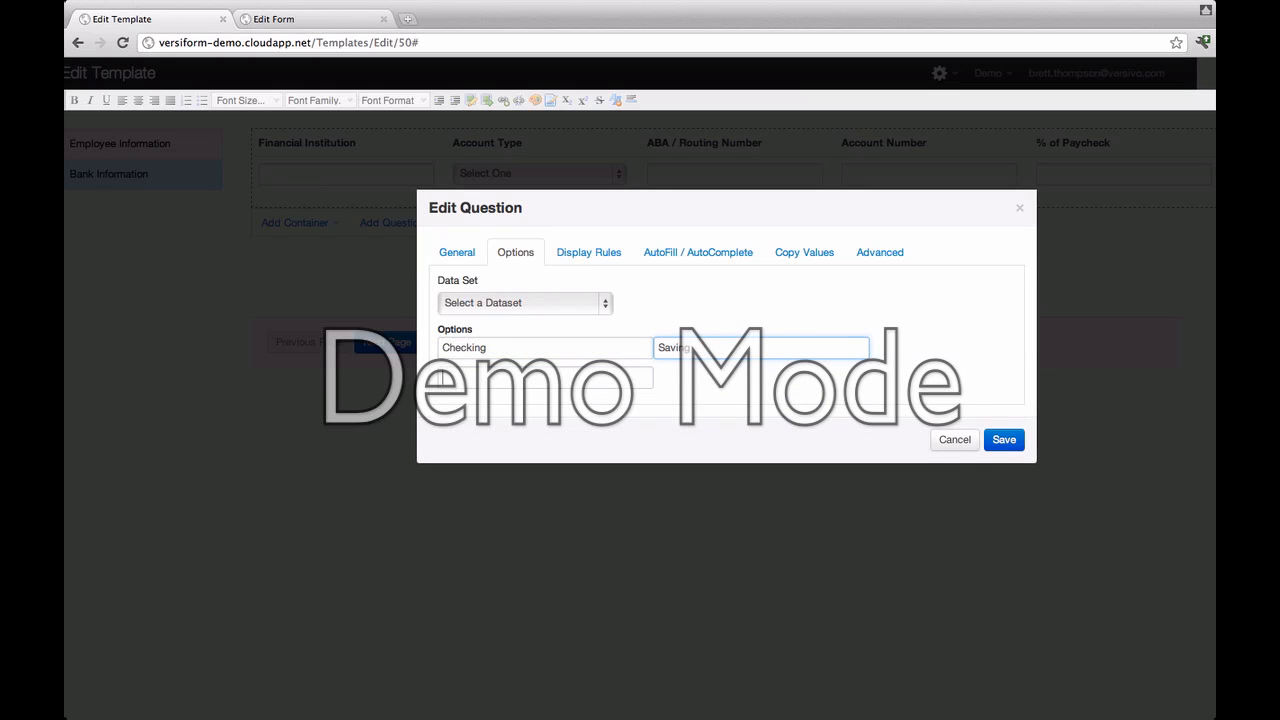
{"action": "key", "text": "Tab"}
{"action": "type", "text": "Money Mar"}
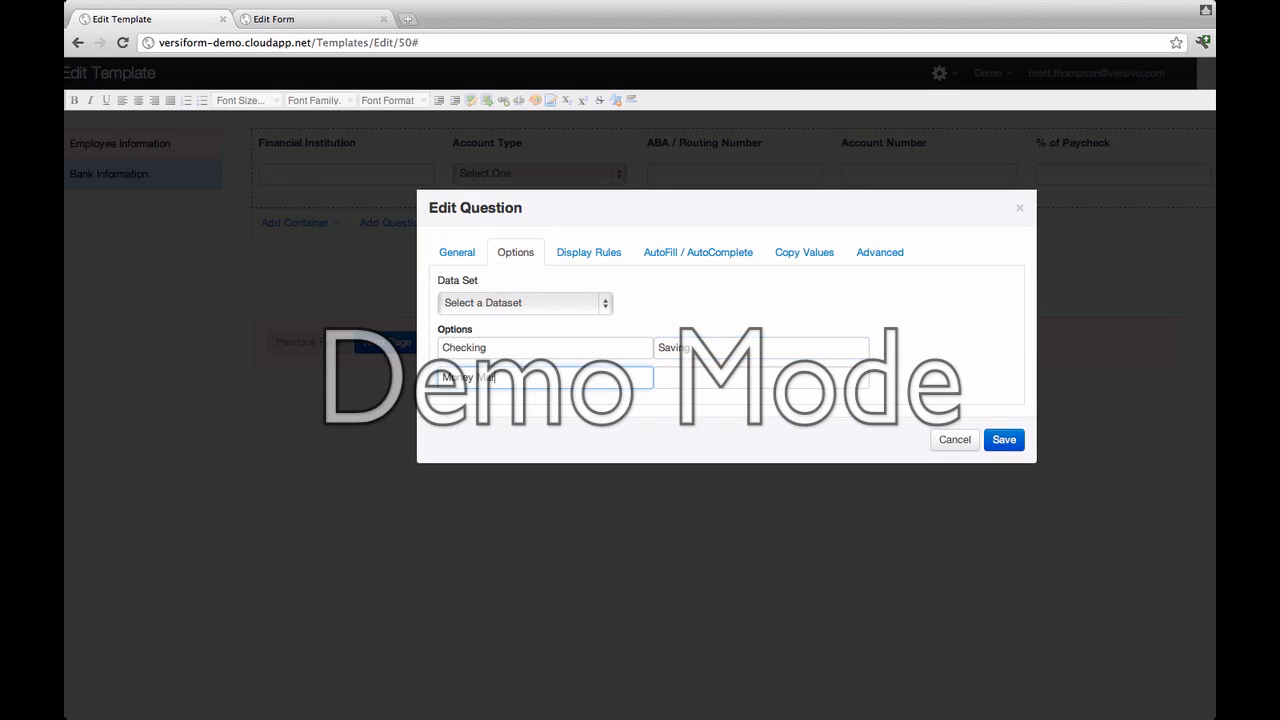
{"action": "type", "text": "ket"}
{"action": "key", "text": "Tab"}
{"action": "type", "text": "Other"}
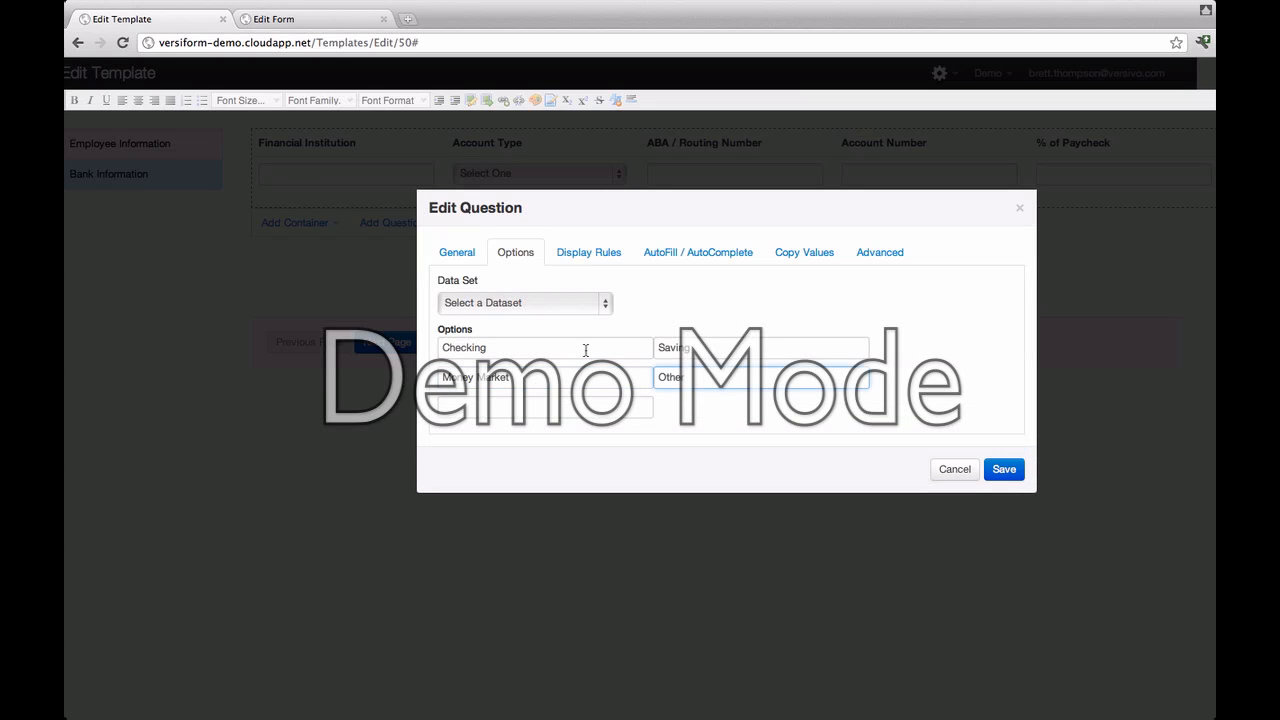
Step: Wrap the placeholder text in dashes so it reads '-- Select One --'
{"action": "left_click", "coordinate": [471, 262]}
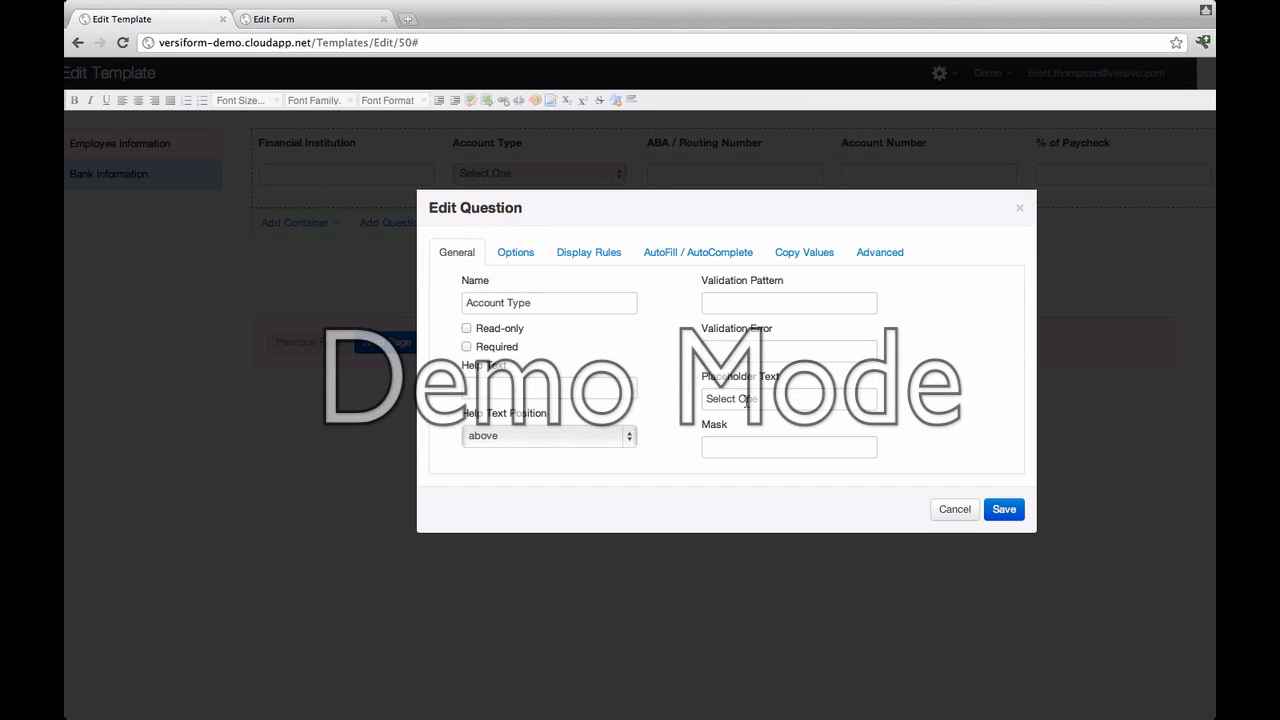
{"action": "left_click", "coordinate": [707, 398]}
{"action": "type", "text": "--"}
{"action": "key", "text": "End"}
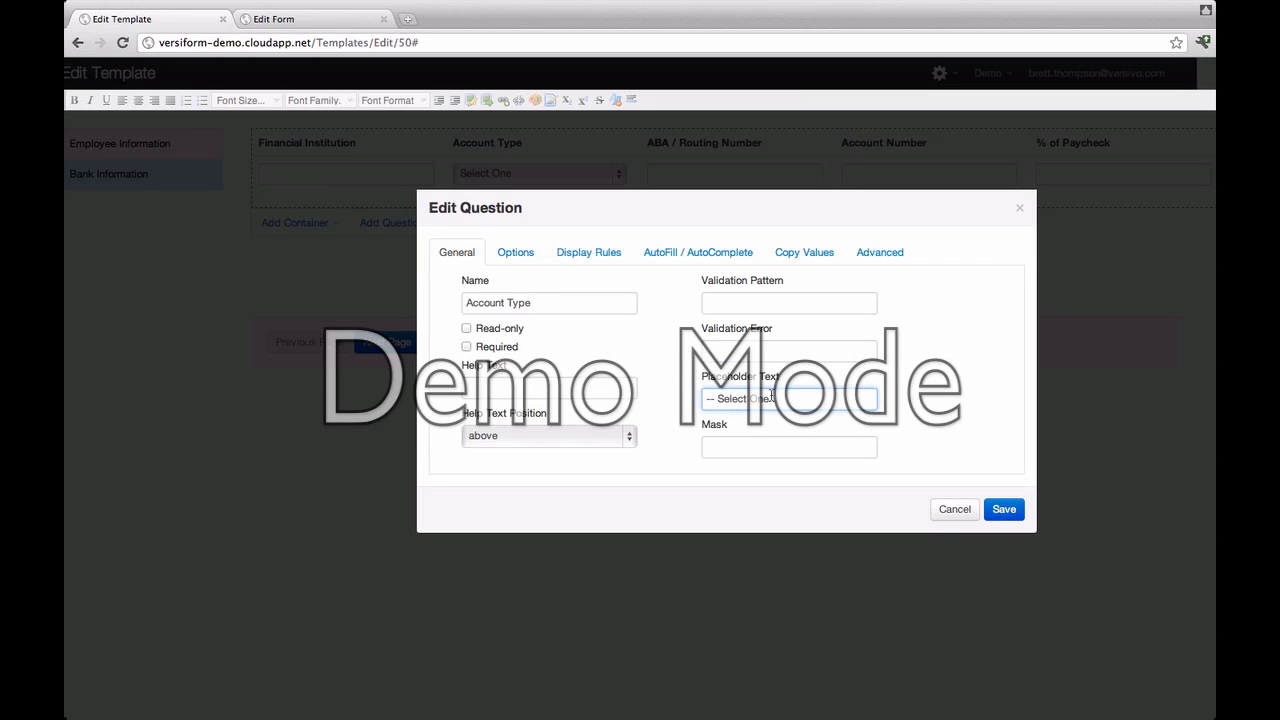
{"action": "type", "text": "--"}
Step: Save Account Type, then give ABA/Routing Number the validation pattern ^\d{9}$
{"action": "left_click", "coordinate": [774, 404]}
{"action": "left_click", "coordinate": [1002, 507]}
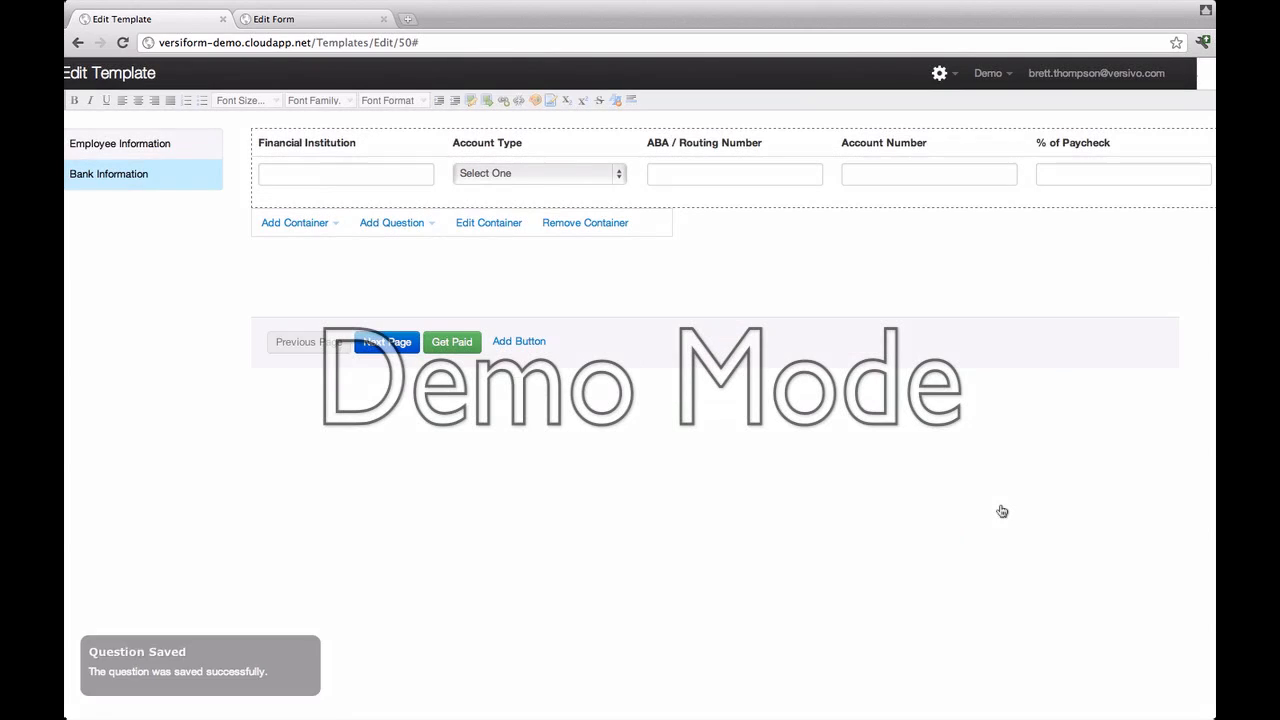
{"action": "left_click", "coordinate": [719, 179]}
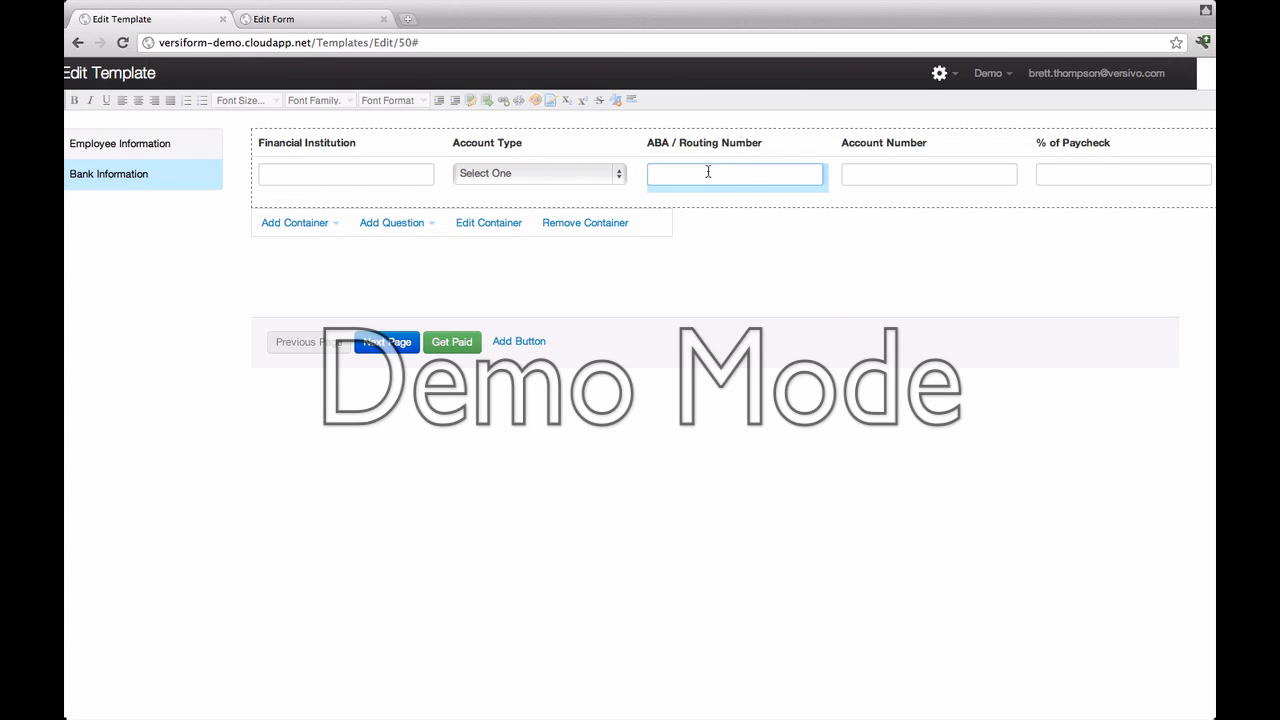
{"action": "right_click", "coordinate": [709, 175]}
{"action": "left_click", "coordinate": [737, 190]}
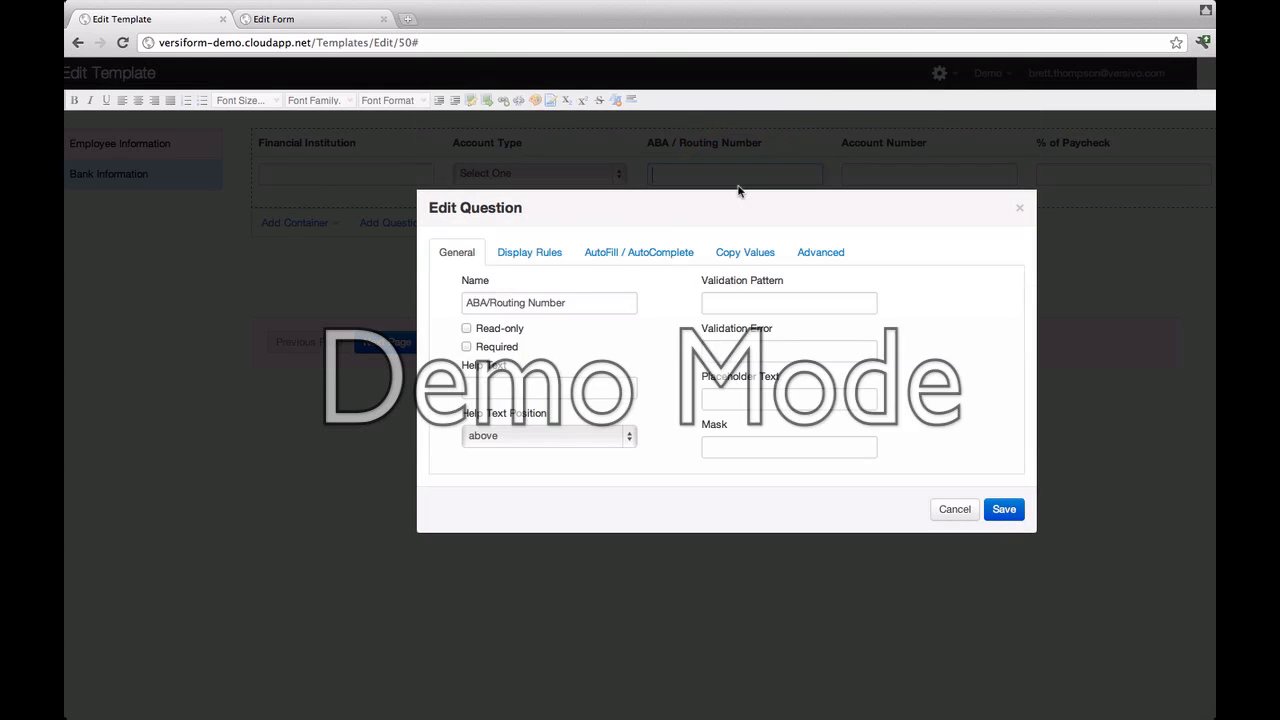
{"action": "left_click", "coordinate": [735, 303]}
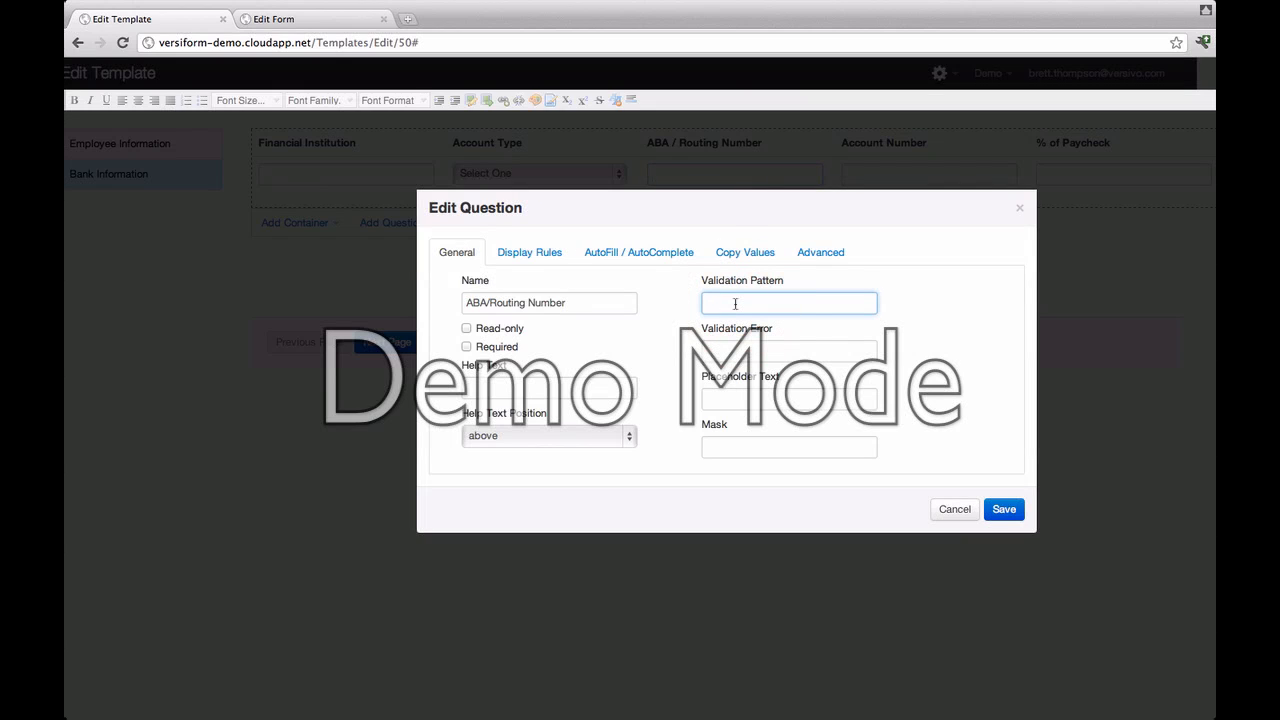
{"action": "type", "text": "^\\d{9}$"}
Step: Check the Advanced input type, leaving it as text, and return to General settings
{"action": "left_click", "coordinate": [810, 260]}
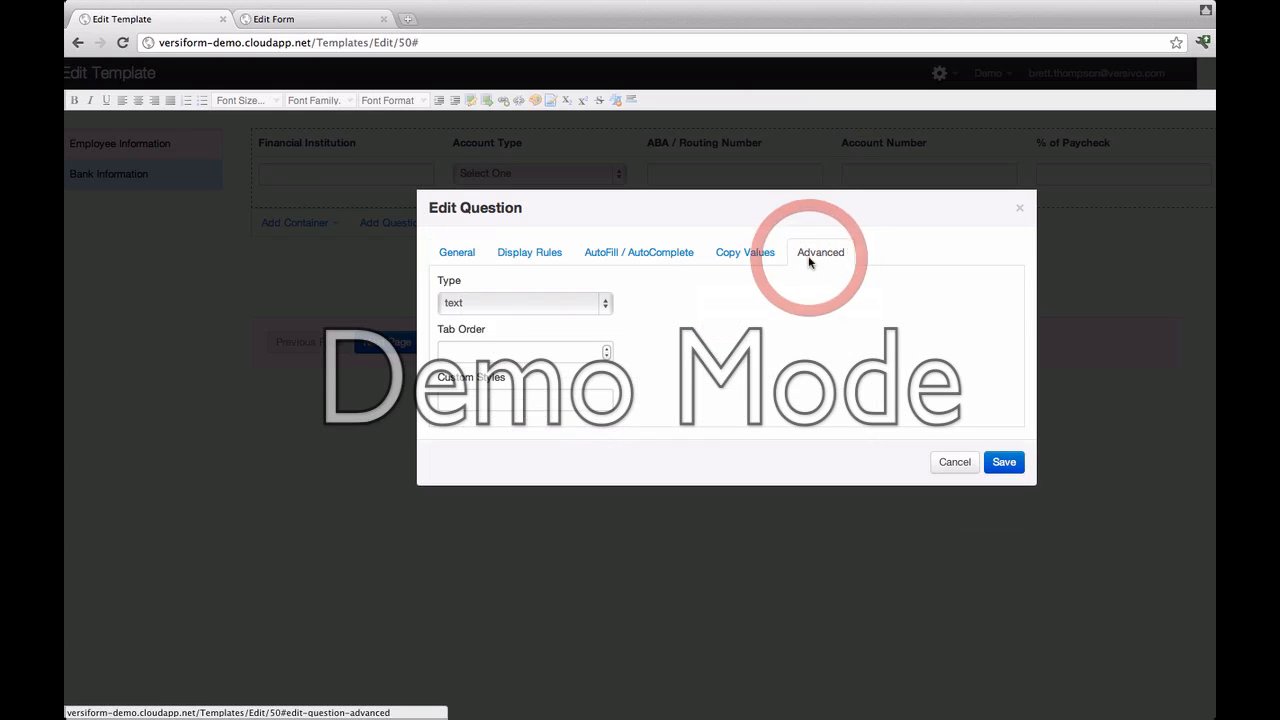
{"action": "left_click", "coordinate": [607, 305]}
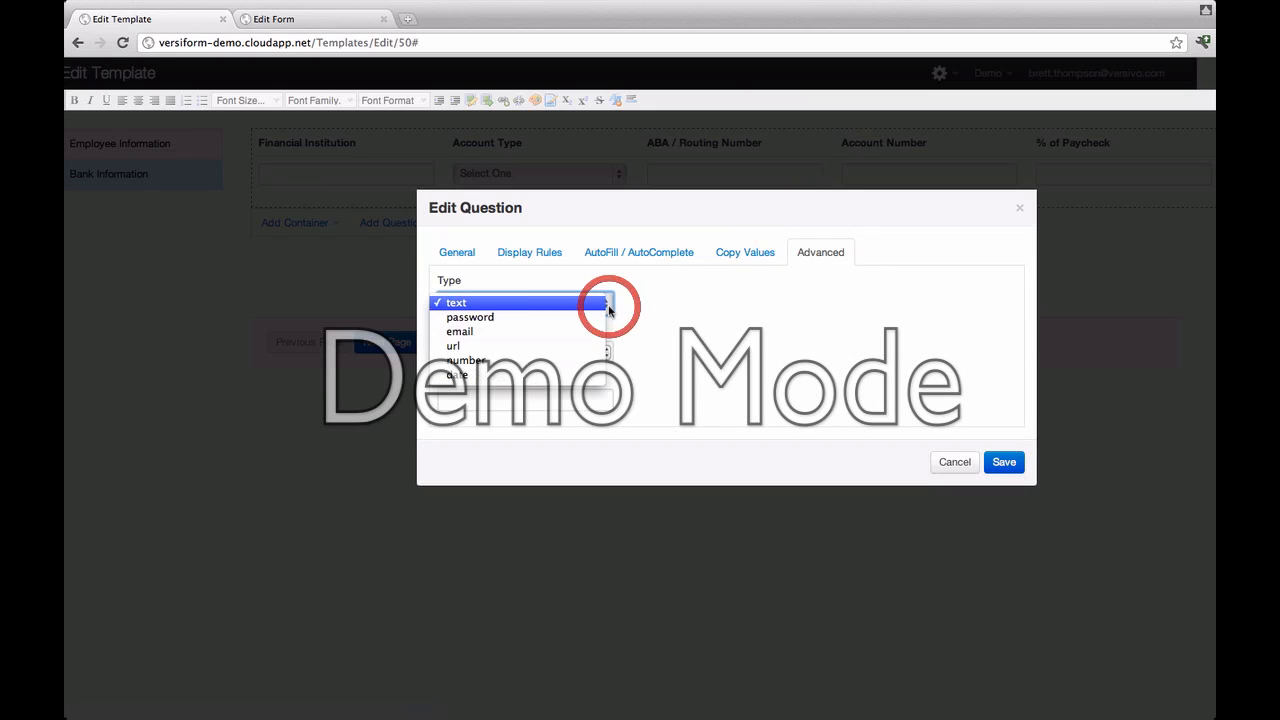
{"action": "left_click", "coordinate": [743, 326]}
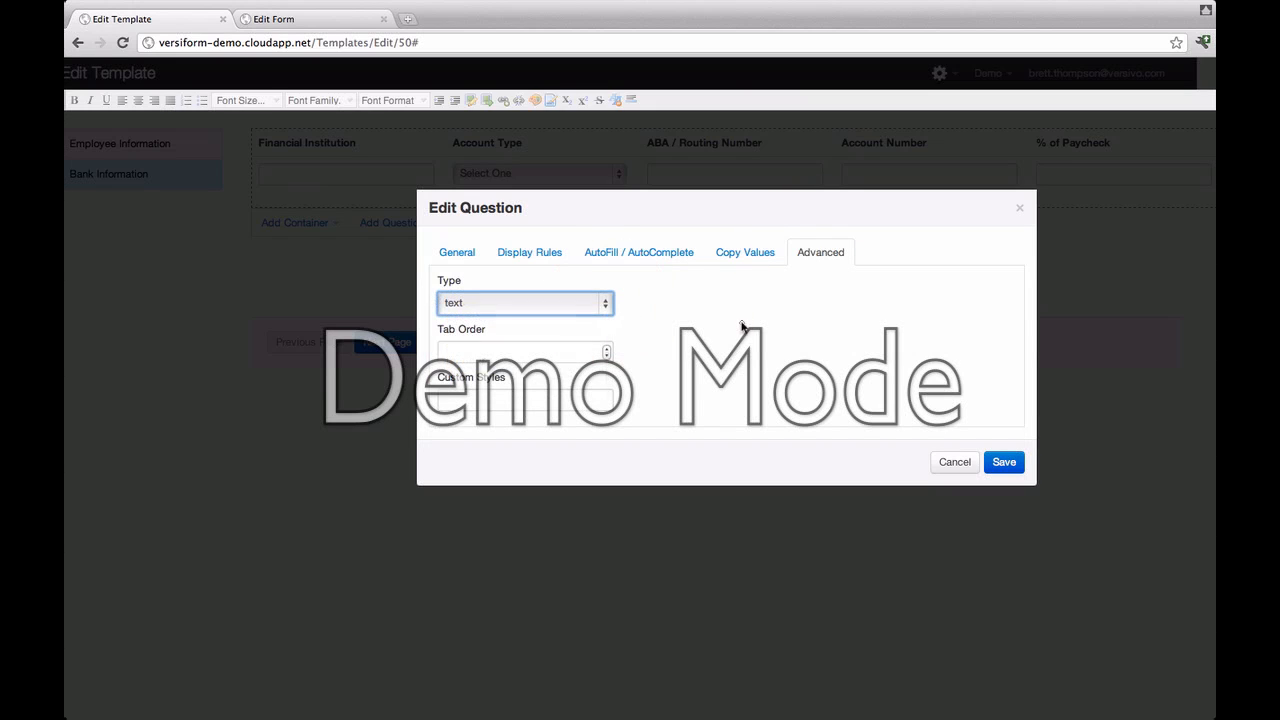
{"action": "left_click", "coordinate": [455, 252]}
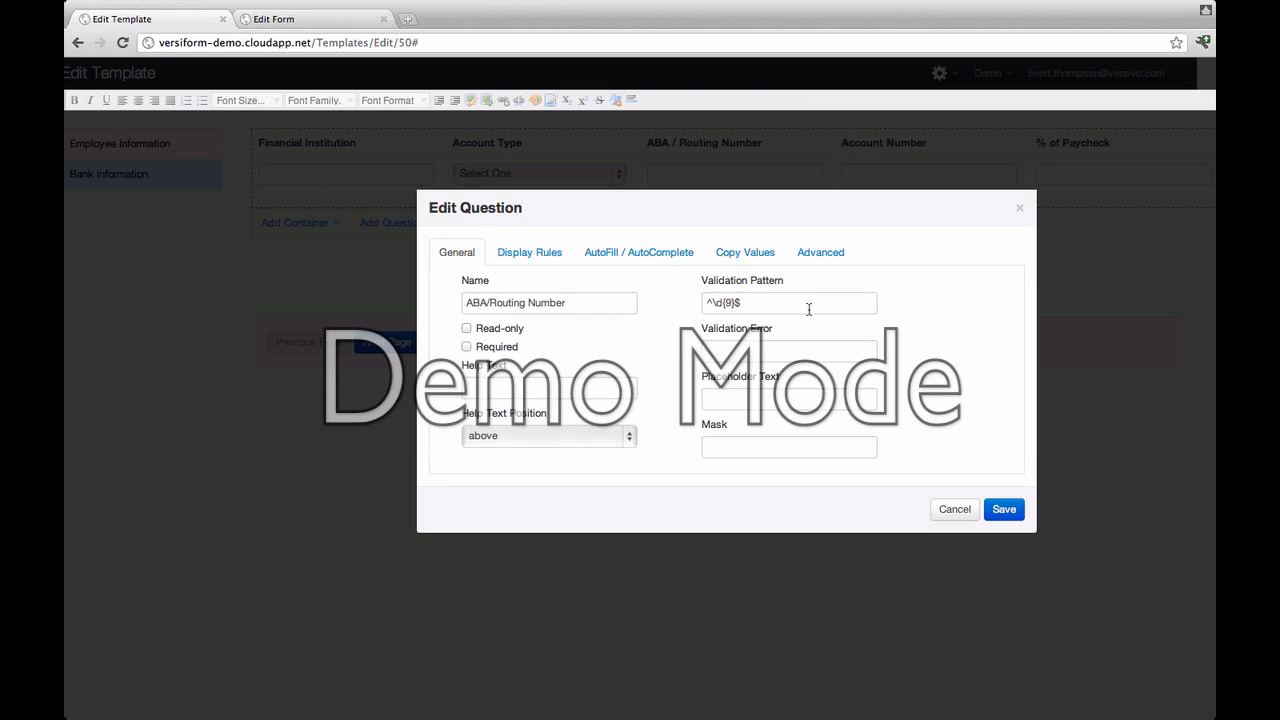
Step: Set error '9 Digits Only' and placeholder 'Enter 9 Digits ABA / Routing Number', save, and open the form
{"action": "left_click", "coordinate": [721, 350]}
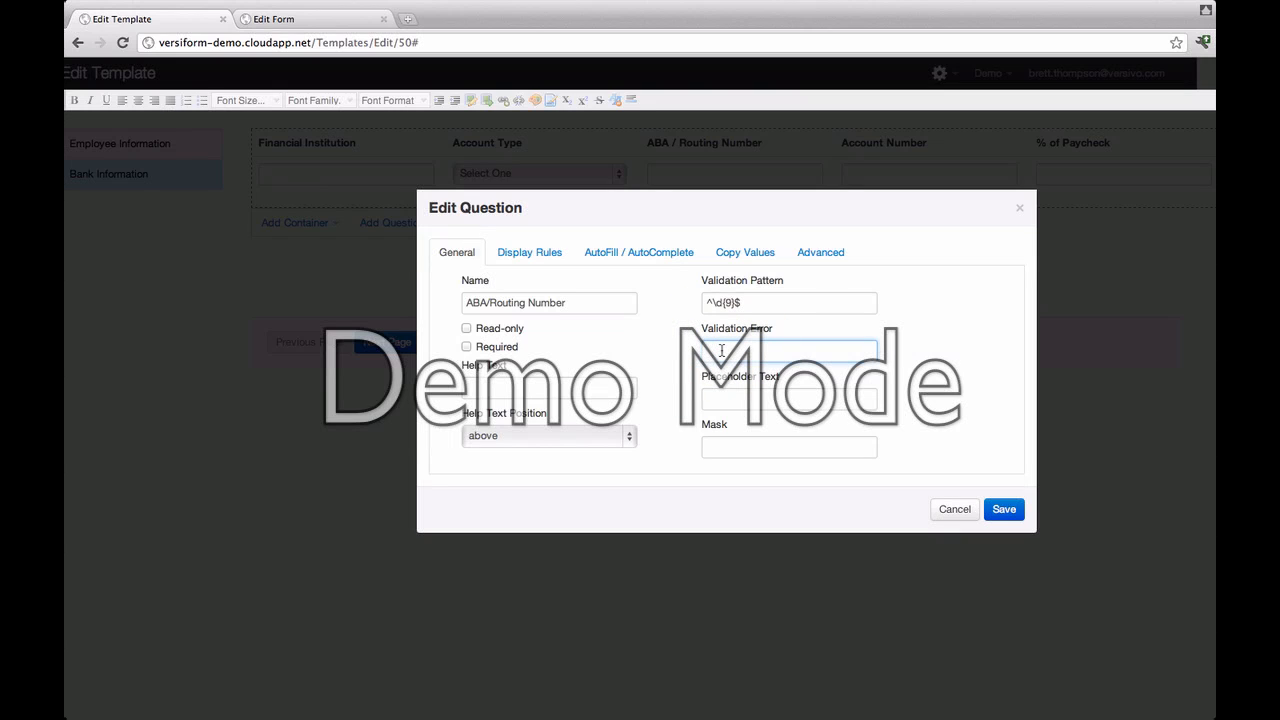
{"action": "type", "text": "9 Digits Only"}
{"action": "key", "text": "Tab"}
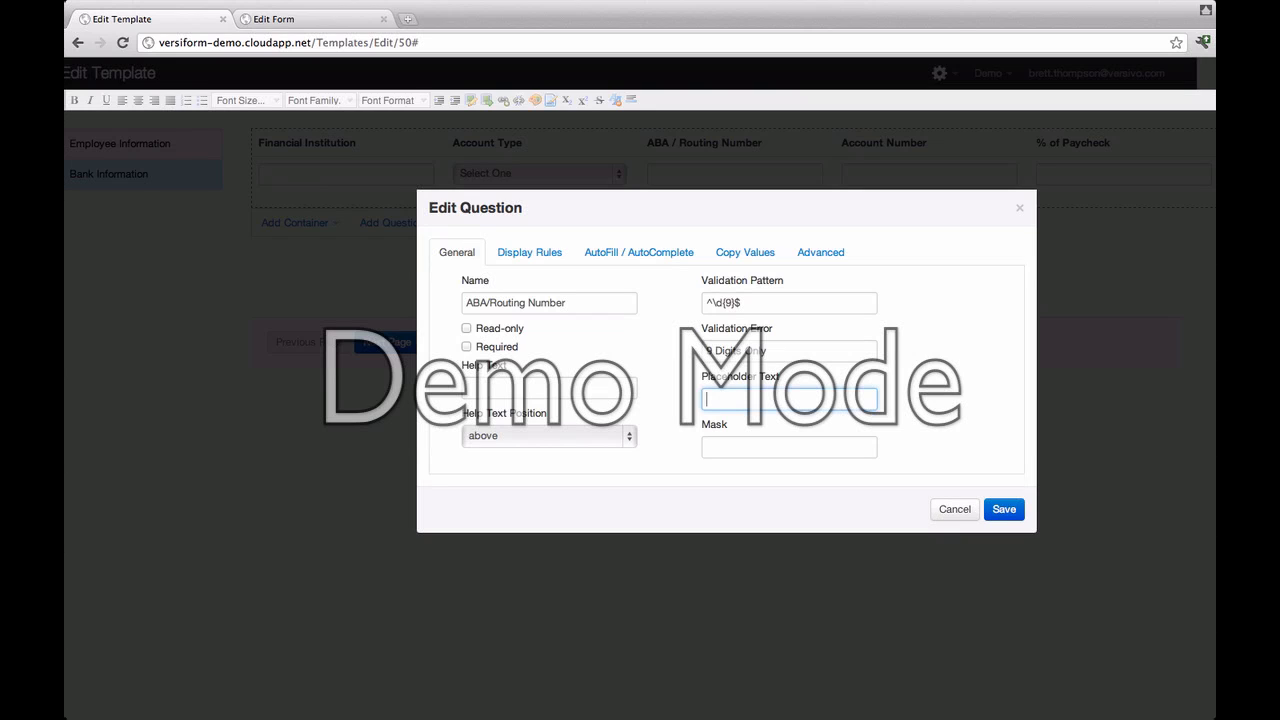
{"action": "type", "text": "Enter 9 Digits ABA / Routing Number"}
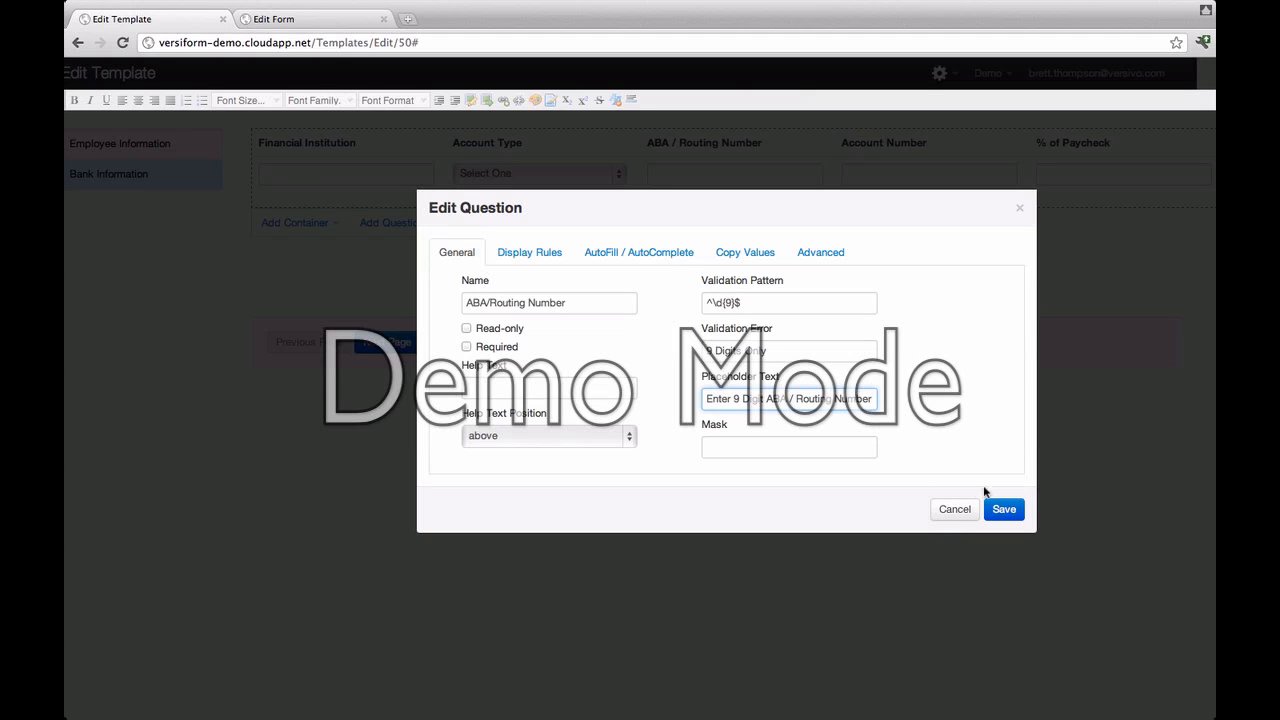
{"action": "left_click", "coordinate": [1007, 510]}
{"action": "left_click", "coordinate": [274, 19]}
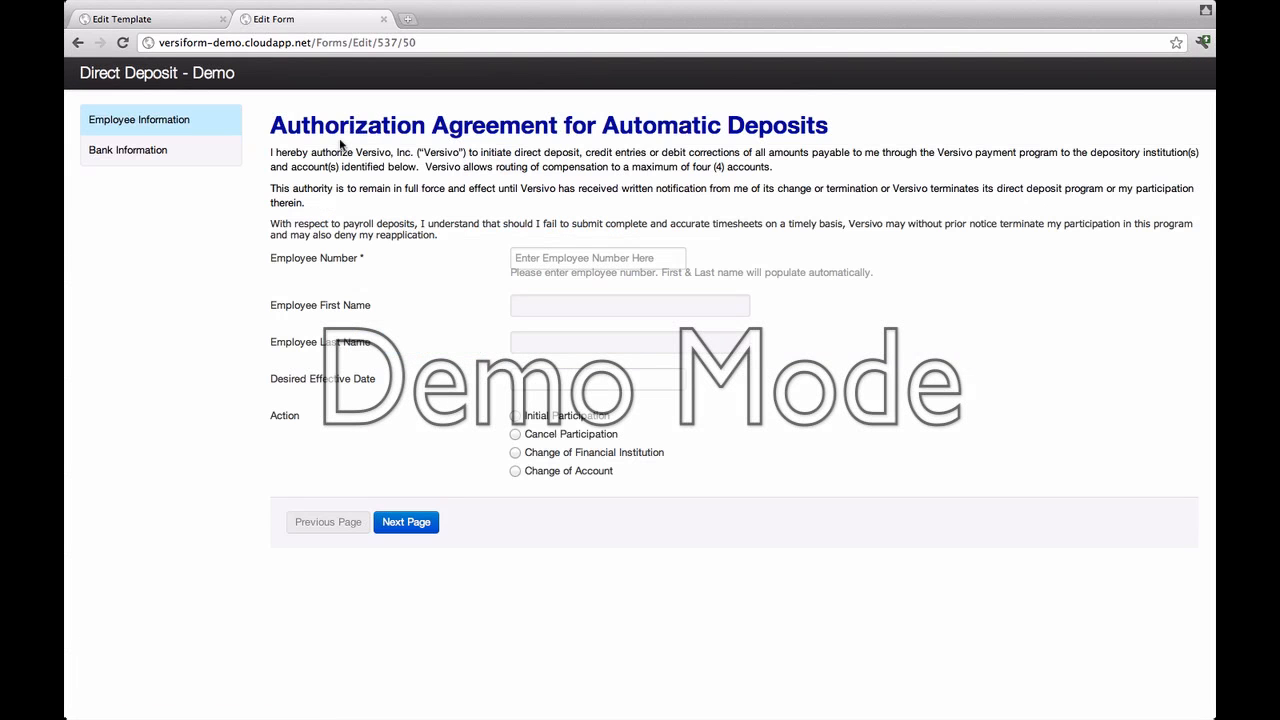
Step: Enter the employee number so the name auto-fills, and set the effective date to March 1, 2012
{"action": "left_click", "coordinate": [537, 260]}
{"action": "type", "text": "1"}
{"action": "key", "text": "Tab"}
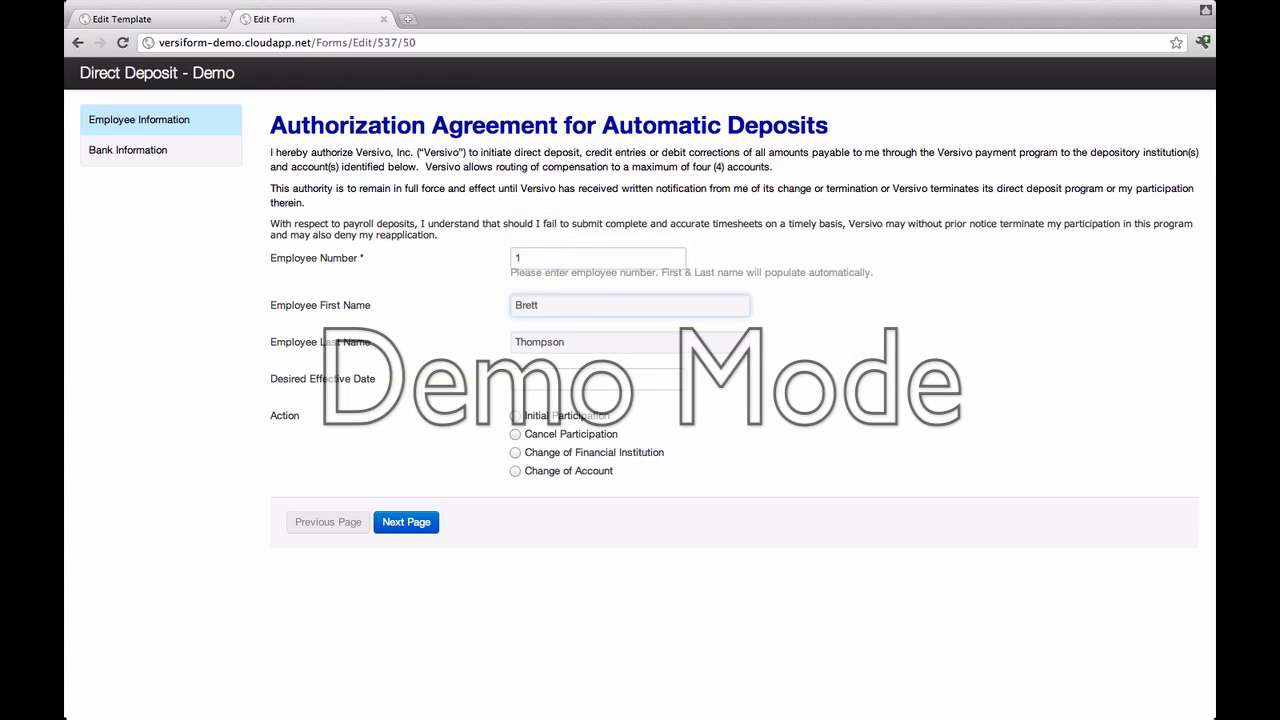
{"action": "key", "text": "Tab"}
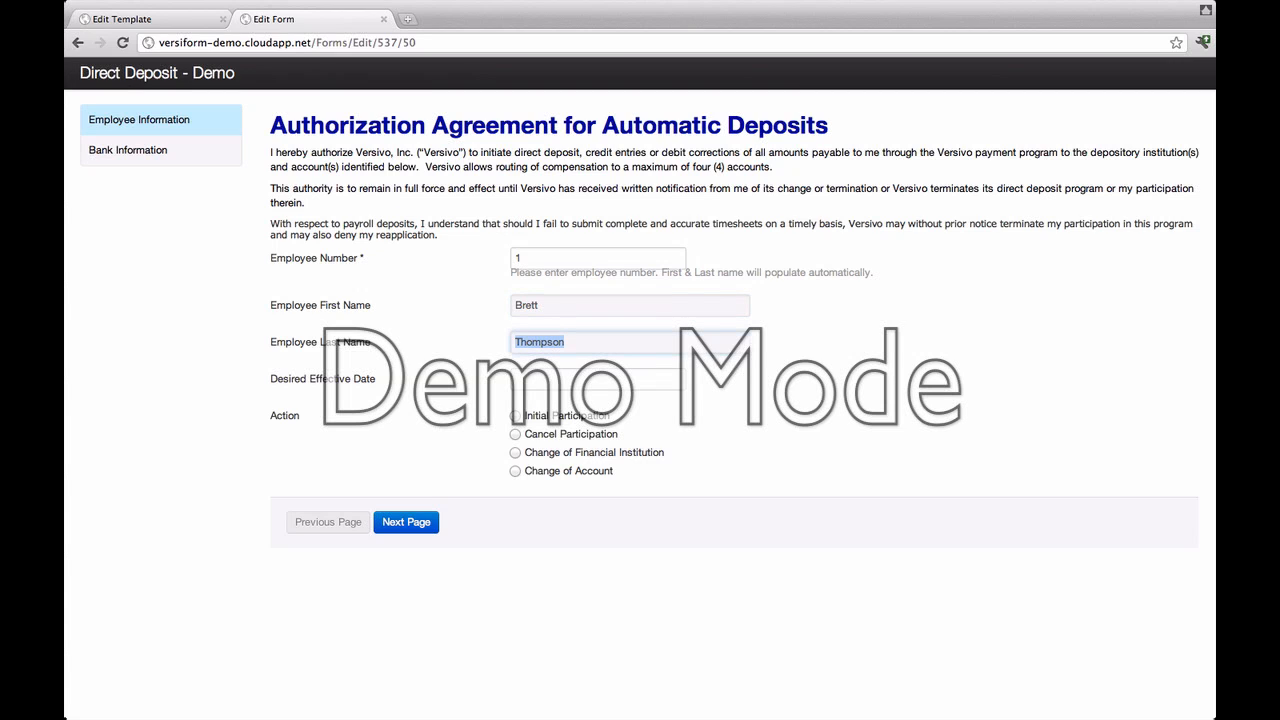
{"action": "key", "text": "Tab"}
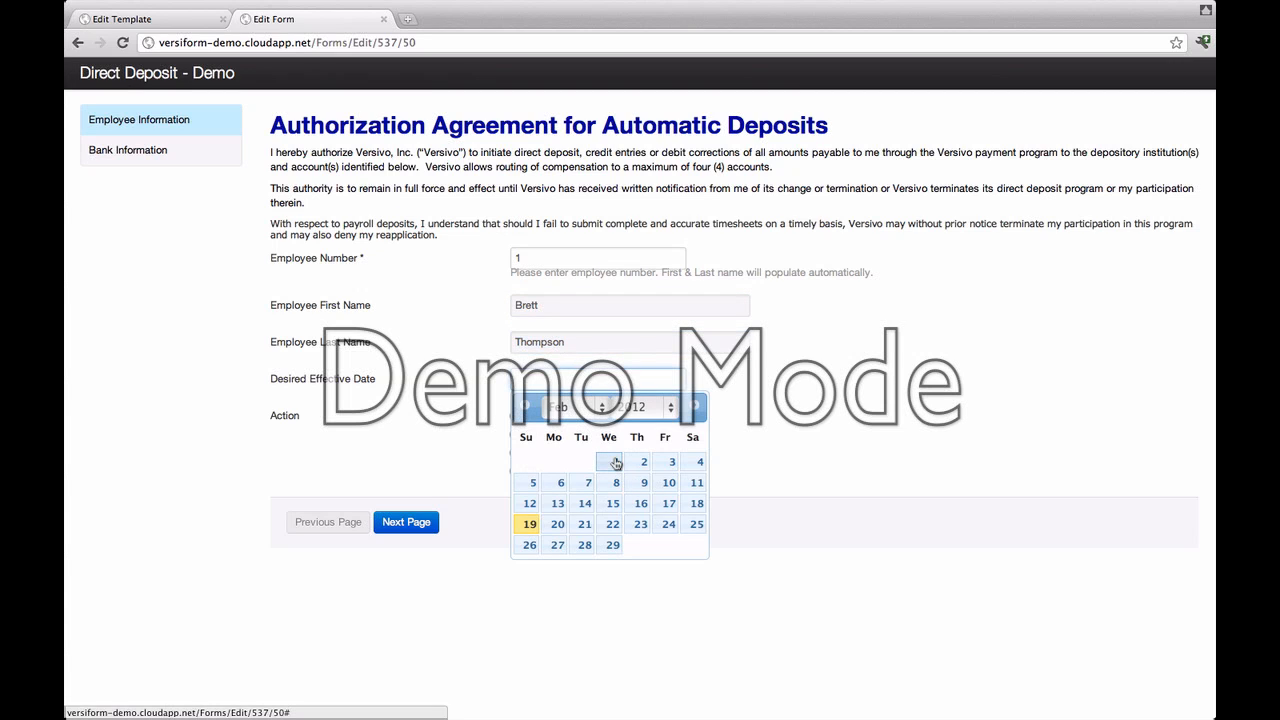
{"action": "left_click", "coordinate": [596, 409]}
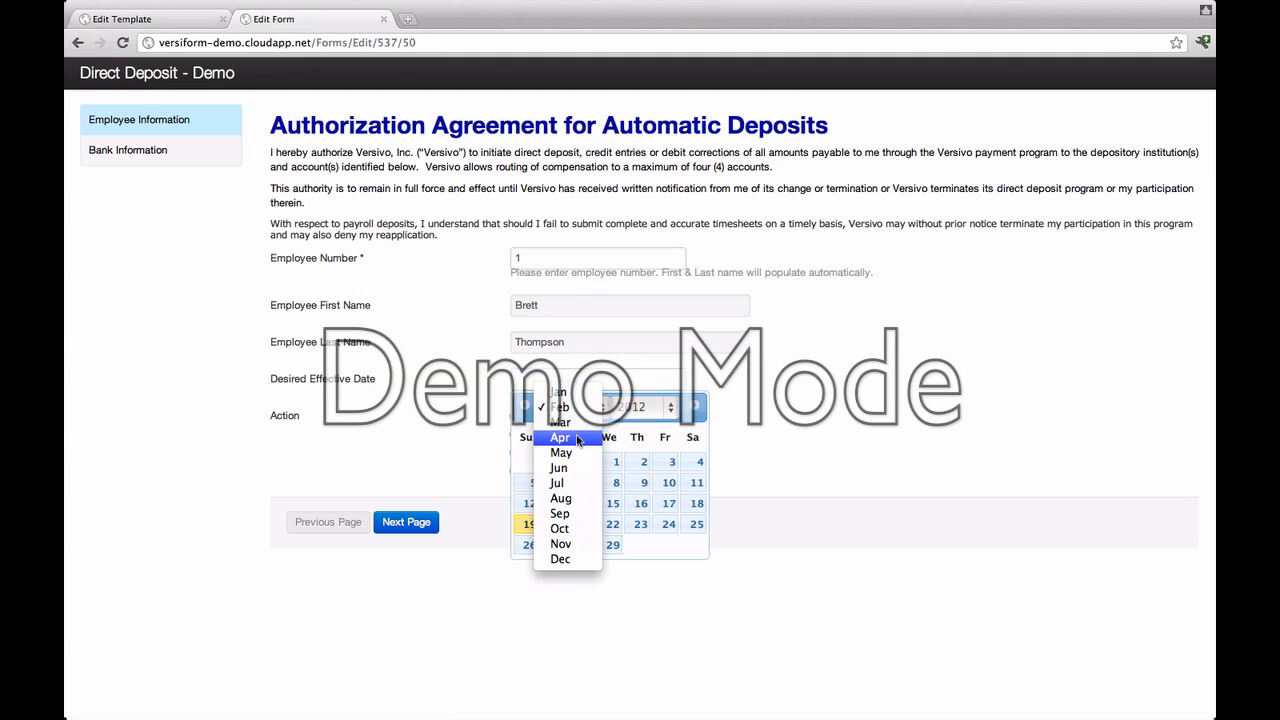
{"action": "left_click", "coordinate": [576, 426]}
{"action": "left_click", "coordinate": [637, 461]}
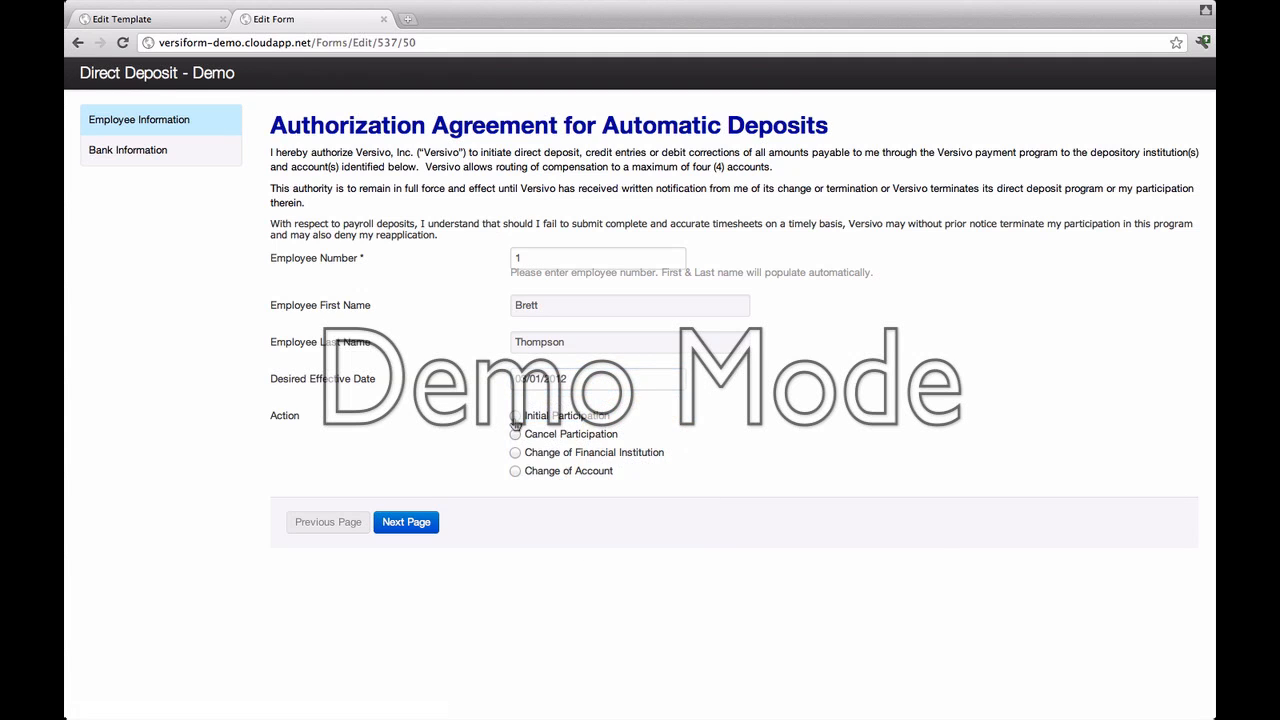
Step: Choose Change of Account as the action and continue to the Bank Information page
{"action": "left_click", "coordinate": [516, 471]}
{"action": "left_click", "coordinate": [515, 436]}
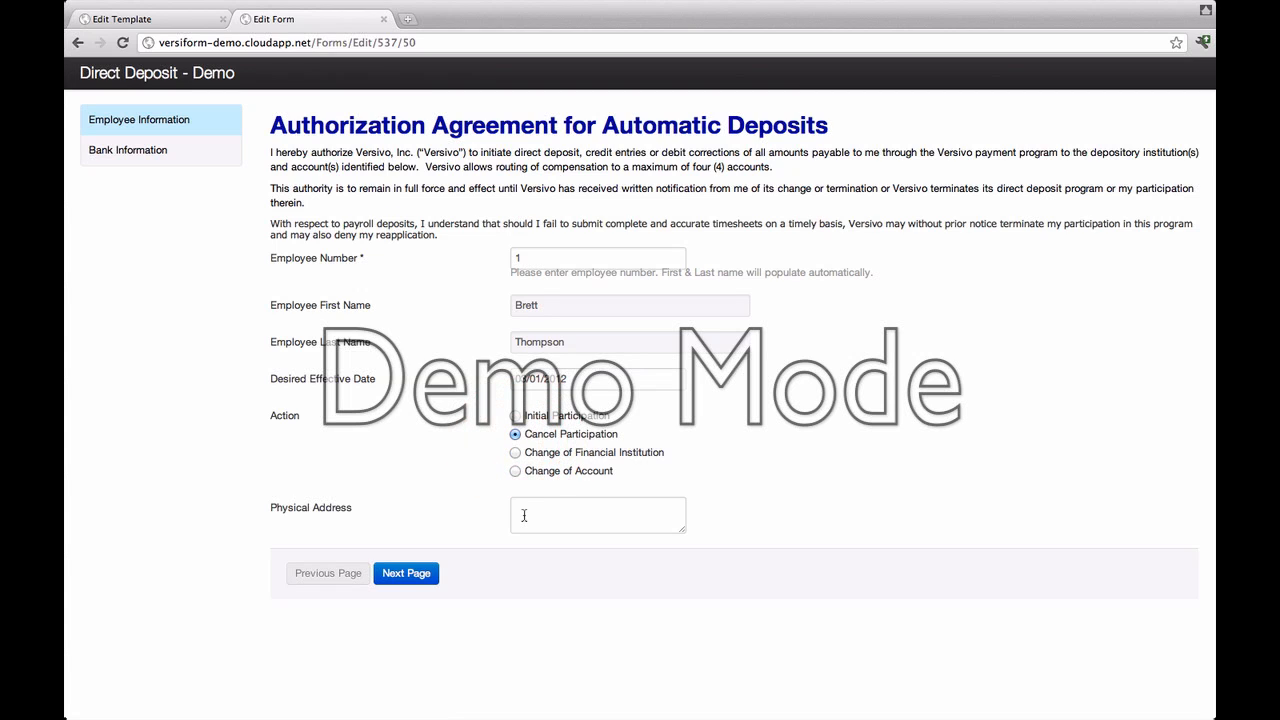
{"action": "left_click", "coordinate": [515, 416]}
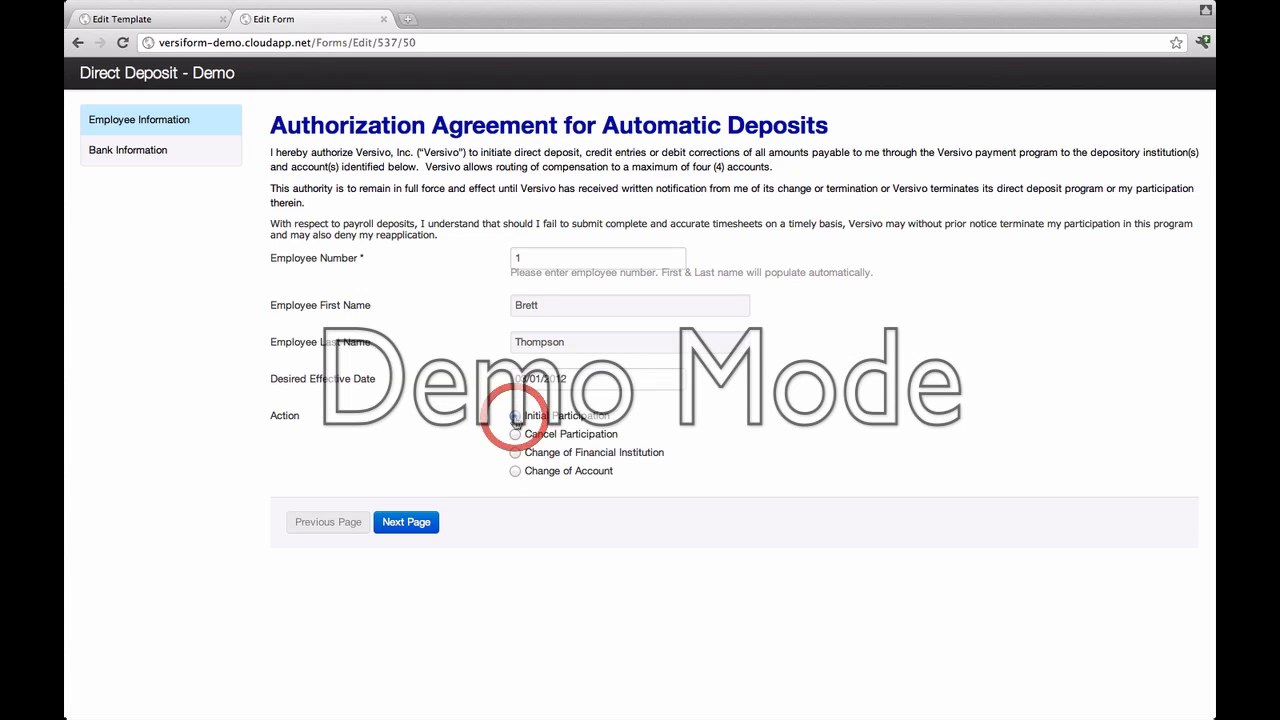
{"action": "left_click", "coordinate": [515, 471]}
{"action": "left_click", "coordinate": [412, 518]}
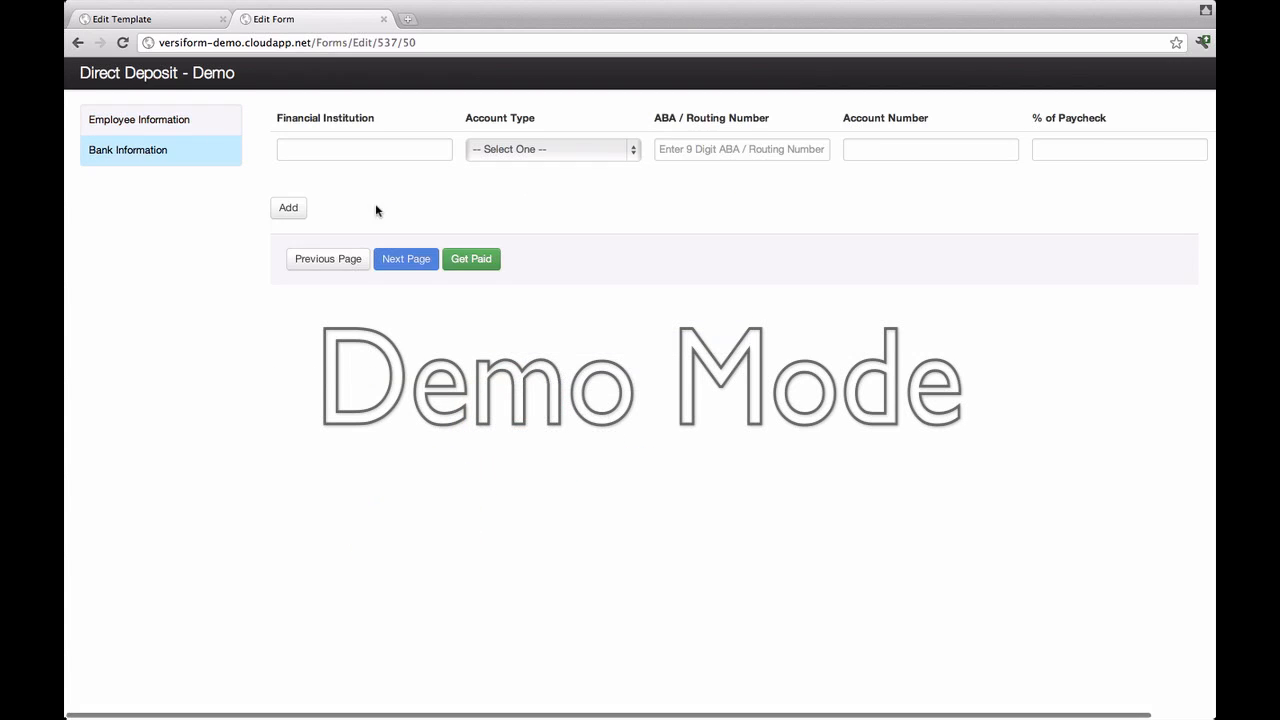
Step: Set the first bank row to WELLS FARGO BANK, NA with a Checking account type
{"action": "left_click", "coordinate": [369, 157]}
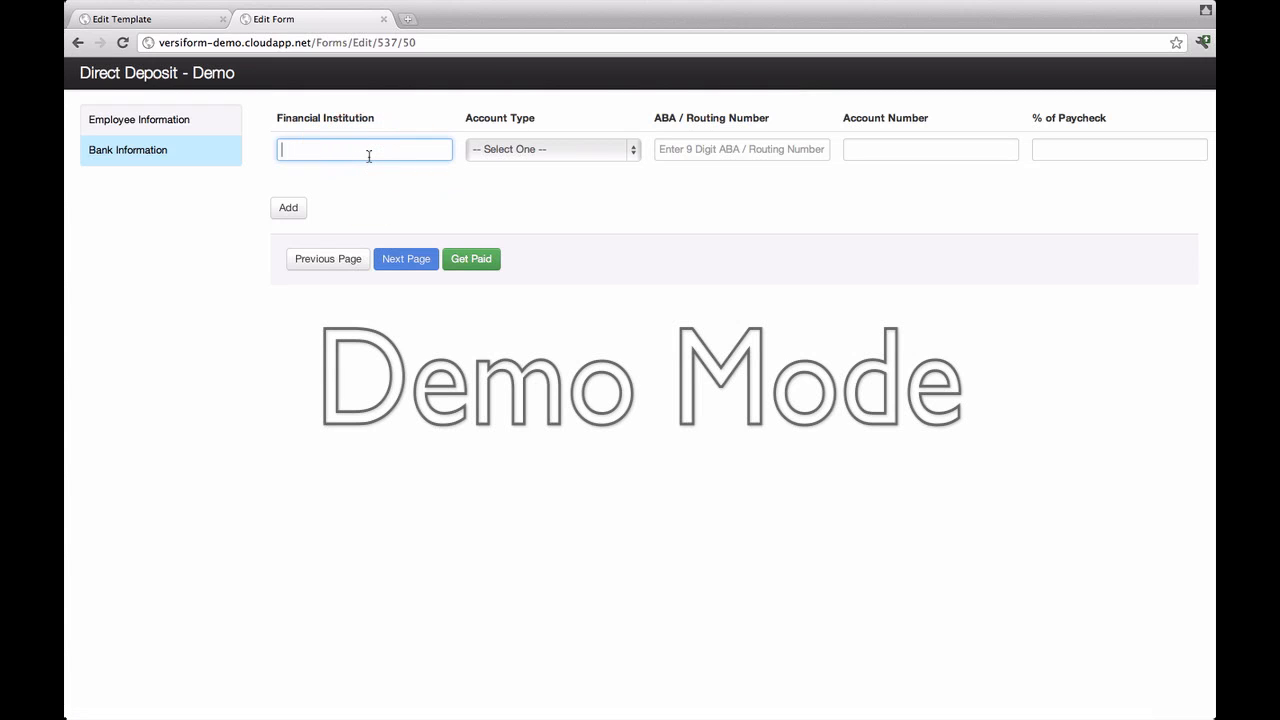
{"action": "type", "text": "Well"}
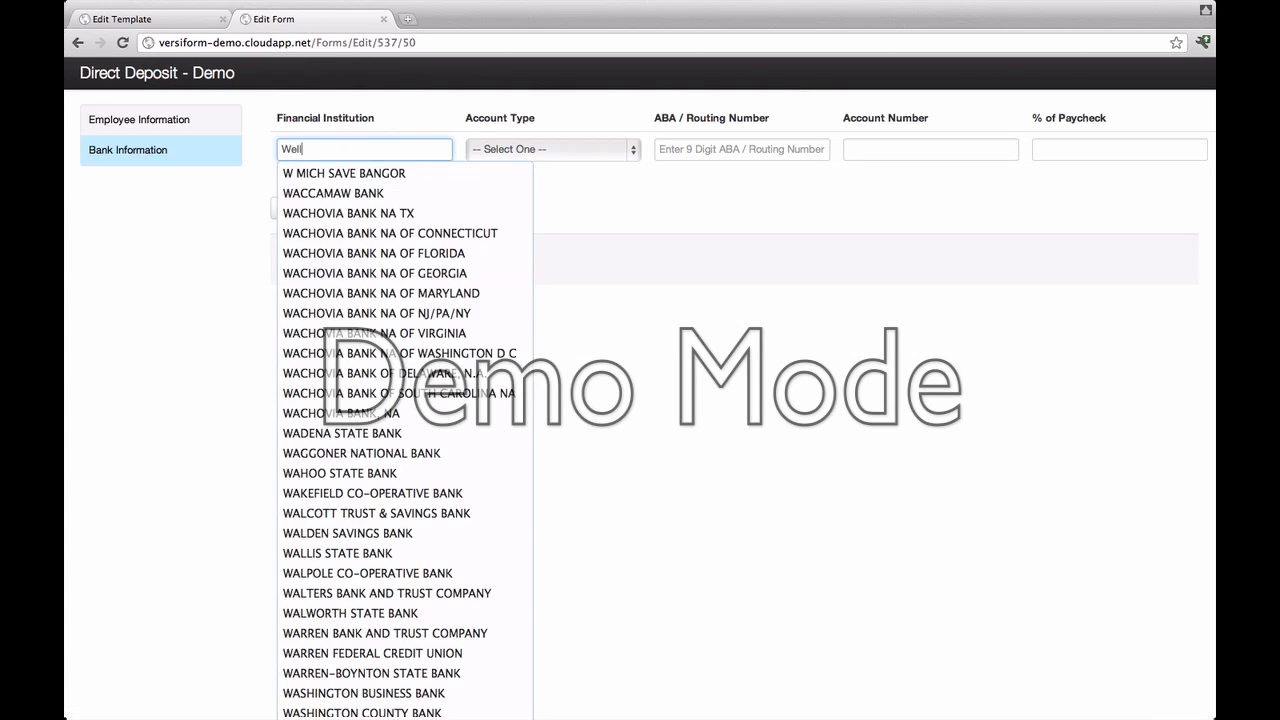
{"action": "type", "text": "s"}
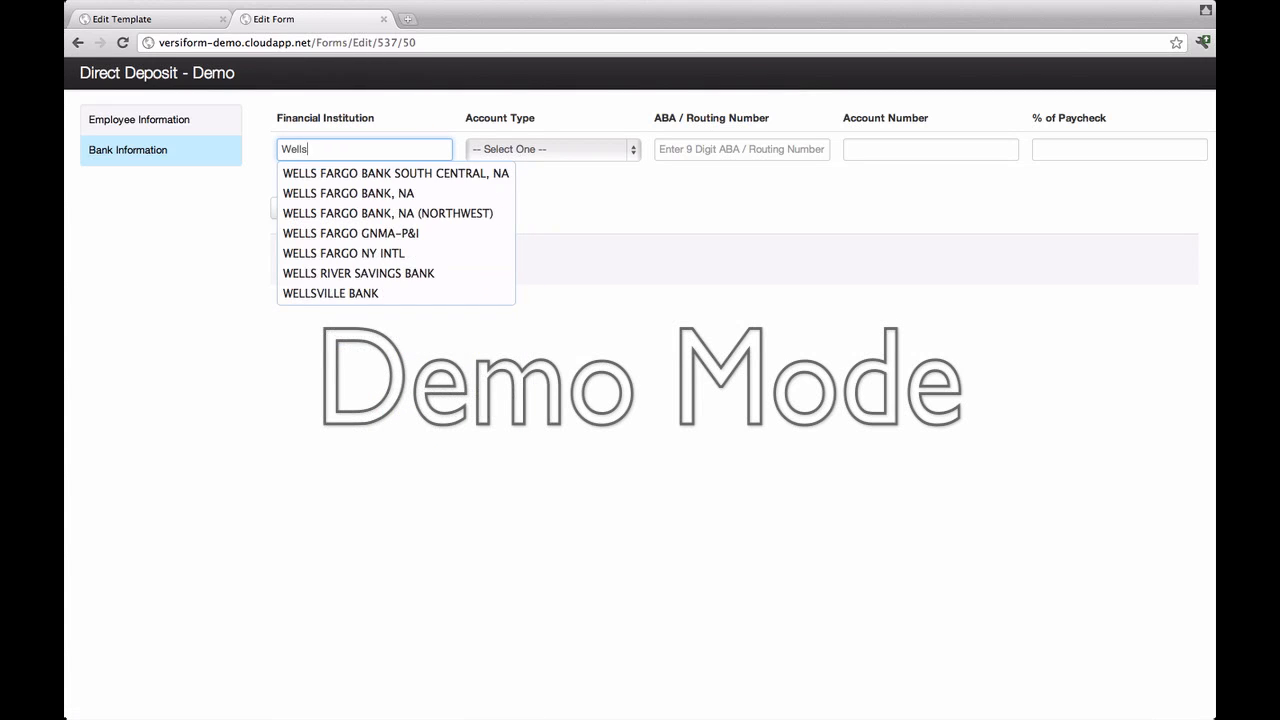
{"action": "left_click", "coordinate": [356, 192]}
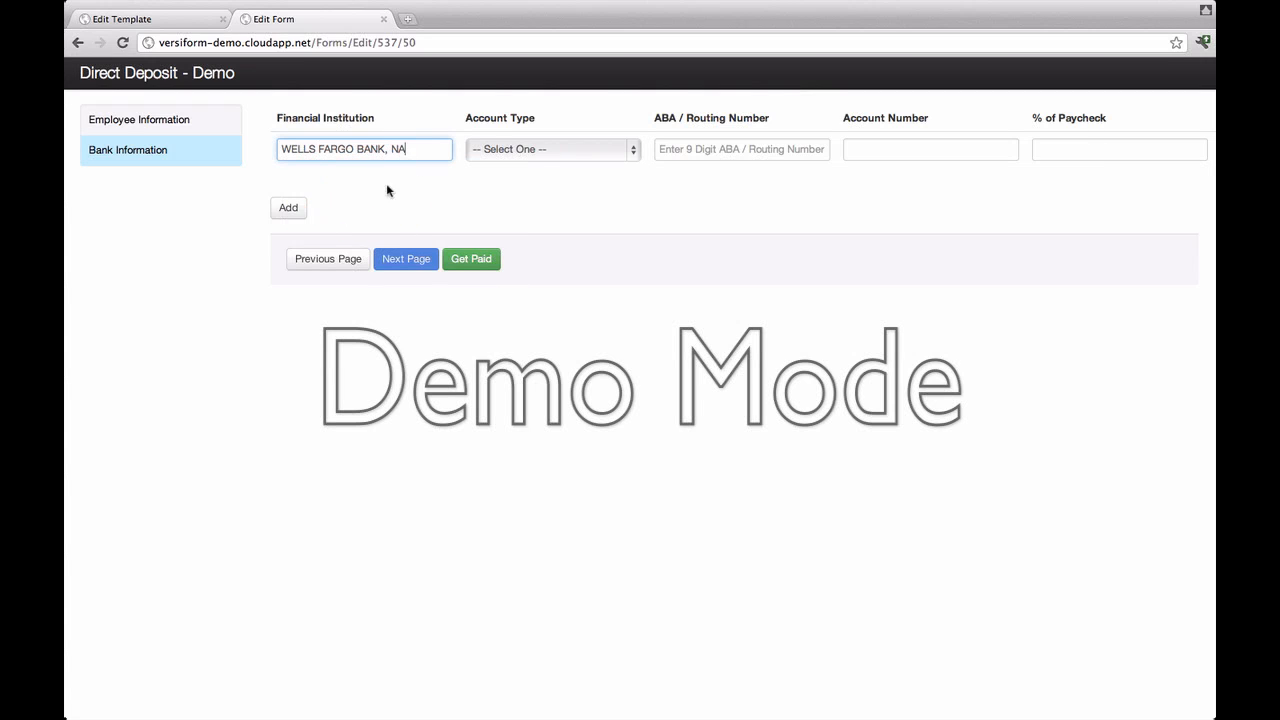
{"action": "left_click", "coordinate": [539, 150]}
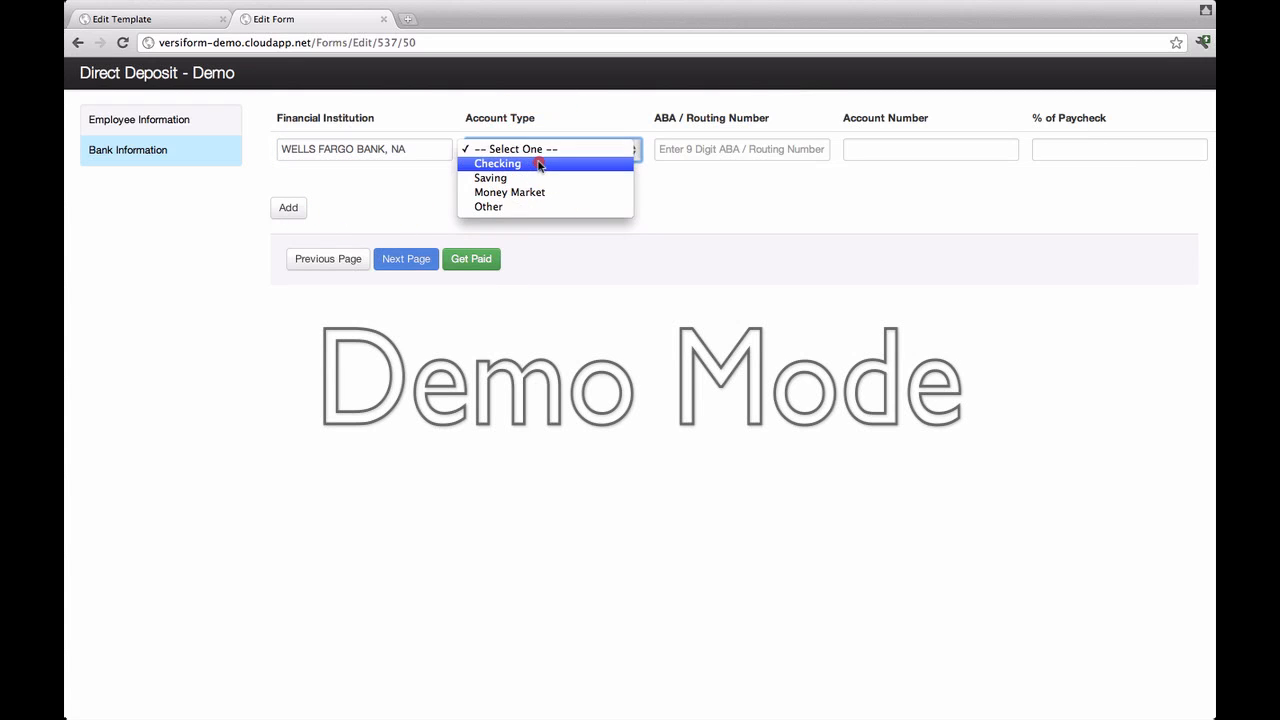
{"action": "left_click", "coordinate": [536, 163]}
Step: Enter routing 123456789 after an invalid test, an account number and 80%, then add a row
{"action": "left_click", "coordinate": [691, 149]}
{"action": "type", "text": "adfasdf"}
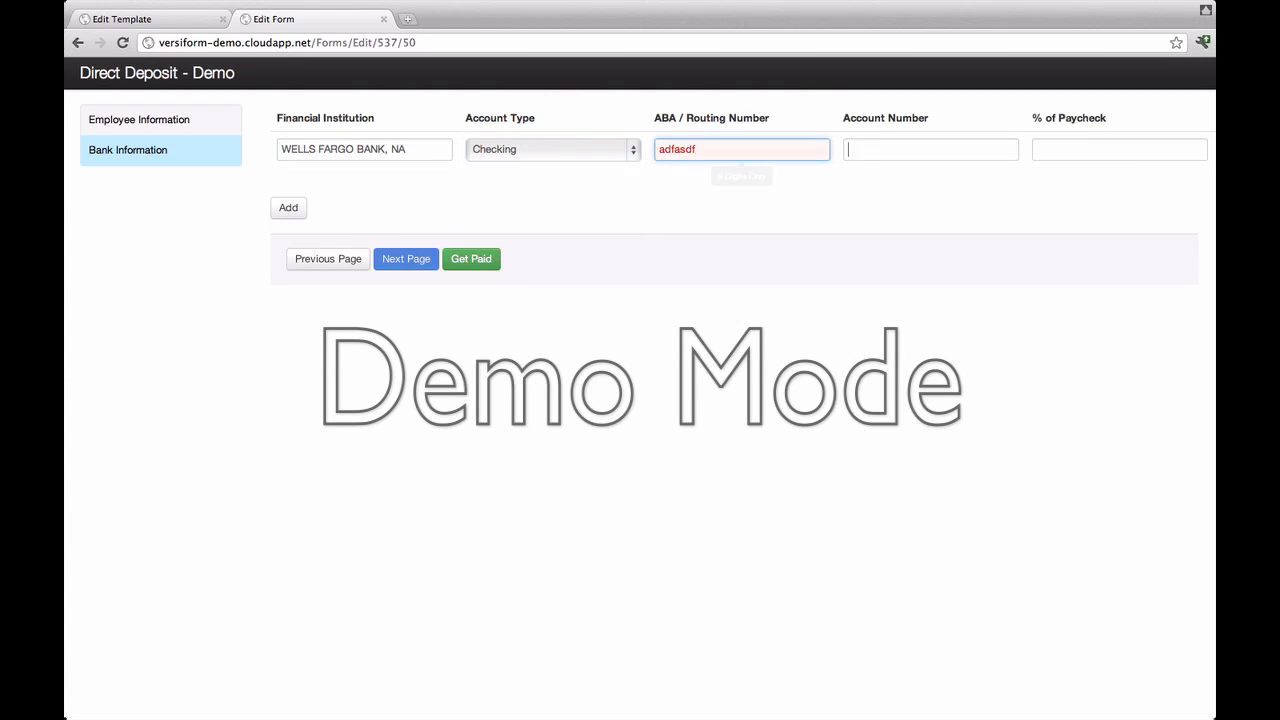
{"action": "key", "text": "Tab"}
{"action": "double_click", "coordinate": [706, 145]}
{"action": "type", "text": "123456789"}
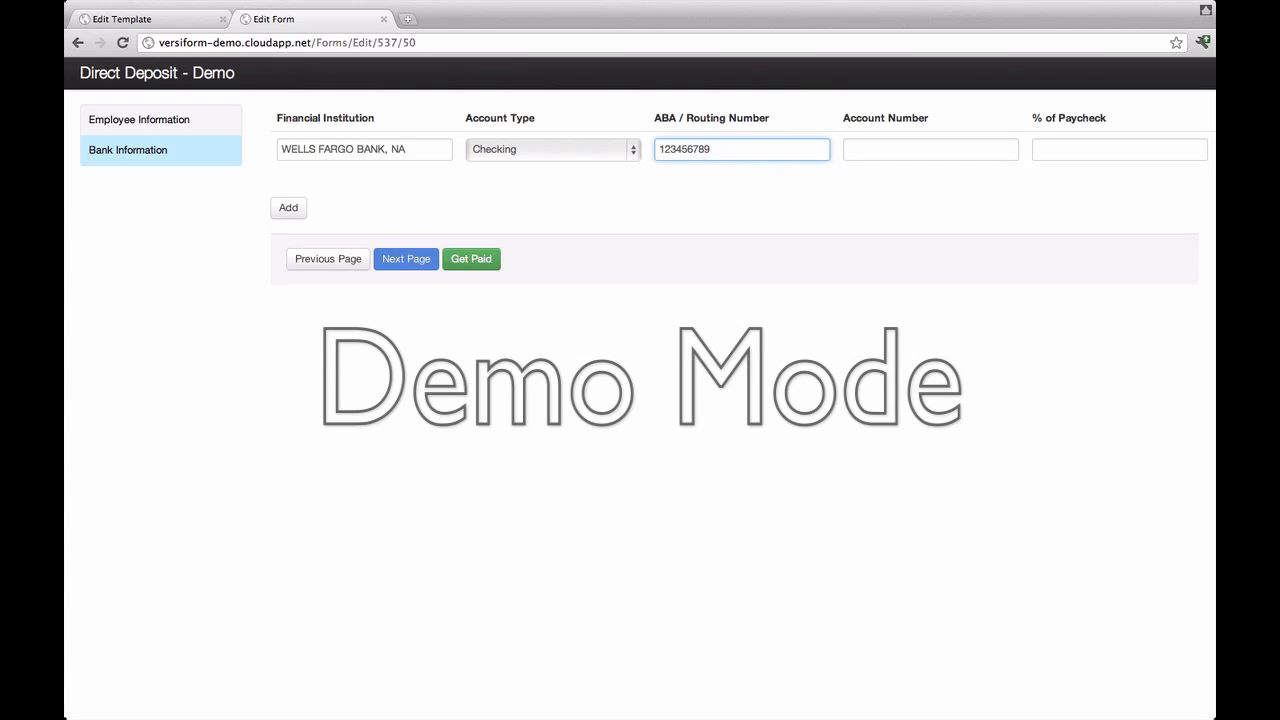
{"action": "key", "text": "Tab"}
{"action": "type", "text": "2342345"}
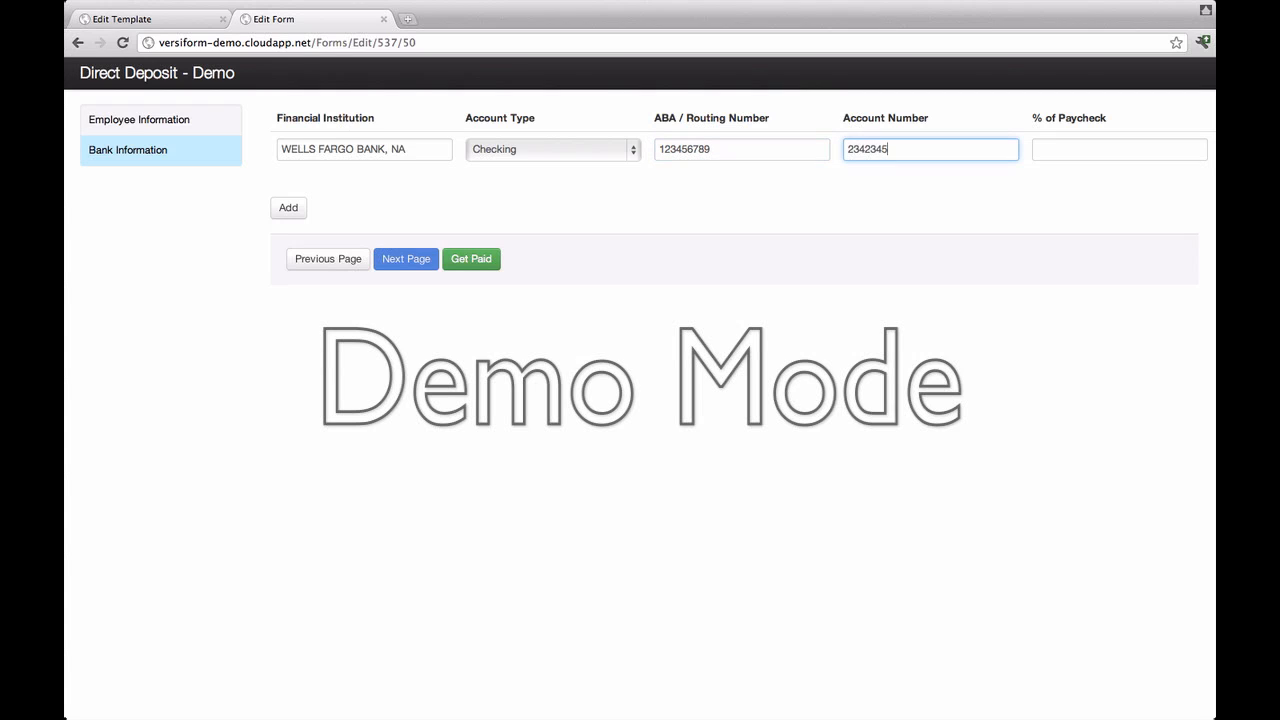
{"action": "key", "text": "Tab"}
{"action": "type", "text": "80%"}
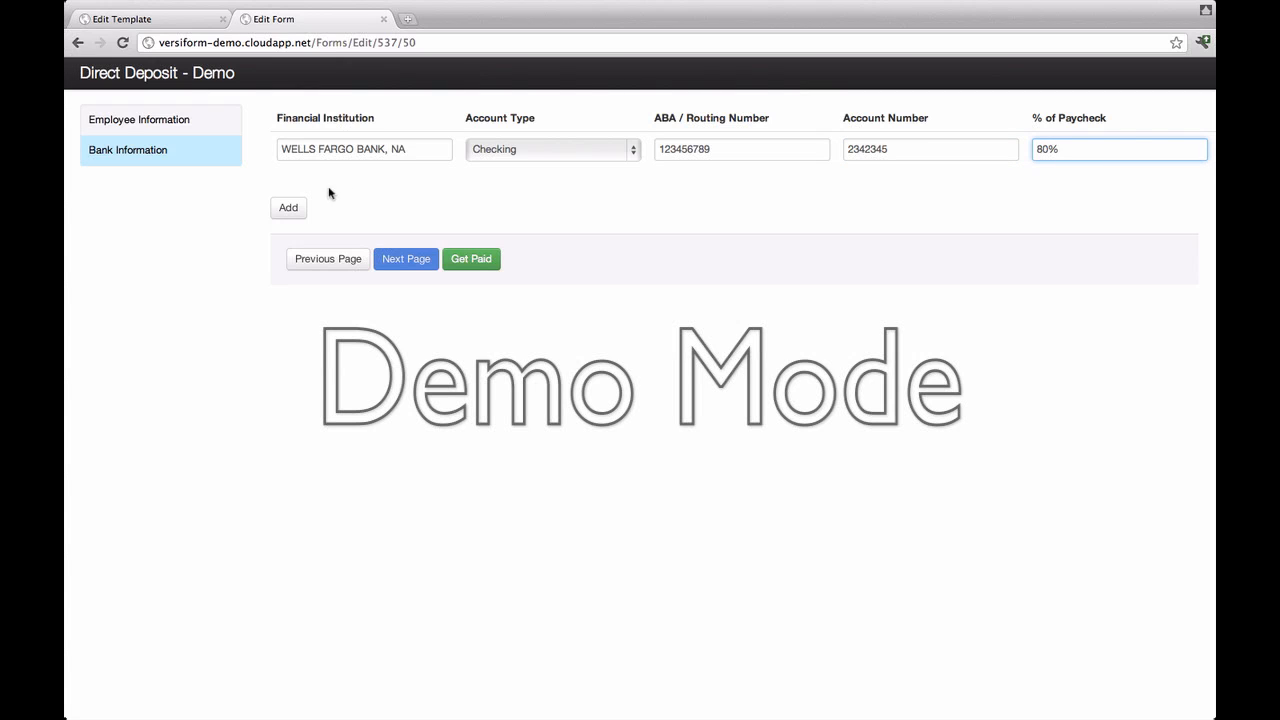
{"action": "left_click", "coordinate": [302, 217]}
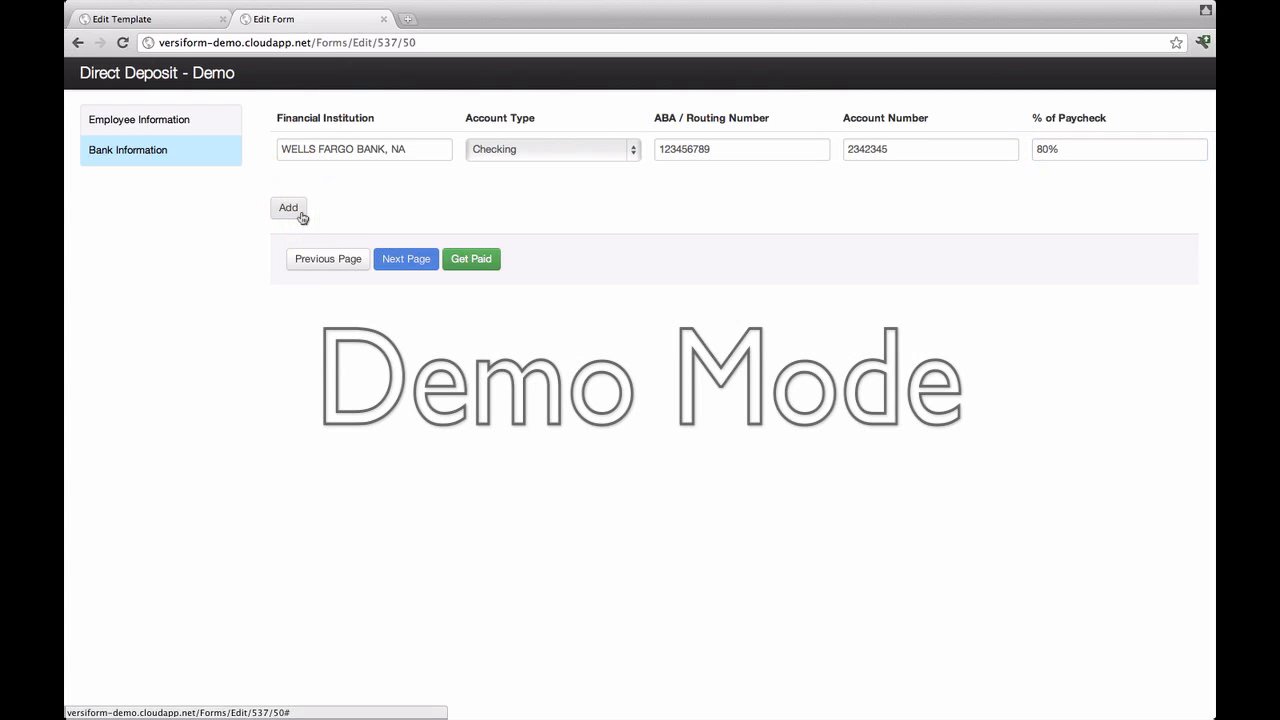
Step: Set the second bank row to WACHOVIA BANK, NA with a Saving account type
{"action": "left_click", "coordinate": [312, 203]}
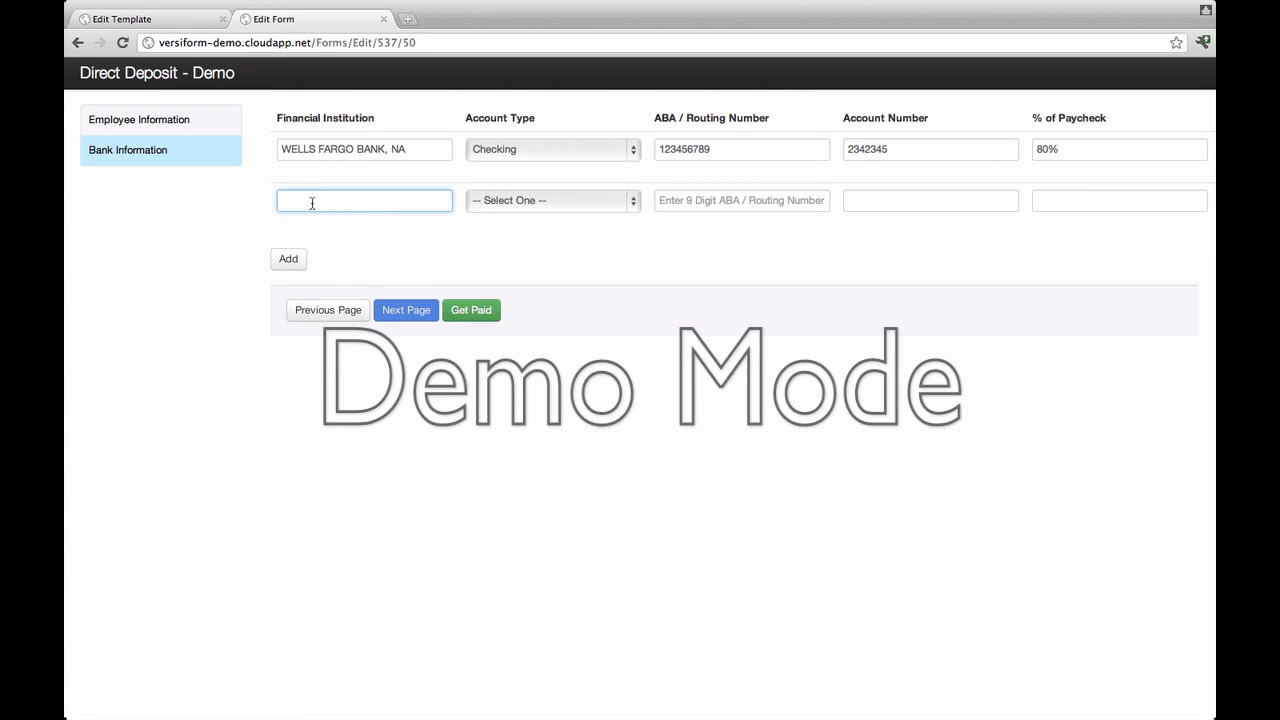
{"action": "type", "text": "Wach"}
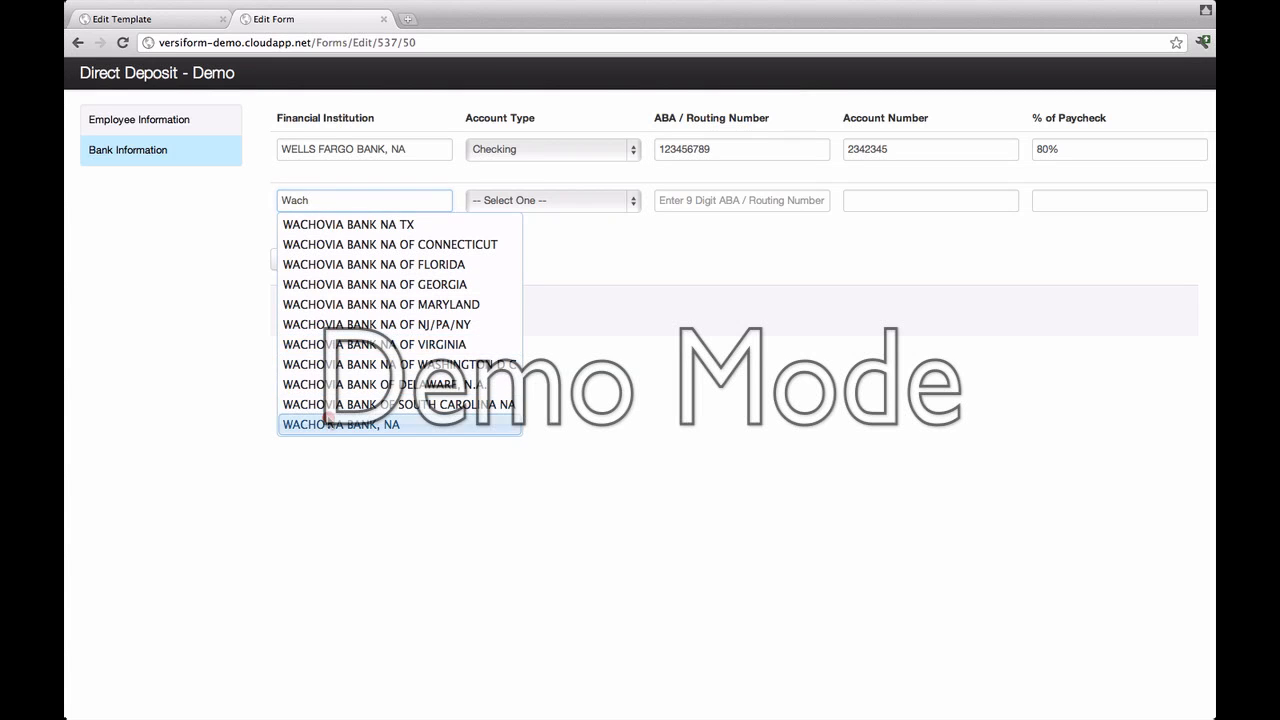
{"action": "left_click", "coordinate": [329, 420]}
{"action": "left_click", "coordinate": [555, 208]}
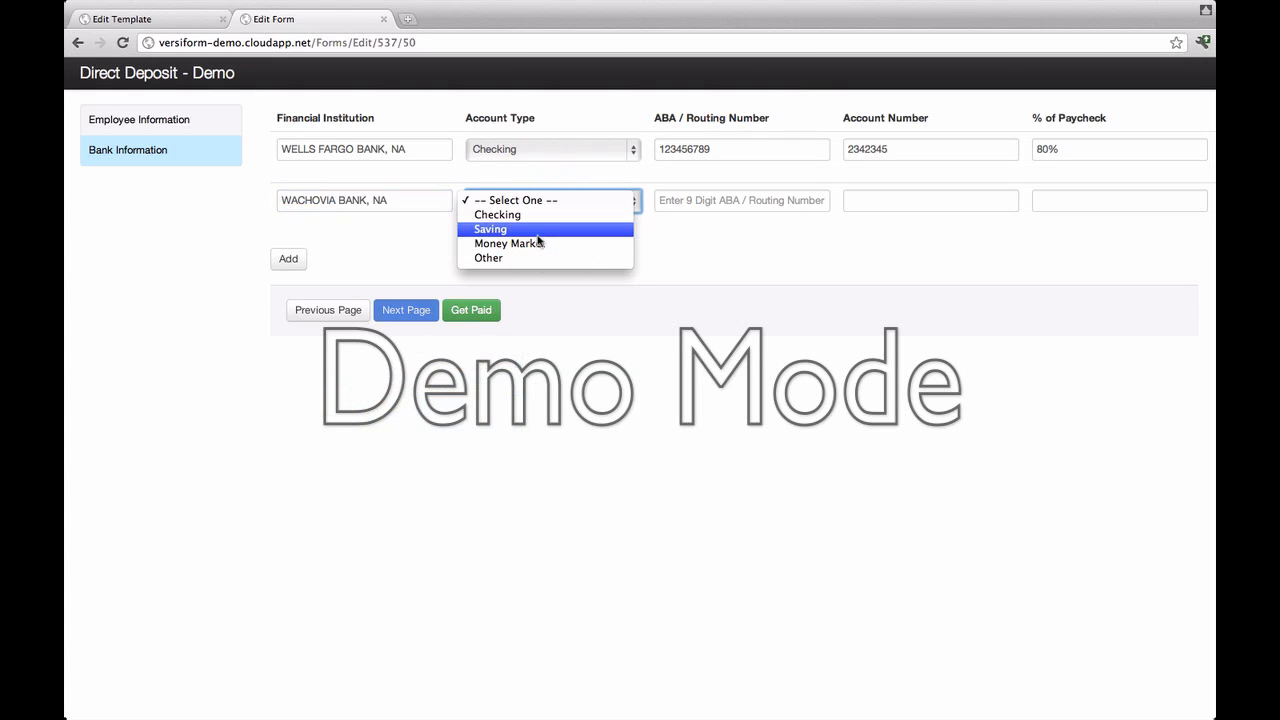
{"action": "left_click", "coordinate": [531, 238]}
Step: Enter routing 124352345, an account number and 20%, then submit the form
{"action": "left_click", "coordinate": [710, 200]}
{"action": "type", "text": "12435234534"}
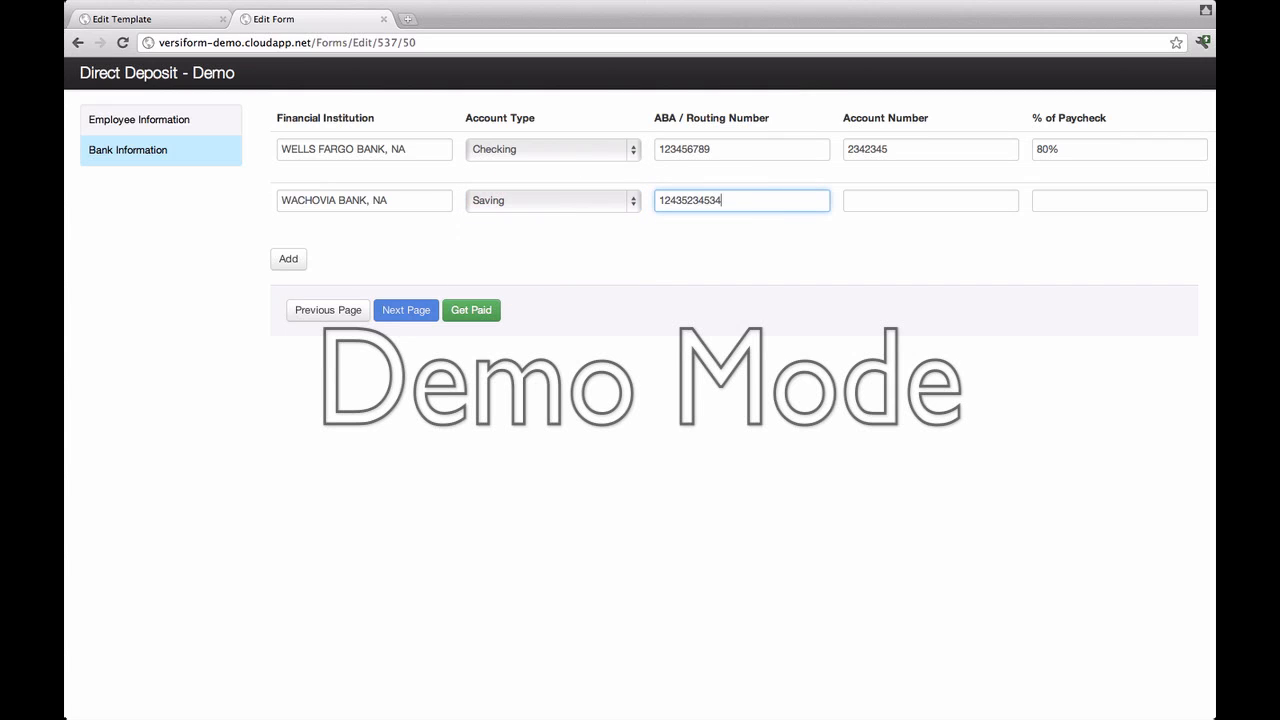
{"action": "key", "text": "BackSpace"}
{"action": "key", "text": "Tab"}
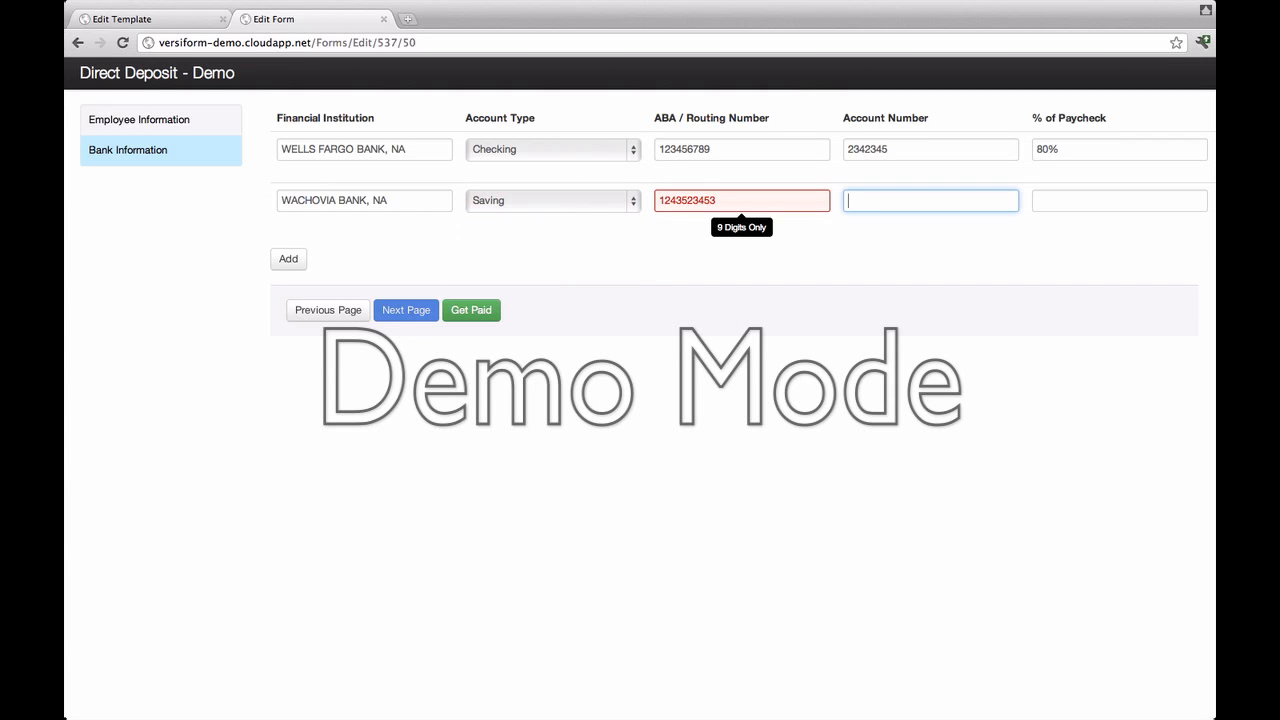
{"action": "left_click", "coordinate": [739, 197]}
{"action": "key", "text": "BackSpace"}
{"action": "key", "text": "Tab"}
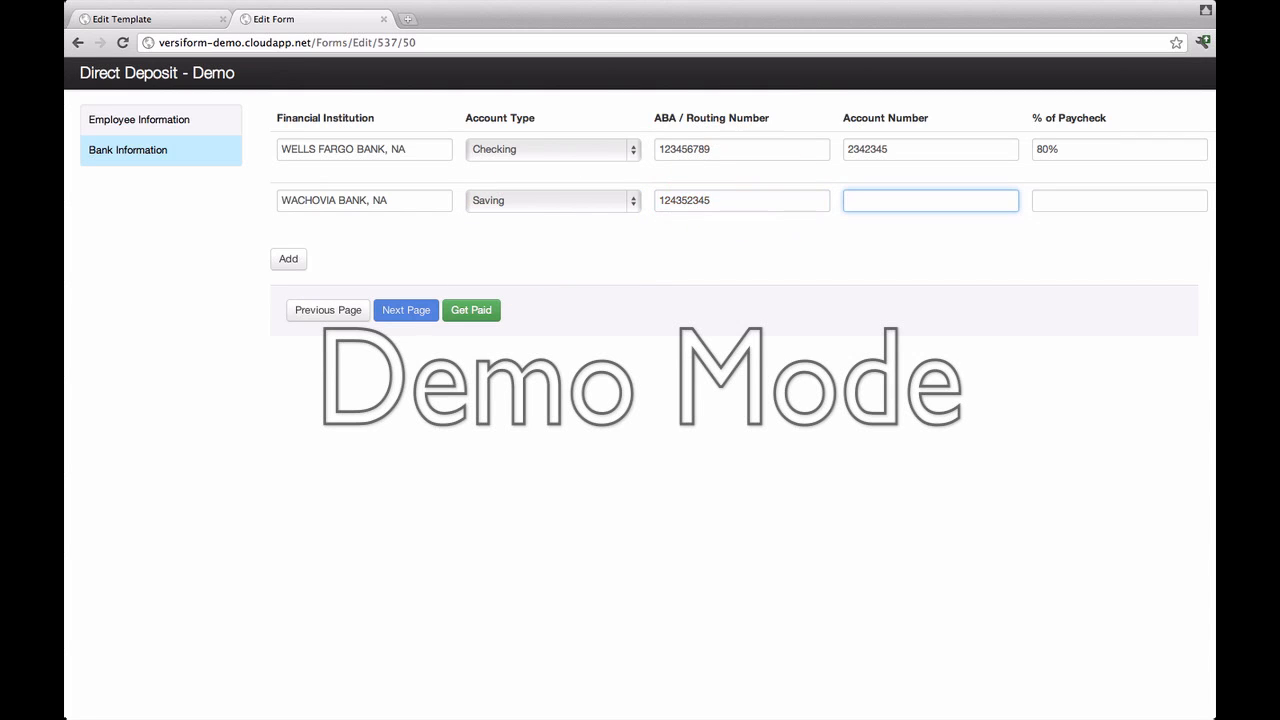
{"action": "key", "text": "Tab"}
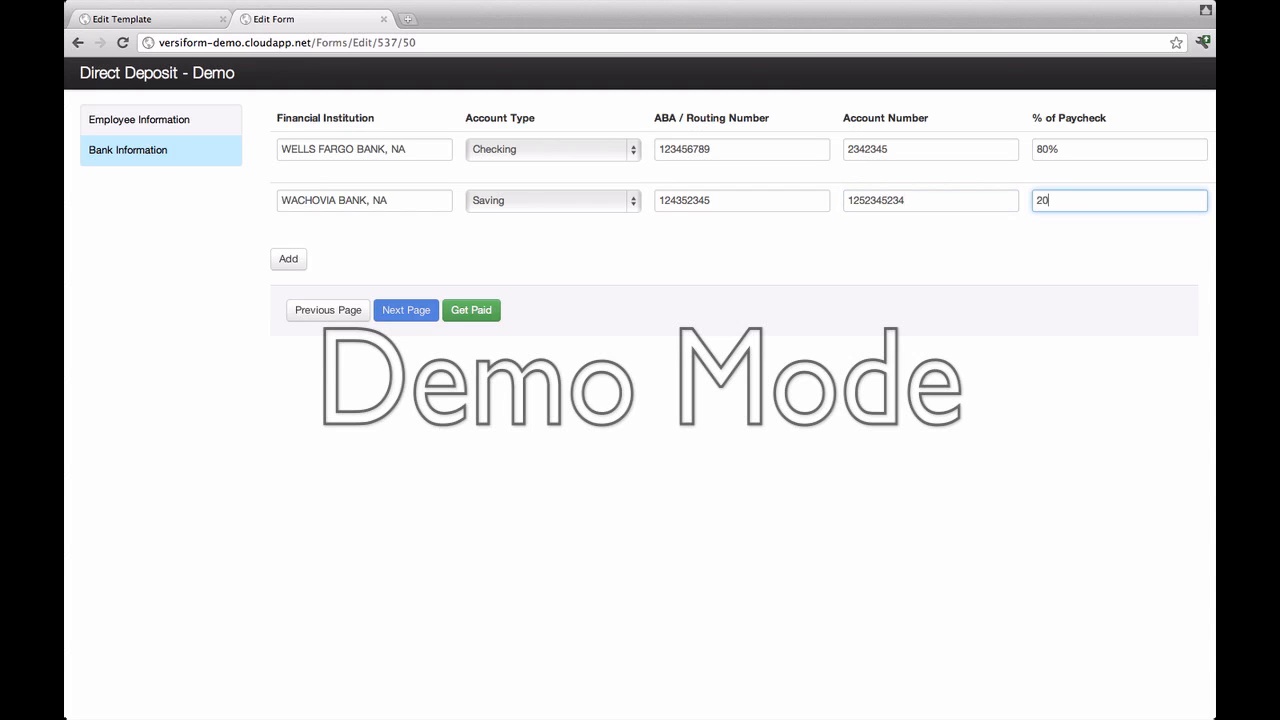
{"action": "left_click", "coordinate": [482, 313]}
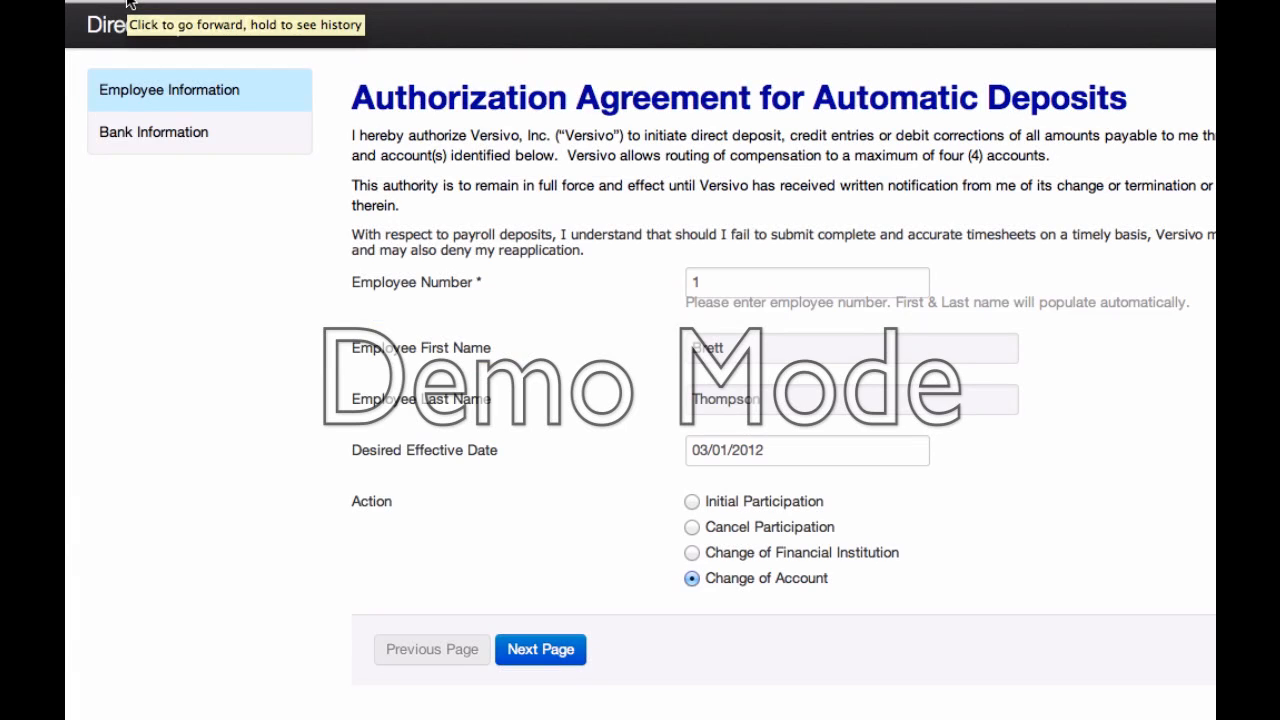
Step: Go forward to the Sign Form page and scroll through the agreement's employee and bank tables
{"action": "left_click", "coordinate": [128, 2]}
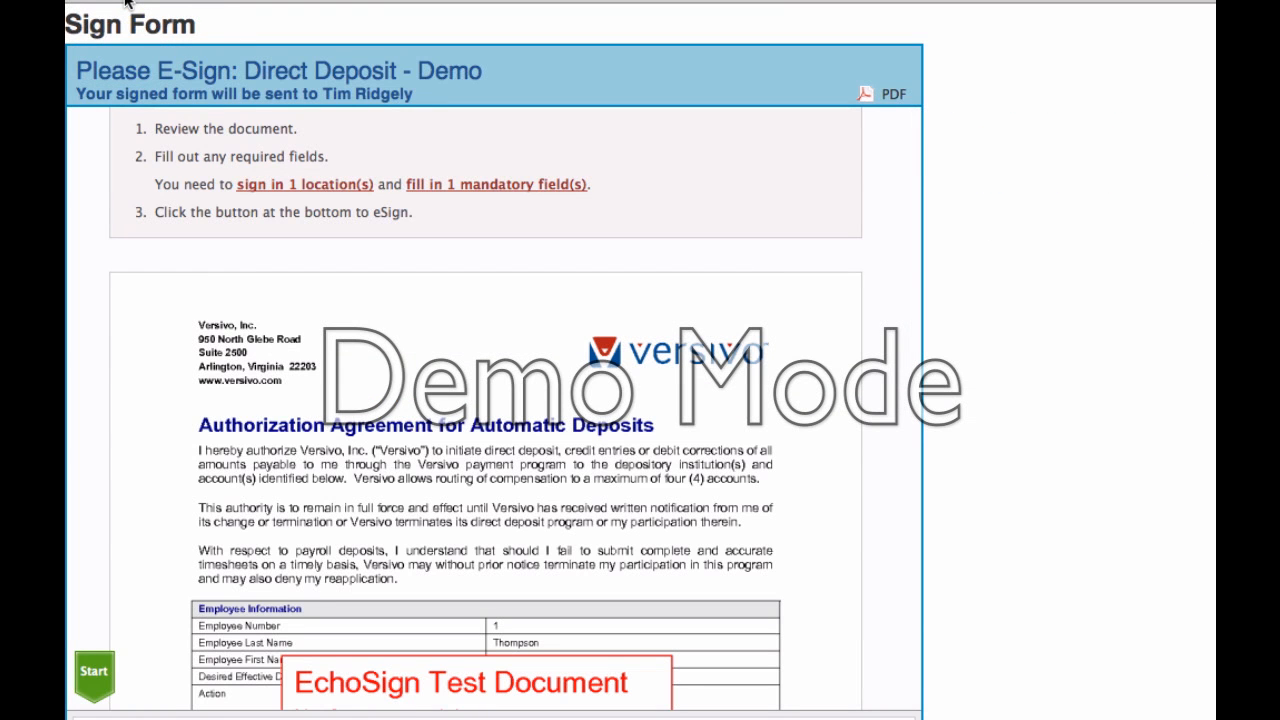
{"action": "scroll", "coordinate": [343, 344], "scroll_direction": "down", "scroll_amount": 5}
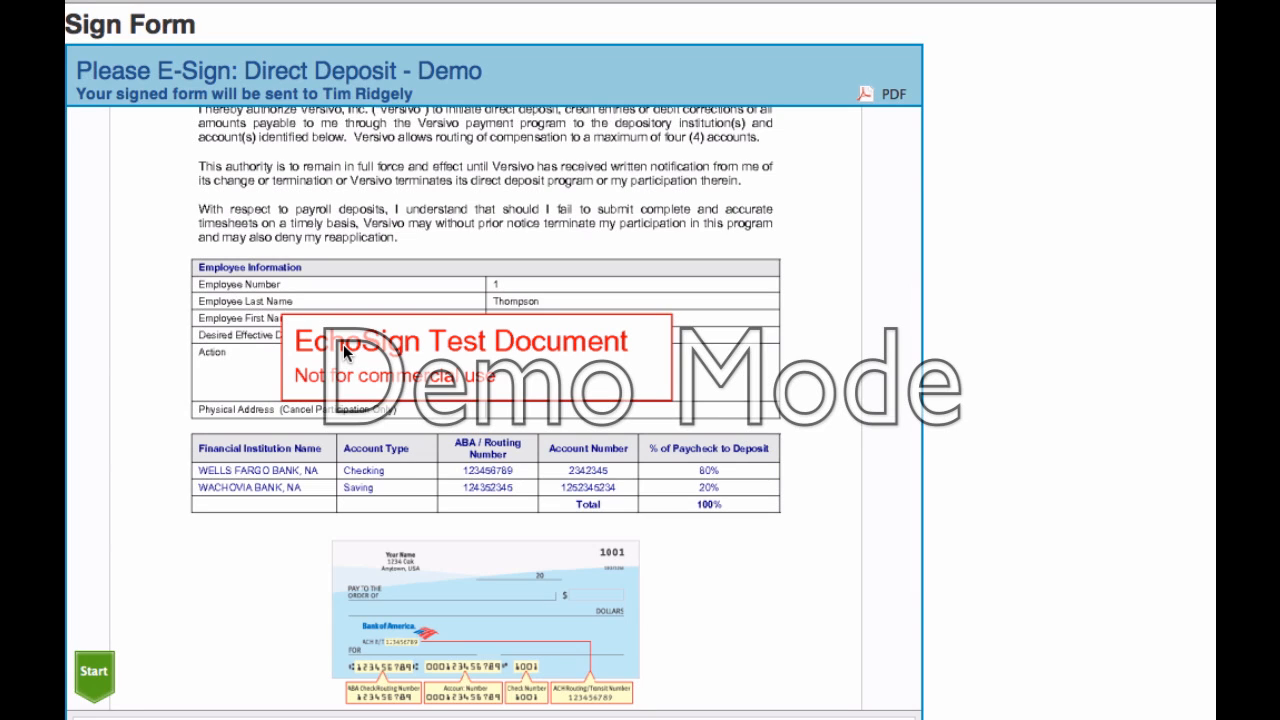
{"action": "scroll", "coordinate": [300, 430], "scroll_direction": "down", "scroll_amount": 5}
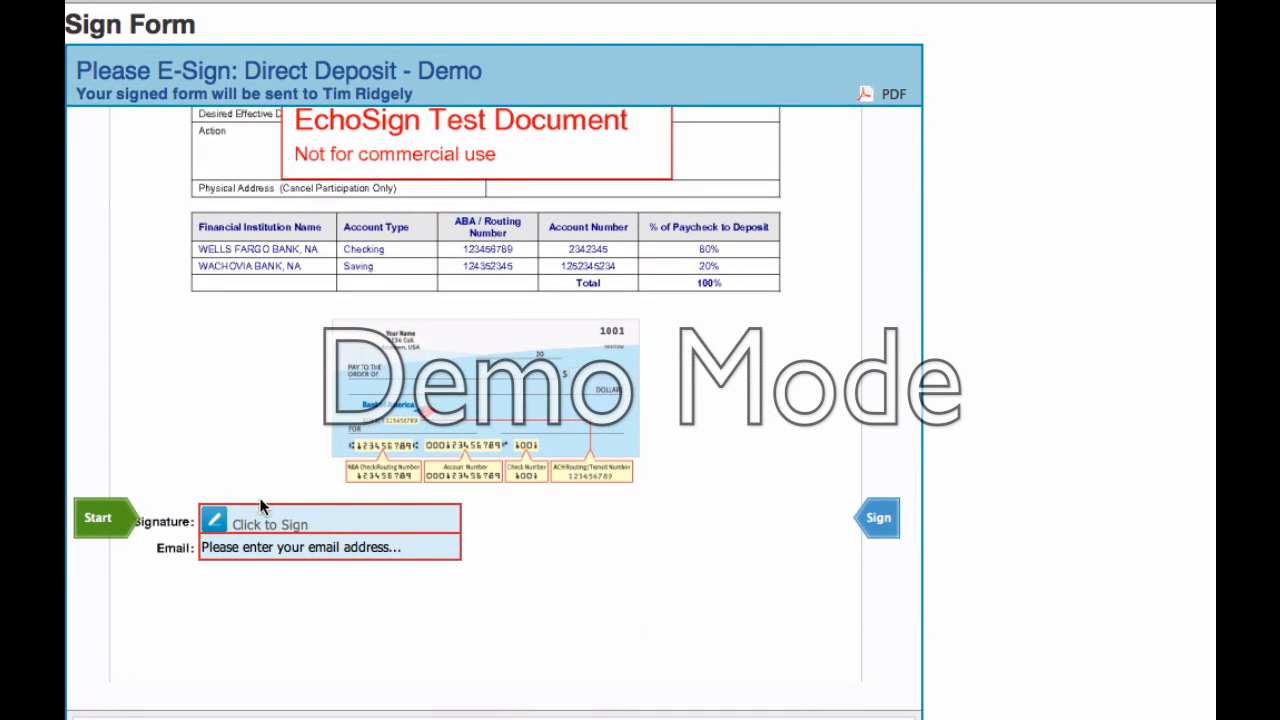
Step: Apply a signature with the employee's typed name, enter the signer's e-mail, and sign
{"action": "left_click", "coordinate": [260, 522]}
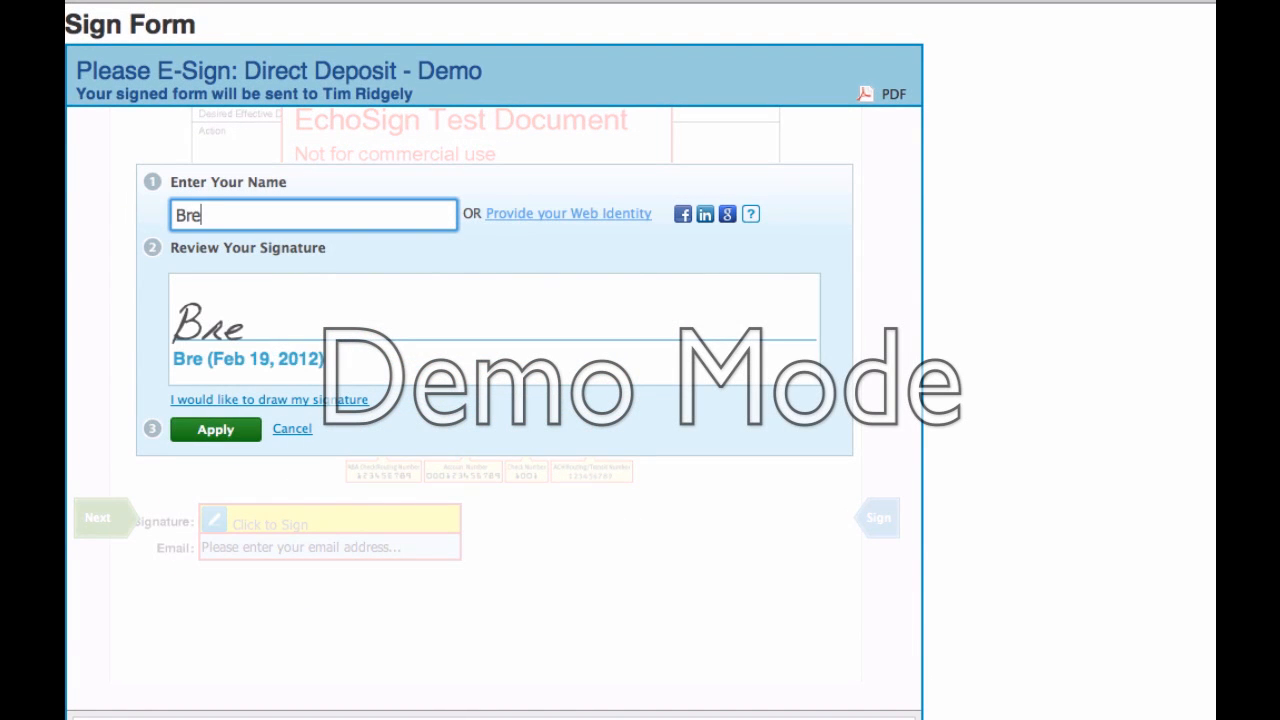
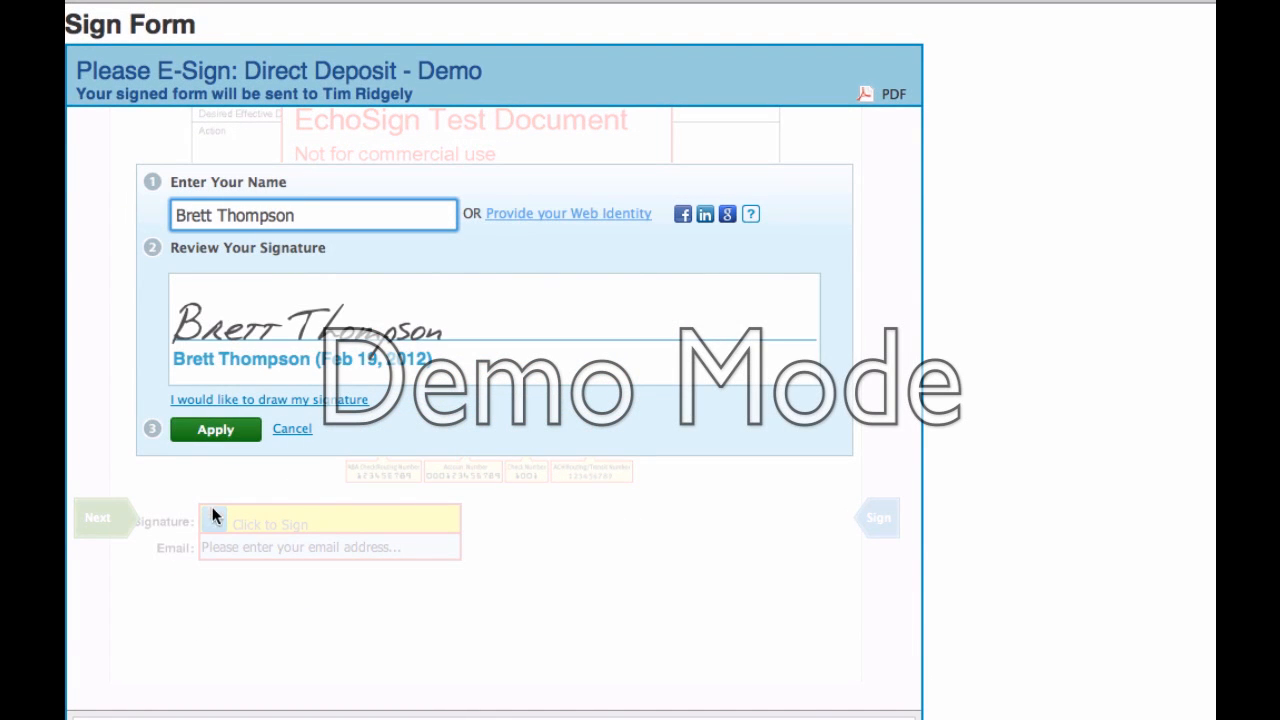
{"action": "left_click", "coordinate": [229, 436]}
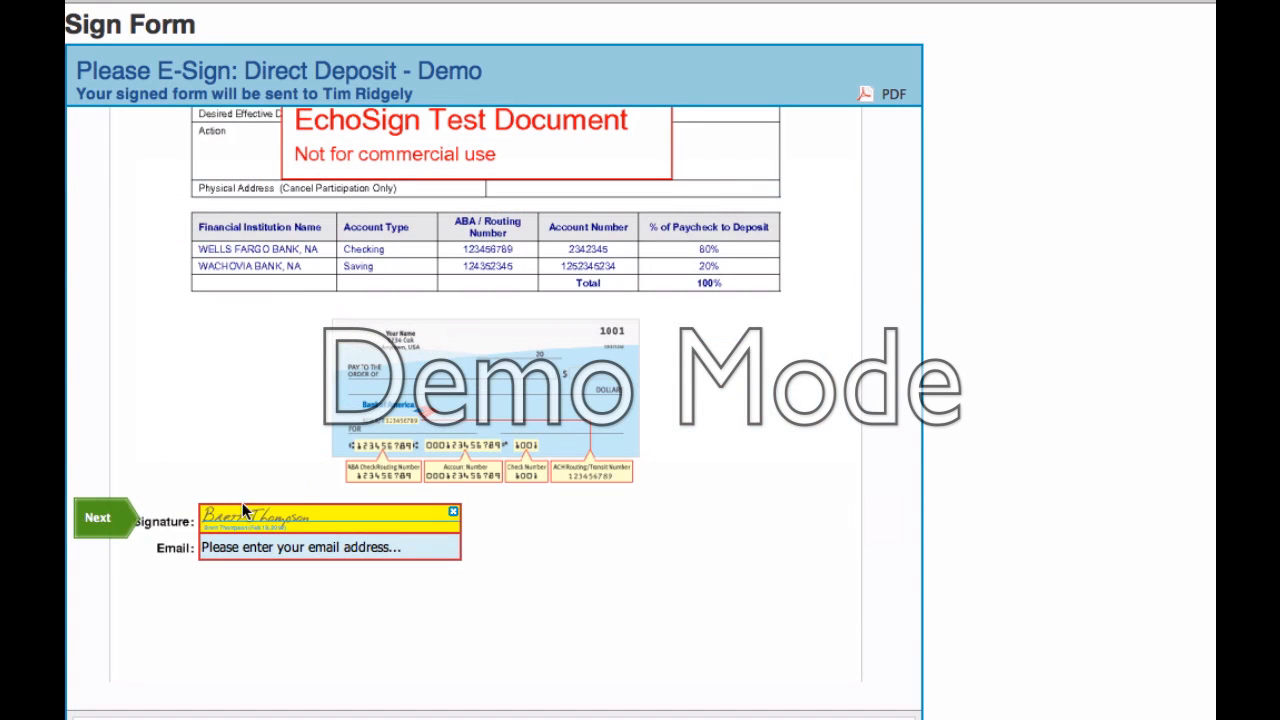
{"action": "left_click", "coordinate": [286, 548]}
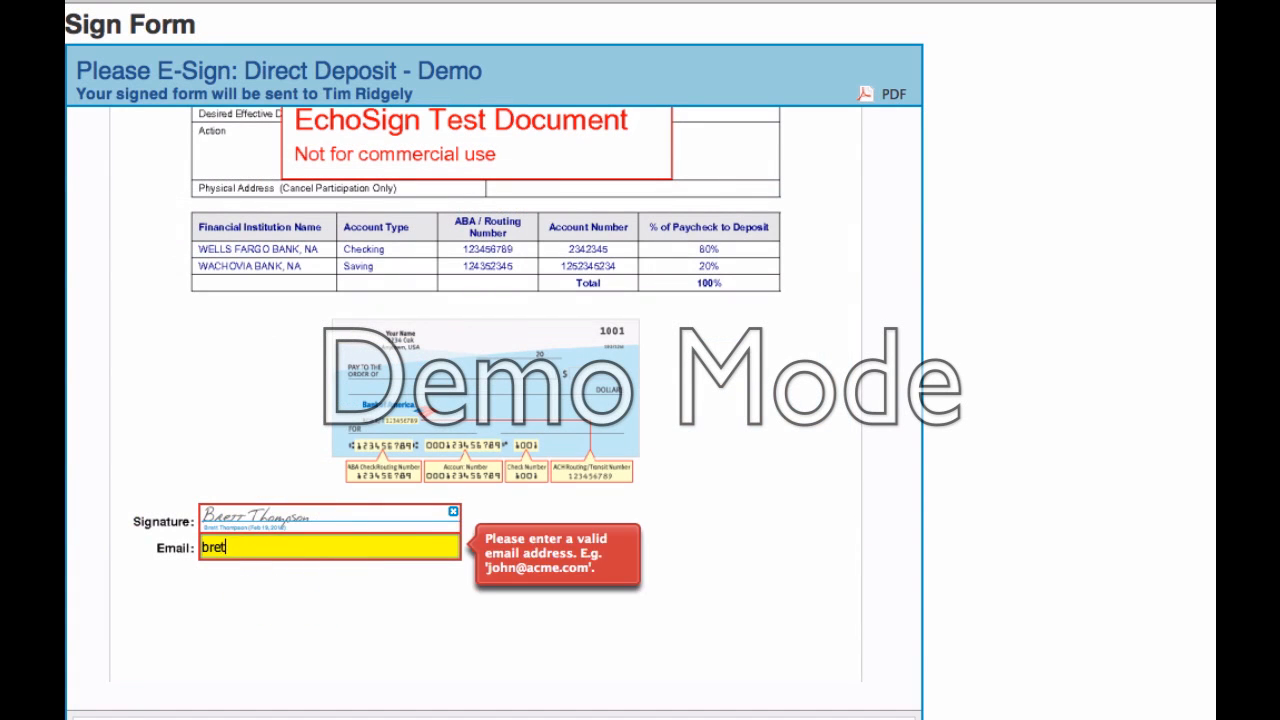
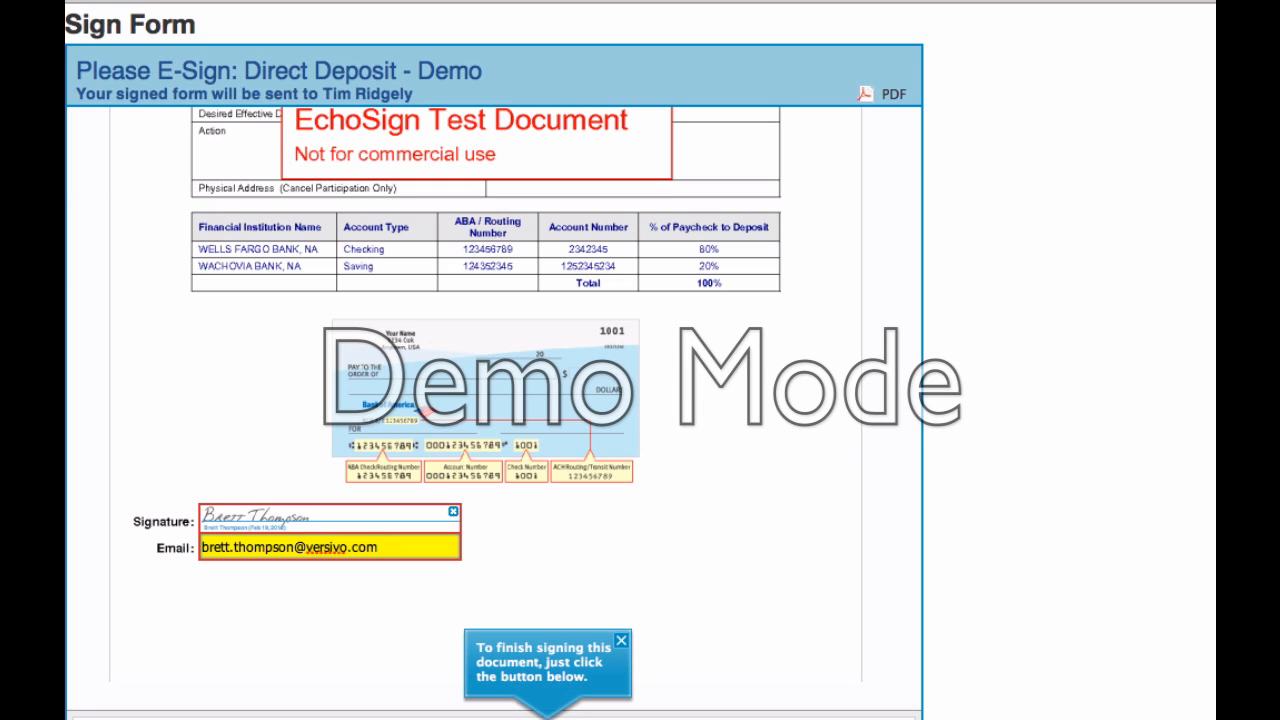
{"action": "left_click", "coordinate": [536, 718]}
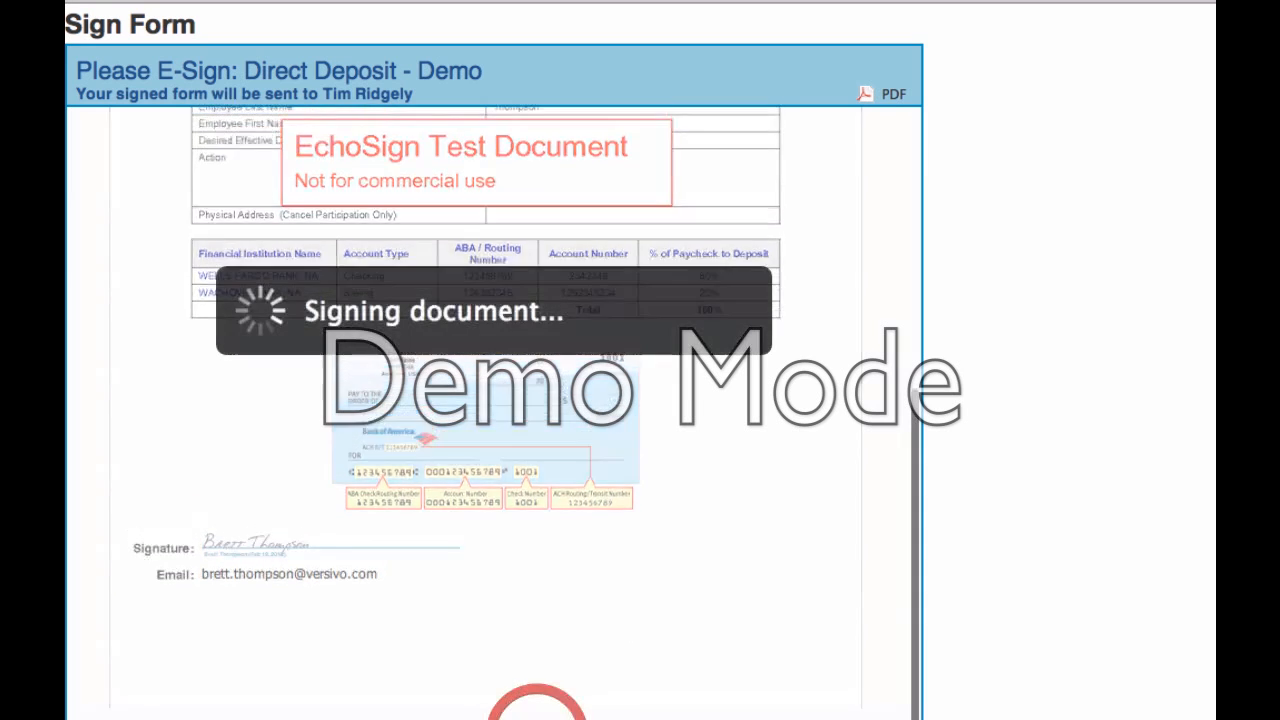